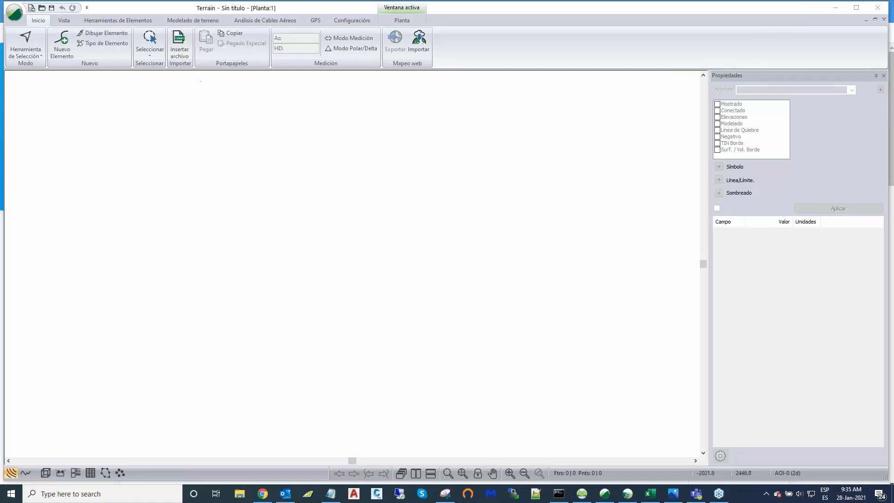
# Insert the AOI shapefile from the Shapefiles folder, keeping the current projection at UTM, North American Datum 1983, Zone 11N, metres.
pyautogui.click(179, 38)
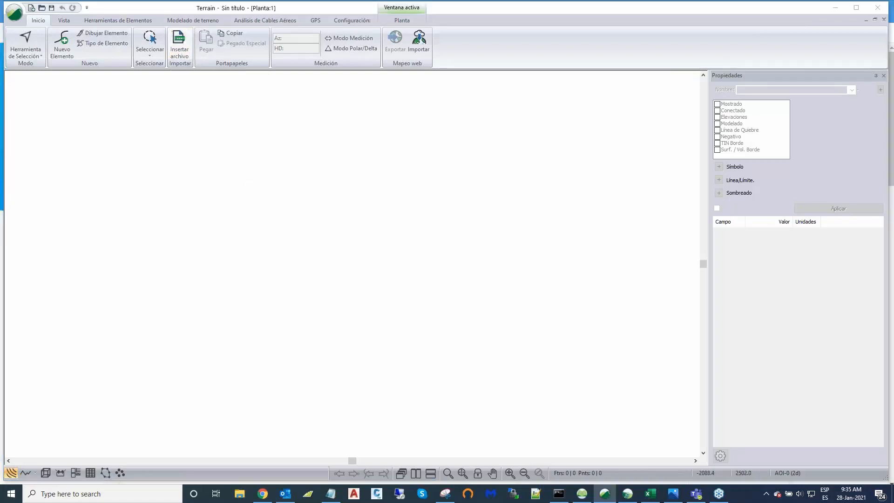
pyautogui.moveTo(396, 130); pyautogui.dragTo(294, 96)
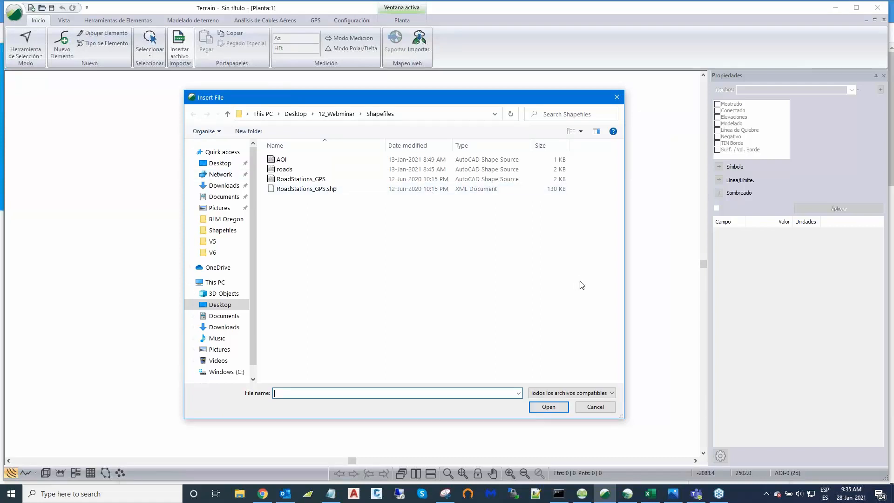
pyautogui.click(281, 160)
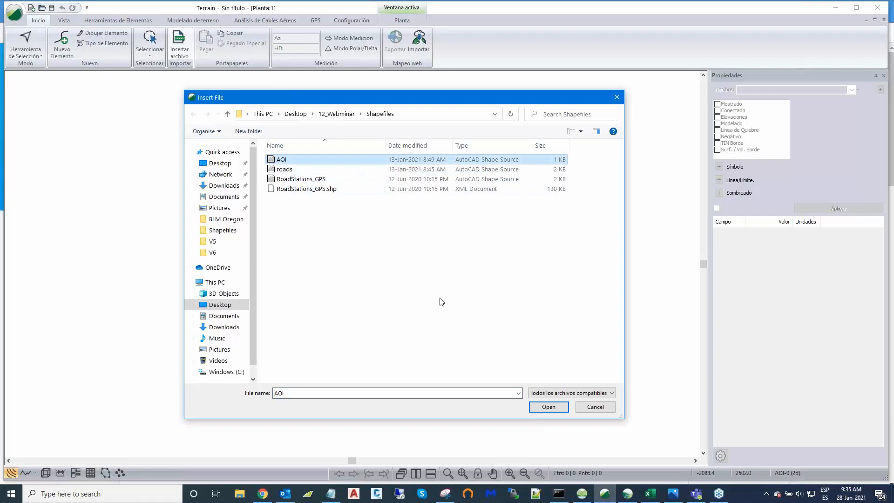
pyautogui.click(549, 407)
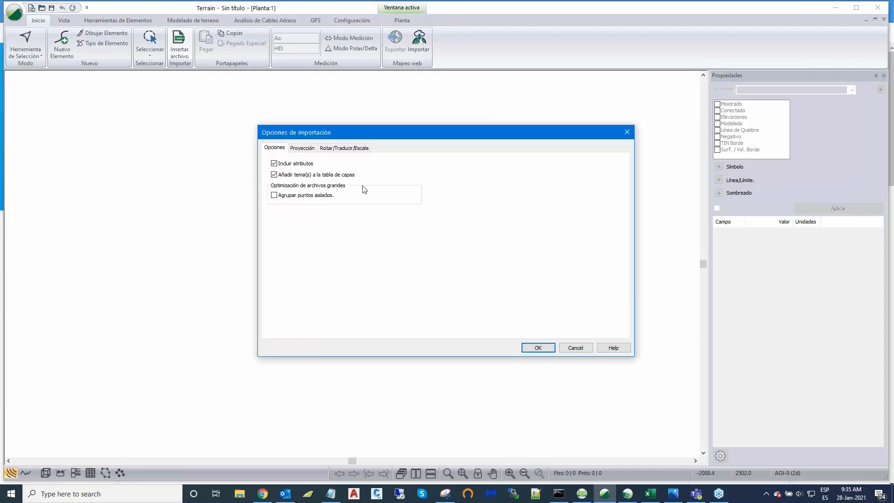
pyautogui.click(309, 152)
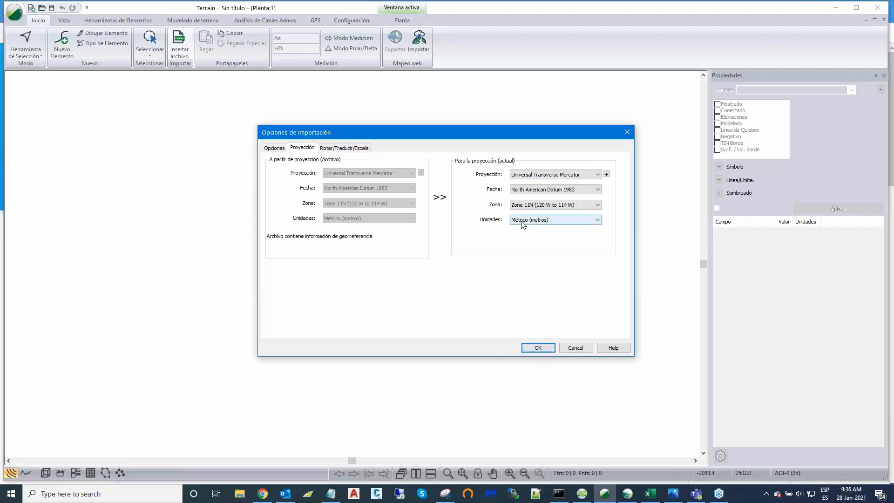
pyautogui.click(536, 348)
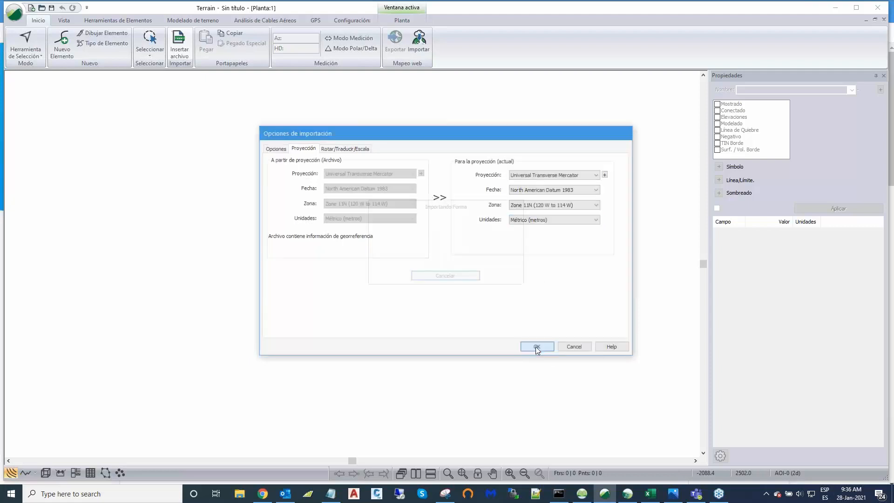
pyautogui.scroll(1, 421, 276)
pyautogui.moveTo(427, 272); pyautogui.dragTo(513, 255, button='middle')
pyautogui.scroll(2, 516, 259)
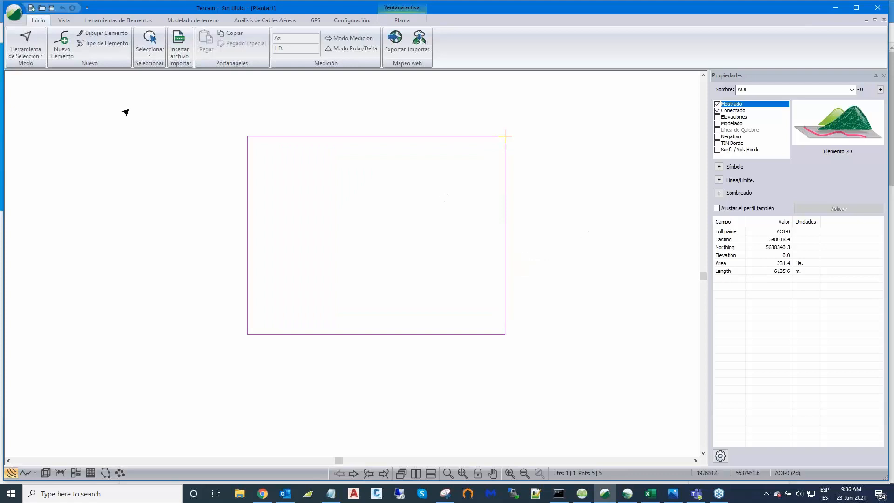
# Measure the upper and left sides of the AOI rectangle from its upper-left corner with the measuring tool.
pyautogui.rightClick(64, 167)
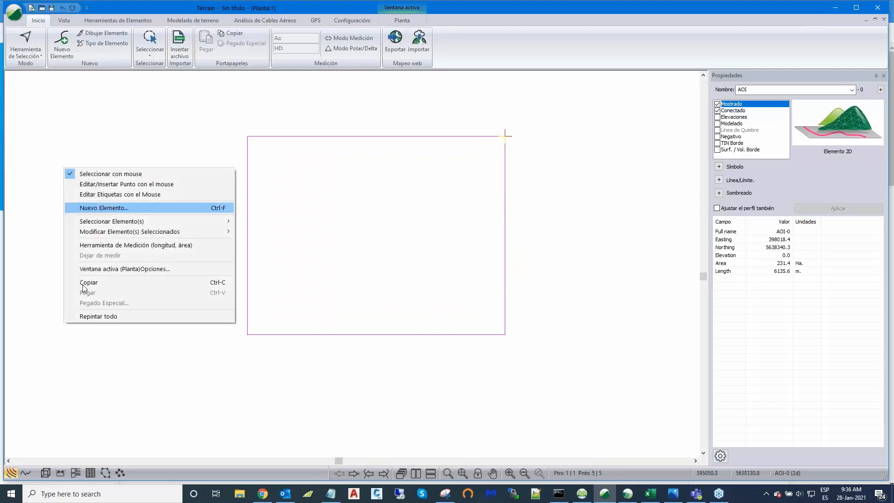
pyautogui.click(125, 247)
pyautogui.click(247, 136)
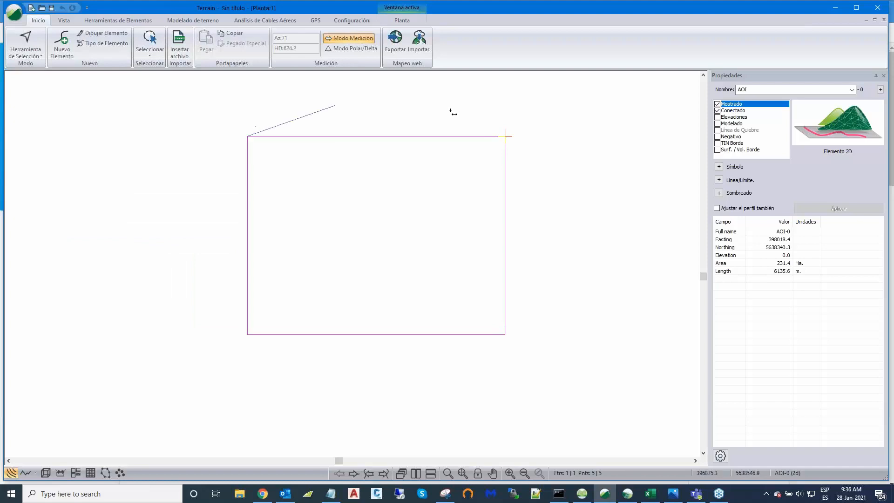
pyautogui.moveTo(504, 135)
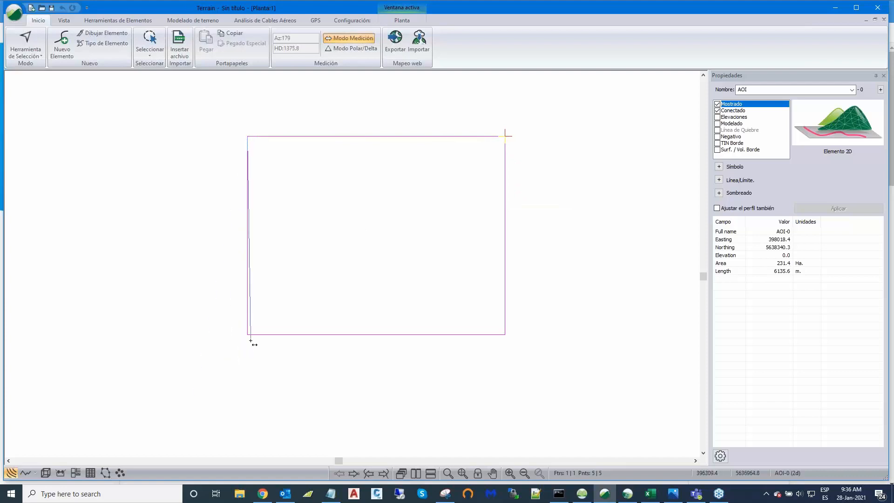
pyautogui.moveTo(247, 334)
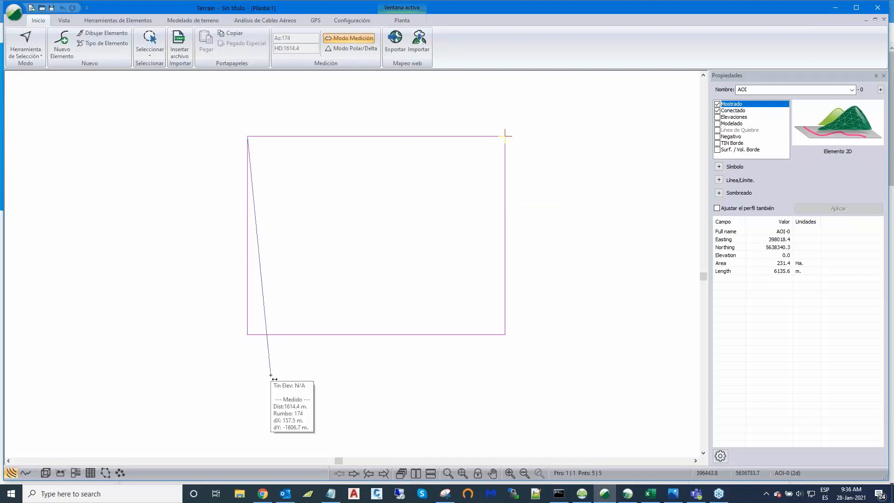
pyautogui.press('Escape')
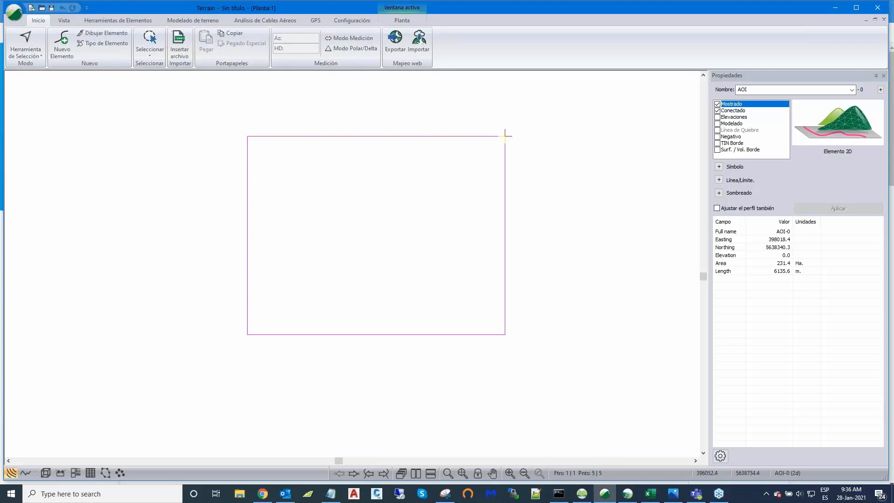
# Insert the roads shapefile into the plan, accepting the projection stored in the file.
pyautogui.click(180, 37)
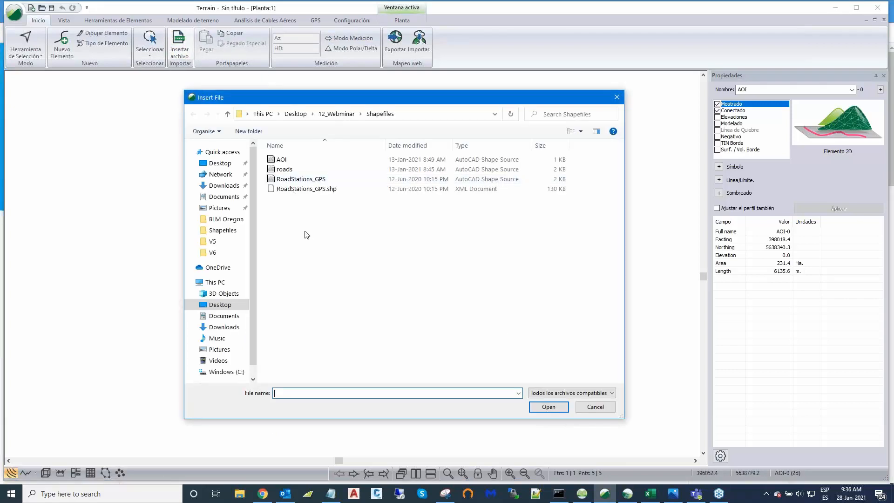
pyautogui.click(285, 171)
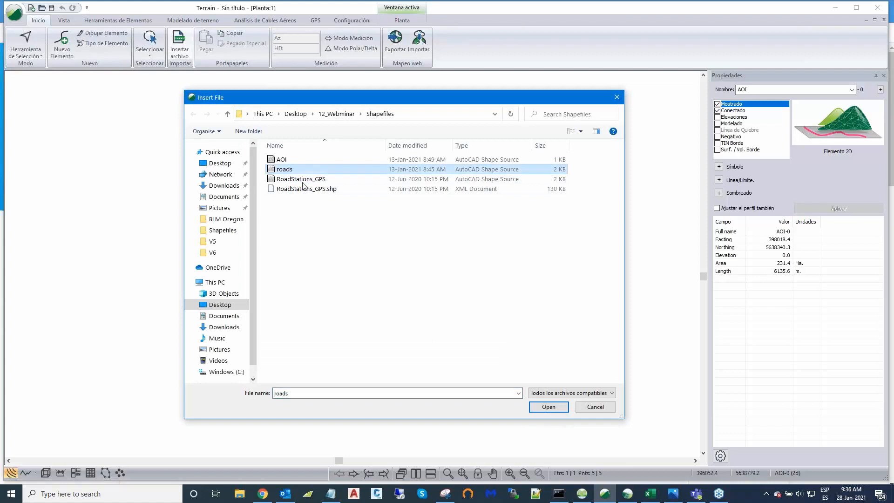
pyautogui.click(539, 409)
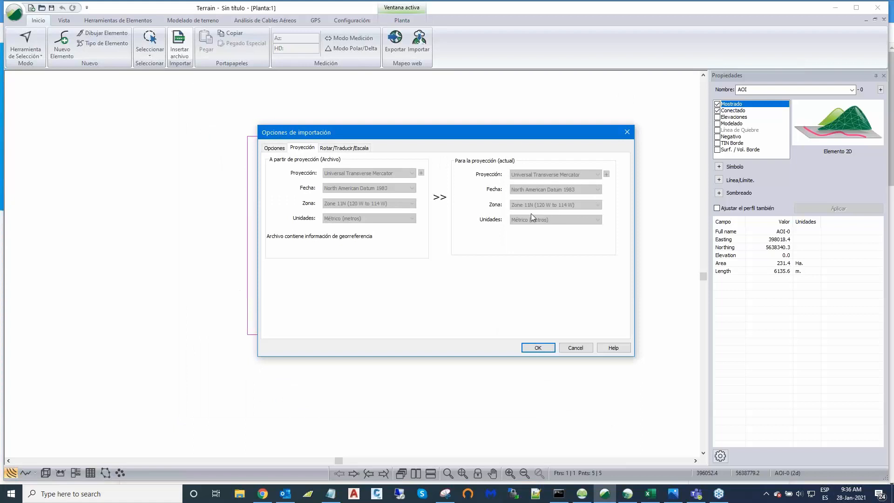
pyautogui.click(538, 349)
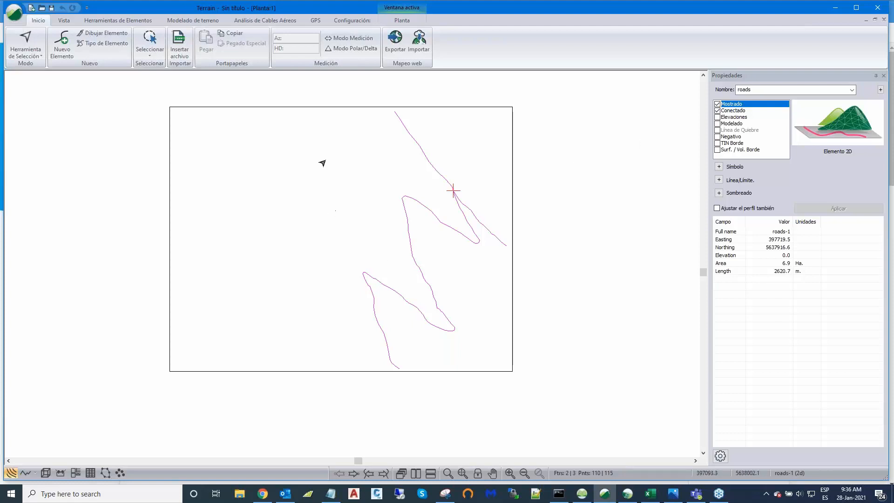
# Select the AOI boundary rectangle and open the live web map for importing imagery.
pyautogui.click(318, 109)
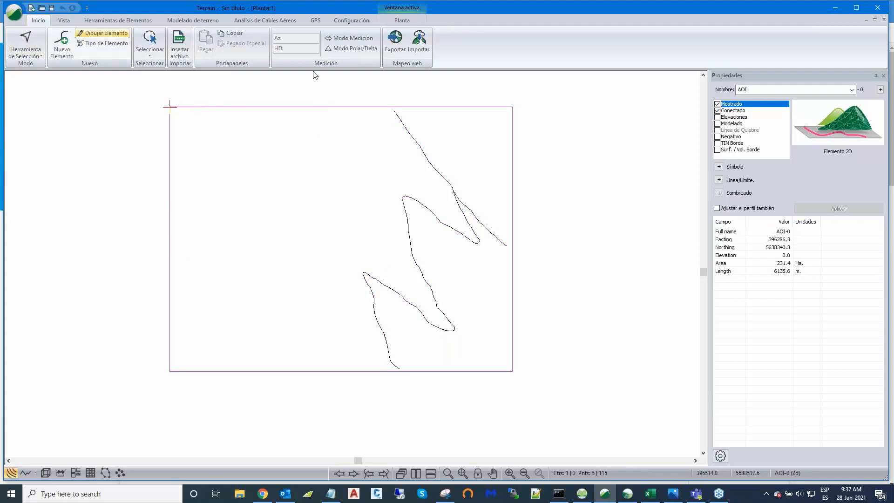
pyautogui.click(419, 41)
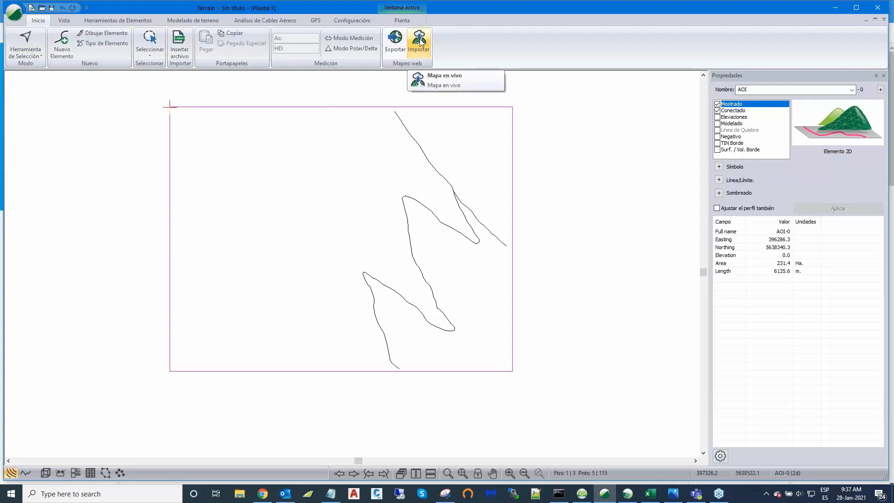
pyautogui.click(420, 41)
pyautogui.click(420, 41)
pyautogui.click(421, 41)
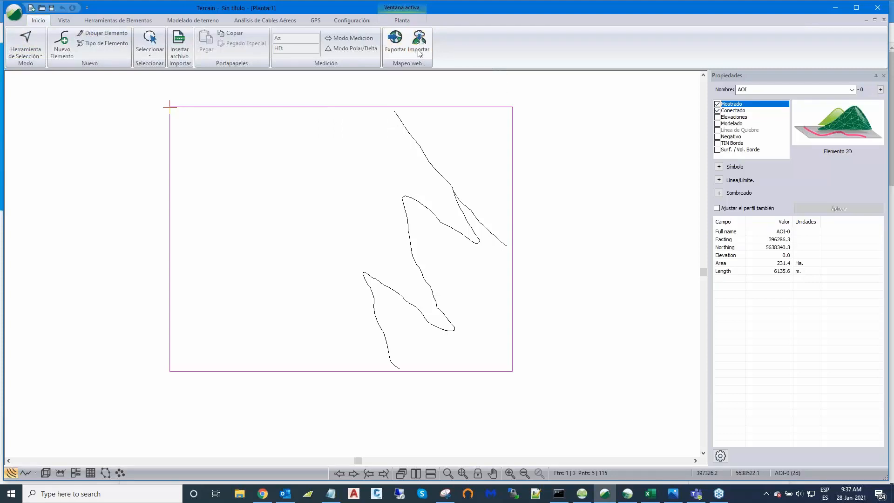
pyautogui.click(421, 47)
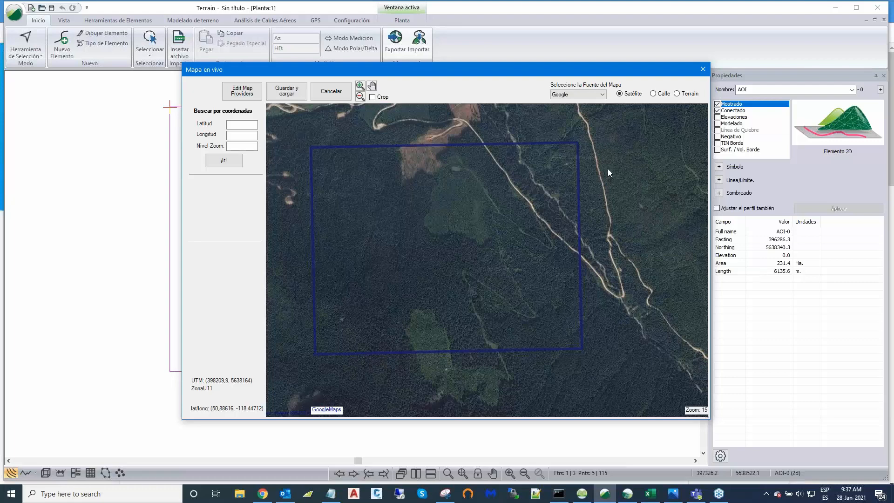
# Set the live map's source to Bing, keeping the satellite view.
pyautogui.click(602, 94)
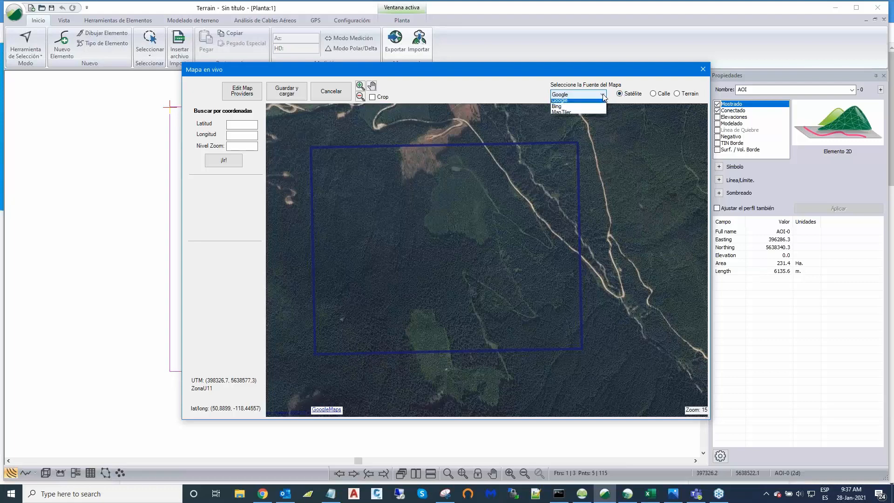
pyautogui.click(561, 110)
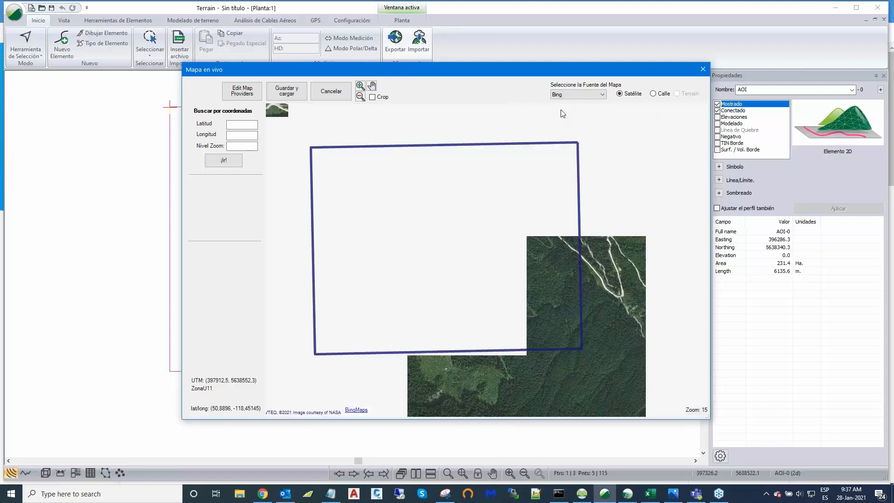
pyautogui.click(600, 96)
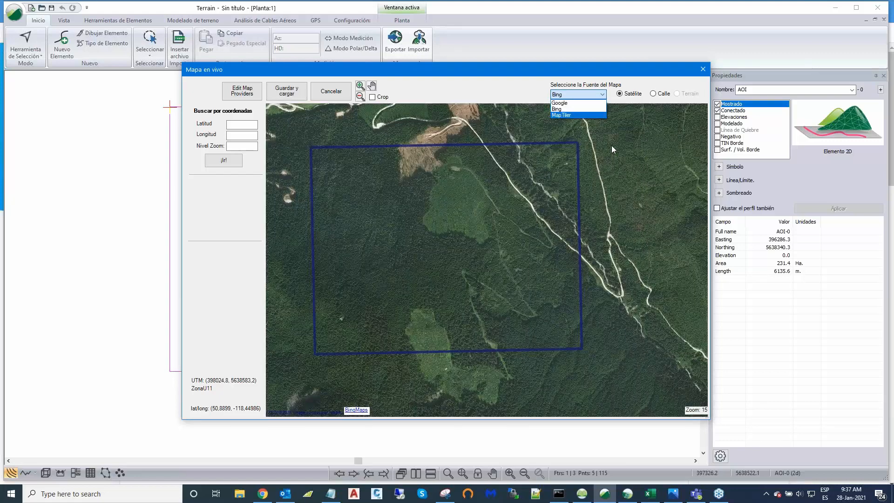
pyautogui.click(559, 110)
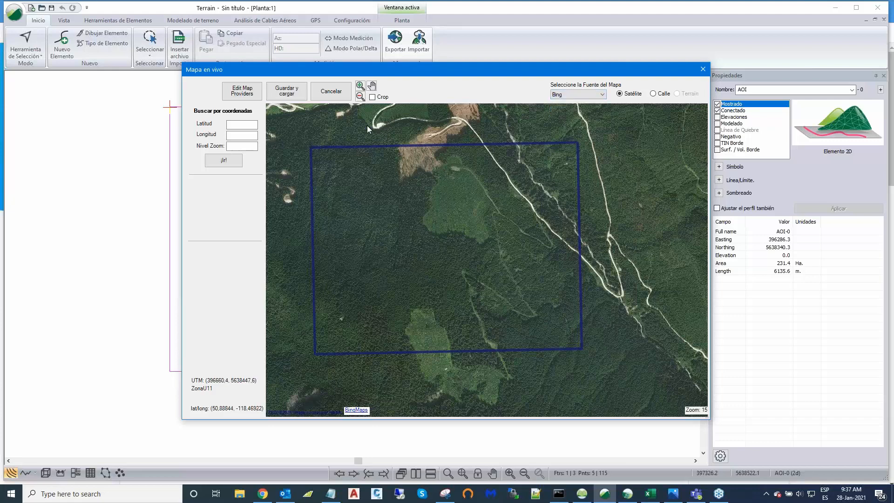
# Crop the satellite map to a rectangle slightly larger than the AOI boundary and download its tiles.
pyautogui.click(372, 97)
pyautogui.moveTo(324, 165); pyautogui.dragTo(595, 362)
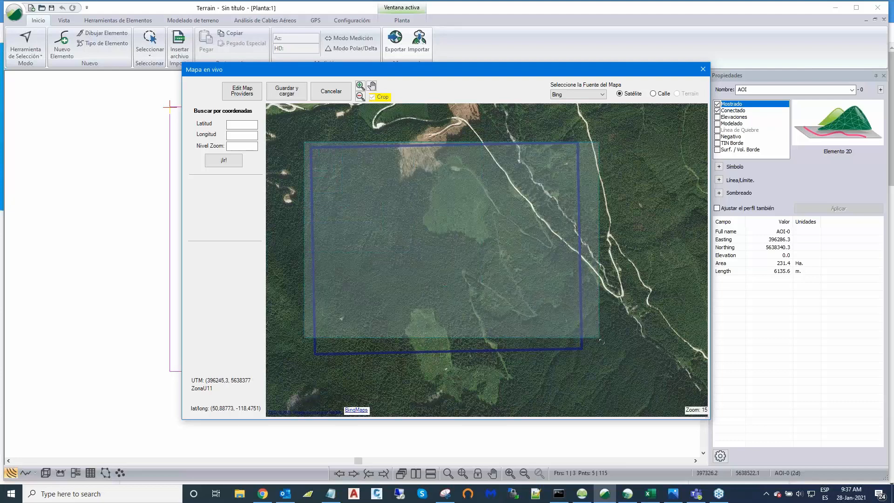
pyautogui.click(286, 92)
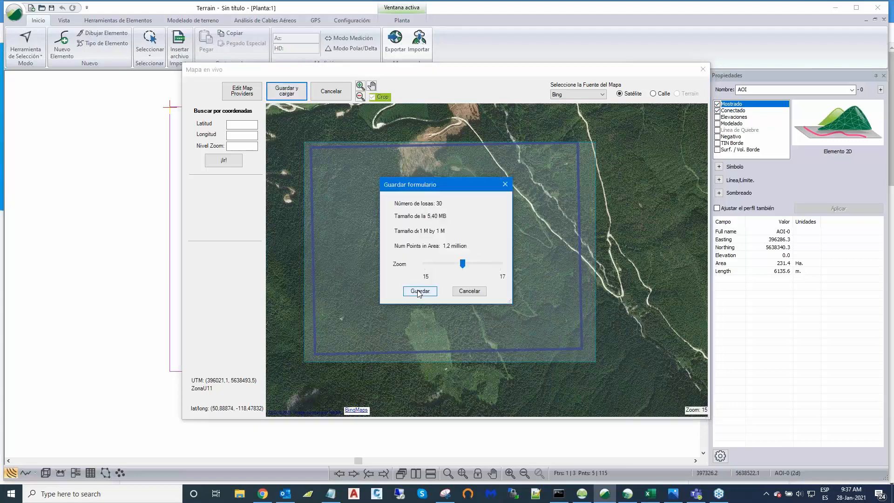
pyautogui.click(425, 293)
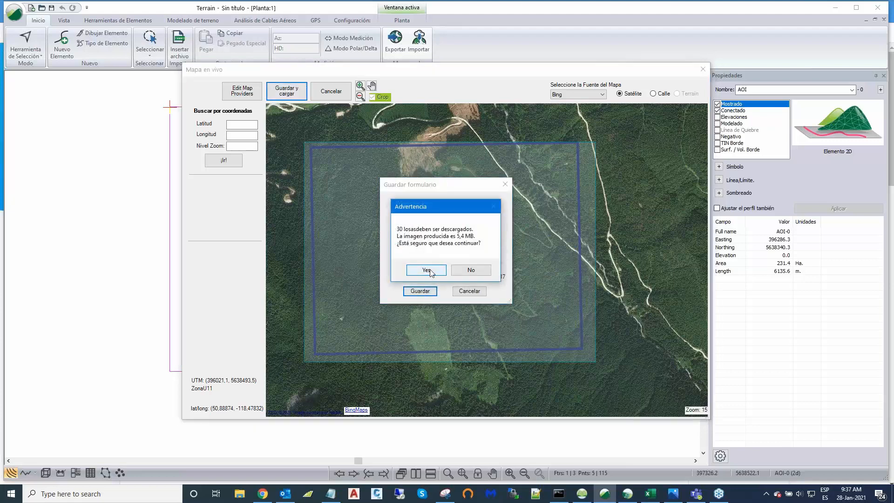
pyautogui.click(426, 270)
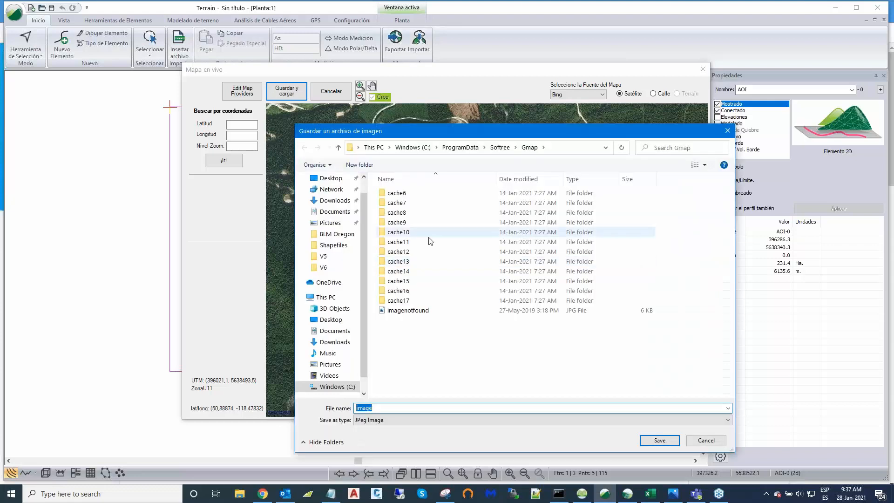
# Save the imagery as JPEG "image" in Desktop\12_Webminar\Web and load it with the Latitude / Longitude, North American Datum 1983 projection.
pyautogui.click(326, 178)
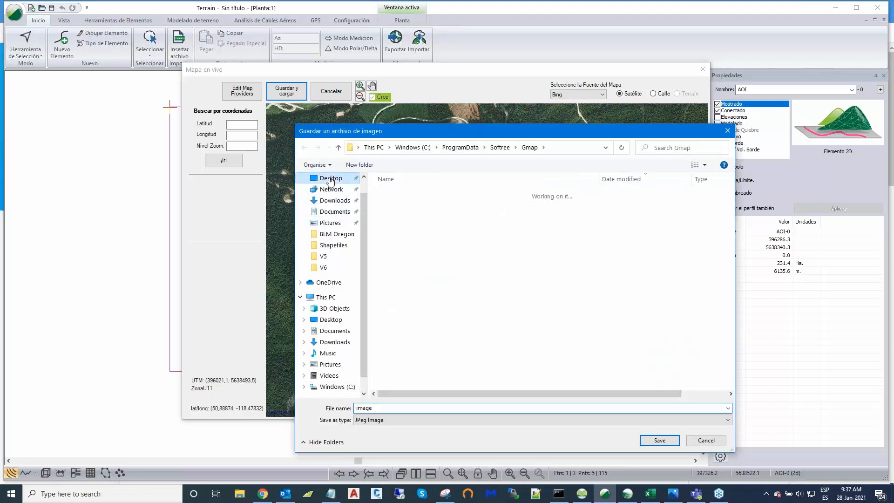
pyautogui.doubleClick(422, 242)
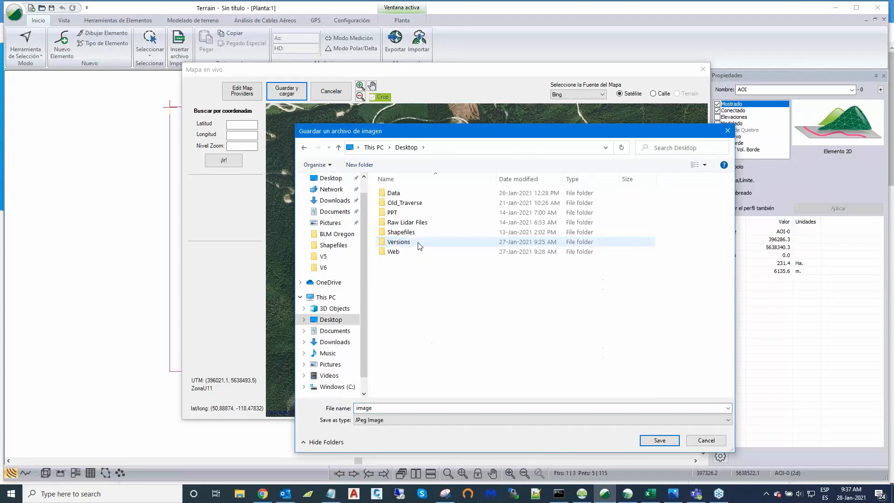
pyautogui.click(393, 252)
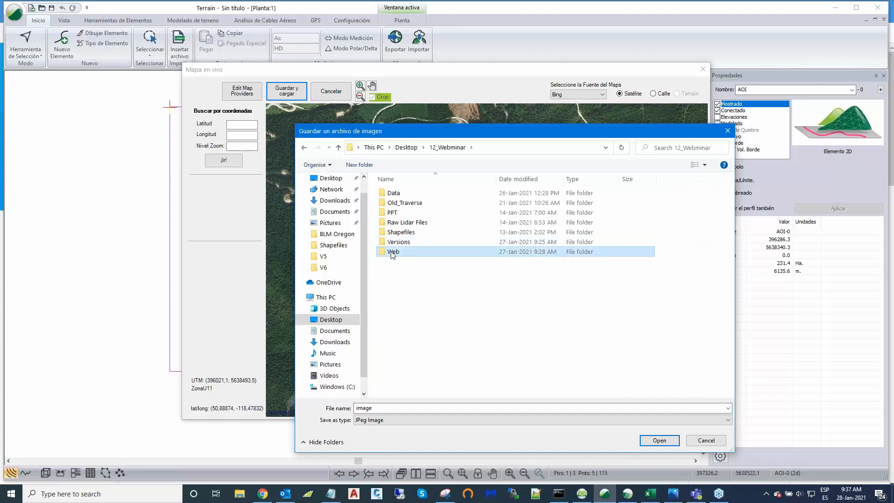
pyautogui.click(392, 253)
pyautogui.click(397, 257)
pyautogui.doubleClick(397, 256)
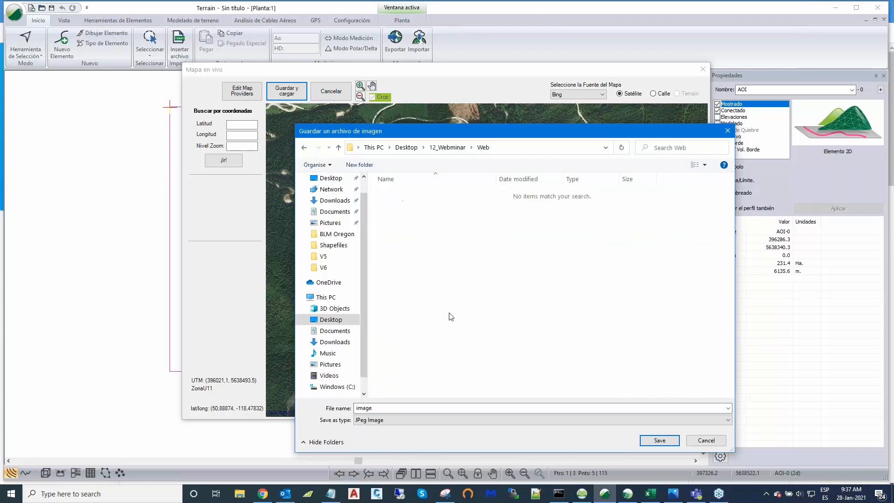
pyautogui.click(659, 440)
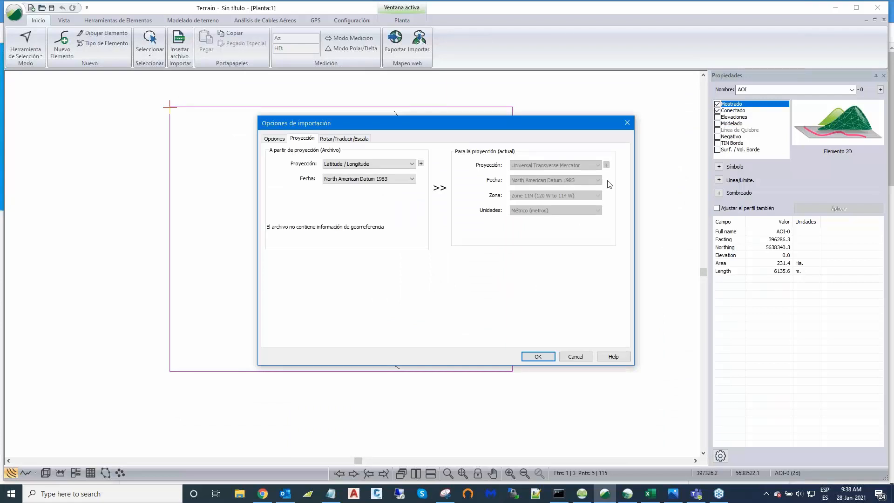
pyautogui.click(539, 356)
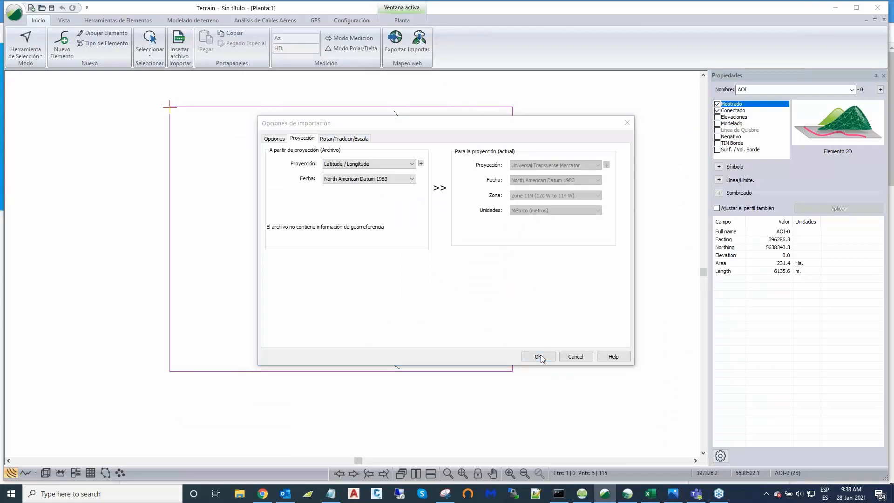
pyautogui.click(398, 264)
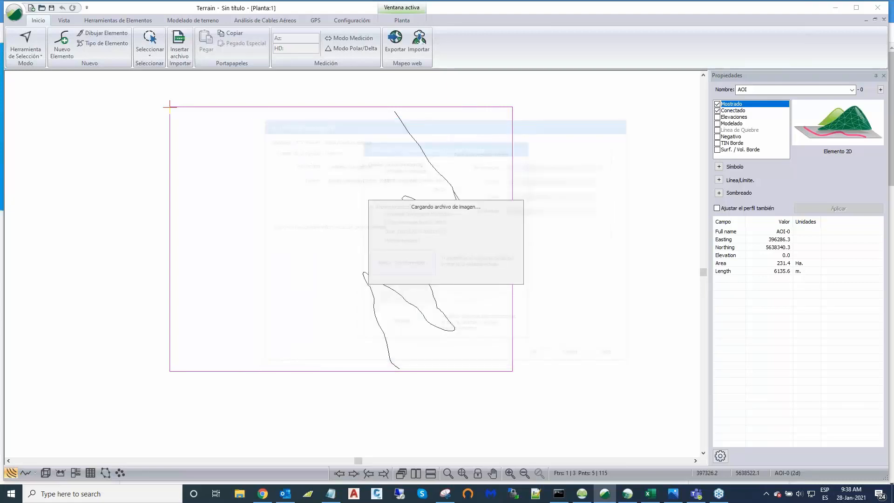
# Finish loading the satellite image and accept adding image.terx to the plan's background.
pyautogui.press('Return')
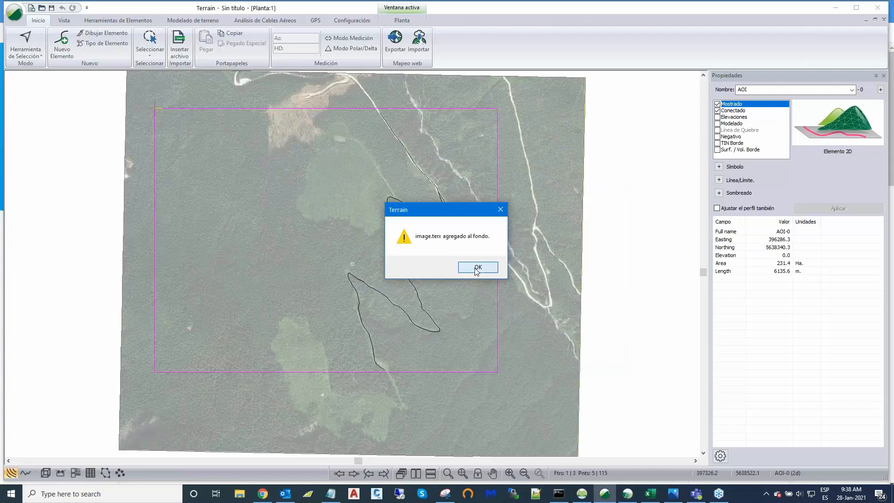
pyautogui.click(477, 269)
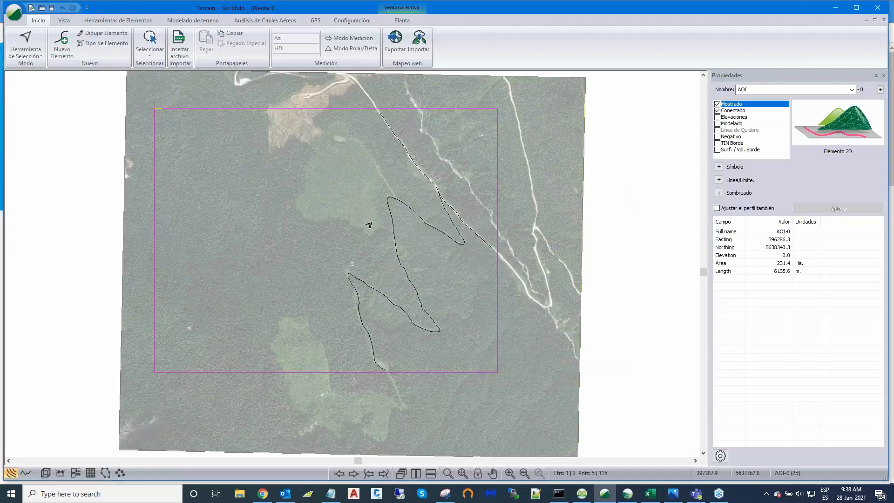
pyautogui.scroll(1, 370, 224)
pyautogui.moveTo(371, 225); pyautogui.dragTo(442, 218, button='middle')
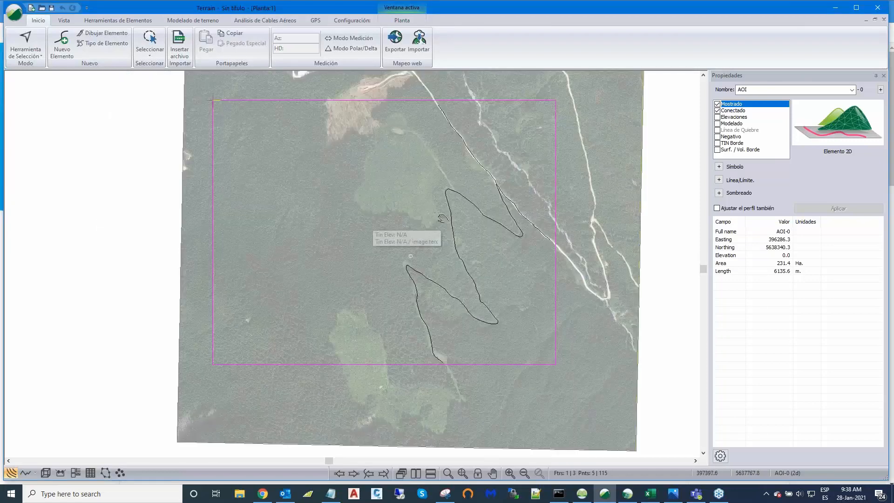
# Set the fade percentage of the image.terx background to 0 in the plan window's background properties.
pyautogui.rightClick(376, 215)
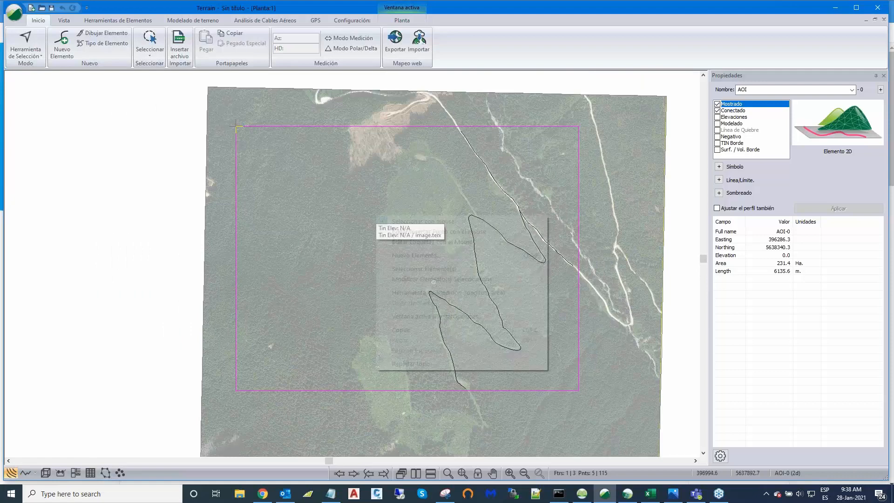
pyautogui.click(476, 316)
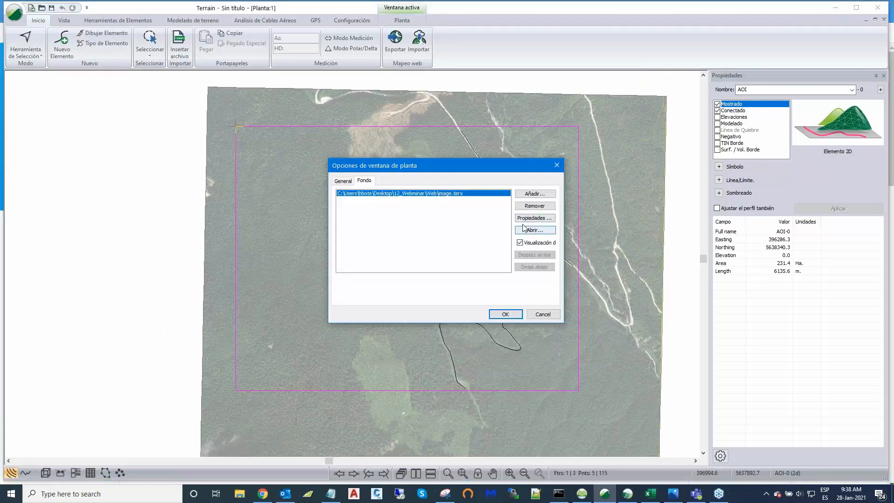
pyautogui.click(526, 220)
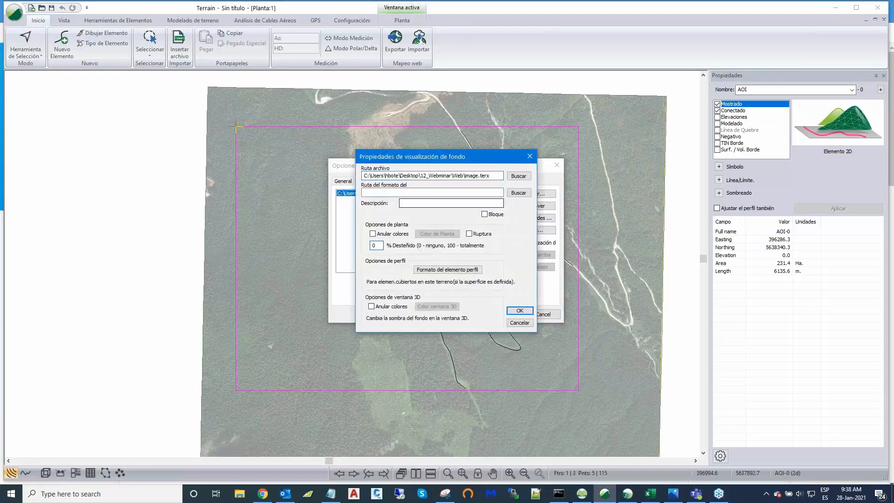
pyautogui.click(525, 313)
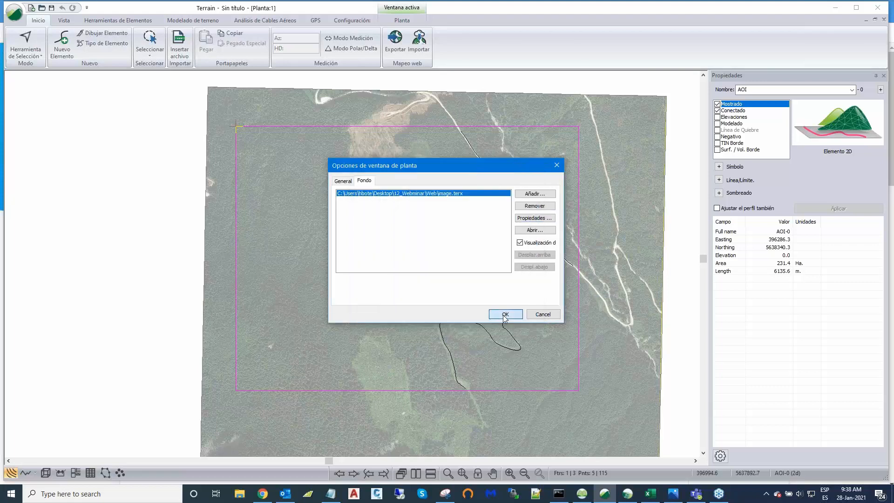
pyautogui.click(505, 315)
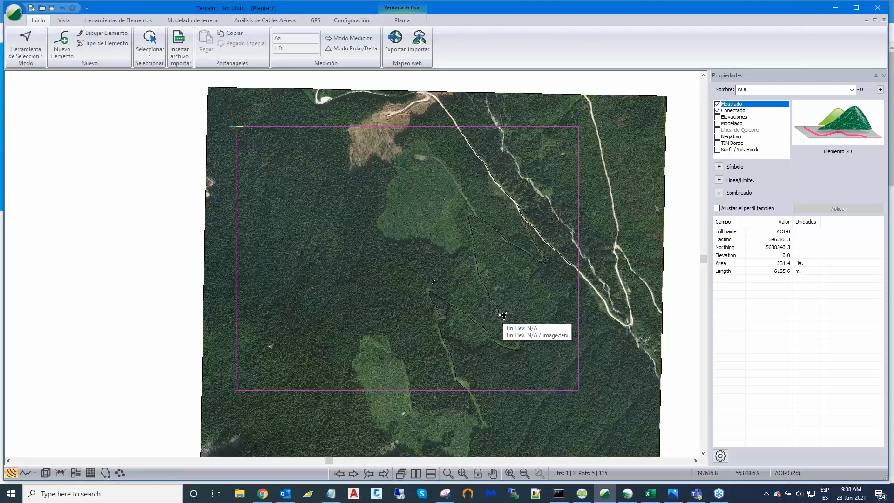
pyautogui.scroll(-1, 514, 305)
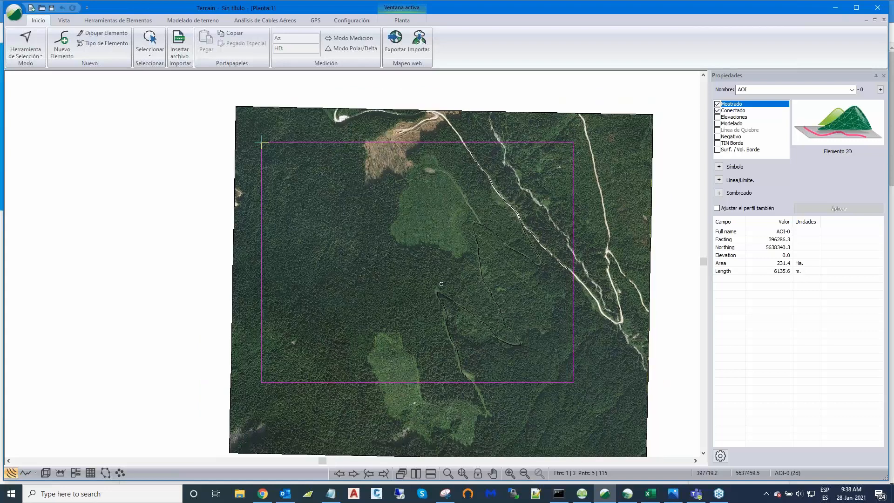
pyautogui.moveTo(441, 284); pyautogui.dragTo(432, 242, button='middle')
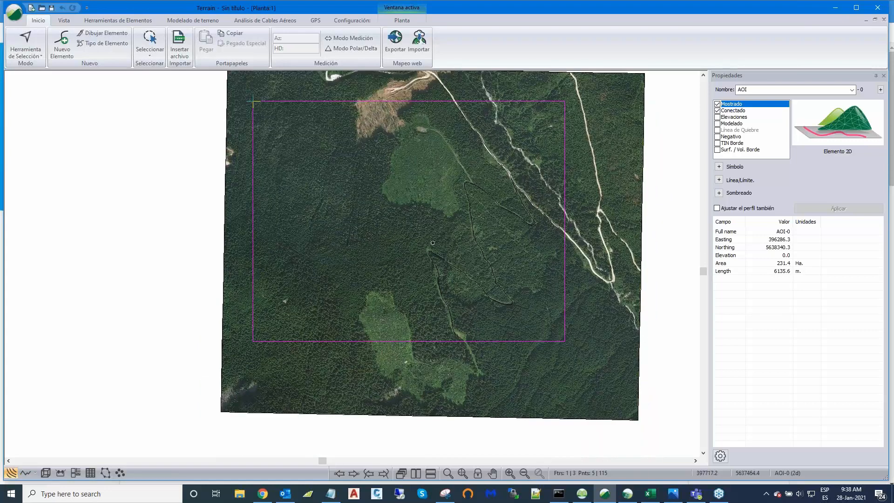
pyautogui.scroll(1, 467, 283)
pyautogui.scroll(-1, 494, 250)
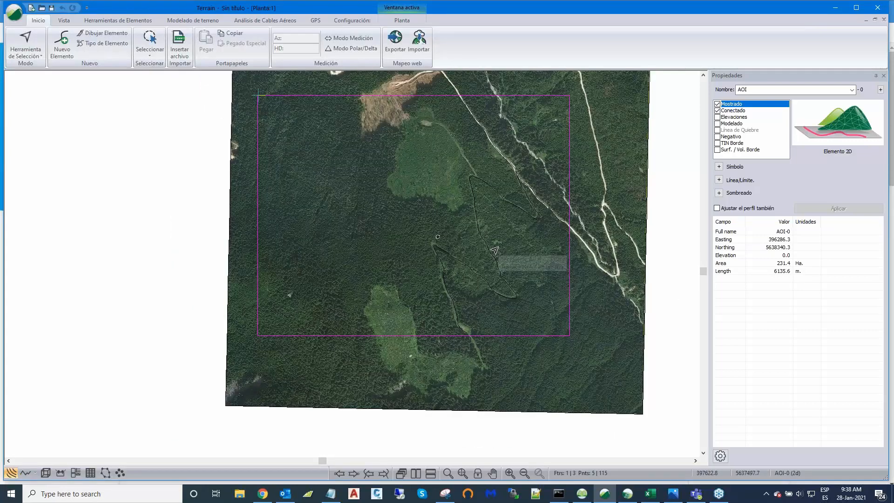
pyautogui.scroll(-1, 494, 250)
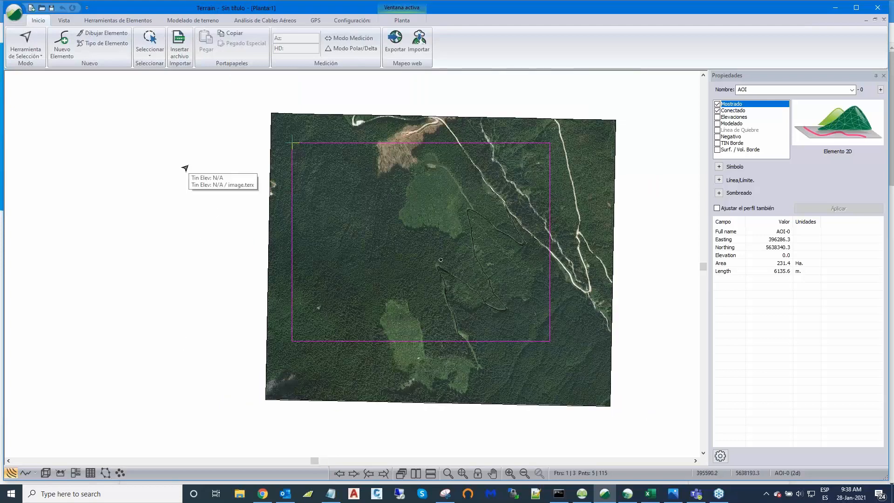
# Insert the four LiDAR files 082L088432ne, nw, se and sw from the 12_Webminar\Raw Lidar Files folder.
pyautogui.click(181, 46)
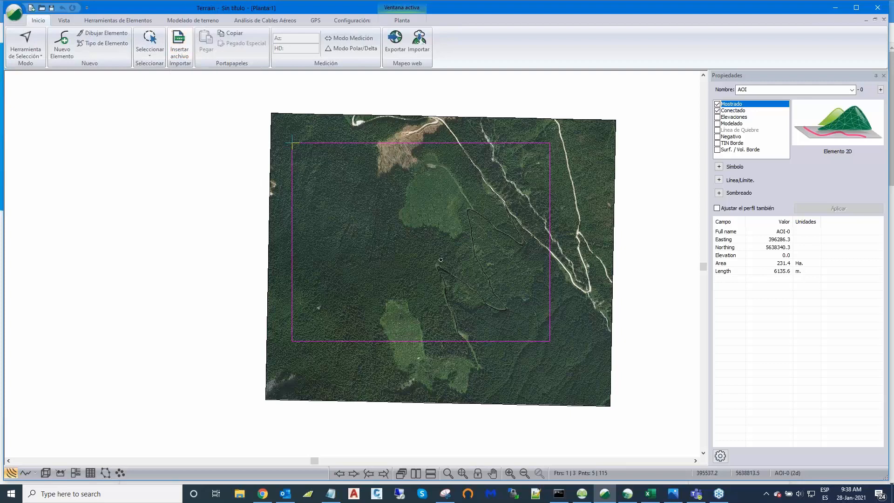
pyautogui.click(51, 25)
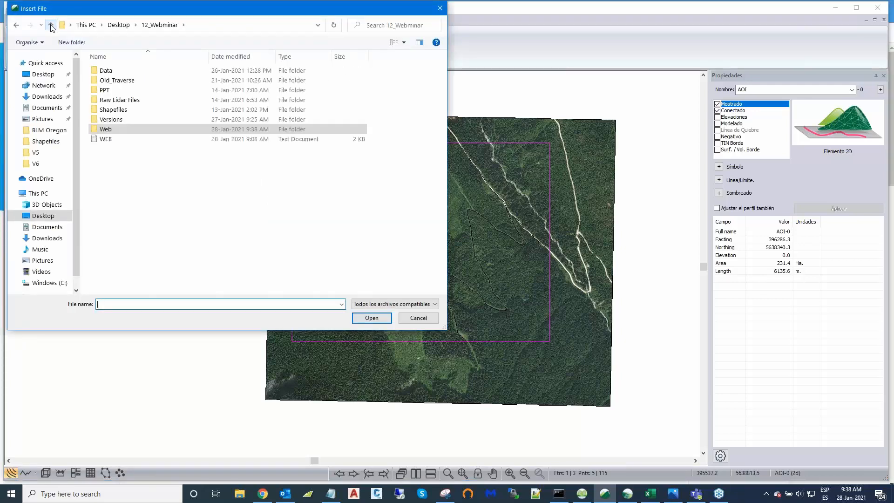
pyautogui.doubleClick(122, 100)
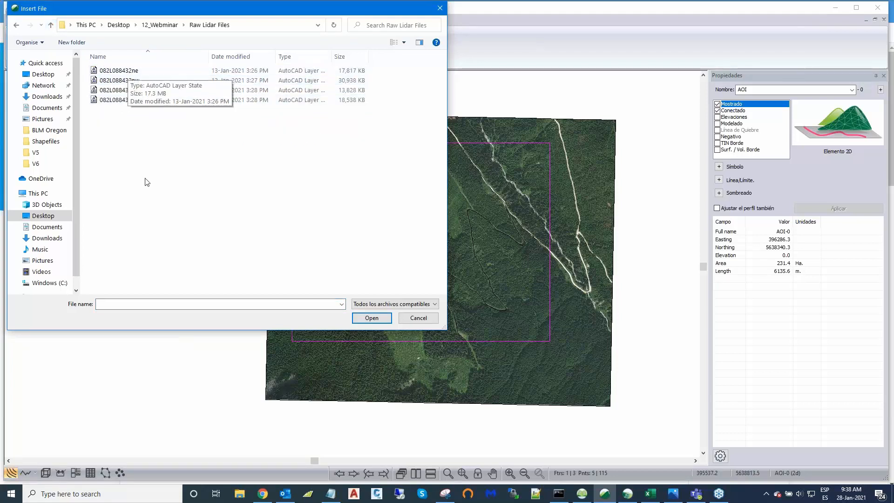
pyautogui.click(124, 73)
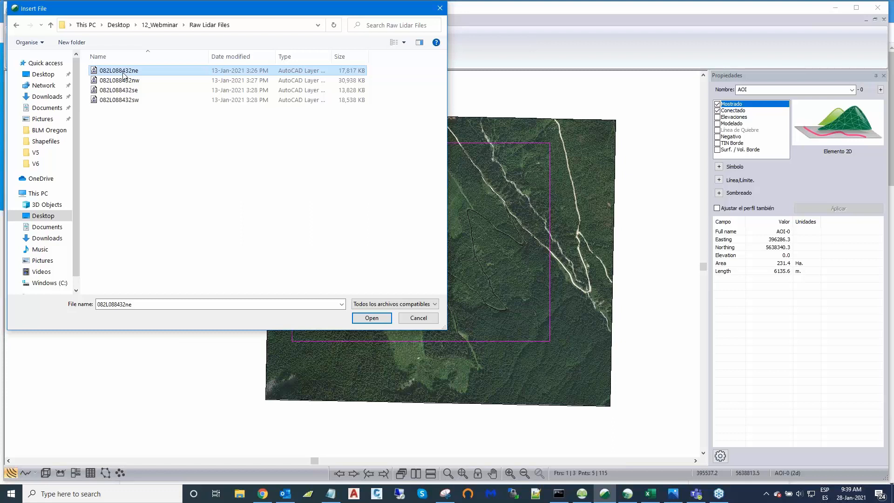
pyautogui.hotkey('shift', 'Down')
pyautogui.hotkey('shift', 'Down')
pyautogui.hotkey('shift', 'Down')
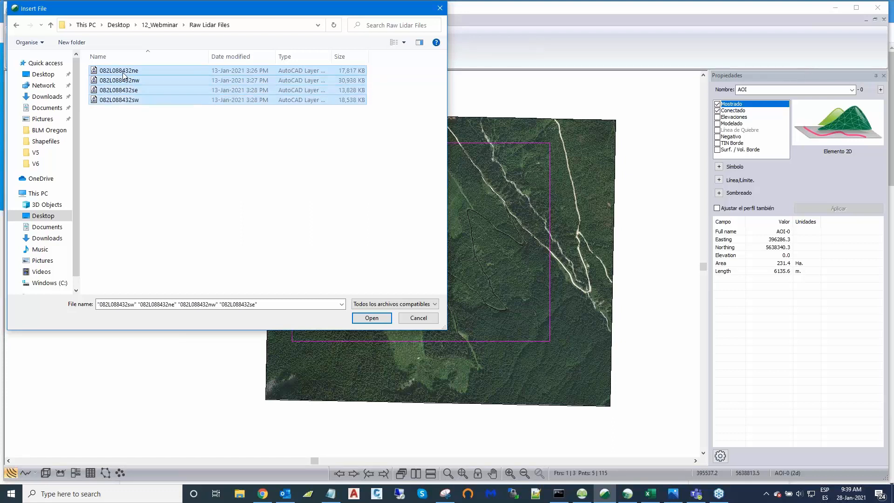
pyautogui.click(371, 318)
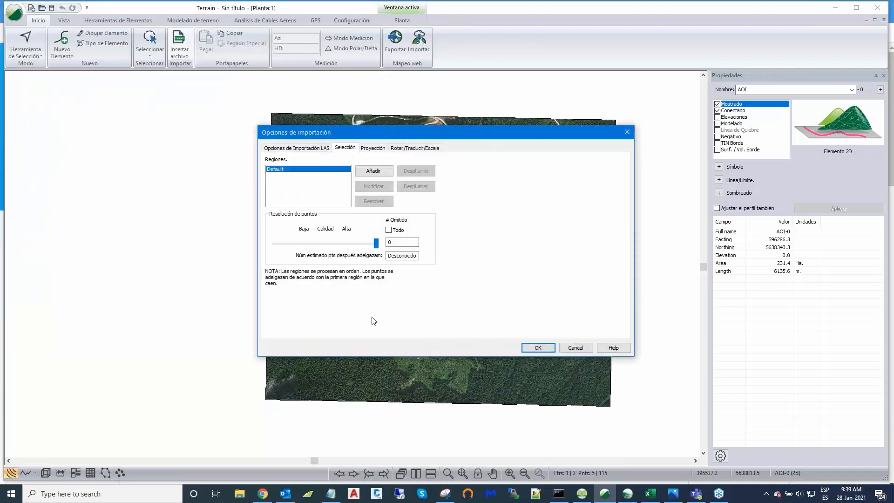
# Scan the LiDAR files for their point class distribution, keeping 2: Ground as the class to import.
pyautogui.click(294, 149)
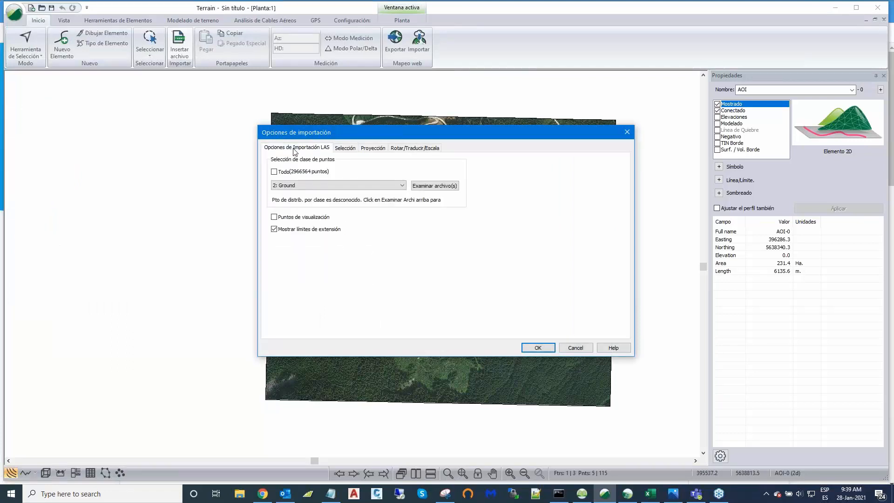
pyautogui.click(434, 185)
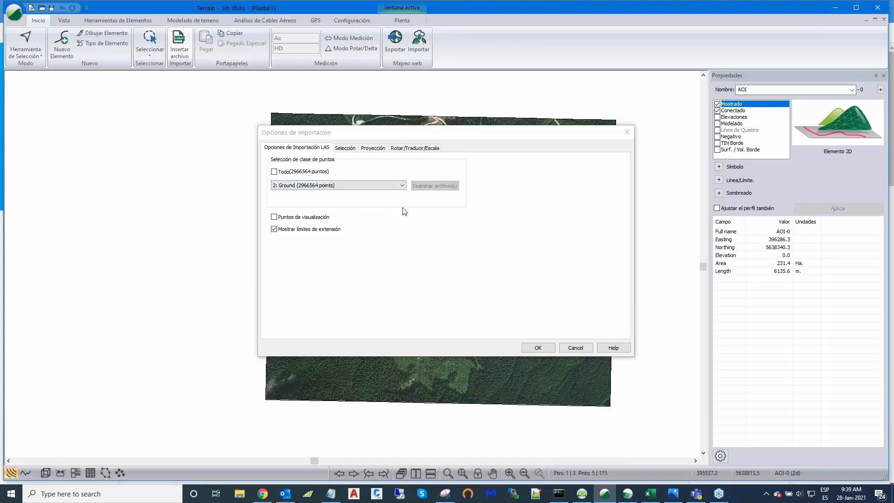
# Add a polygon filter region for the LiDAR import, using the AOI-0 element as its boundary.
pyautogui.click(345, 149)
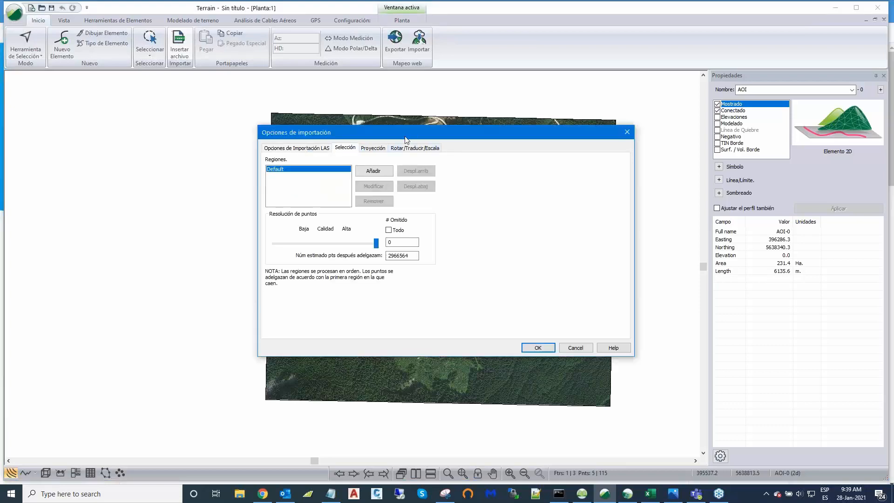
pyautogui.moveTo(404, 135)
pyautogui.mouseDown()
pyautogui.moveTo(331, 207)
pyautogui.moveTo(361, 219)
pyautogui.mouseUp()
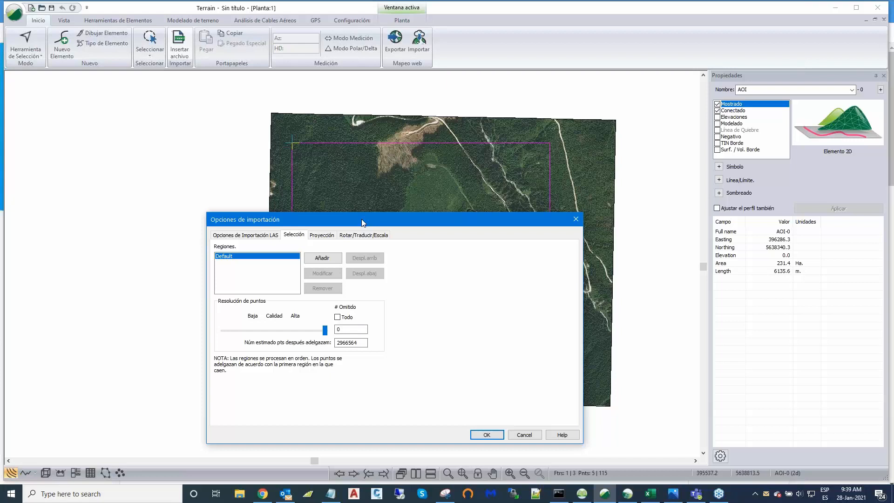
pyautogui.click(857, 449)
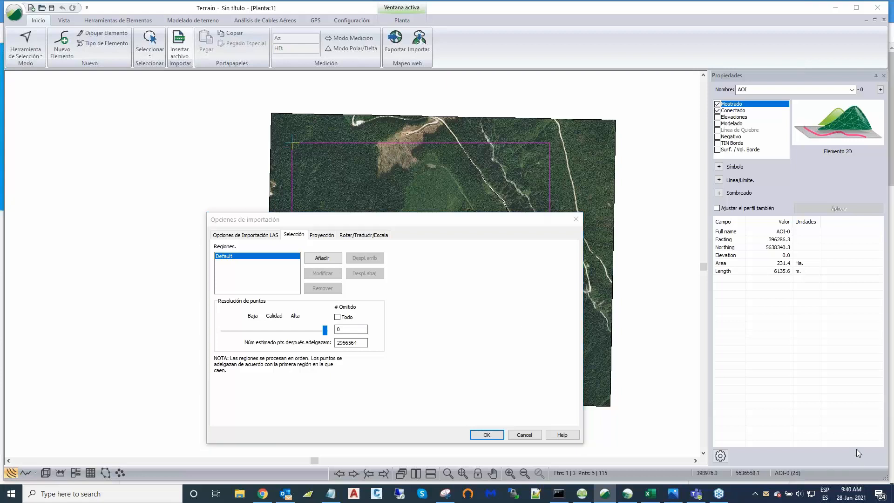
pyautogui.click(290, 307)
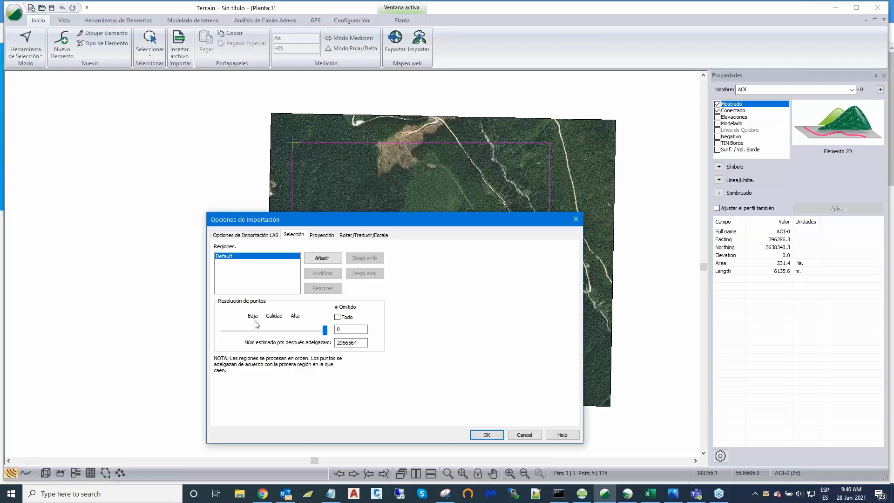
pyautogui.click(318, 260)
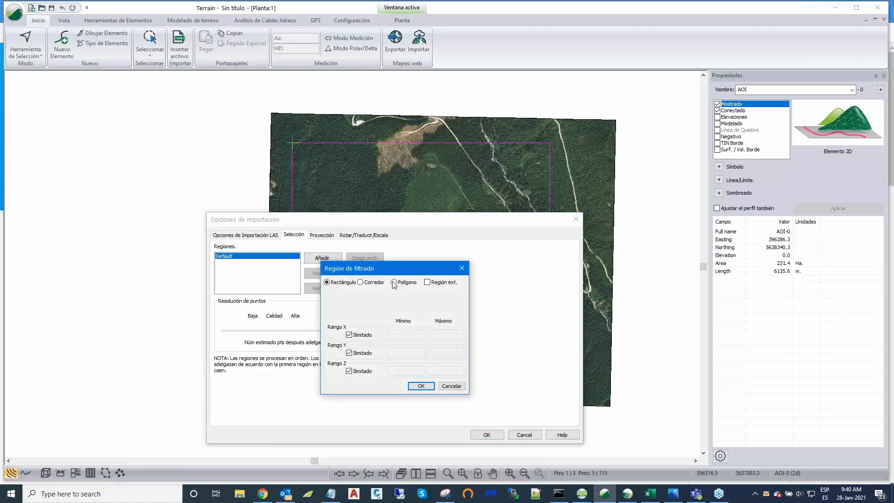
pyautogui.click(393, 283)
pyautogui.click(442, 308)
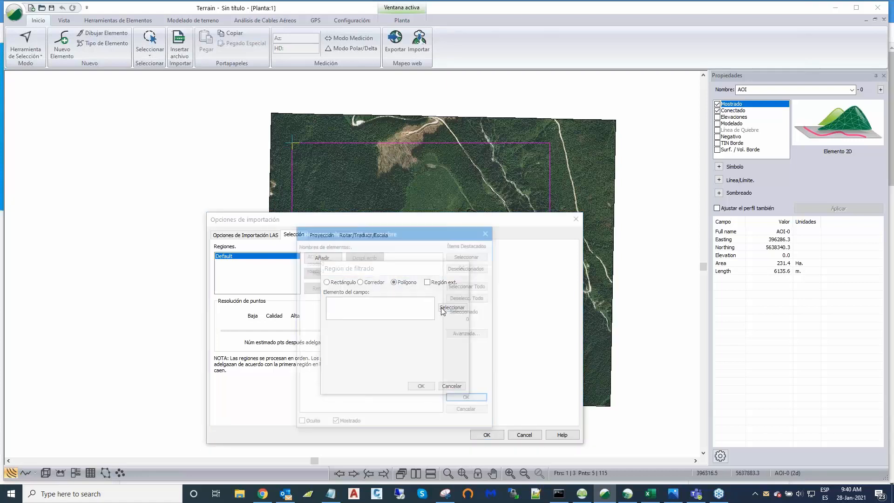
pyautogui.click(316, 259)
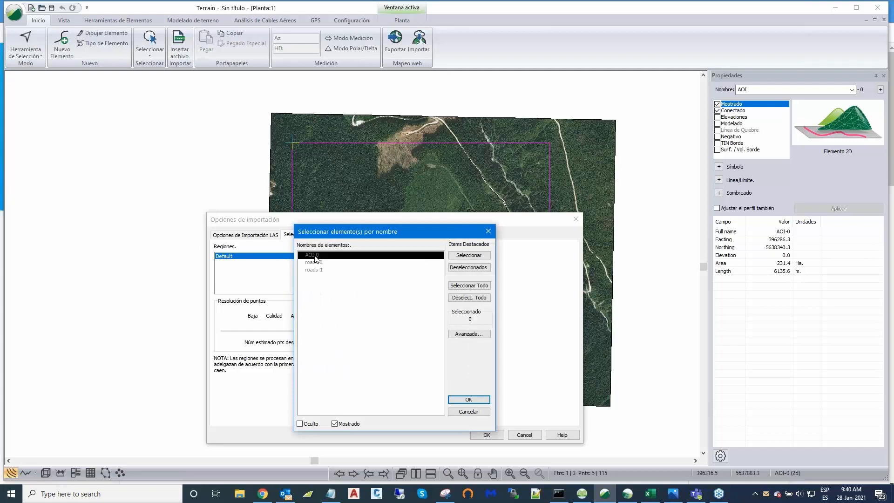
pyautogui.click(469, 400)
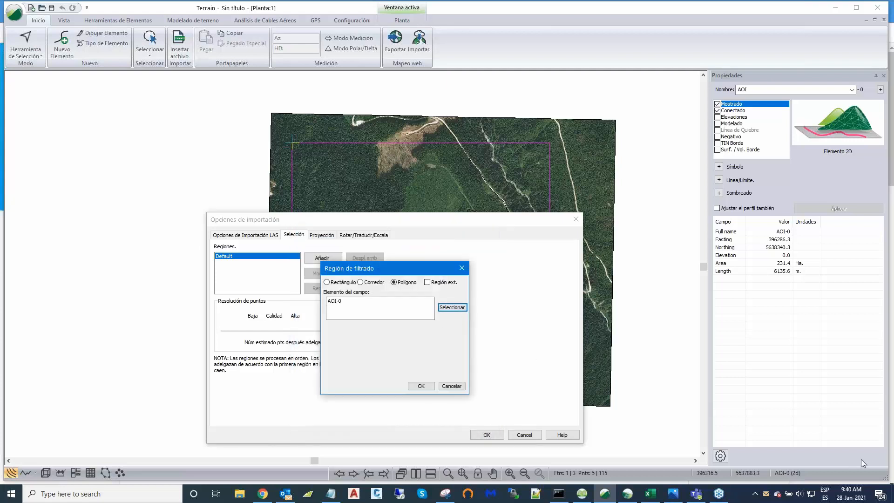
pyautogui.click(851, 450)
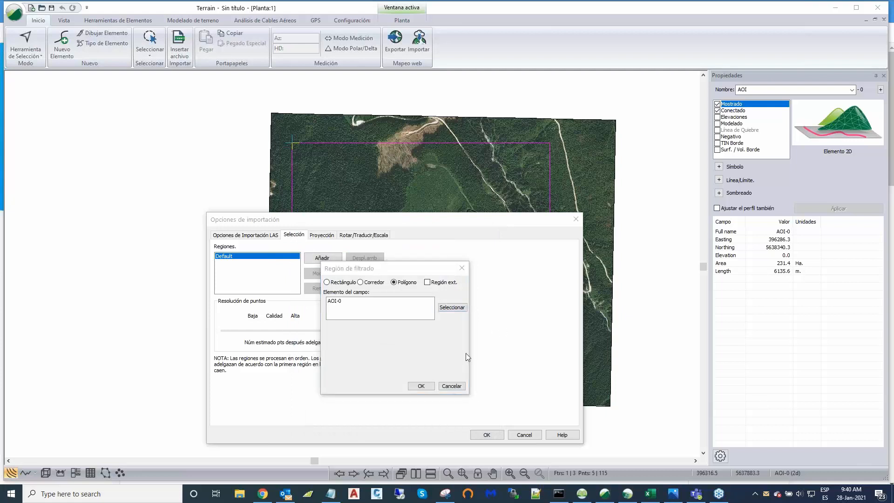
pyautogui.click(421, 386)
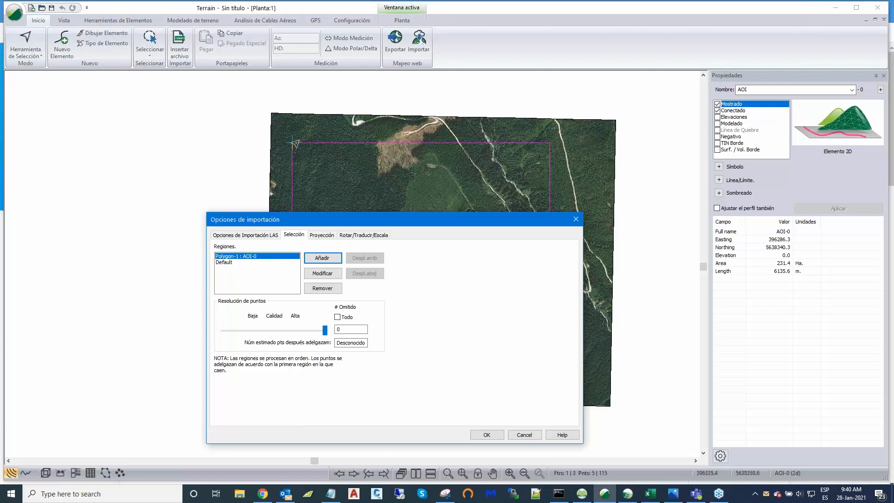
# Omit all points in the Default region, set the AOI-0 polygon region's omitted points to 2, and accept the import options.
pyautogui.click(224, 263)
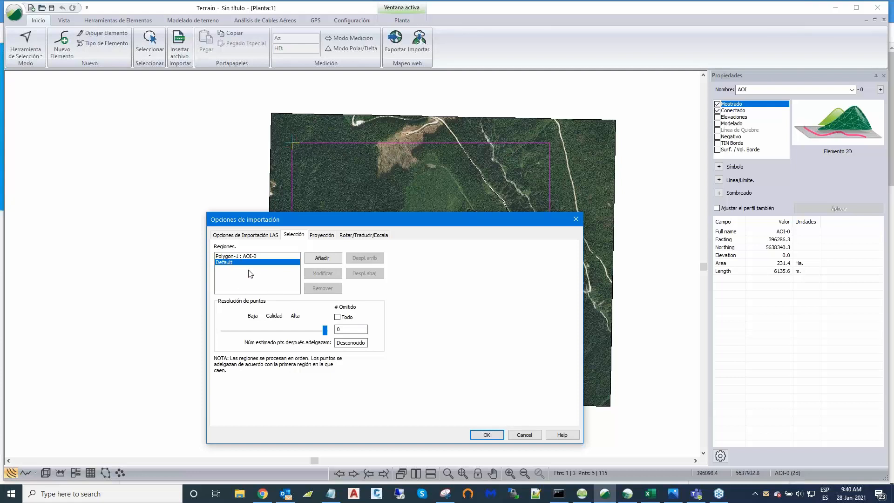
pyautogui.click(337, 318)
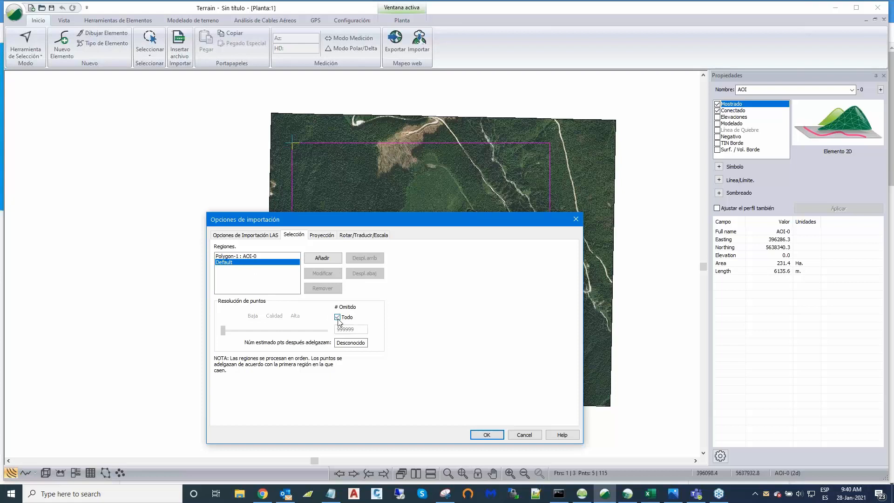
pyautogui.click(247, 259)
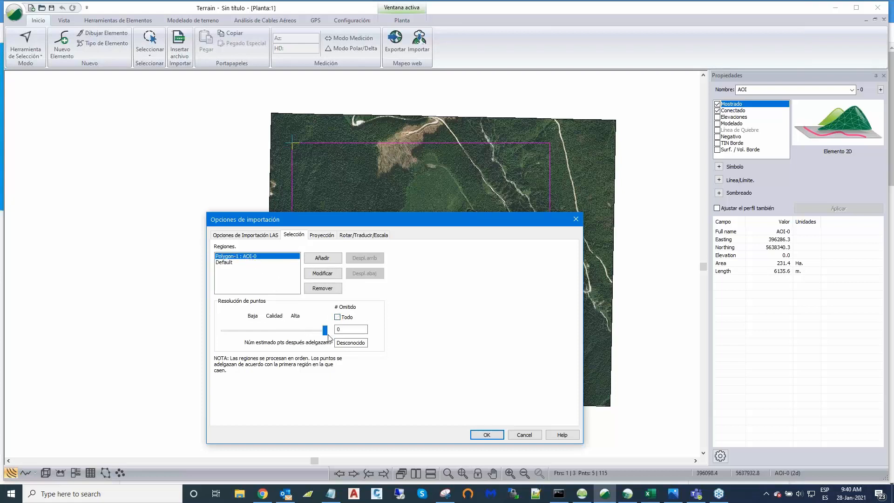
pyautogui.moveTo(326, 331); pyautogui.dragTo(302, 332)
pyautogui.moveTo(440, 218); pyautogui.dragTo(448, 236)
pyautogui.moveTo(464, 245); pyautogui.dragTo(393, 133)
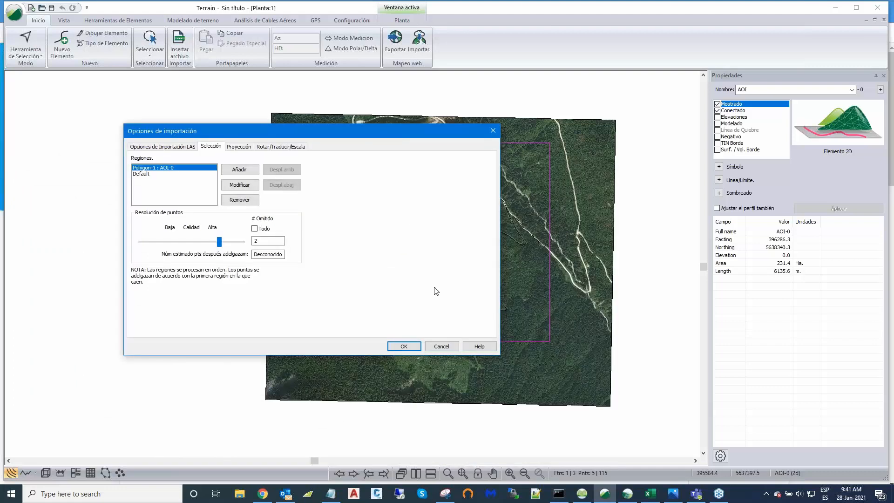
pyautogui.click(404, 347)
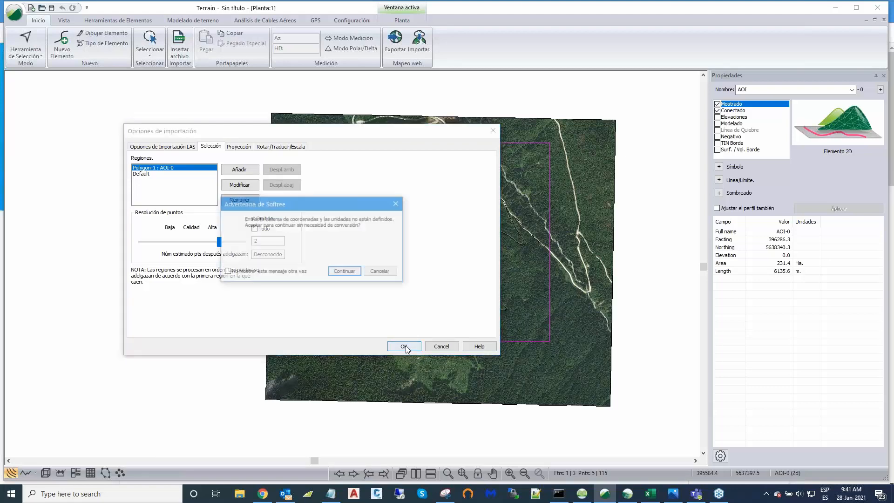
# Continue the LiDAR import without coordinate or unit conversion and deselect the imported elements.
pyautogui.press('Return')
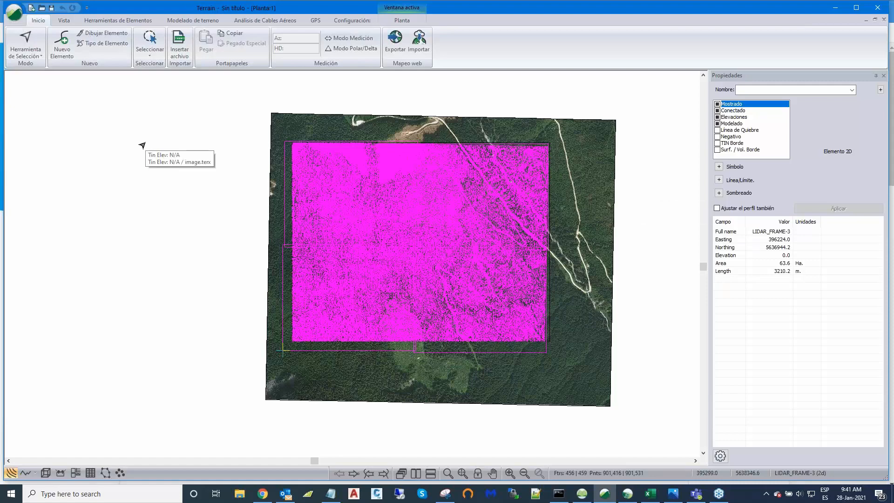
pyautogui.click(174, 155)
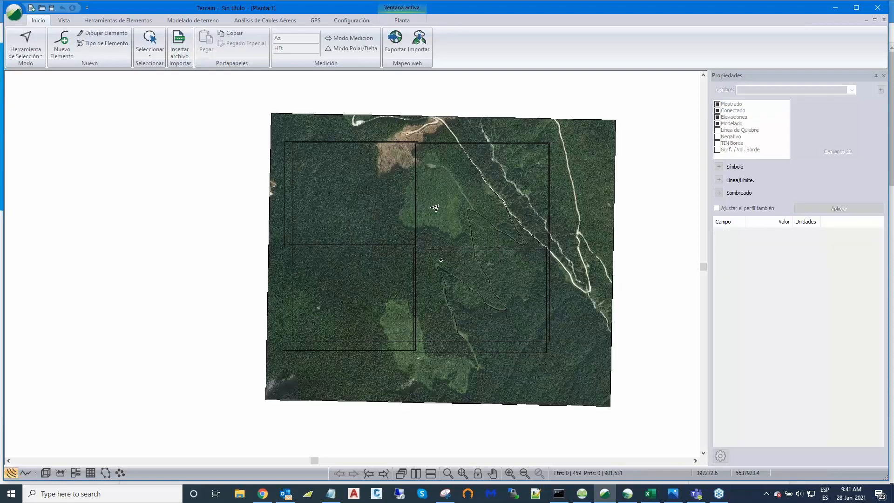
pyautogui.scroll(1, 379, 199)
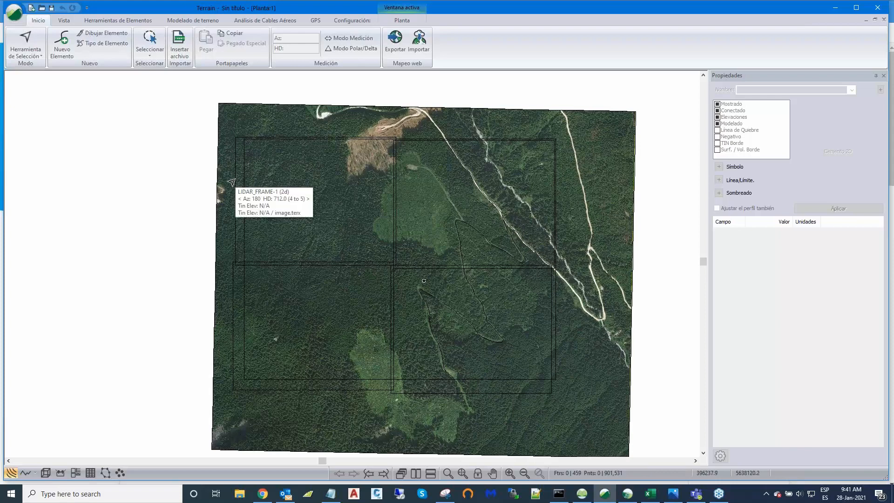
# Open the selection of elements by name and highlight LIDAR_FRAME-0 in the list of element names.
pyautogui.click(243, 181)
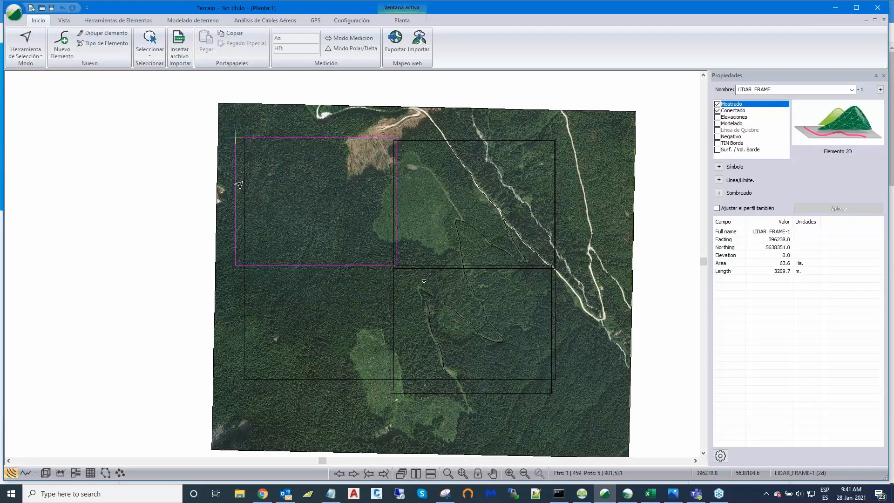
pyautogui.moveTo(526, 220); pyautogui.dragTo(496, 193, button='right')
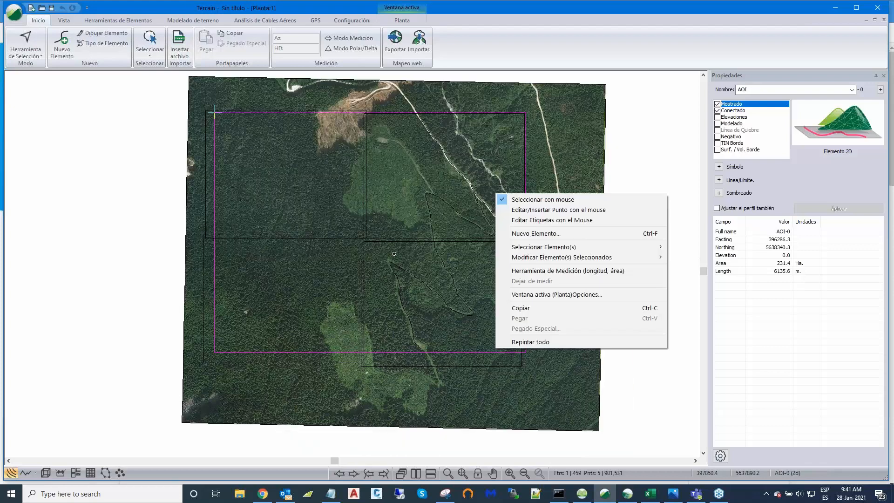
pyautogui.moveTo(531, 255)
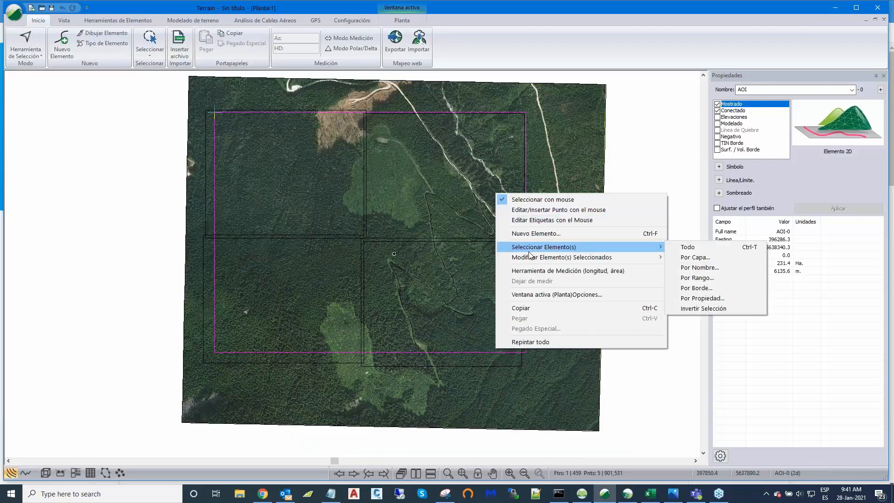
pyautogui.click(697, 268)
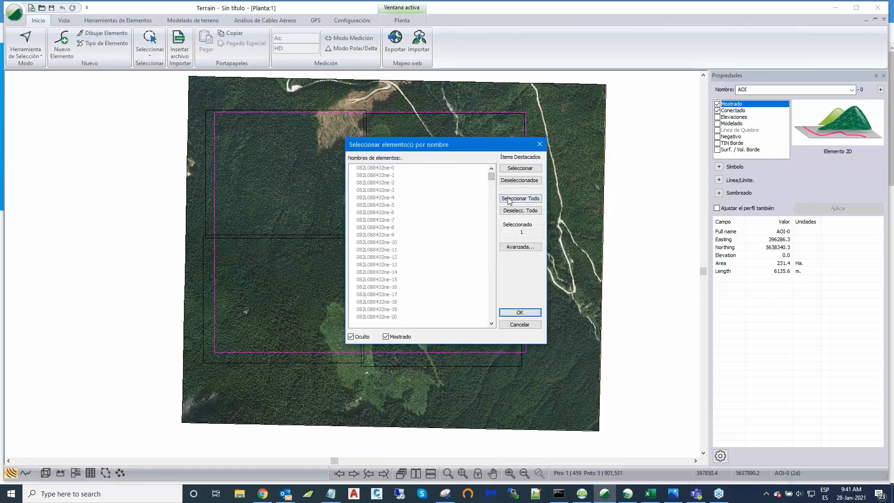
pyautogui.moveTo(492, 177); pyautogui.dragTo(487, 316)
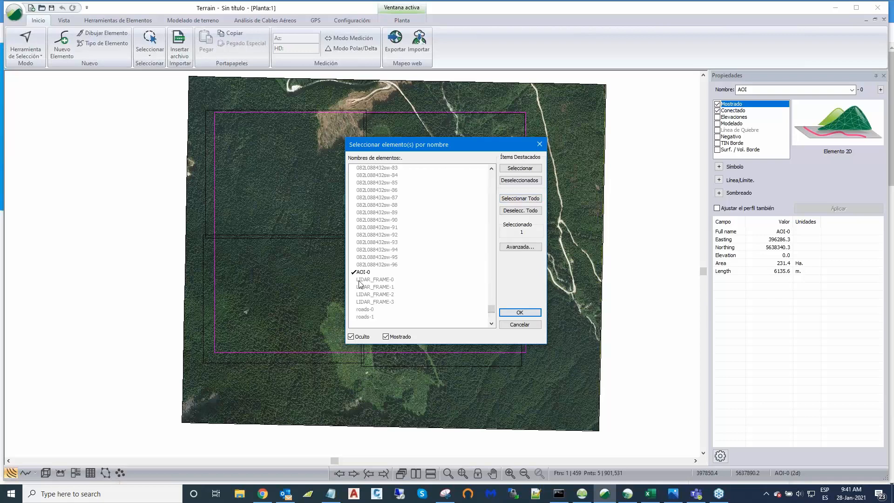
pyautogui.click(364, 280)
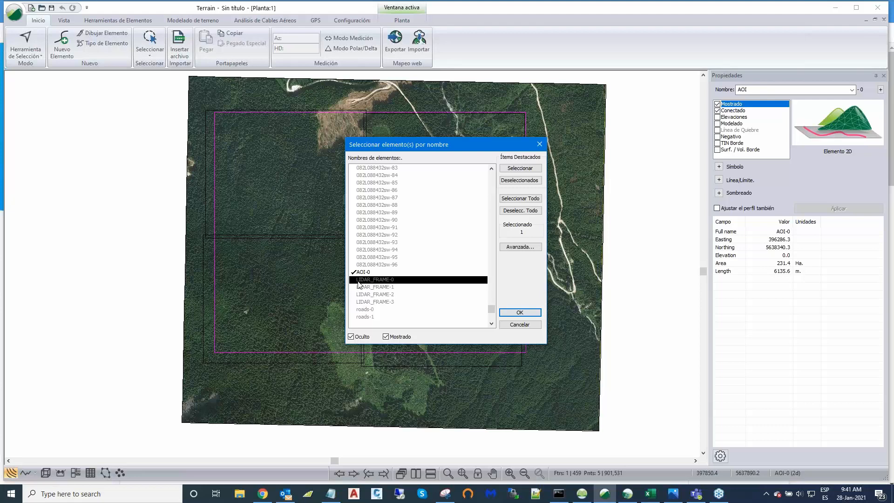
pyautogui.click(364, 287)
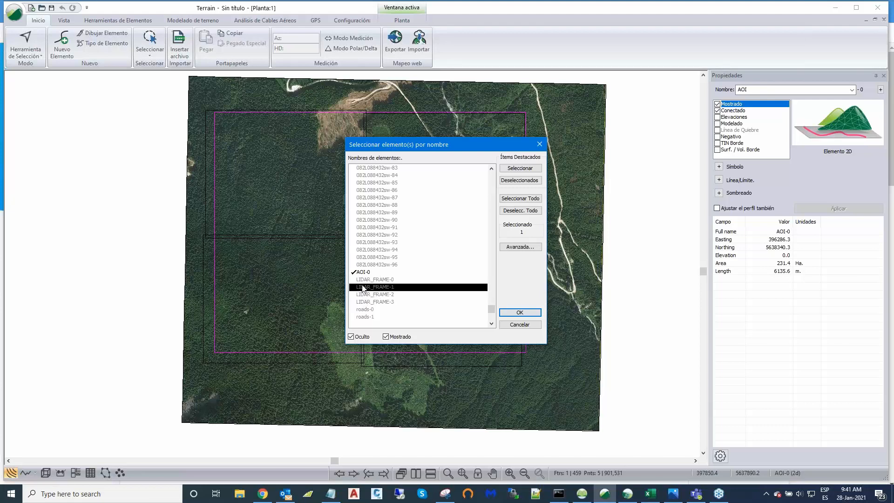
pyautogui.click(364, 280)
pyautogui.click(363, 287)
pyautogui.click(365, 281)
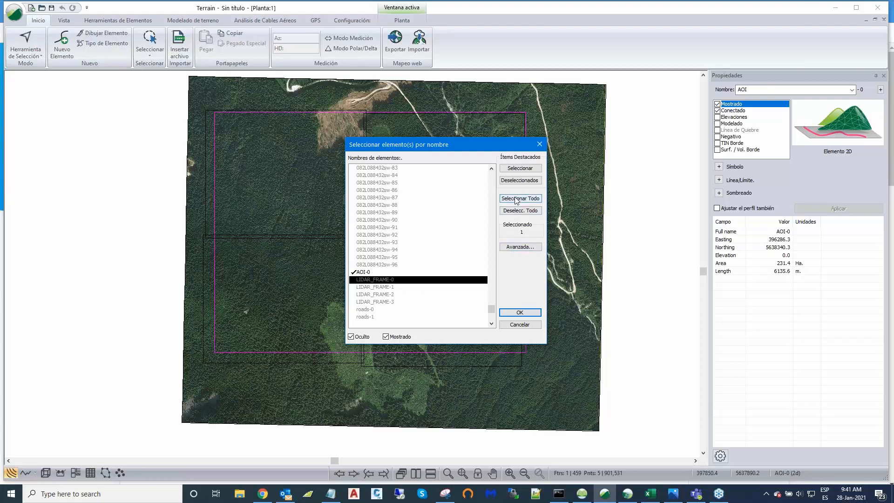
# Clear the current selection, select all elements whose names match LIDAR*, and delete these LiDAR frames from the plan.
pyautogui.click(516, 214)
pyautogui.click(517, 213)
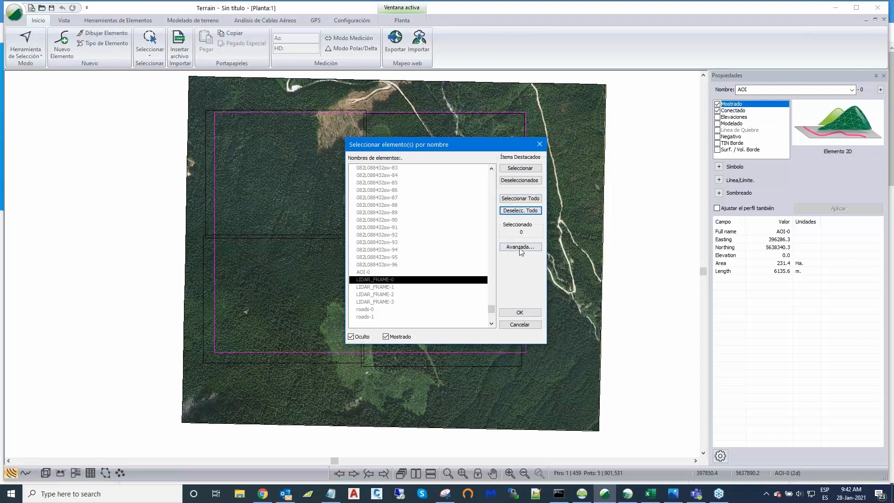
pyautogui.click(520, 247)
pyautogui.click(562, 170)
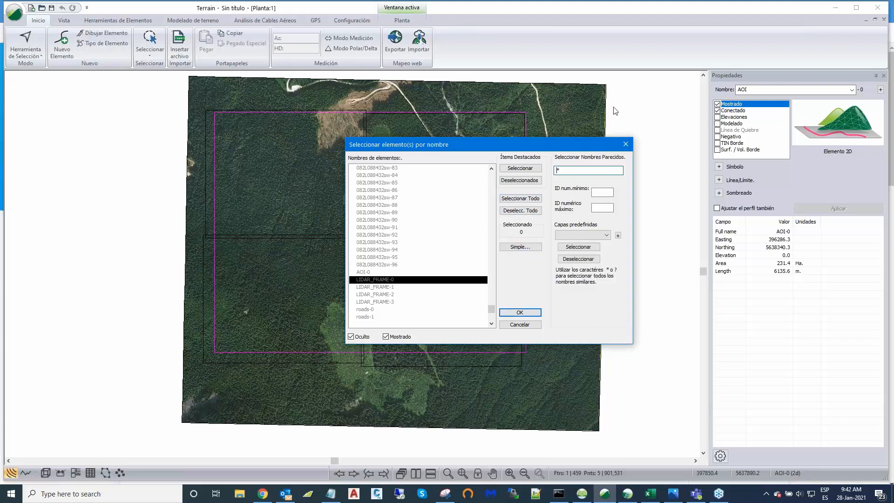
pyautogui.write('LIDAR')
pyautogui.click(568, 249)
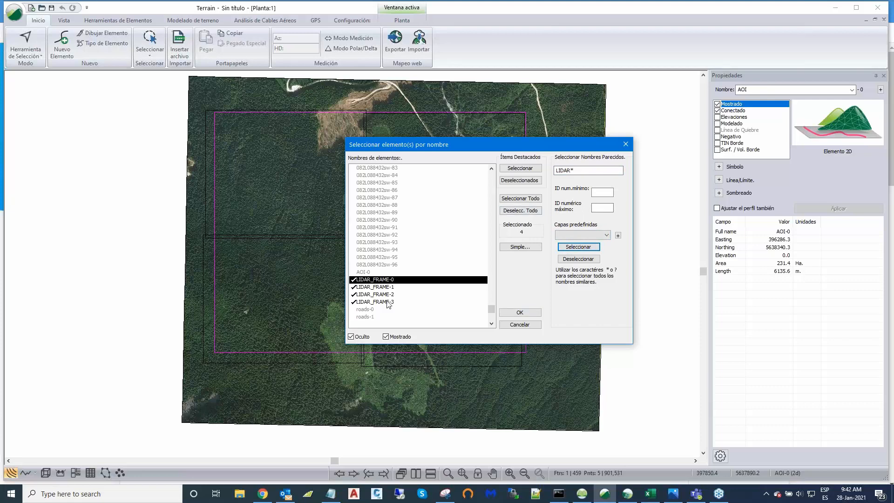
pyautogui.click(509, 314)
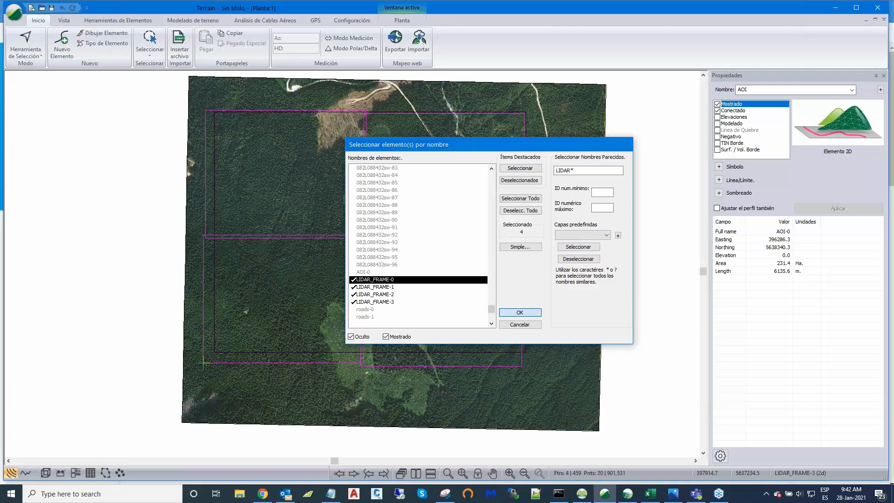
pyautogui.press('Delete')
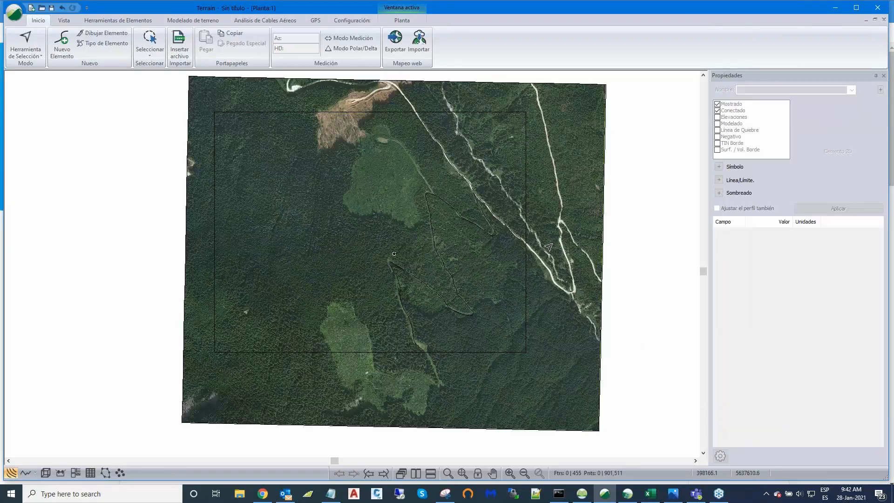
# Turn off the display of the image.terx background in the plan window options.
pyautogui.scroll(-1, 548, 246)
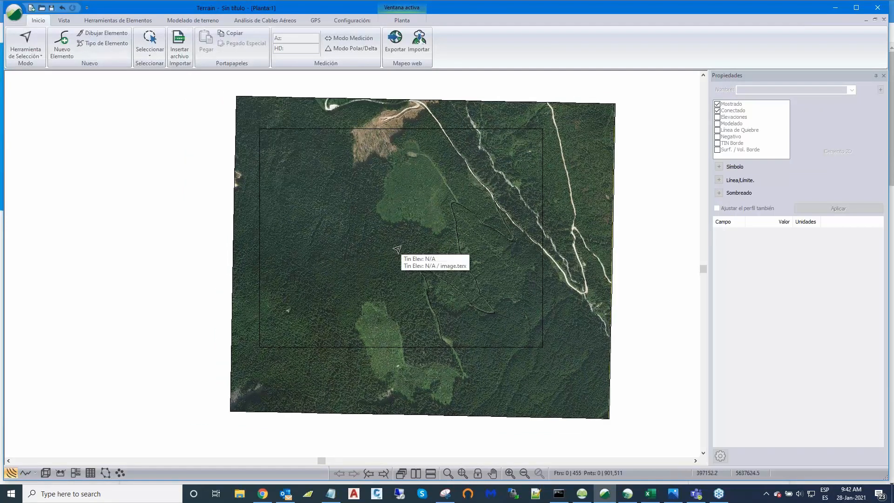
pyautogui.rightClick(401, 247)
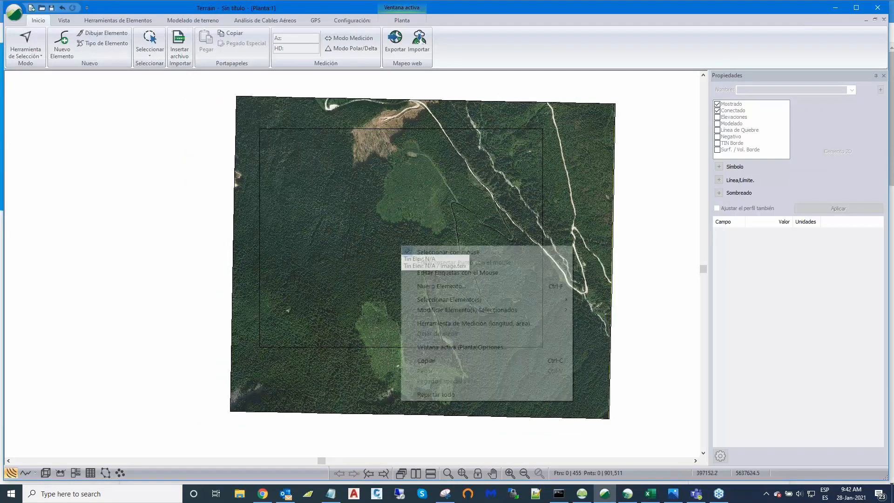
pyautogui.click(439, 348)
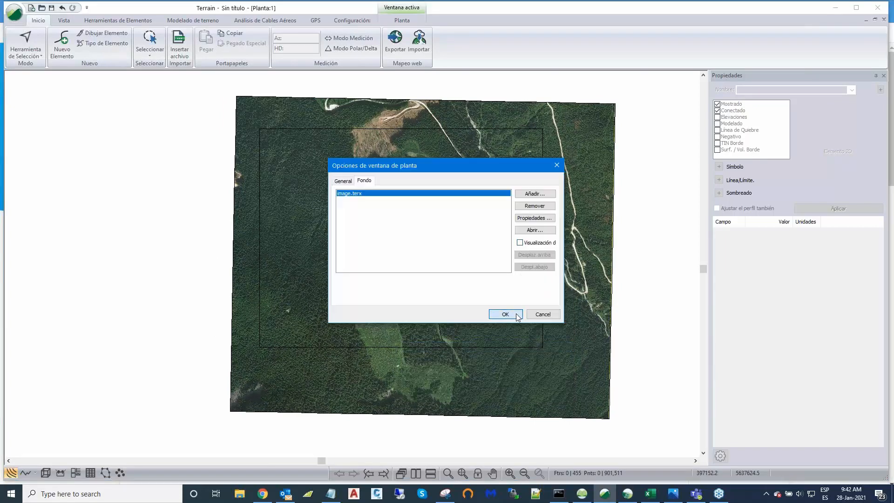
pyautogui.click(516, 314)
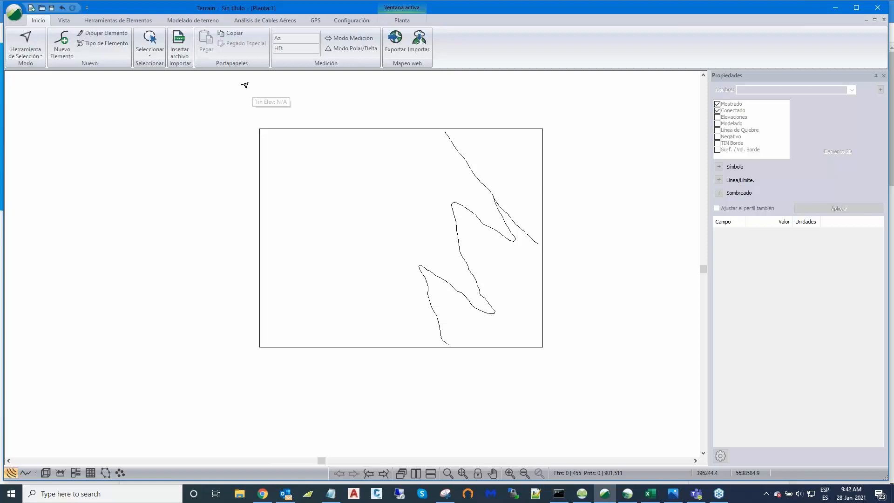
# Generate the terrain model with major contours at an interval of 10, without minor contours, smoothing or contour labels.
pyautogui.click(207, 22)
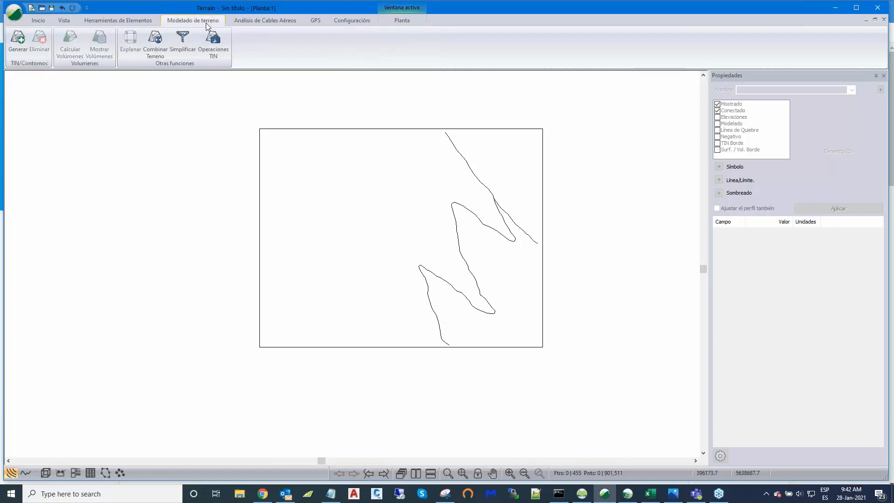
pyautogui.click(18, 42)
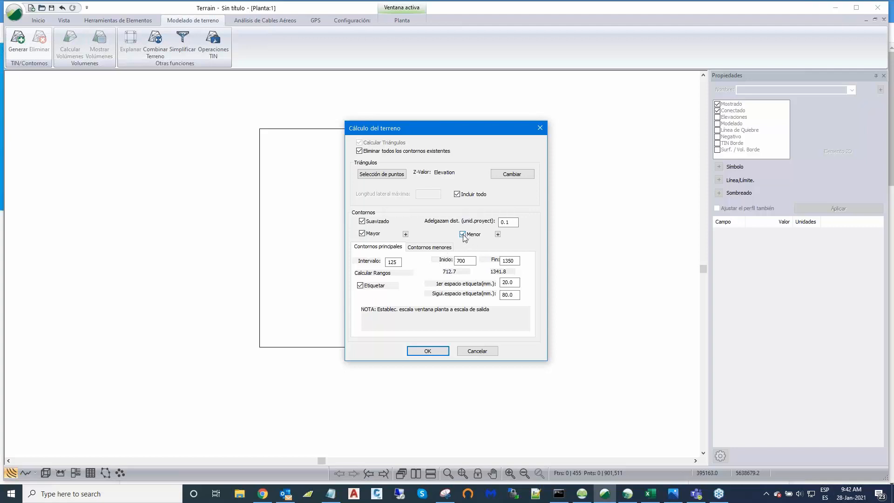
pyautogui.click(390, 262)
pyautogui.write('0')
pyautogui.click(362, 222)
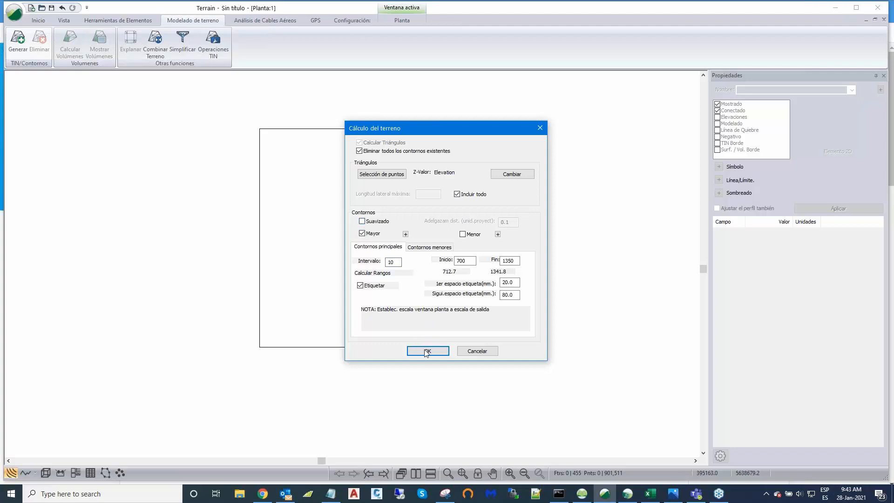
pyautogui.click(361, 286)
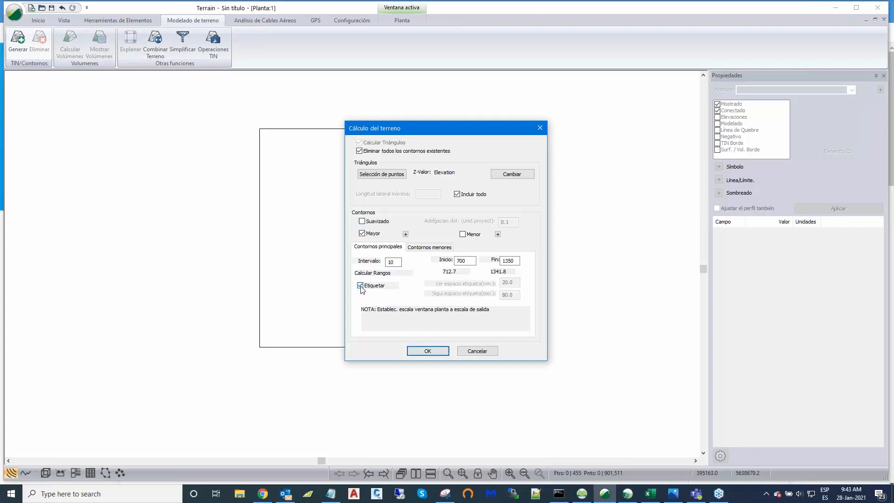
pyautogui.click(428, 351)
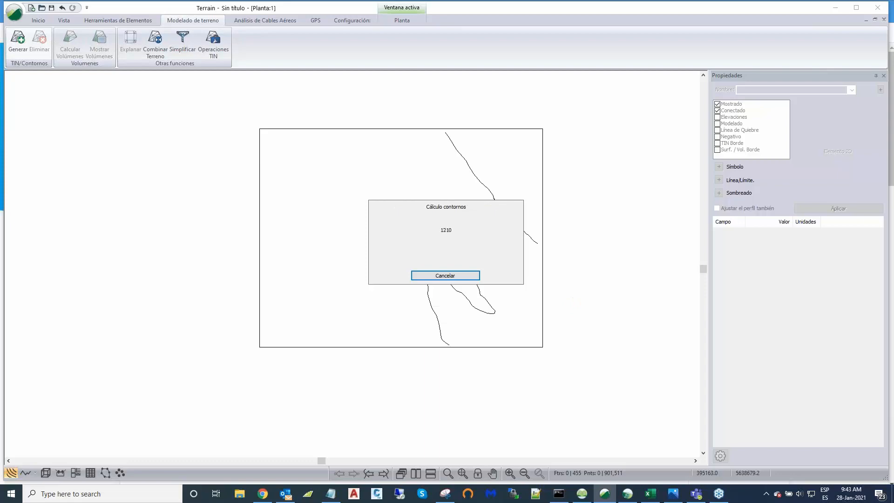
# Select the switchback road line on the contoured plan and show the terrain surface in a 3D view tilted to a steeper angle.
pyautogui.scroll(1, 419, 241)
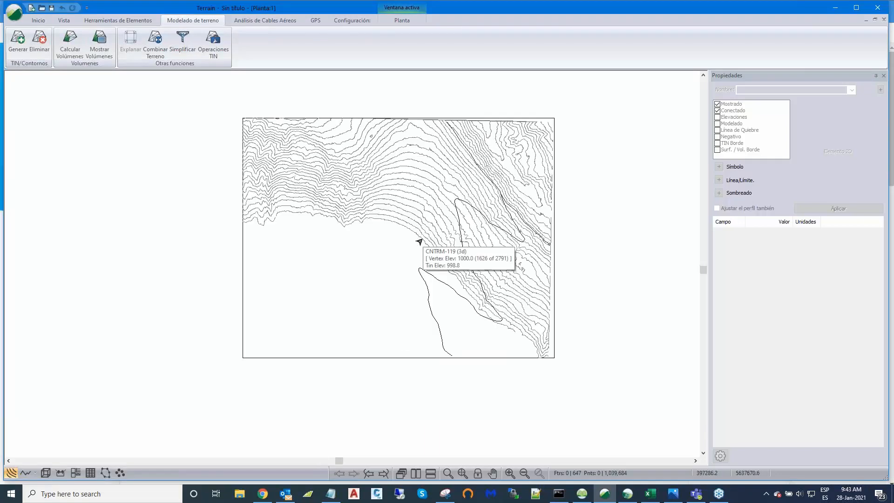
pyautogui.scroll(3, 419, 241)
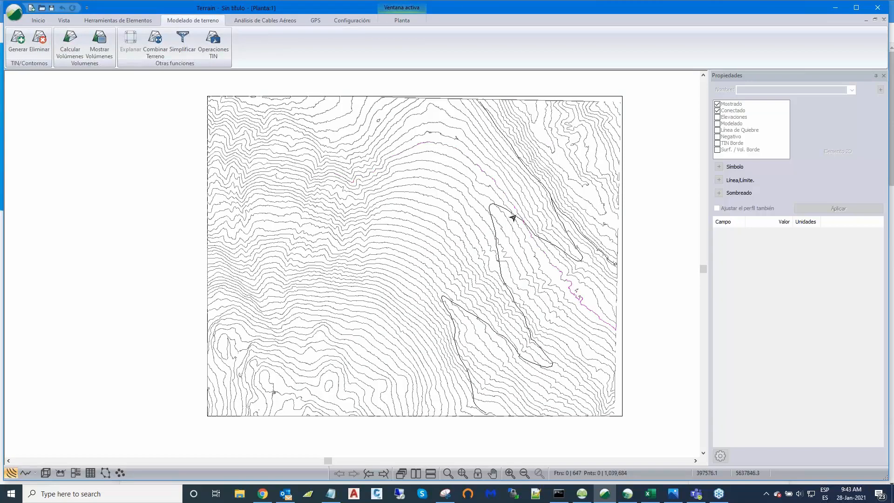
pyautogui.click(500, 207)
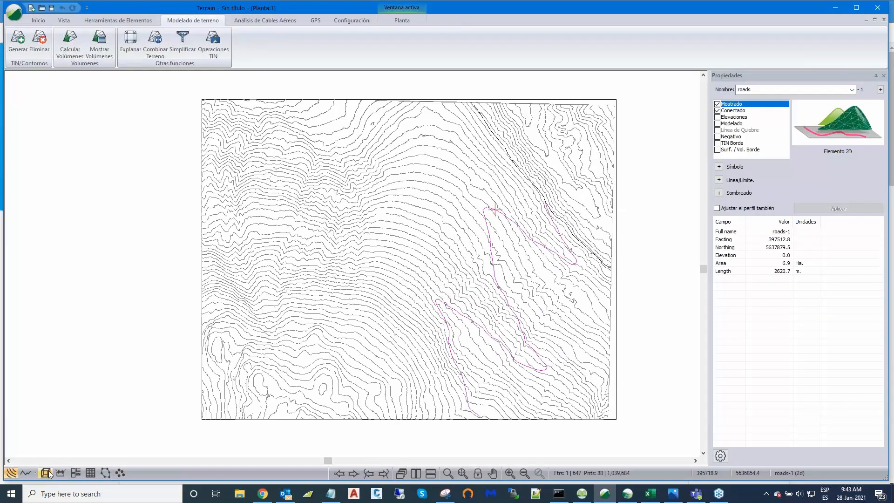
pyautogui.click(46, 474)
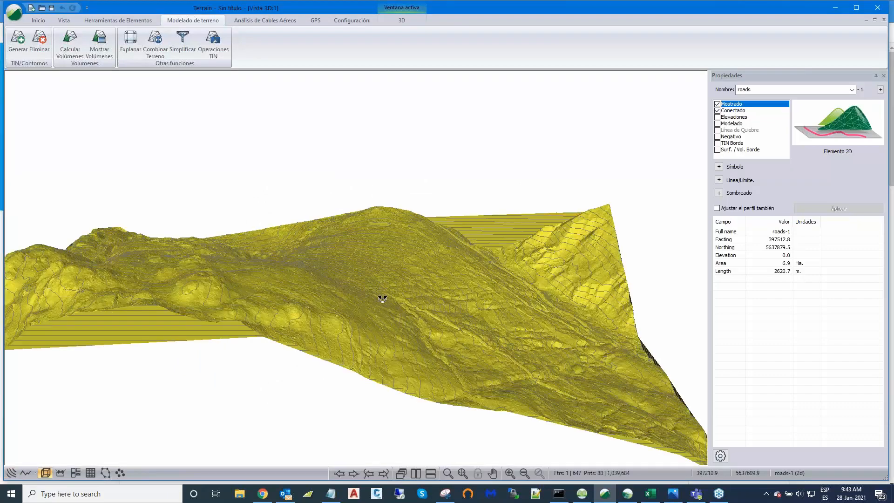
pyautogui.moveTo(384, 313); pyautogui.dragTo(391, 339)
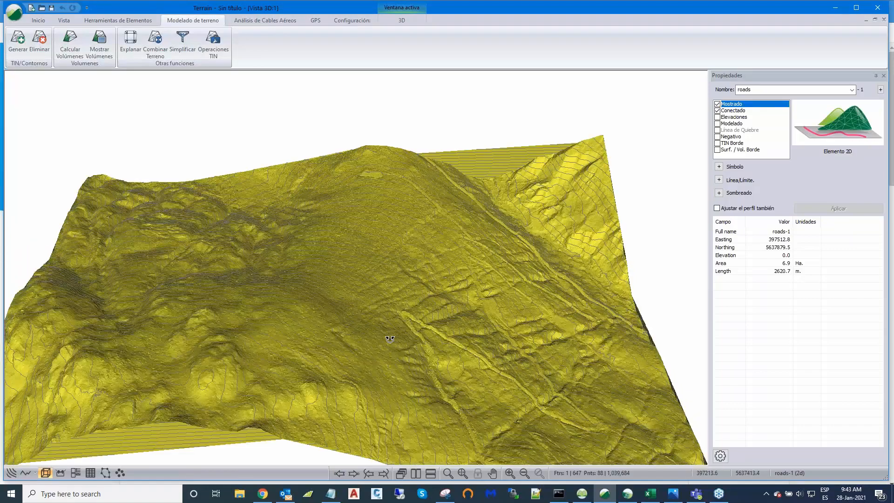
pyautogui.moveTo(390, 339); pyautogui.dragTo(391, 359)
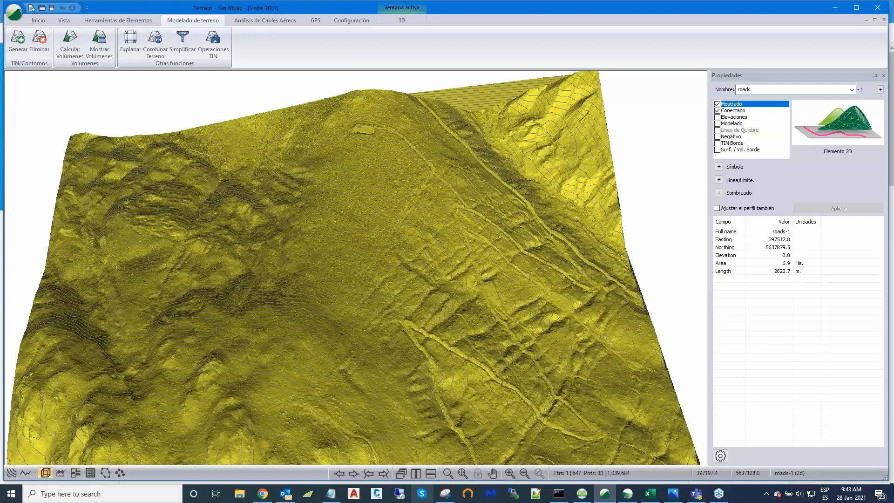
# Tile the 3D and plan windows side by side and accept the 3D options with current point display and mouse tracking enabled.
pyautogui.click(416, 473)
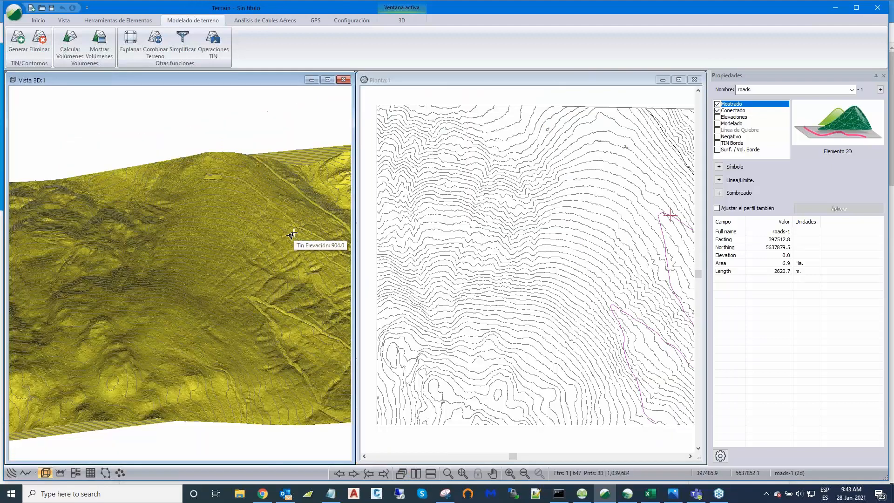
pyautogui.rightClick(194, 250)
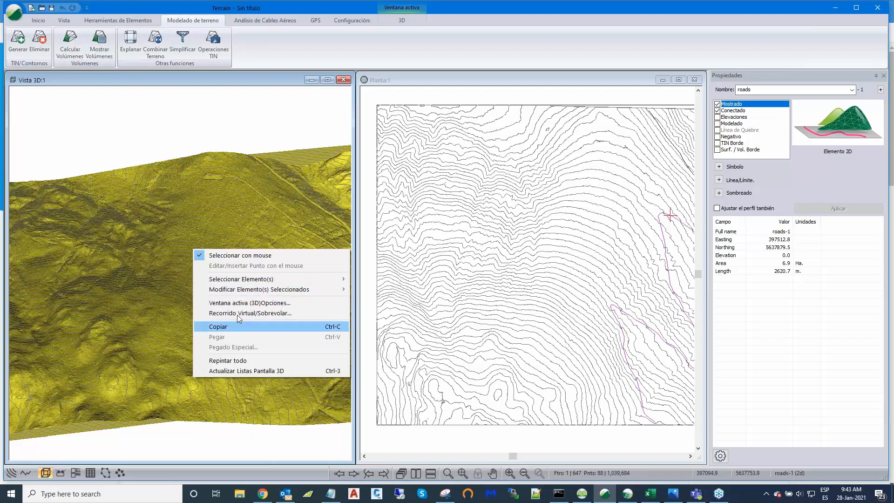
pyautogui.click(242, 304)
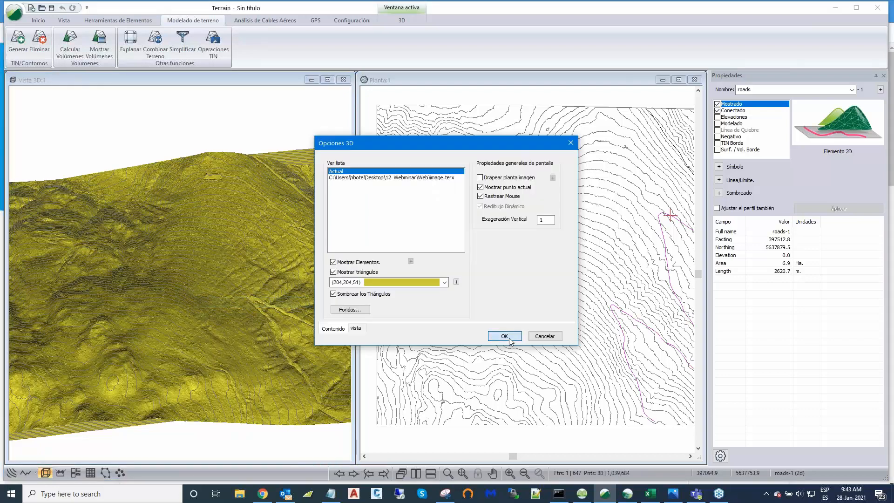
pyautogui.click(504, 337)
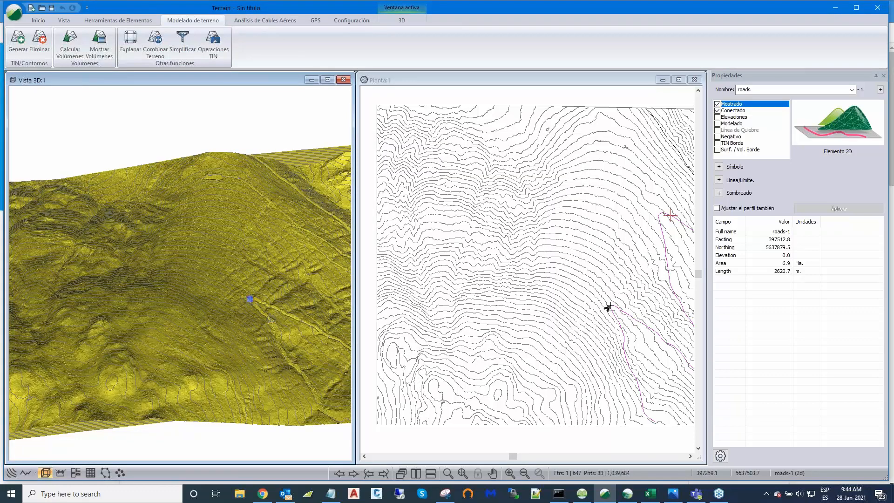
# Examine how plan positions correspond to the 3D terrain surface, bringing the switchback area closer and into the middle of the 3D view.
pyautogui.click(575, 301)
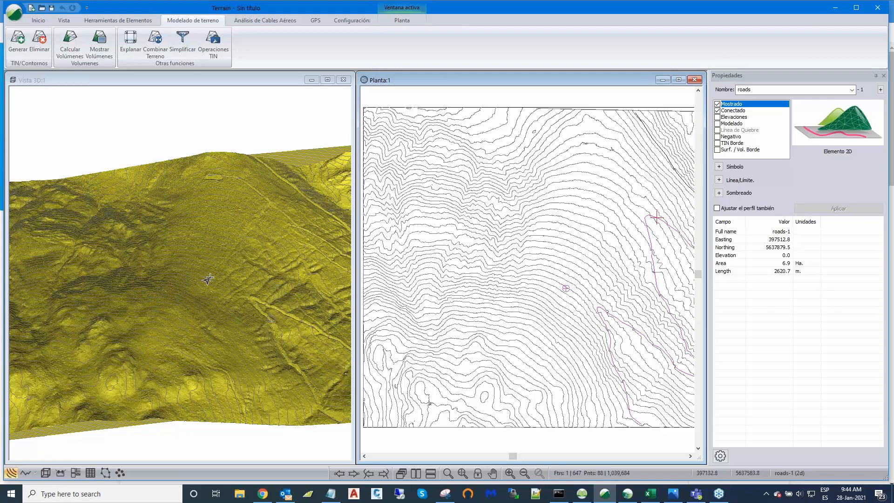
pyautogui.click(201, 255)
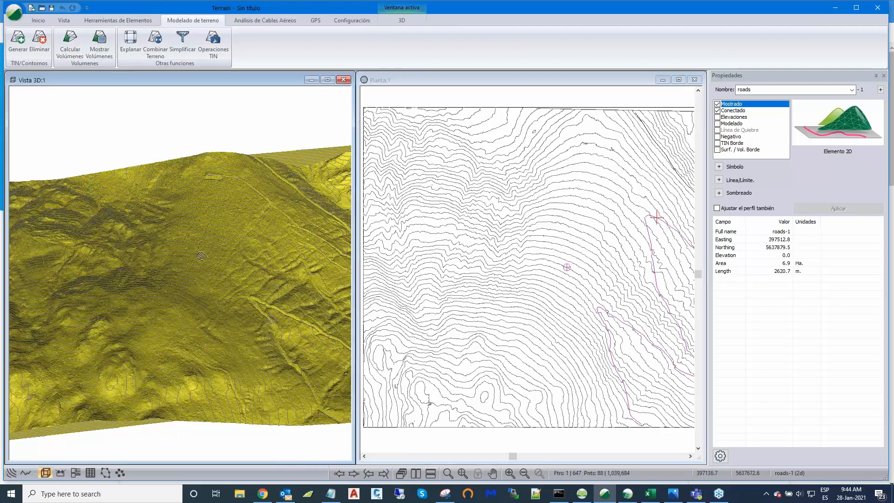
pyautogui.moveTo(202, 255)
pyautogui.mouseDown()
pyautogui.moveTo(178, 304)
pyautogui.moveTo(192, 268)
pyautogui.moveTo(177, 273)
pyautogui.moveTo(184, 235)
pyautogui.mouseUp()
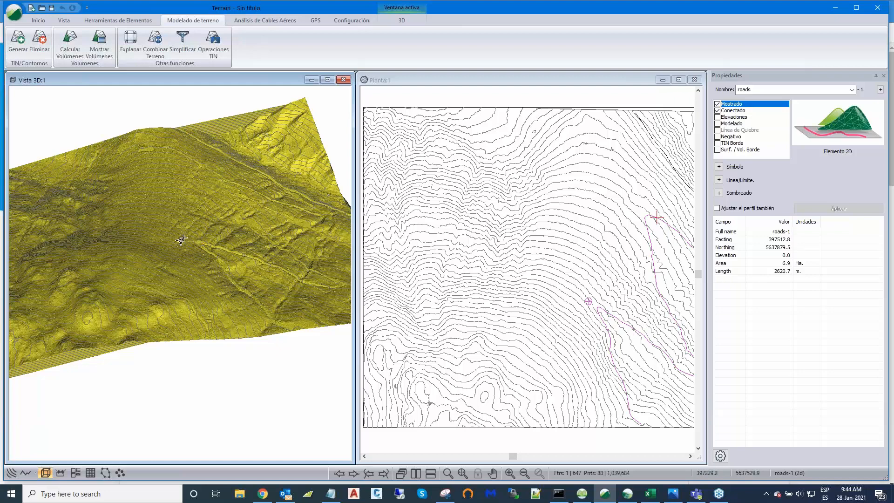
pyautogui.scroll(1, 178, 237)
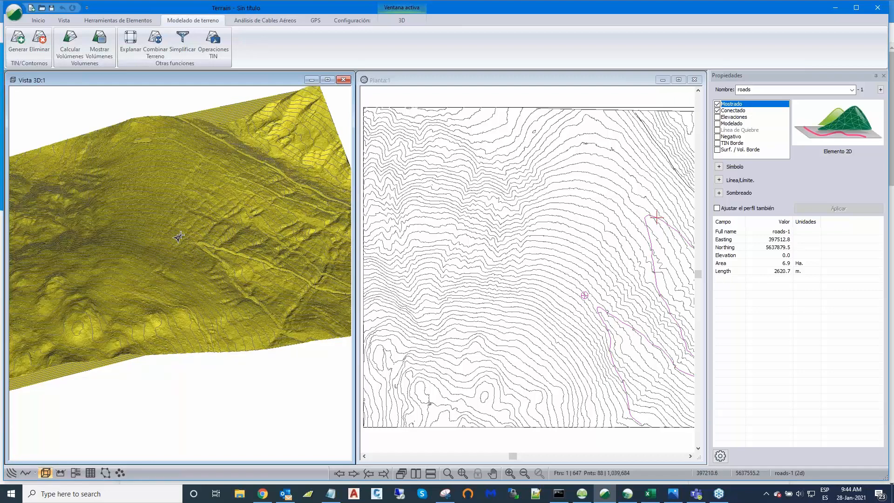
pyautogui.scroll(1, 179, 237)
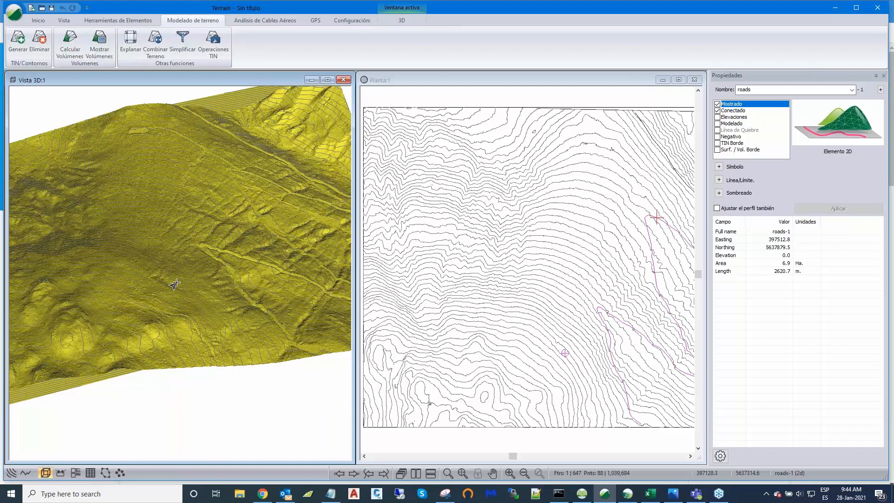
pyautogui.moveTo(174, 284)
pyautogui.mouseDown(button='middle')
pyautogui.moveTo(187, 282)
pyautogui.moveTo(173, 258)
pyautogui.moveTo(172, 285)
pyautogui.mouseUp(button='middle')
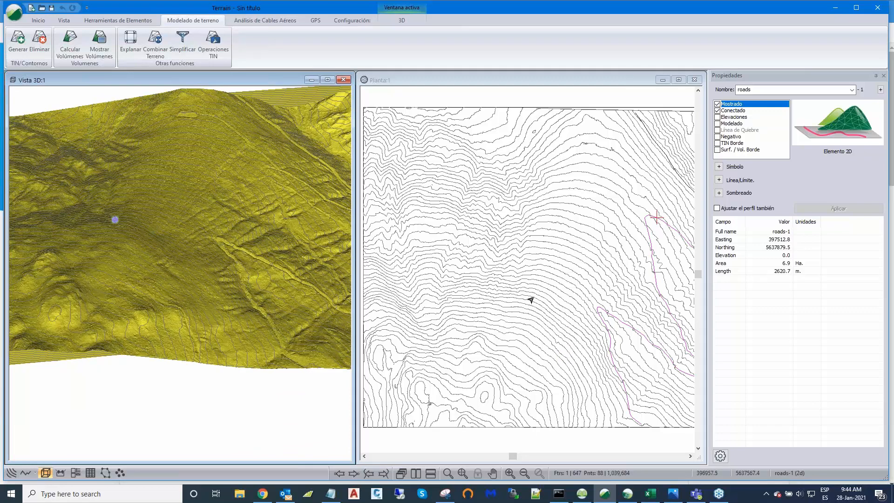
# Save the terrain model as topo in the Web folder in Softree-Terrain format.
pyautogui.moveTo(531, 300)
pyautogui.click(16, 15)
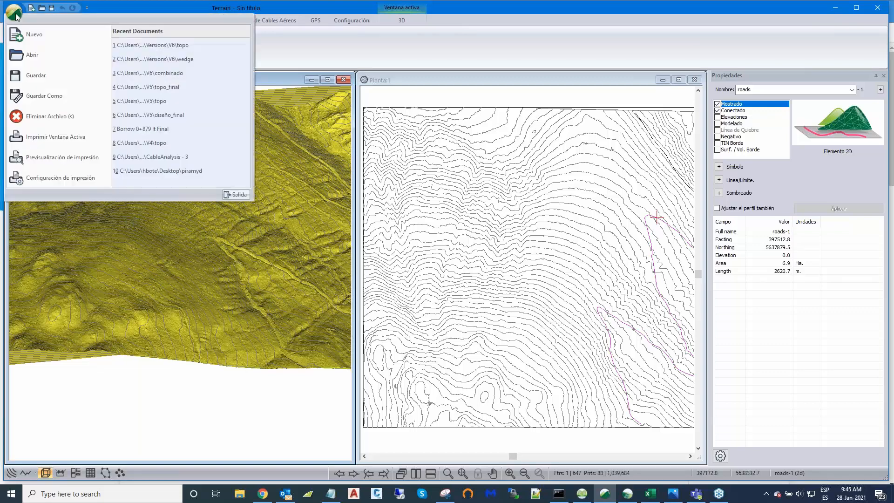
pyautogui.click(52, 96)
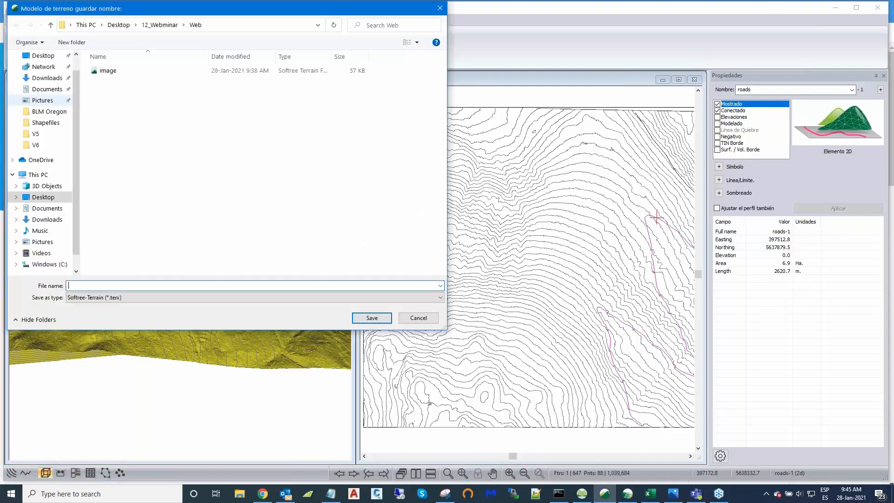
pyautogui.write('topo')
pyautogui.click(371, 321)
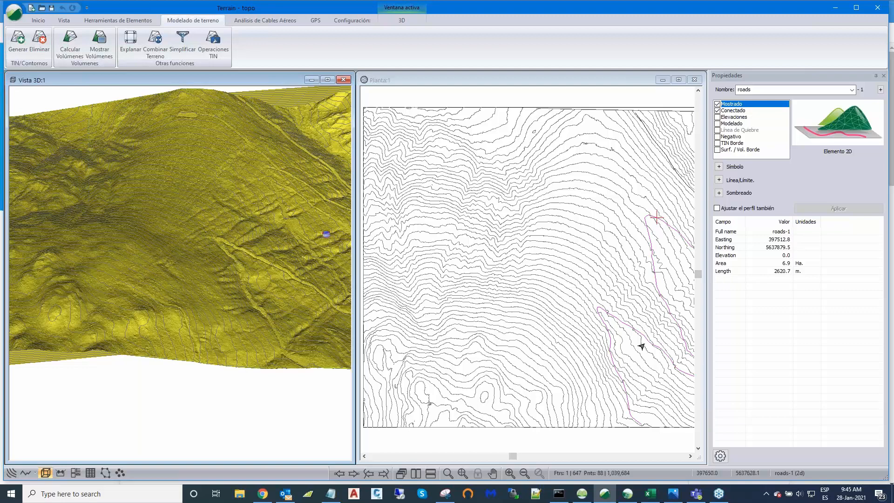
# Switch to Survey/Map and examine the main traverse from station 0.0 up through its higher stations.
pyautogui.moveTo(627, 497)
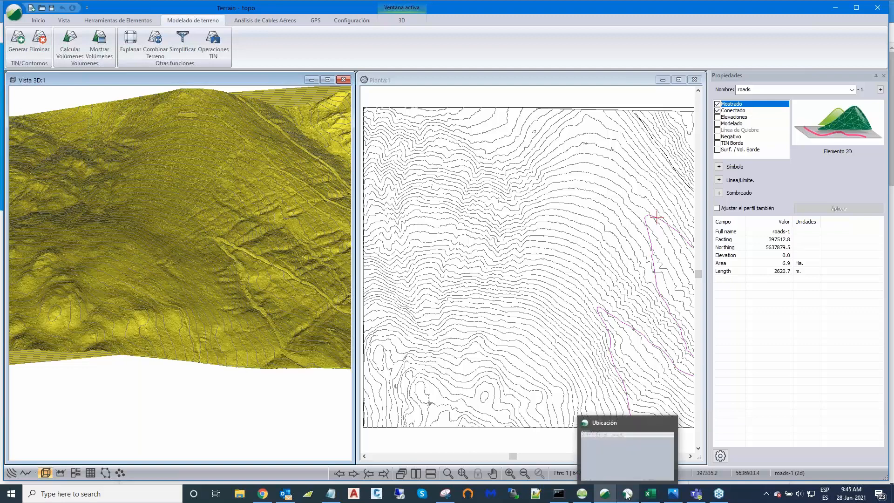
pyautogui.moveTo(581, 497)
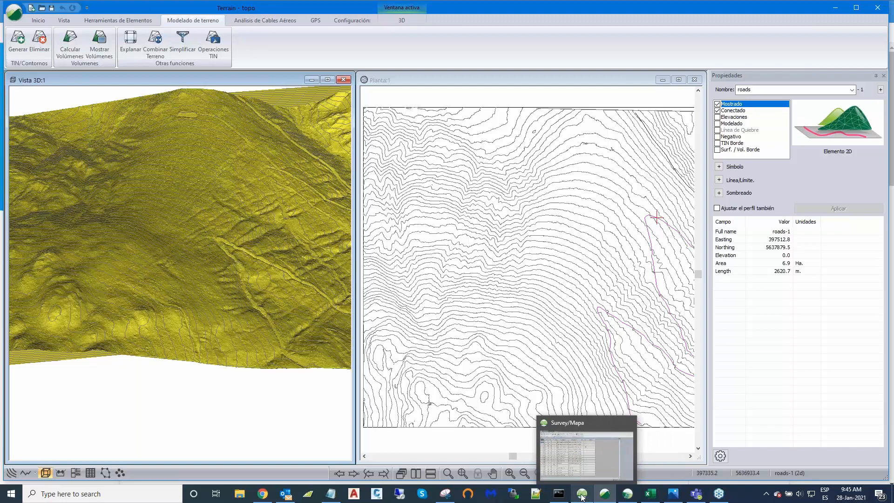
pyautogui.click(582, 497)
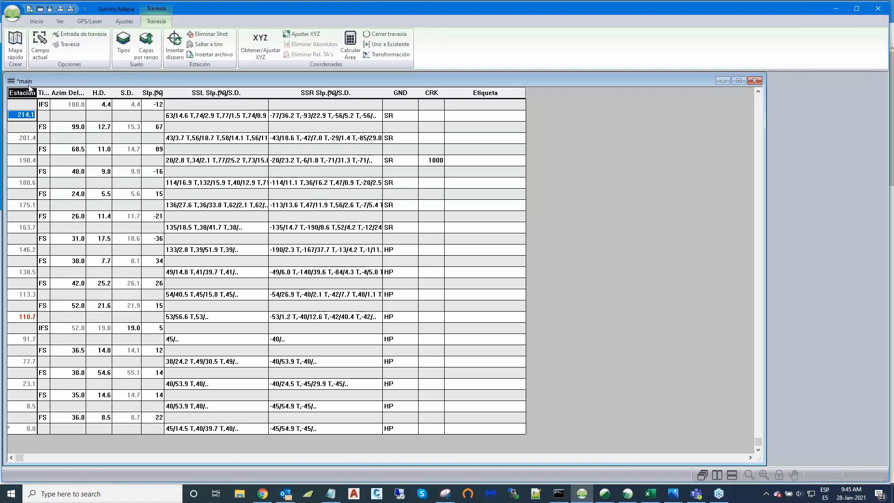
pyautogui.click(26, 427)
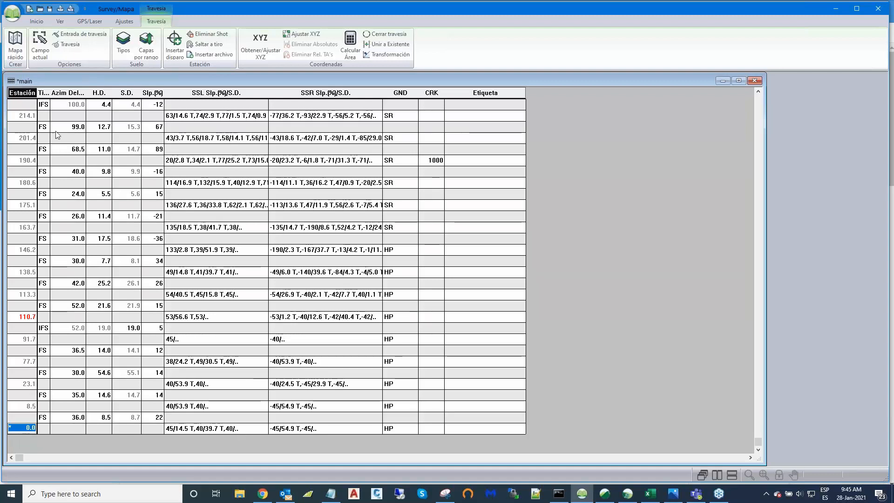
pyautogui.scroll(3, 126, 196)
pyautogui.scroll(2, 126, 196)
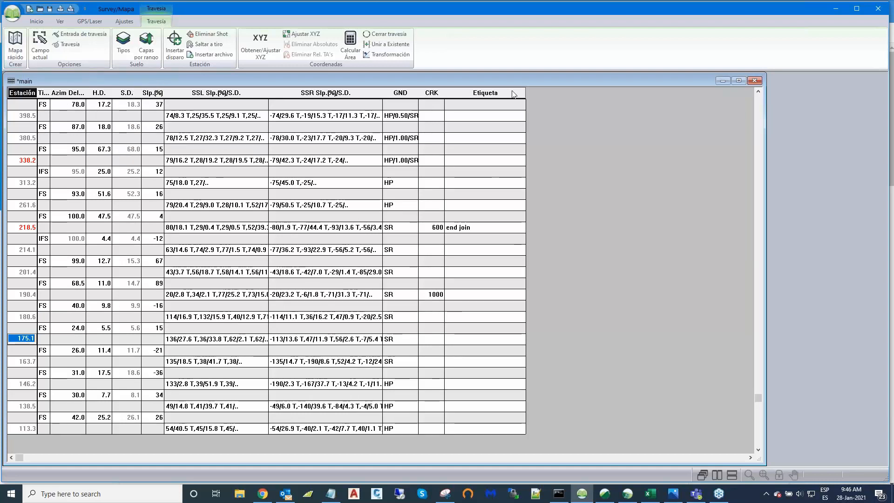
# Inspect the label entries of the traverse at stations 398.5, 380.5 and 218.5.
pyautogui.click(484, 111)
pyautogui.click(484, 115)
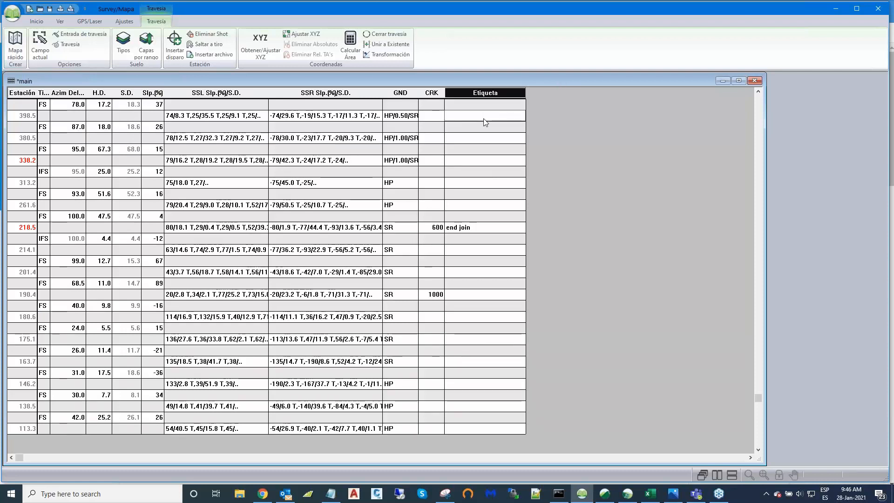
pyautogui.click(485, 138)
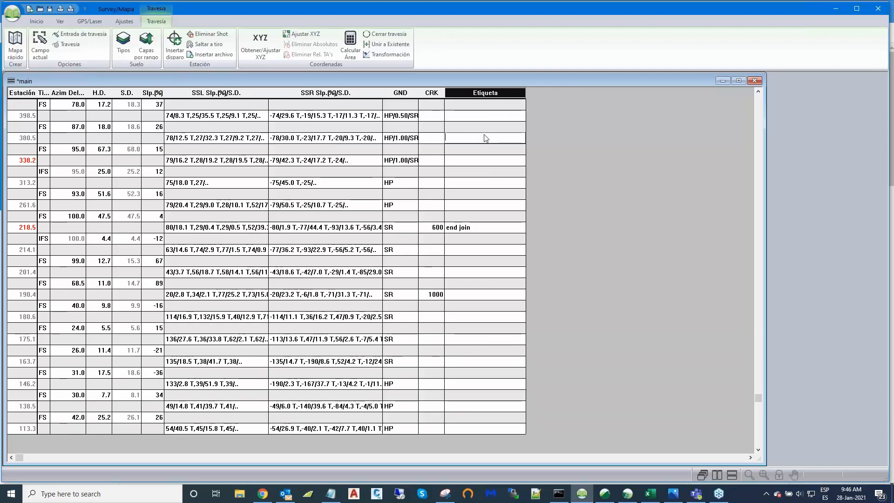
pyautogui.click(475, 228)
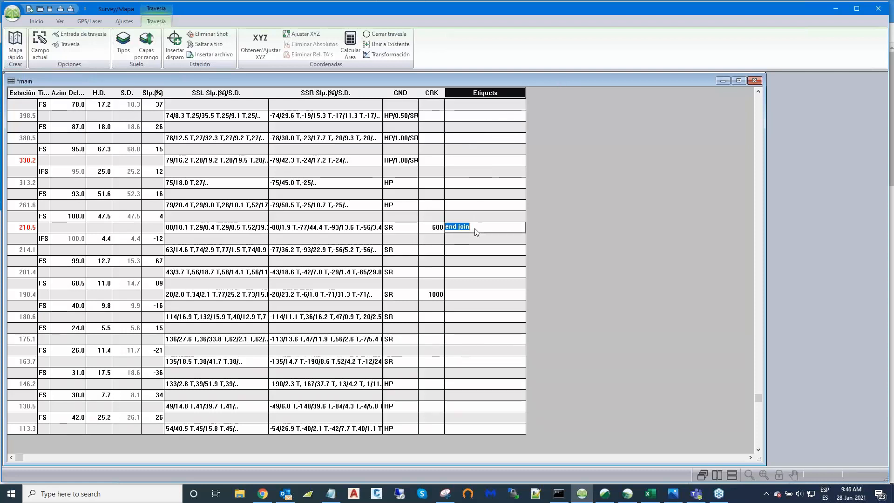
pyautogui.click(478, 116)
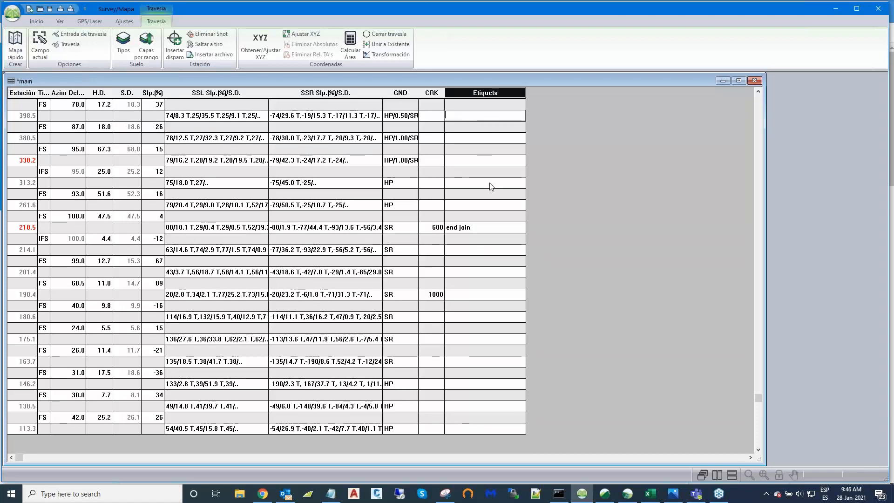
# View the extended side shots of station 398.5 on the left and station 338.2 on the right, closing both without changes.
pyautogui.doubleClick(224, 117)
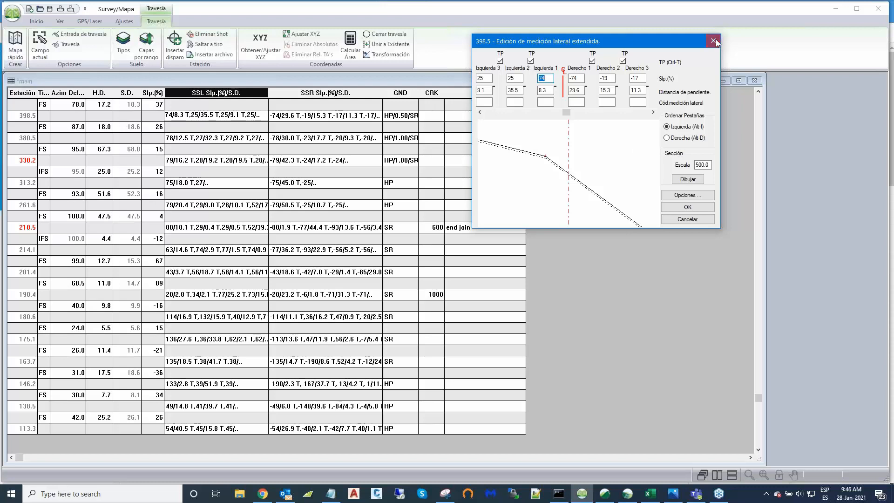
pyautogui.click(713, 41)
pyautogui.click(325, 160)
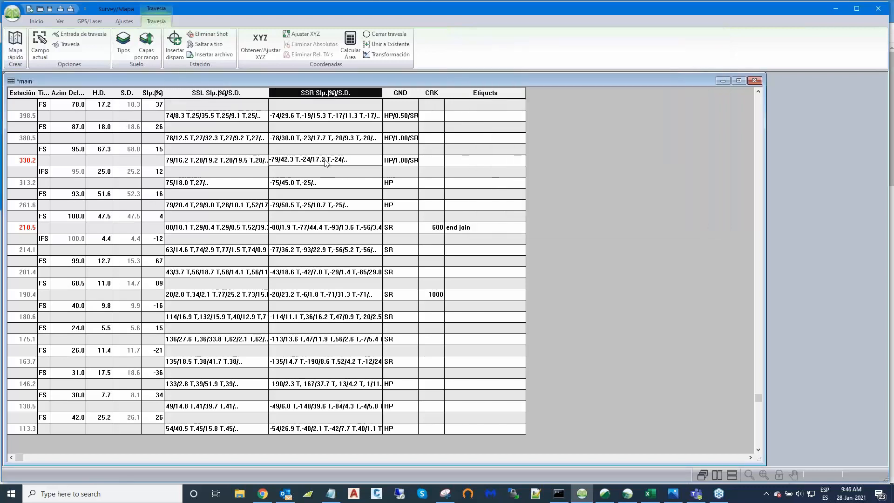
pyautogui.doubleClick(326, 162)
pyautogui.moveTo(490, 144); pyautogui.dragTo(679, 110)
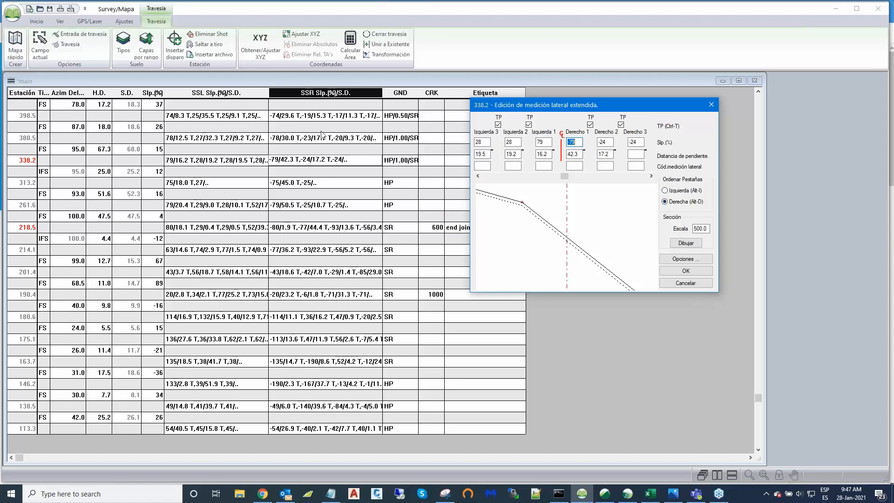
pyautogui.click(682, 285)
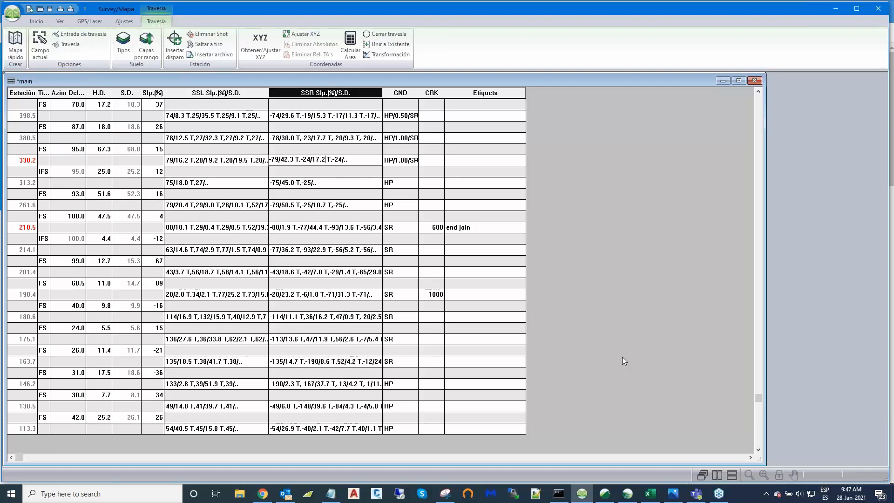
# Switch to Location and view the original ground source options for a new design, including the P-Line traverse, then cancel.
pyautogui.moveTo(629, 496)
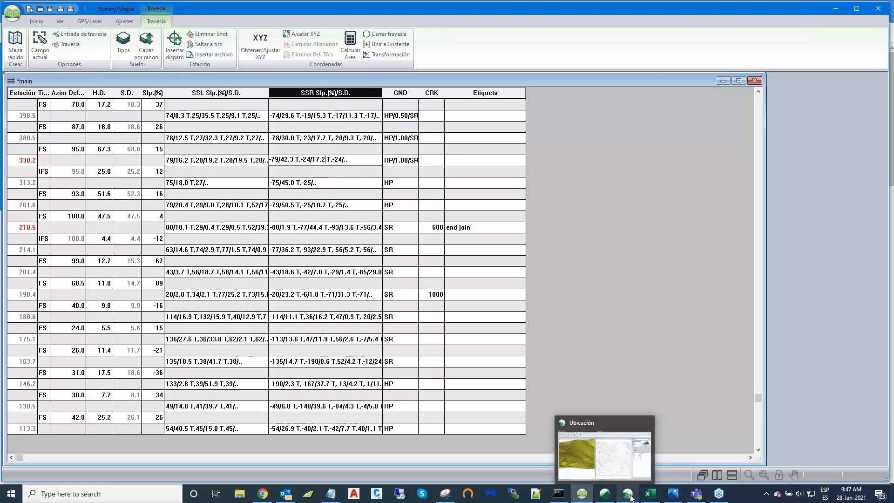
pyautogui.moveTo(622, 473)
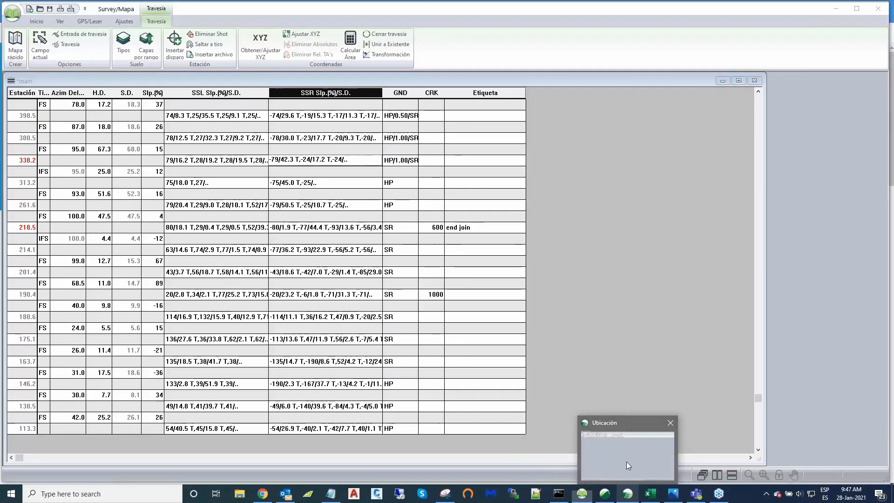
pyautogui.click(626, 462)
pyautogui.click(13, 14)
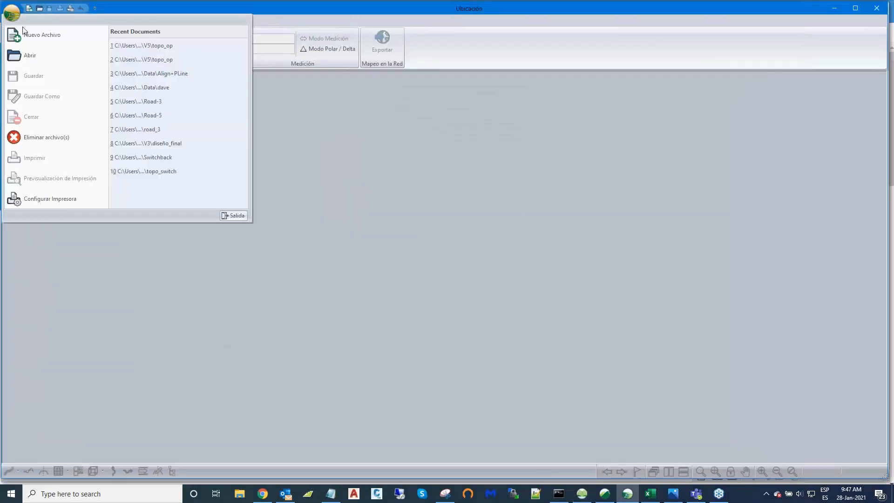
pyautogui.click(30, 36)
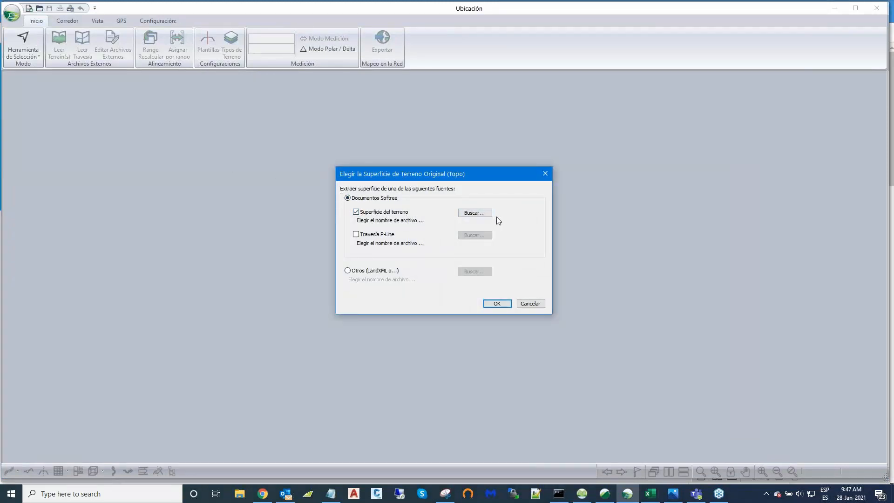
pyautogui.click(358, 237)
pyautogui.click(532, 305)
# Return to the topo model in Terrain and insert the RoadStations_GPS shapefile from the Shapefiles folder, accepting the projection settings.
pyautogui.moveTo(606, 495)
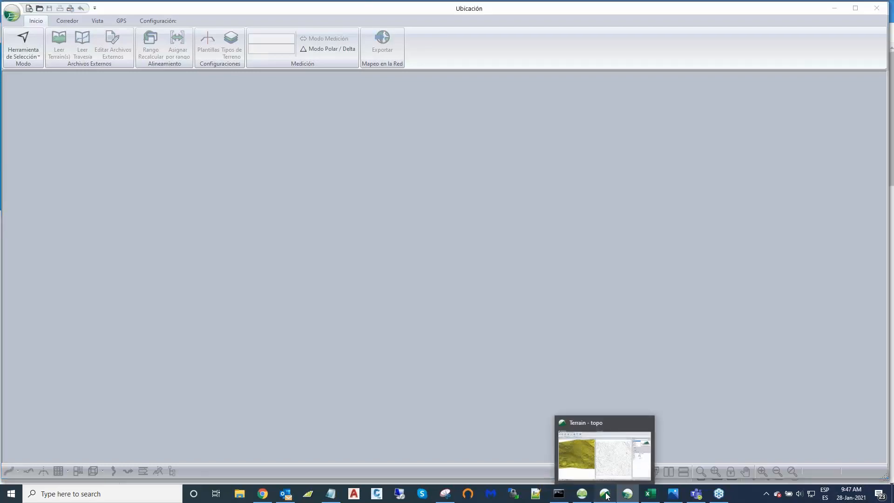
pyautogui.click(606, 495)
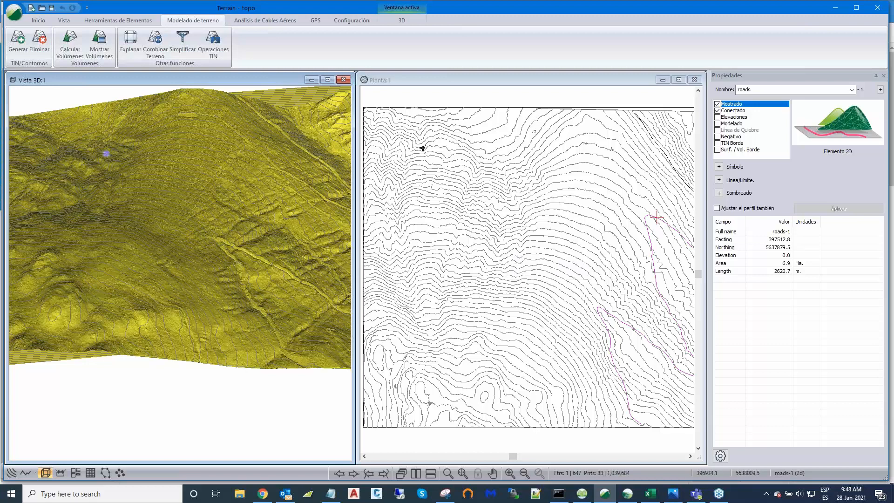
pyautogui.click(38, 20)
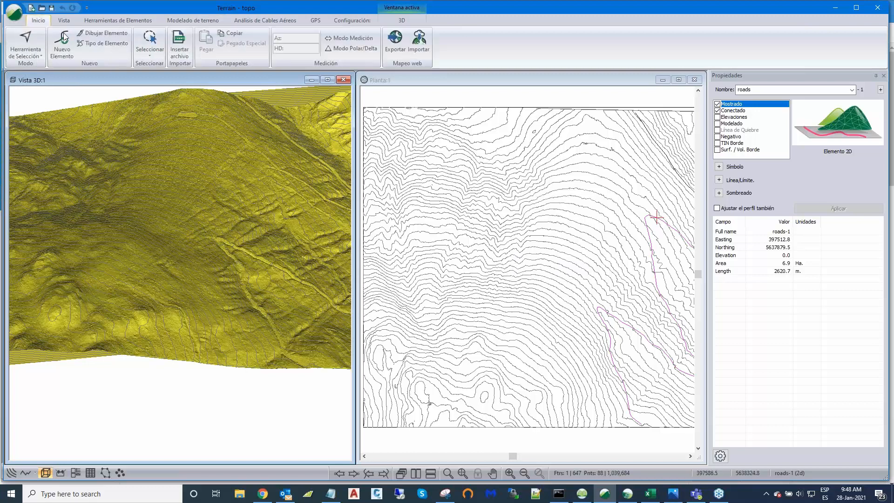
pyautogui.click(180, 43)
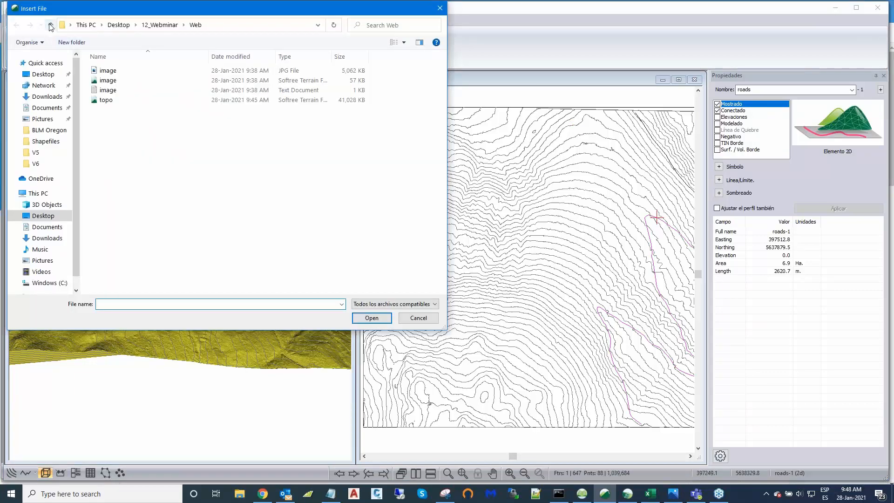
pyautogui.click(51, 25)
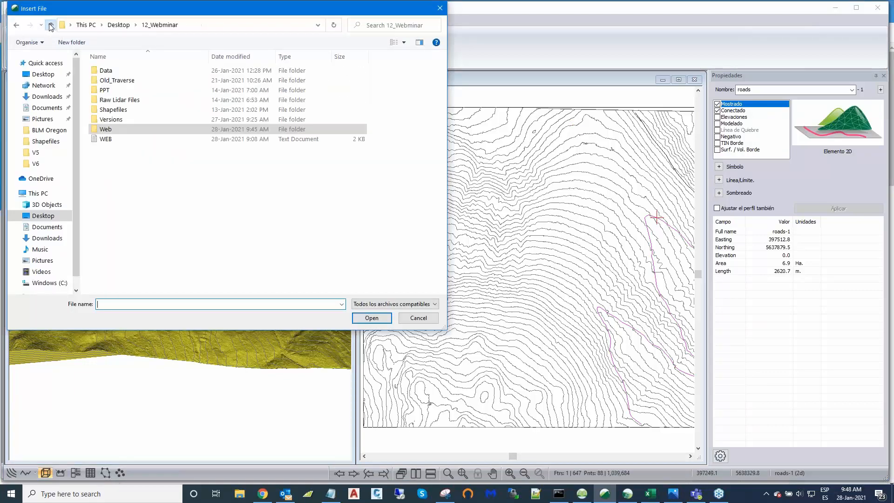
pyautogui.doubleClick(117, 111)
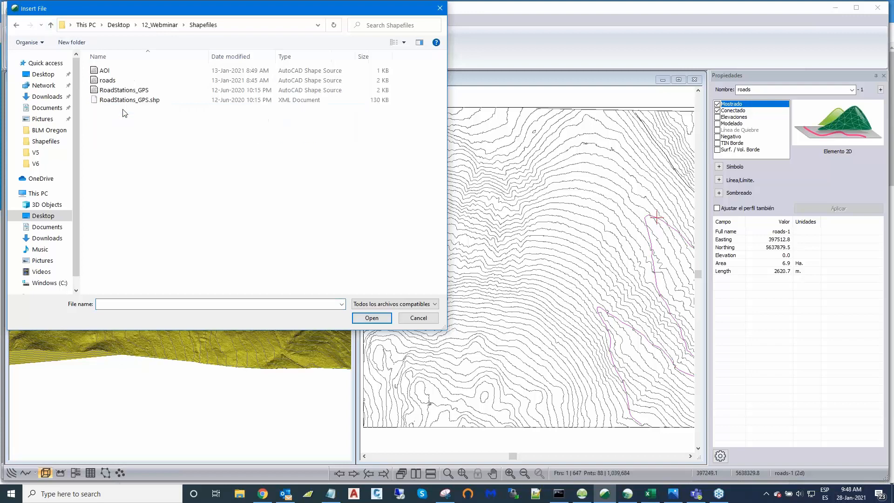
pyautogui.click(143, 94)
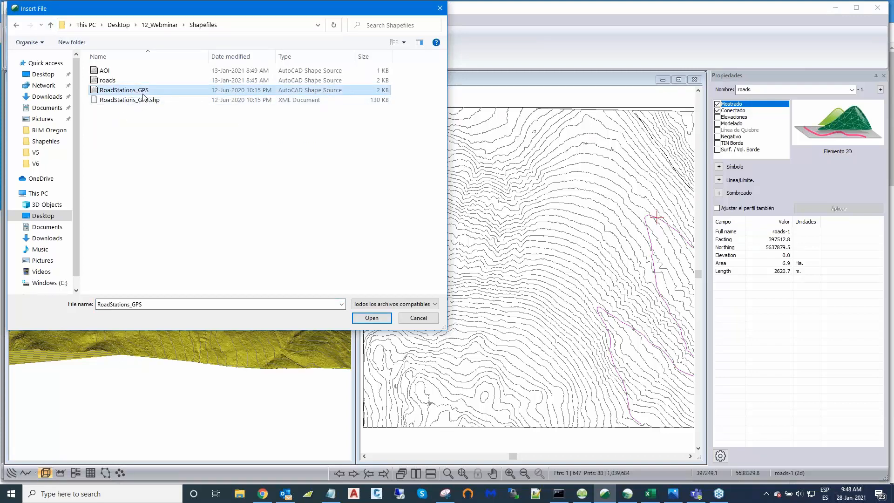
pyautogui.click(379, 319)
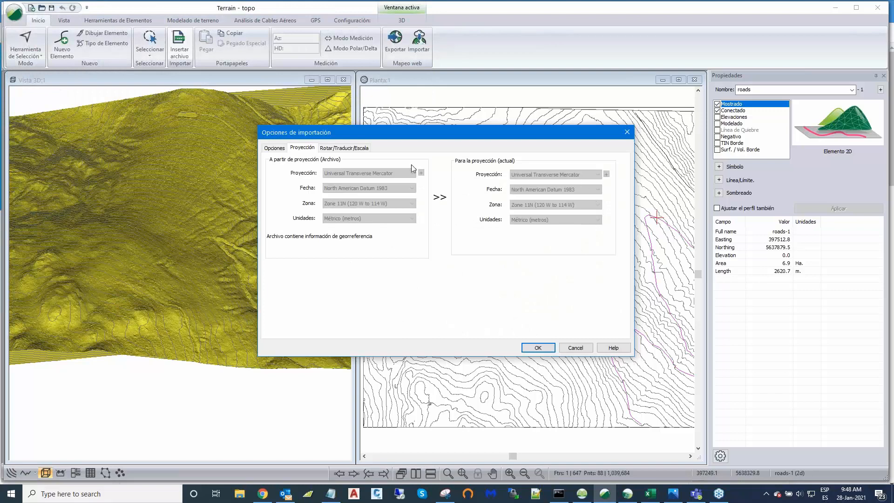
pyautogui.click(540, 348)
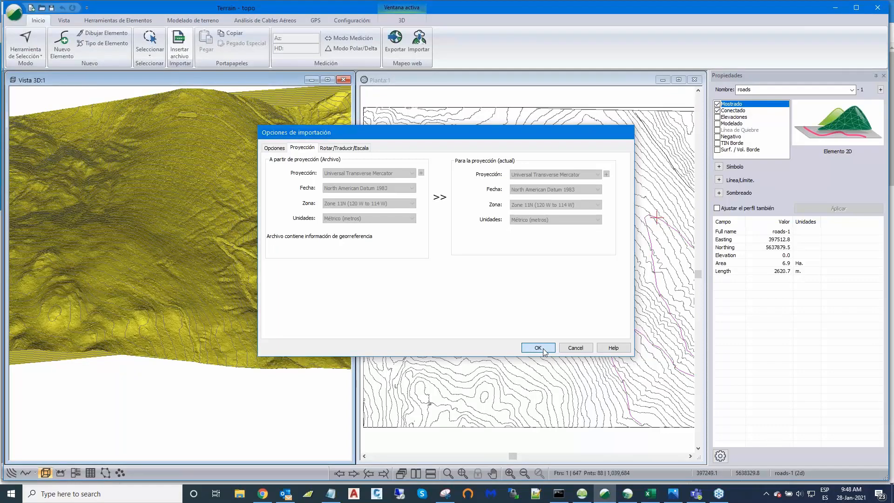
# Give the RoadStations_GPS points the "Círculo / w cruz (grande)" symbol in red and apply it.
pyautogui.scroll(1, 506, 301)
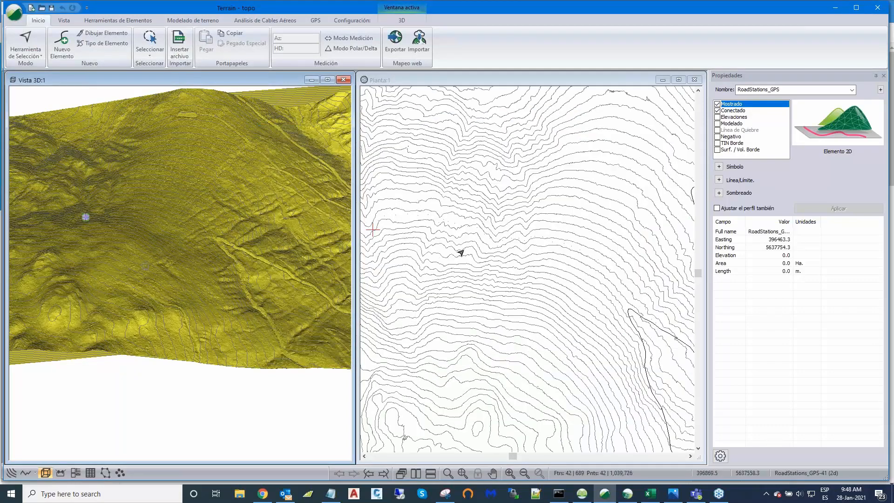
pyautogui.moveTo(402, 223); pyautogui.dragTo(415, 224, button='middle')
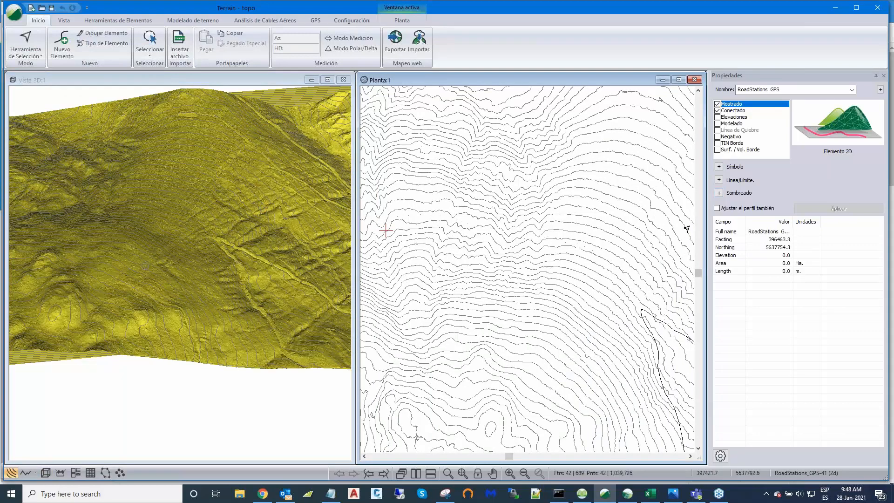
pyautogui.click(718, 166)
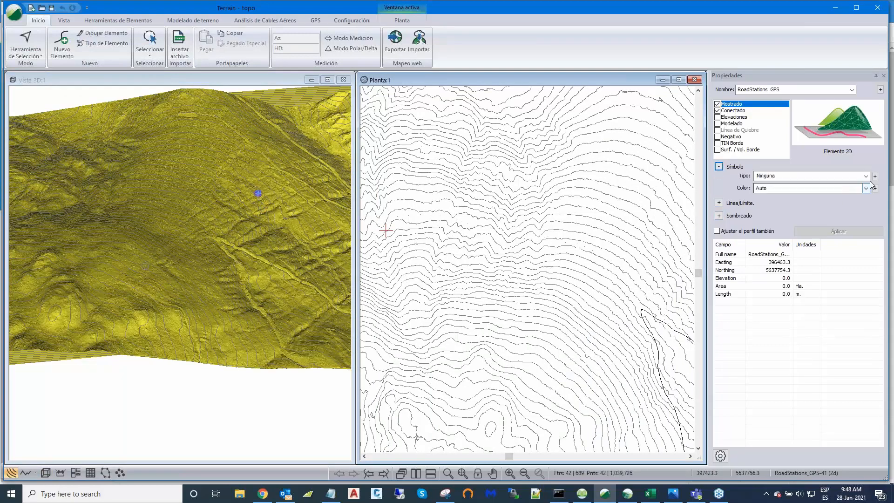
pyautogui.click(869, 177)
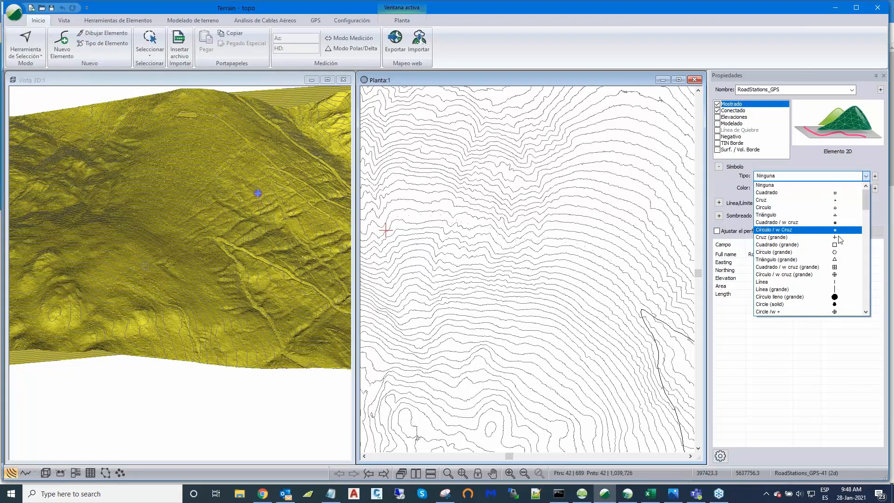
pyautogui.click(837, 275)
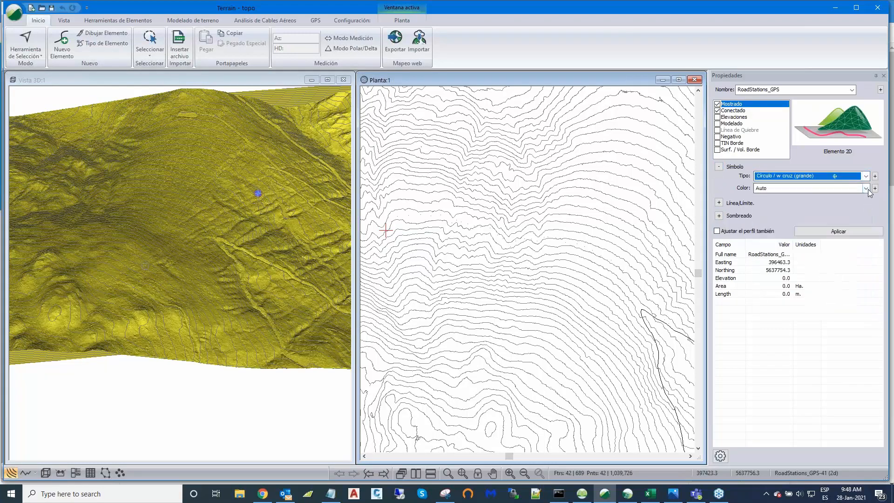
pyautogui.click(867, 189)
pyautogui.click(845, 263)
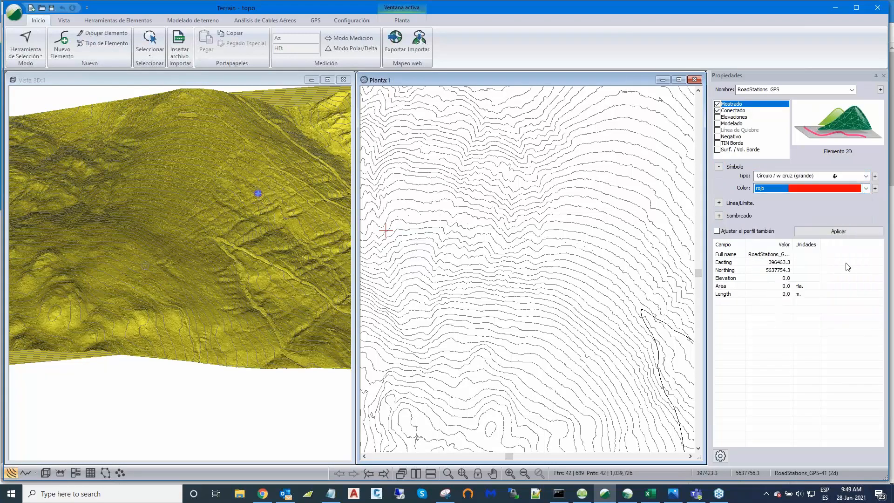
pyautogui.click(829, 232)
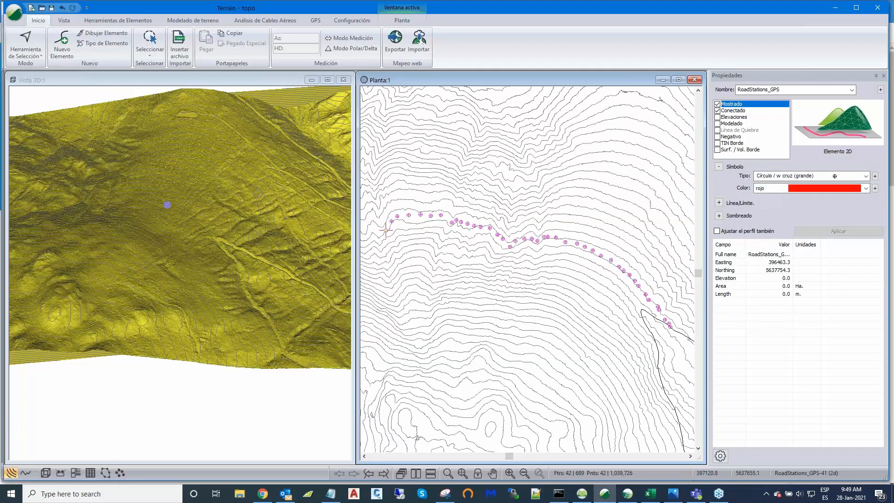
# Inspect the elevation property of a single GPS road station near the line's western end.
pyautogui.moveTo(540, 286); pyautogui.dragTo(530, 246, button='middle')
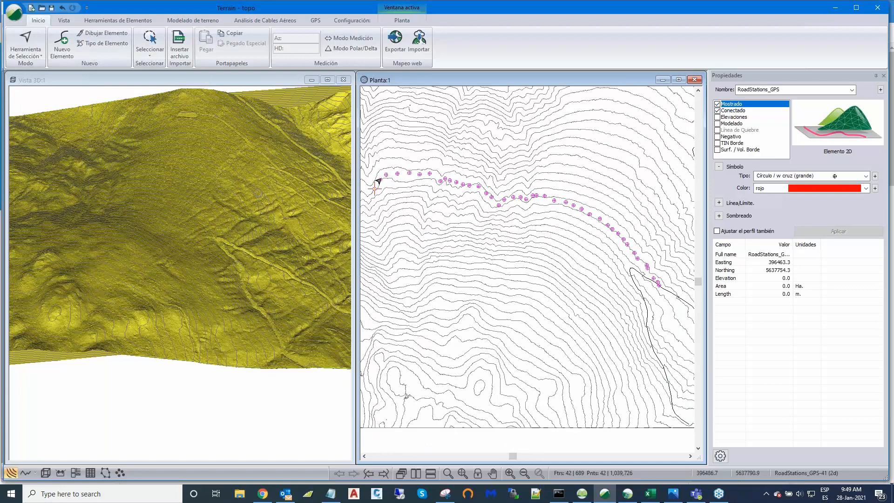
pyautogui.click(380, 179)
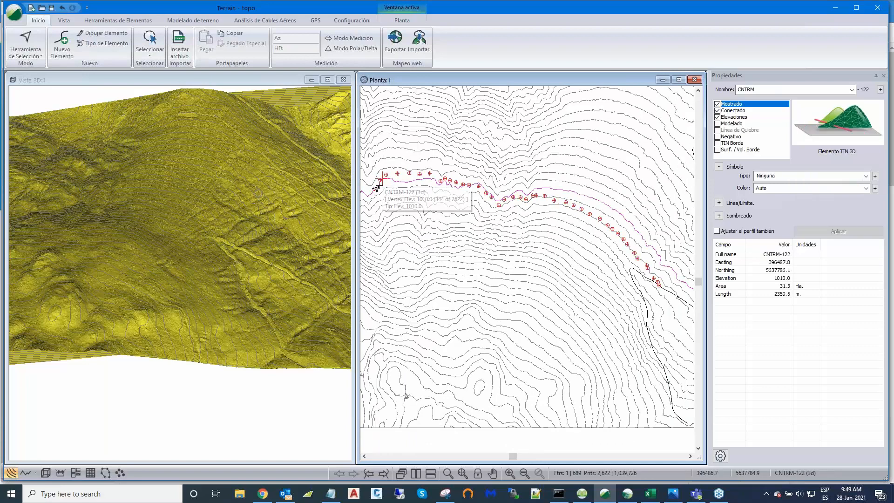
pyautogui.click(396, 179)
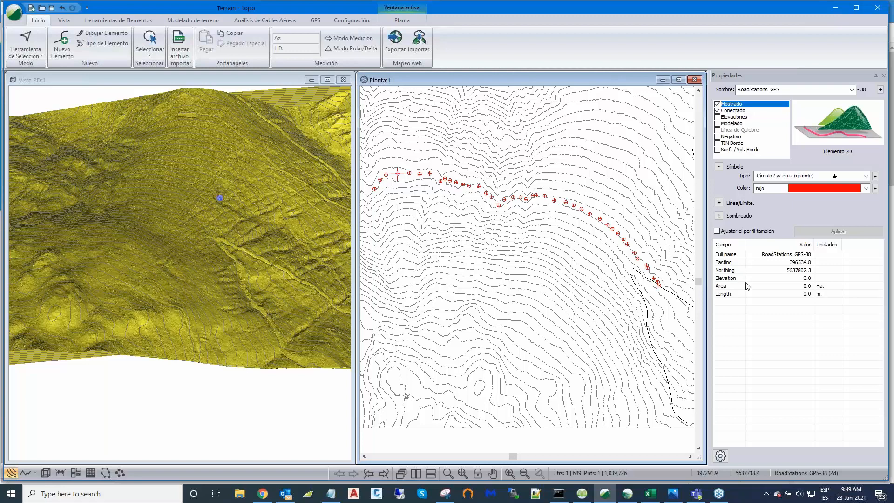
pyautogui.click(802, 279)
# Start selecting elements by name and show the advanced name-matching options.
pyautogui.moveTo(574, 216)
pyautogui.moveTo(547, 245)
pyautogui.moveTo(436, 230)
pyautogui.rightClick(588, 183)
pyautogui.moveTo(705, 233)
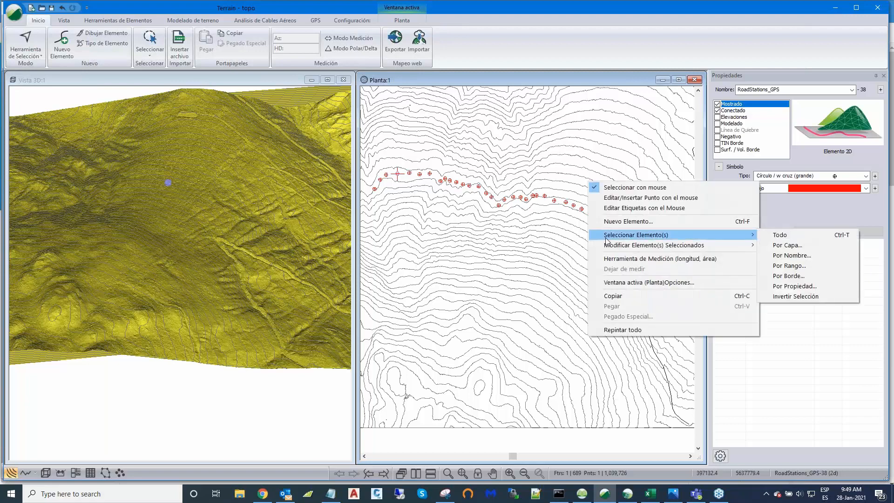
pyautogui.click(801, 260)
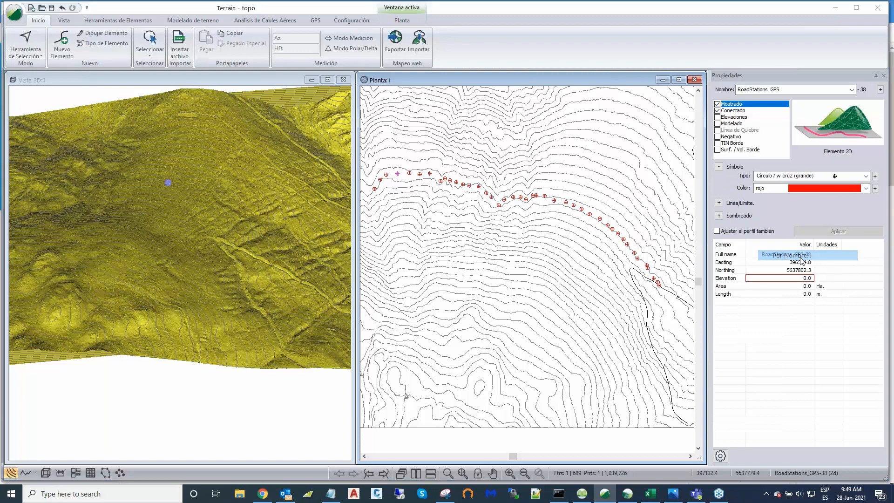
pyautogui.moveTo(492, 185); pyautogui.dragTo(478, 314)
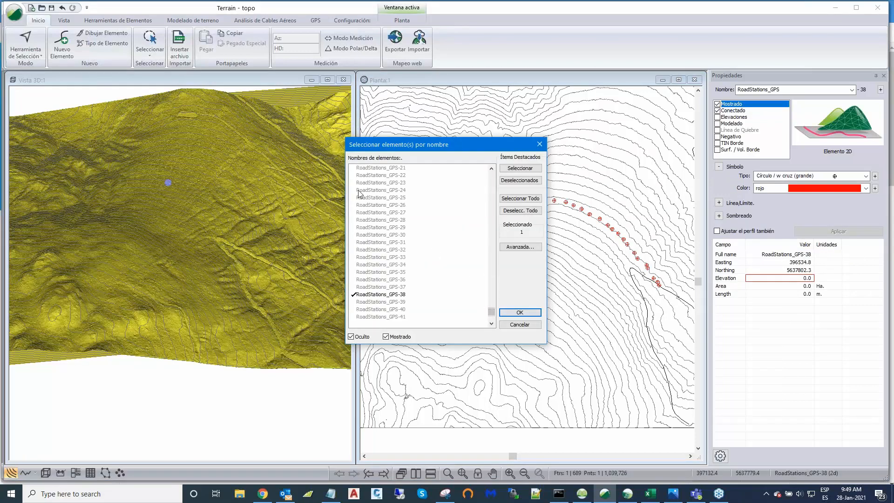
pyautogui.scroll(3, 406, 200)
pyautogui.click(520, 246)
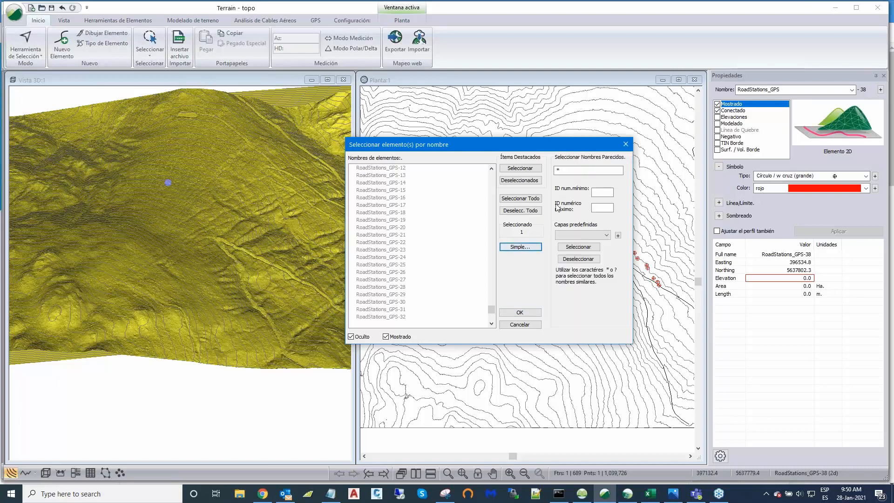
# Select all elements whose names match RoadS* and check the marked names in the list.
pyautogui.click(557, 170)
pyautogui.write('RoadS')
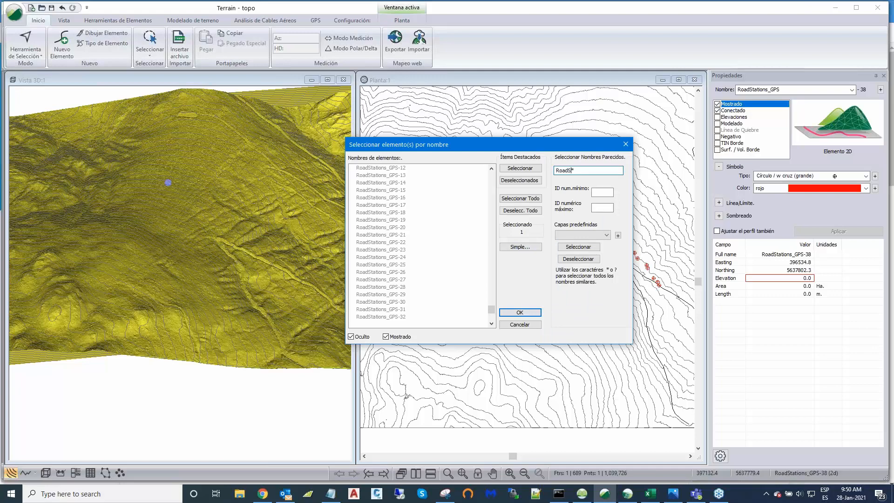
pyautogui.click(579, 249)
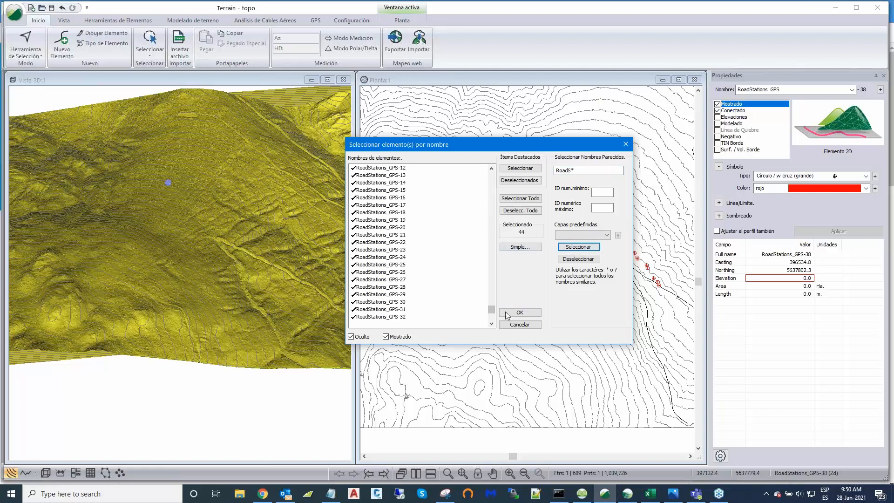
pyautogui.moveTo(493, 309)
pyautogui.mouseDown()
pyautogui.moveTo(490, 330)
pyautogui.moveTo(513, 252)
pyautogui.moveTo(506, 305)
pyautogui.mouseUp()
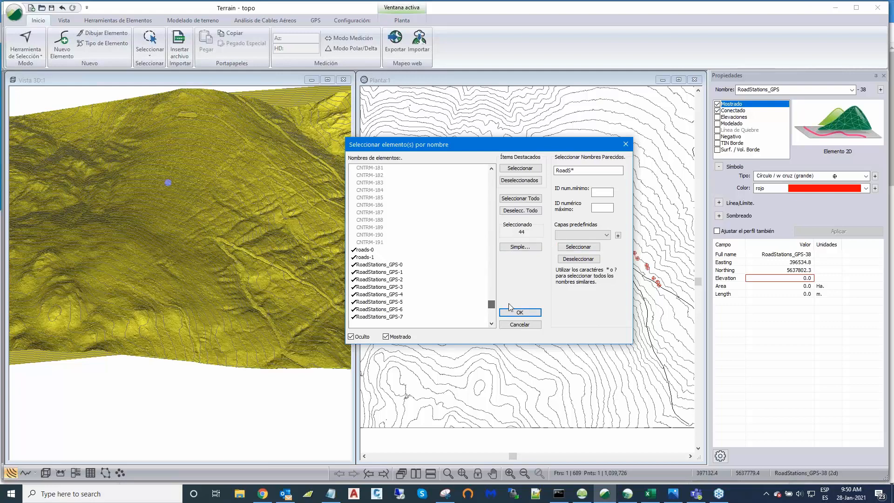
# Change the name pattern to RoadSt* and deselect the matching elements.
pyautogui.click(573, 170)
pyautogui.write('t')
pyautogui.click(576, 248)
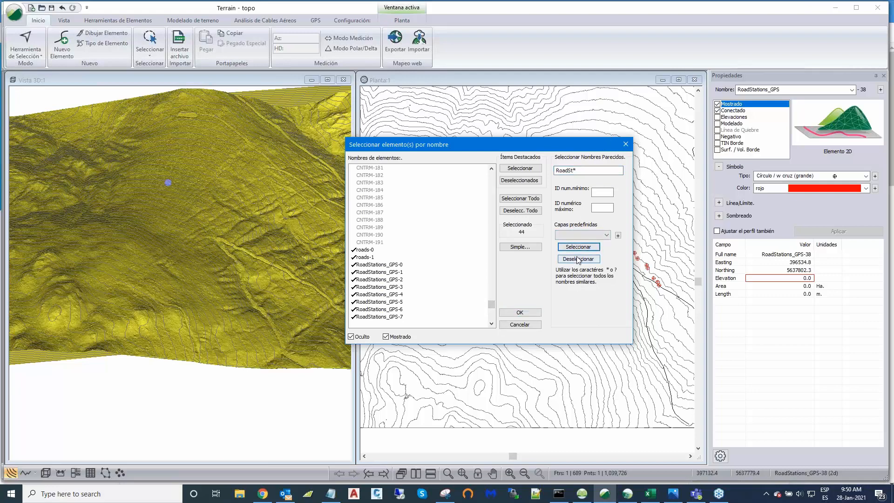
pyautogui.click(578, 259)
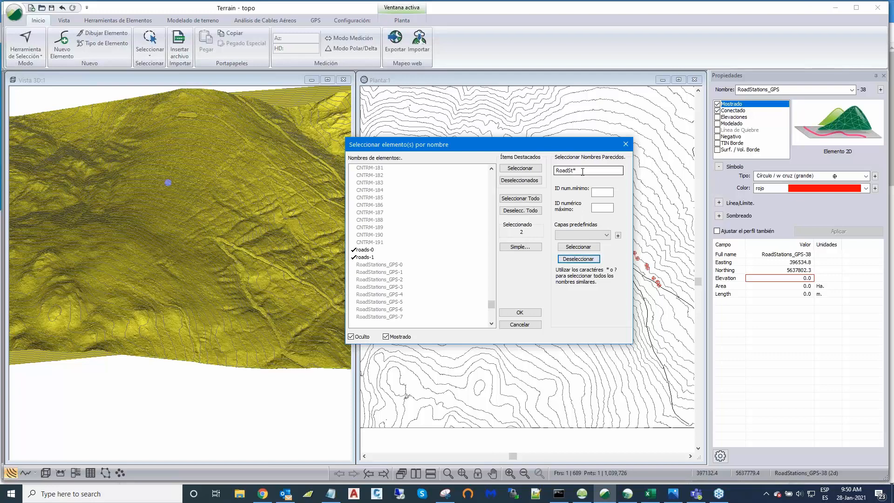
# Clear the name pattern and deselect roads-0 and roads-1 in the element list.
pyautogui.click(583, 172)
pyautogui.press('BackSpace')
pyautogui.press('BackSpace')
pyautogui.press('BackSpace')
pyautogui.press('BackSpace')
pyautogui.press('BackSpace')
pyautogui.press('BackSpace')
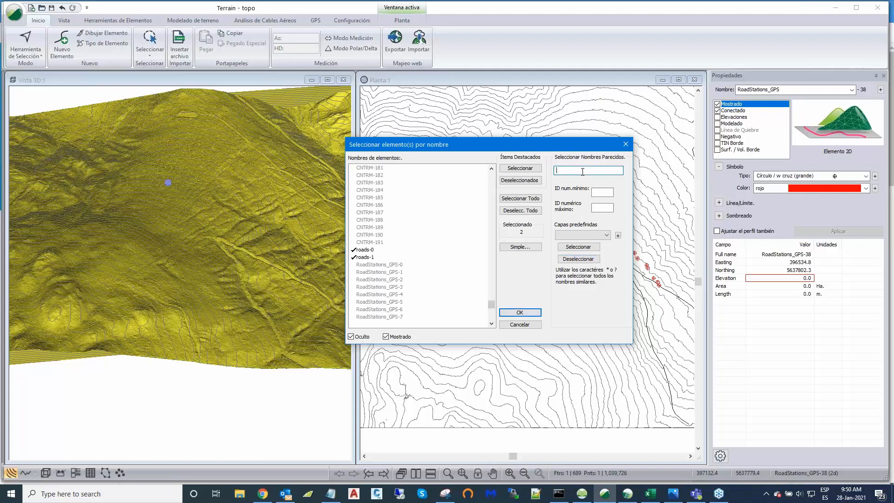
pyautogui.click(566, 259)
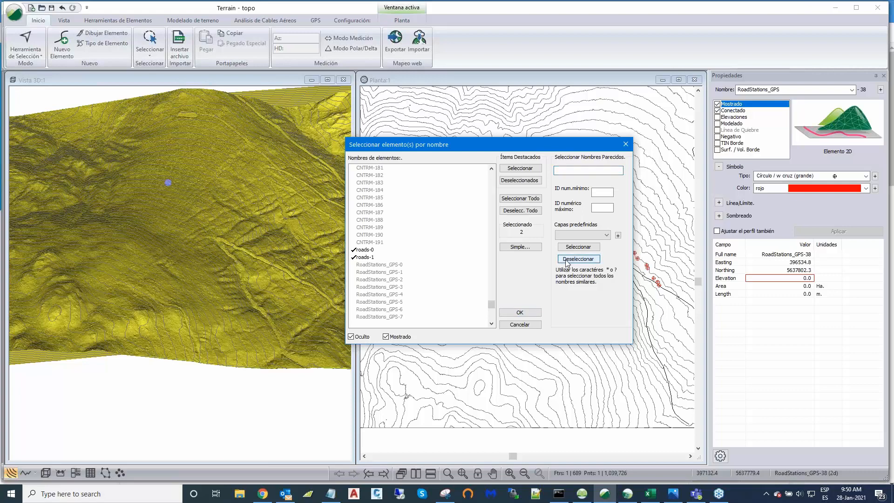
pyautogui.click(364, 257)
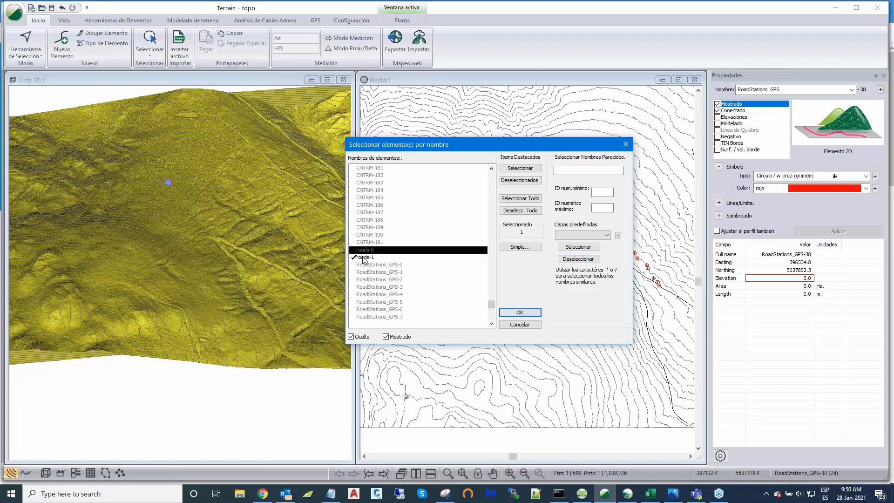
pyautogui.click(563, 260)
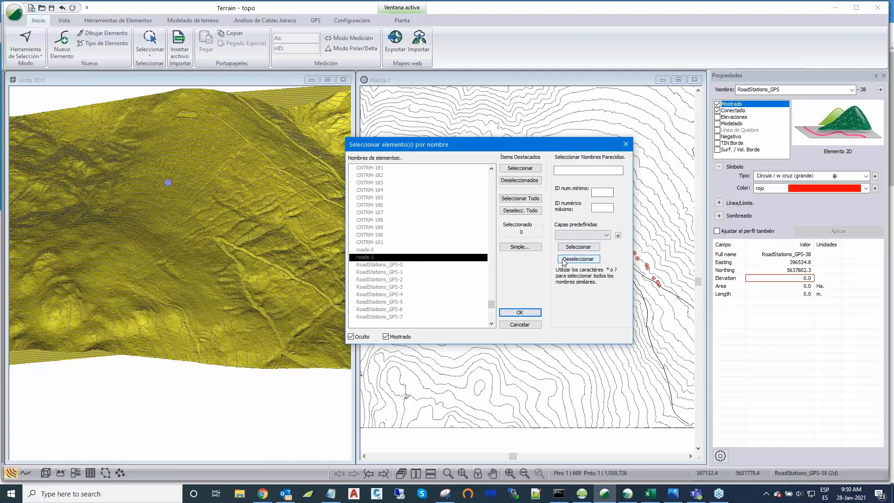
# Enter the name pattern RoadS* again and select the matching elements.
pyautogui.click(562, 170)
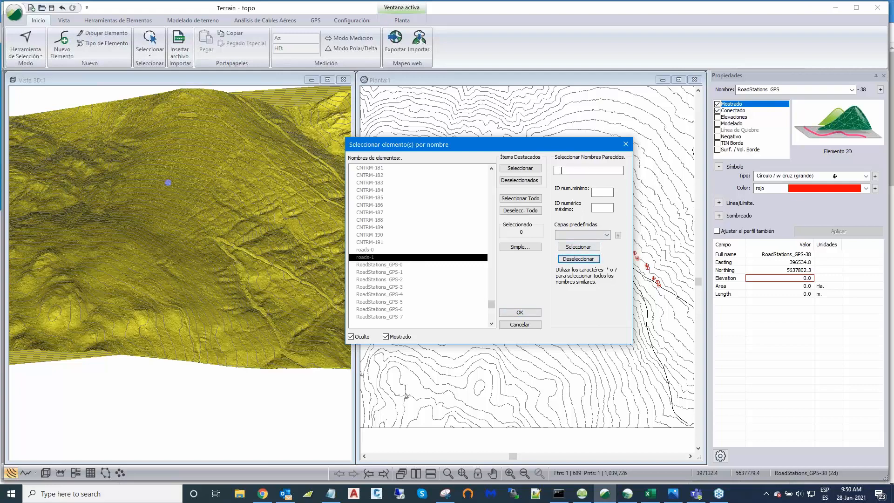
pyautogui.write('RoadS')
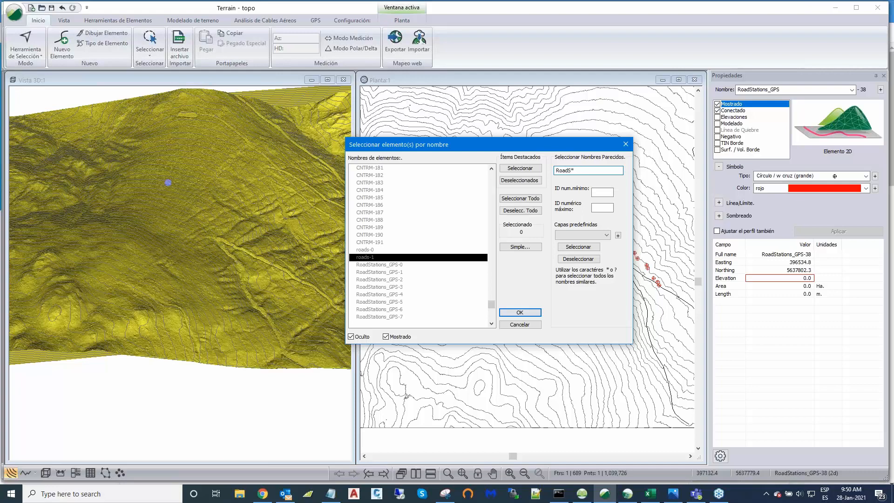
pyautogui.write('*')
pyautogui.click(577, 248)
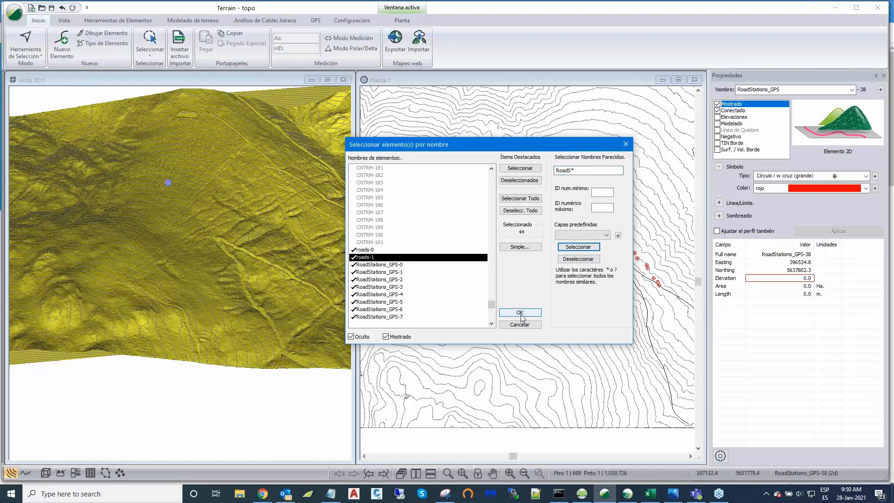
# Set the name pattern to RoadSt*, deselect roads-0 and roads-1, and accept a selection of only the matching road stations.
pyautogui.click(569, 170)
pyautogui.write('t')
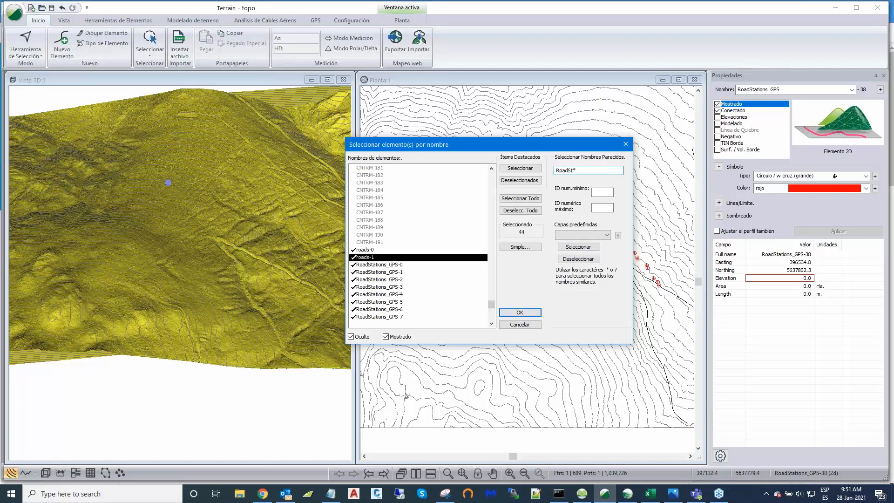
pyautogui.click(586, 248)
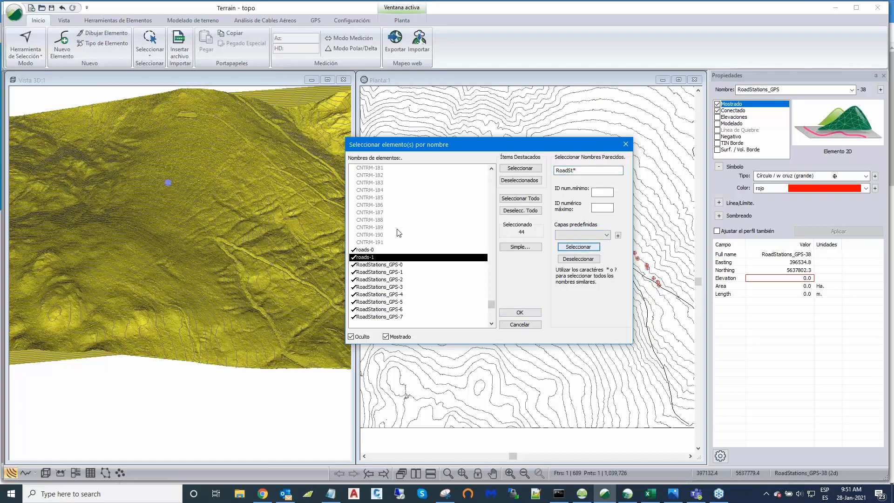
pyautogui.click(570, 260)
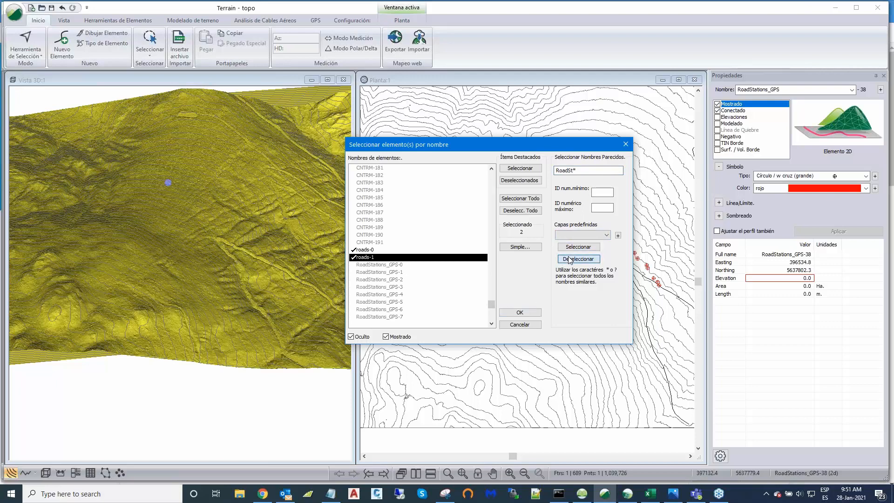
pyautogui.click(364, 251)
pyautogui.click(365, 257)
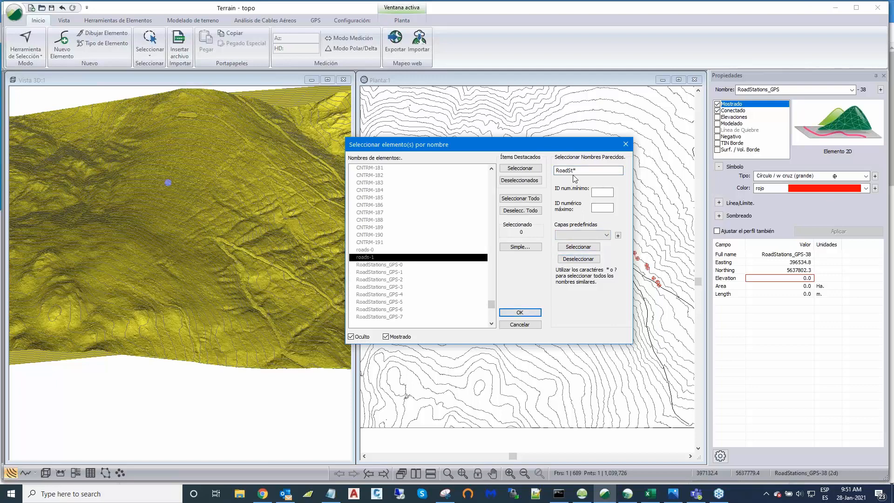
pyautogui.click(568, 249)
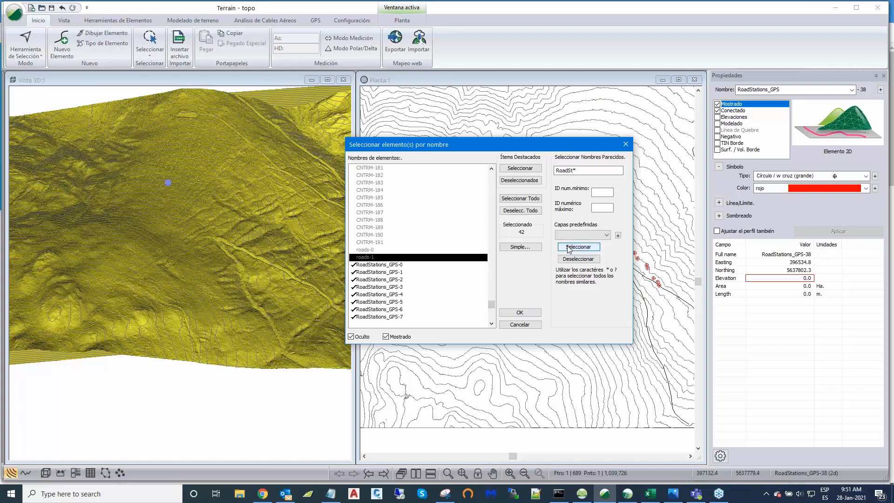
pyautogui.click(519, 313)
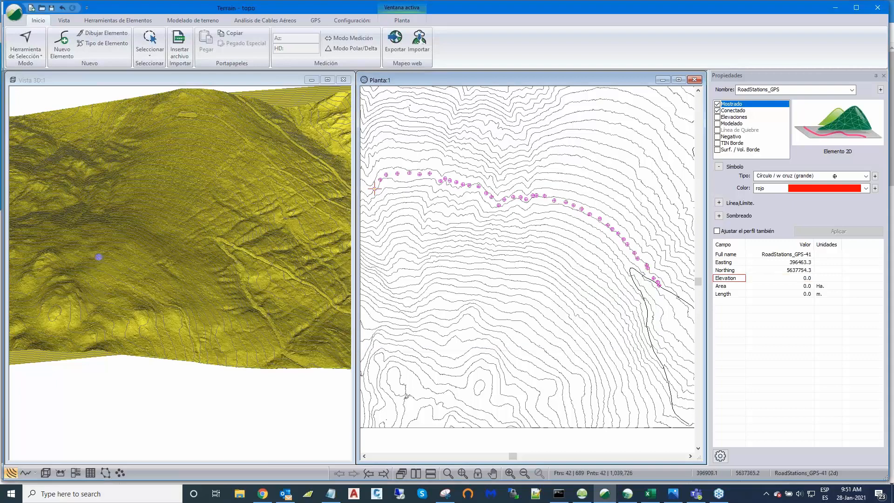
# Join the selected GPS road station points into one continuous line element.
pyautogui.click(118, 20)
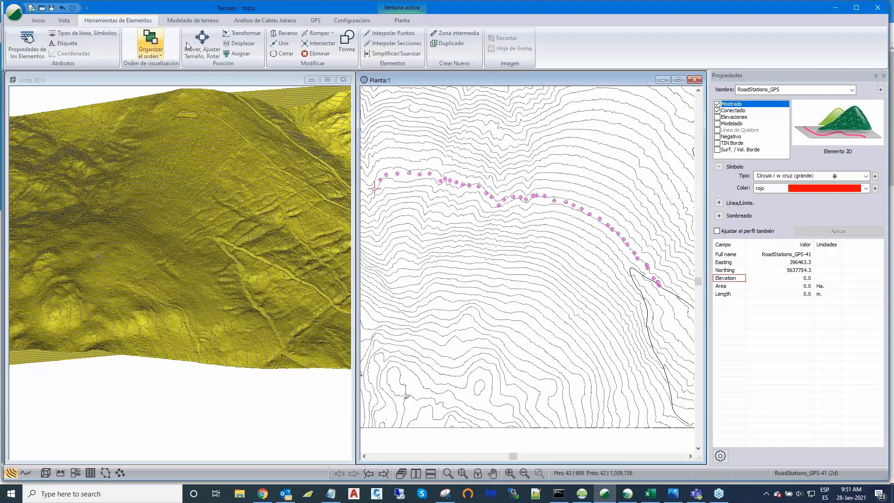
pyautogui.click(281, 44)
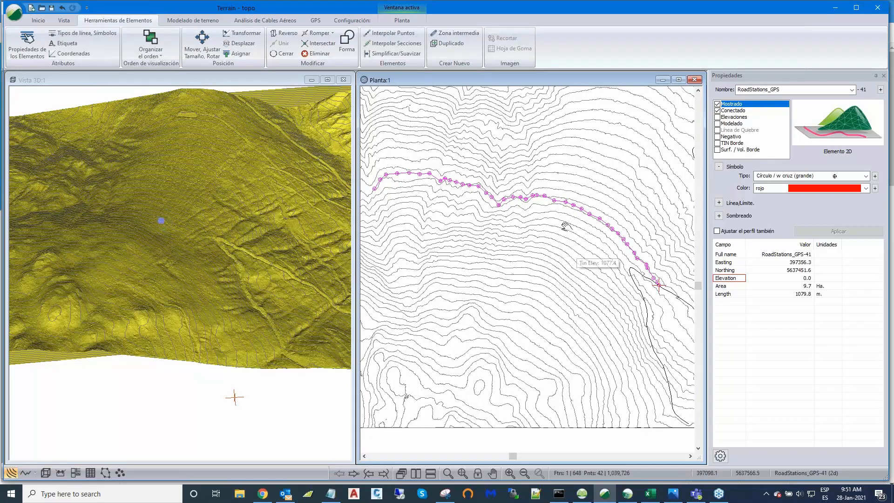
pyautogui.moveTo(566, 226); pyautogui.dragTo(554, 197)
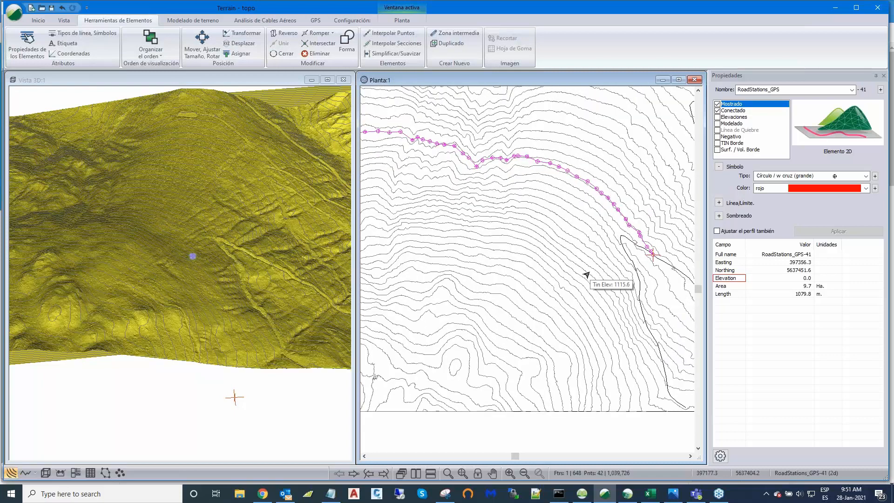
# Disable the Conectado property of the RoadStations_GPS element, enable Modelado, and apply the changes.
pyautogui.moveTo(587, 275); pyautogui.dragTo(615, 287, button='middle')
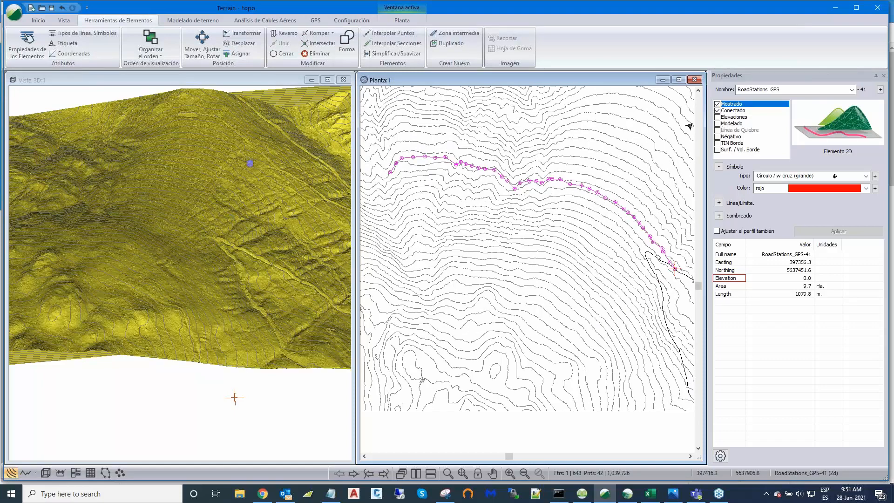
pyautogui.click(718, 111)
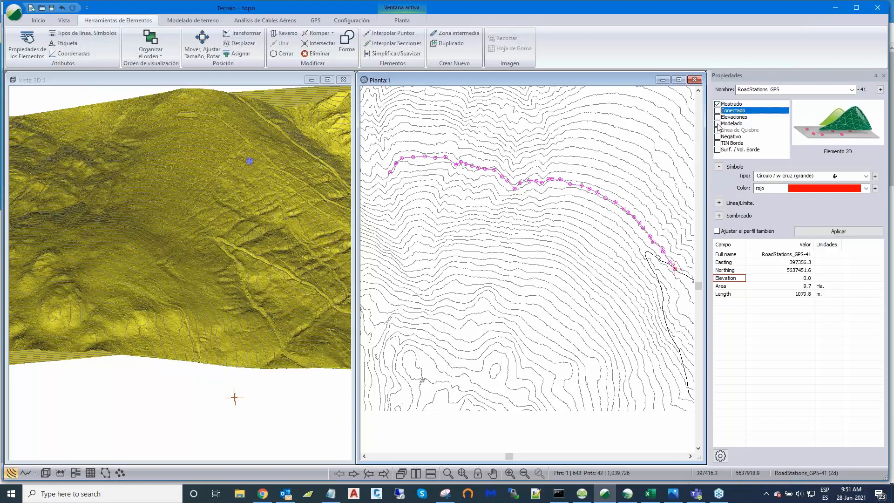
pyautogui.click(718, 124)
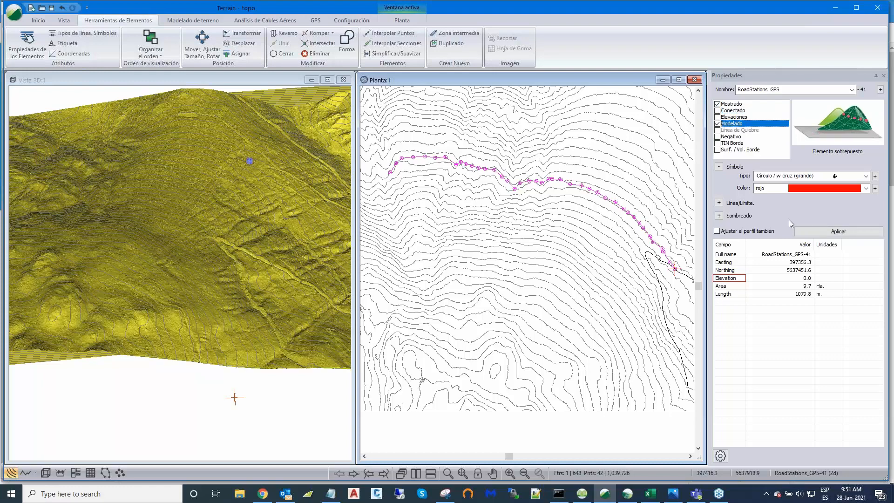
pyautogui.click(813, 233)
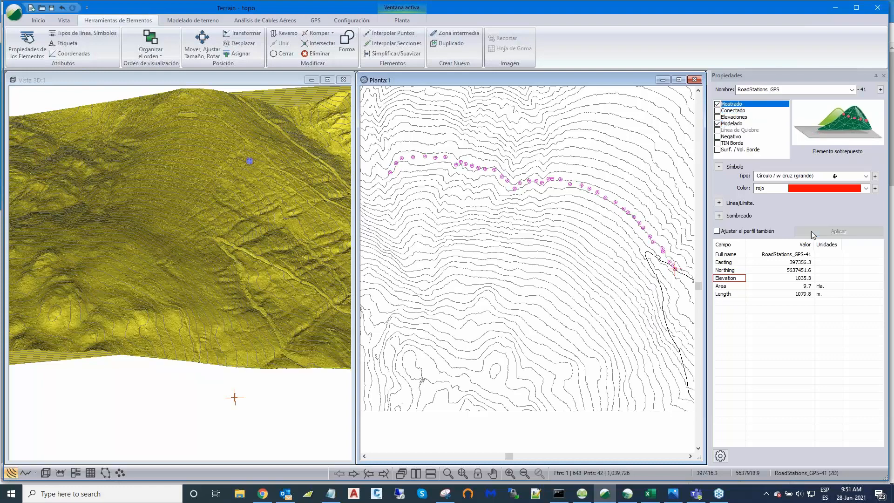
# Enable Conectado and Elevaciones for the RoadStations_GPS element and apply, making it a connected 3D TIN element.
pyautogui.click(717, 111)
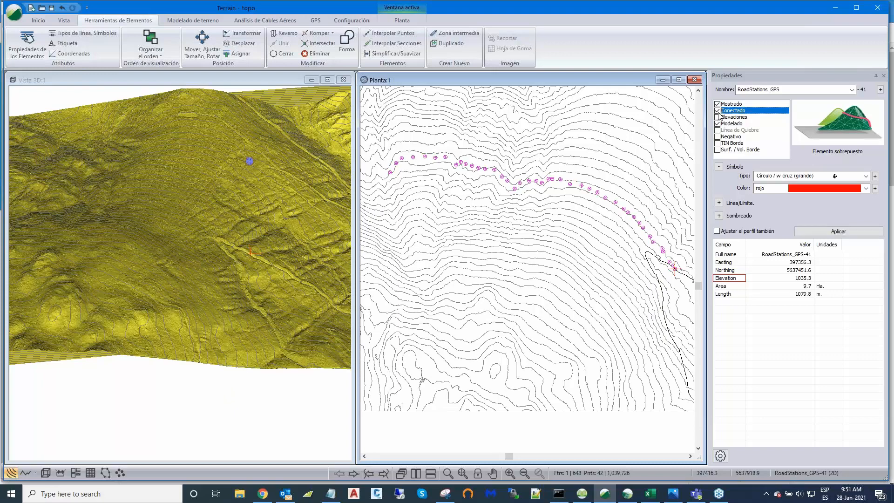
pyautogui.click(718, 117)
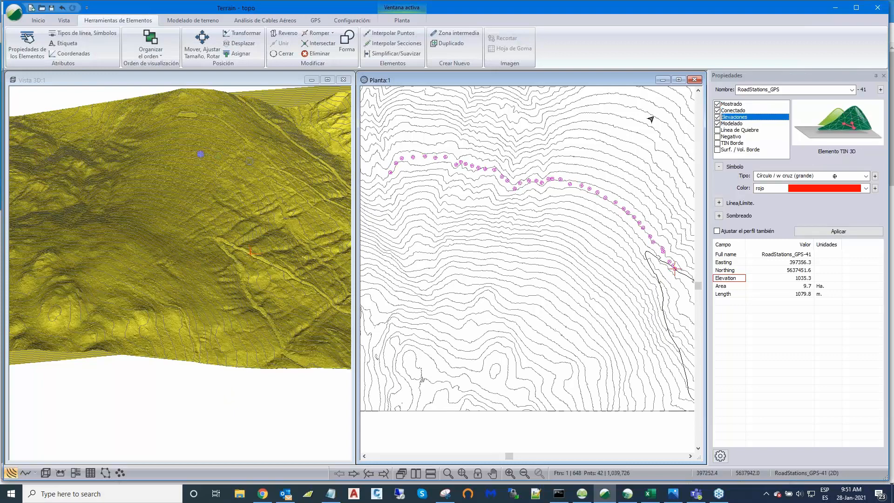
pyautogui.click(816, 232)
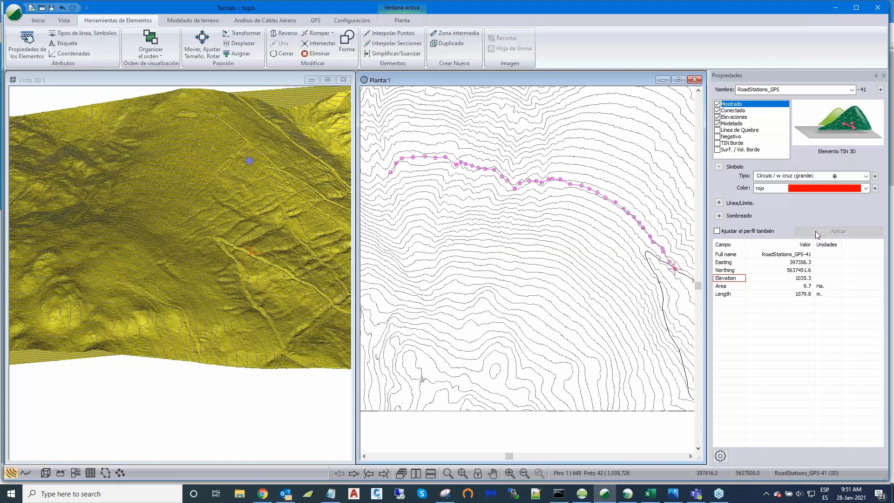
# Check the elevations of individual vertices along the RoadStations_GPS line in the plan view.
pyautogui.click(605, 197)
pyautogui.click(617, 213)
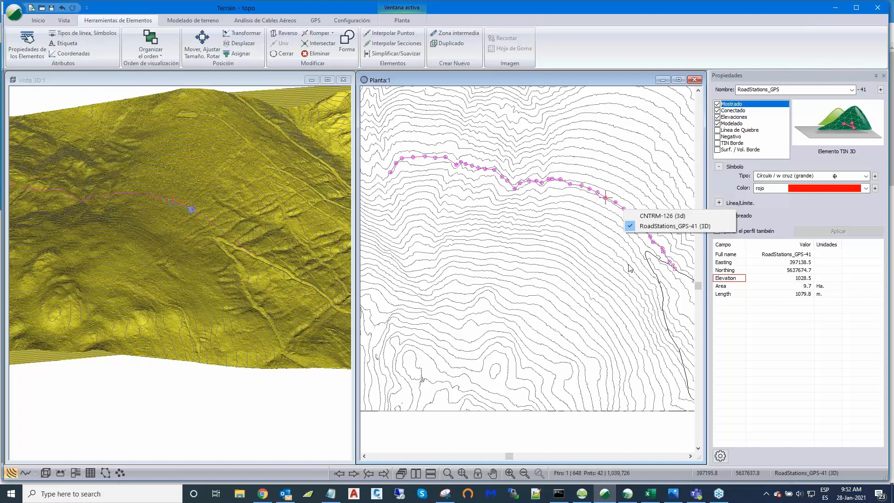
pyautogui.click(785, 280)
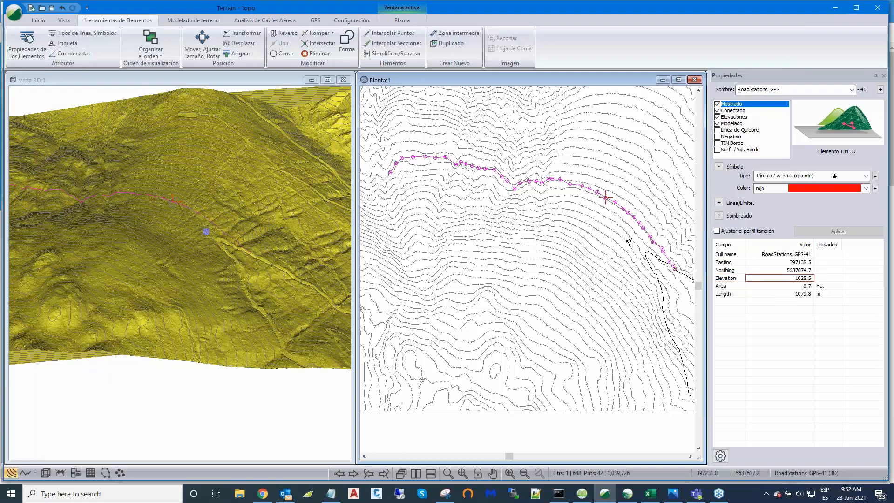
pyautogui.scroll(2, 641, 240)
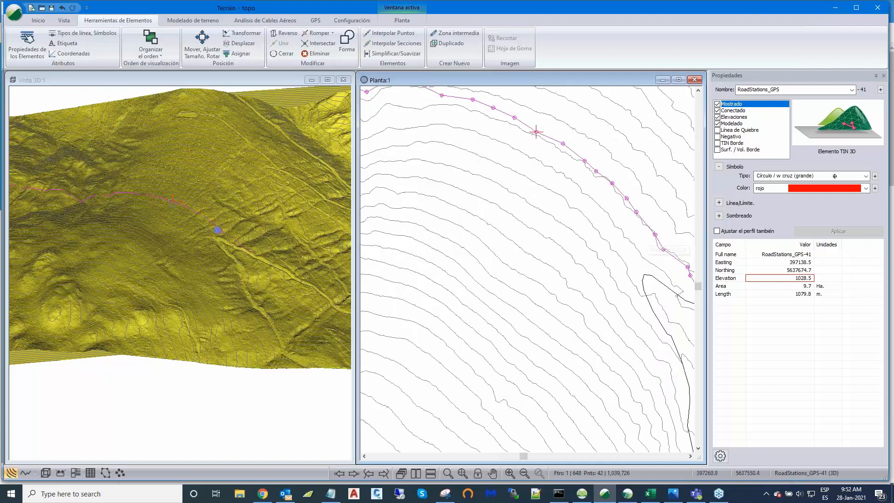
pyautogui.scroll(1, 654, 236)
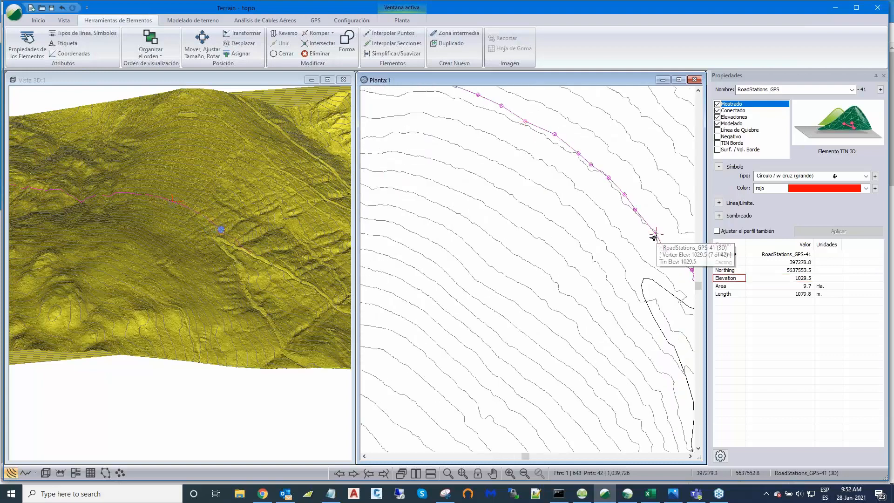
pyautogui.click(655, 235)
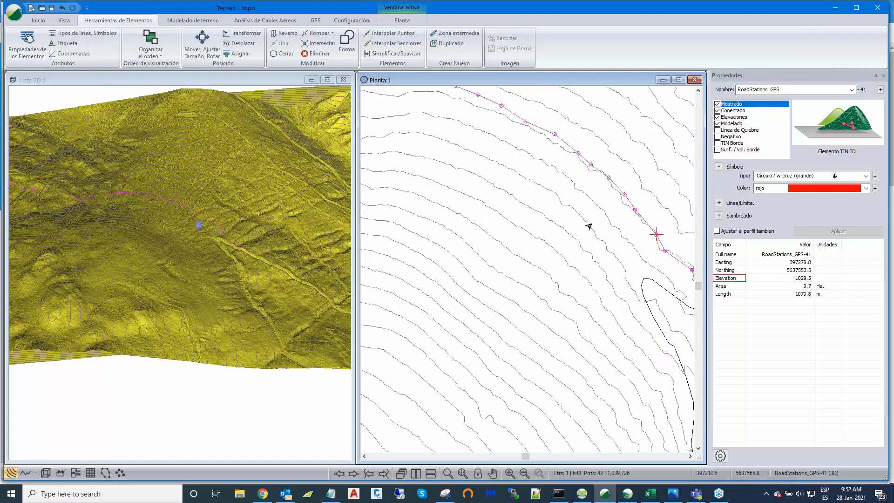
# Examine how the RoadStations_GPS line lies on the terrain surface in the 3D view.
pyautogui.scroll(-4, 588, 226)
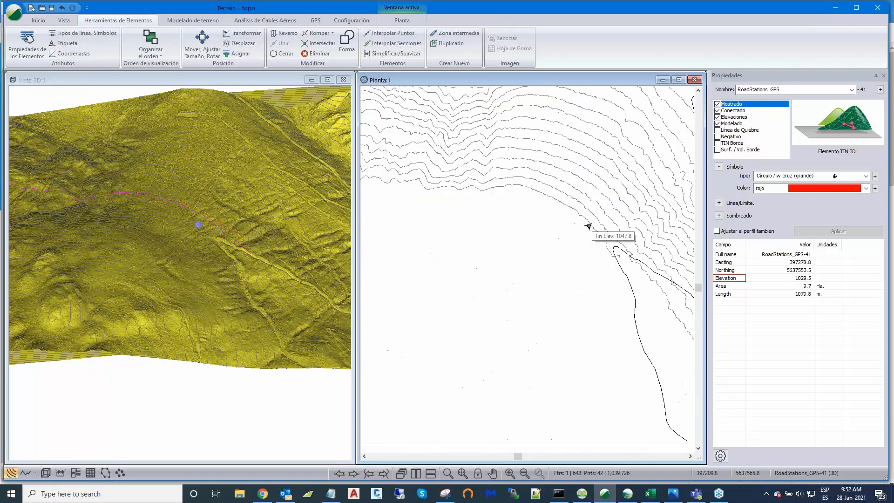
pyautogui.scroll(-1, 591, 228)
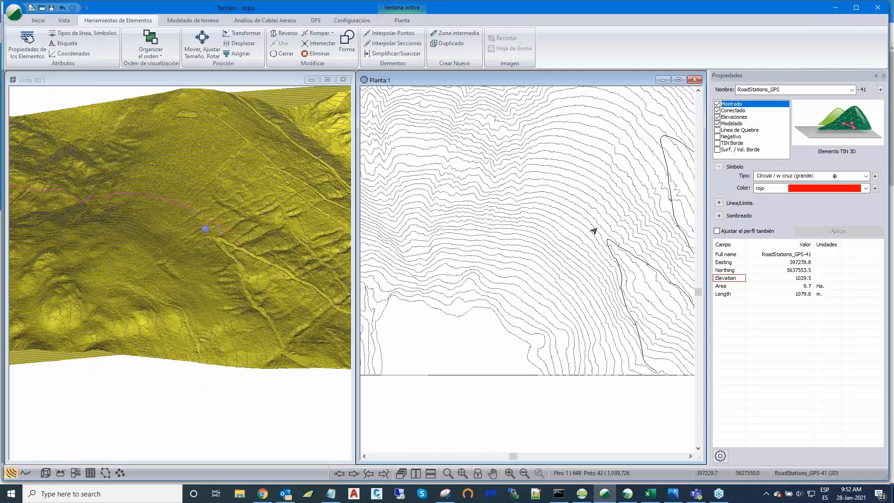
pyautogui.scroll(1, 603, 236)
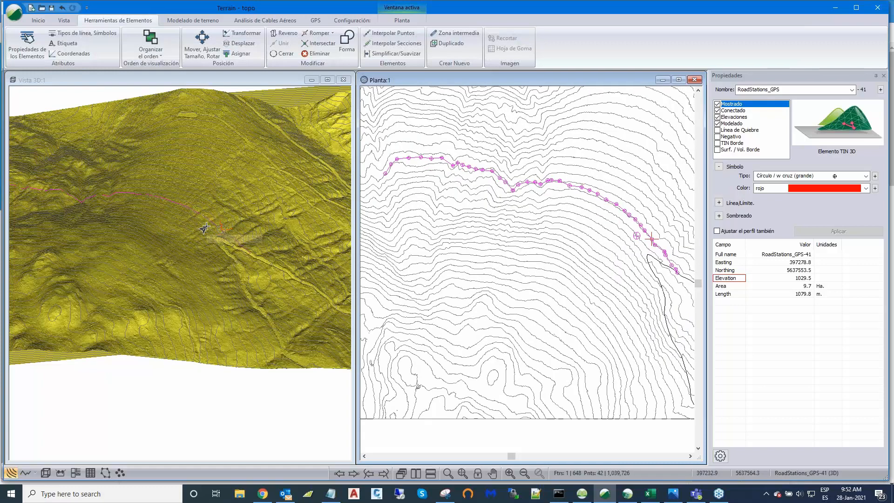
pyautogui.scroll(2, 205, 228)
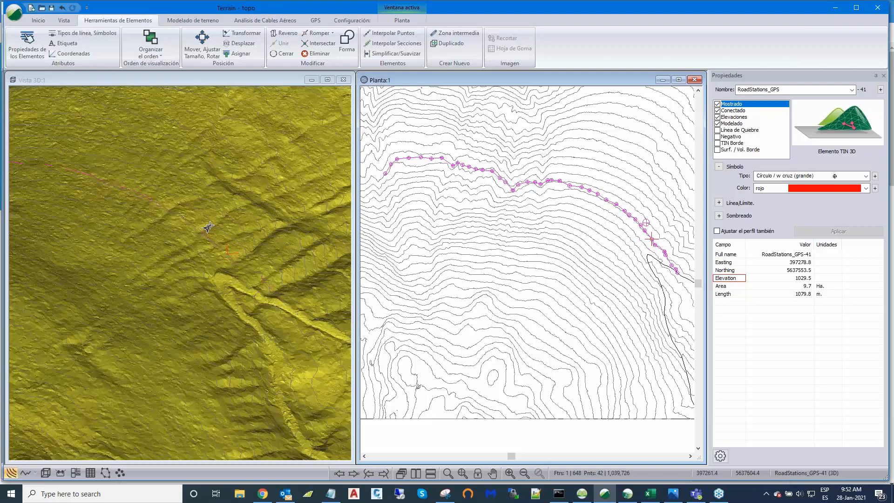
pyautogui.scroll(-3, 150, 237)
pyautogui.scroll(-1, 151, 228)
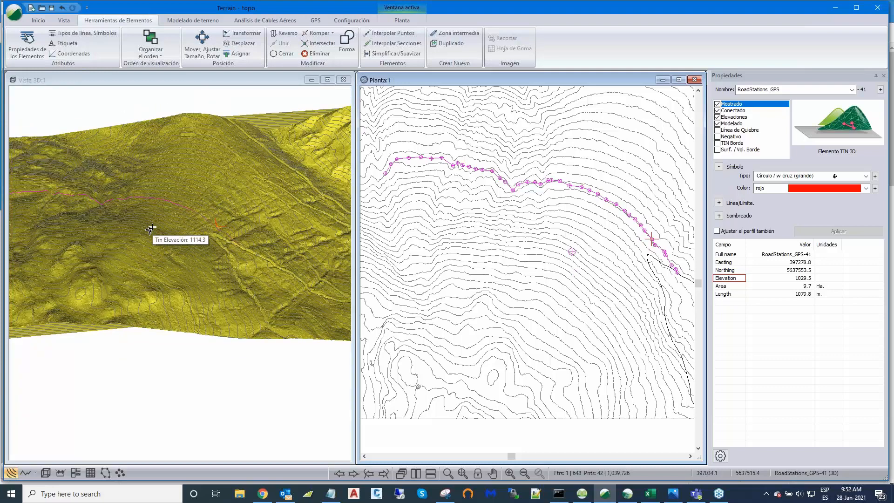
pyautogui.moveTo(151, 228); pyautogui.dragTo(214, 268)
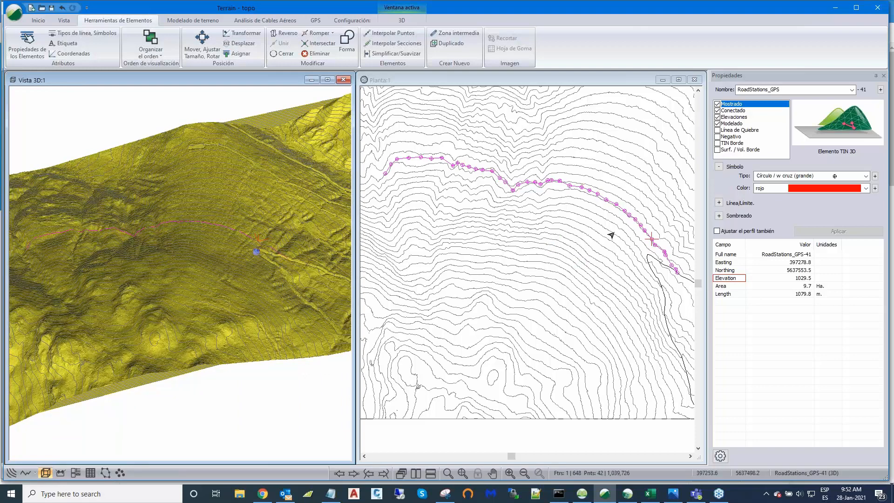
# Add all RoadStations_GPS attributes, from OBJECTID through Date_Colle, to the fields displayed in the status window.
pyautogui.moveTo(608, 230)
pyautogui.click(720, 456)
pyautogui.click(425, 284)
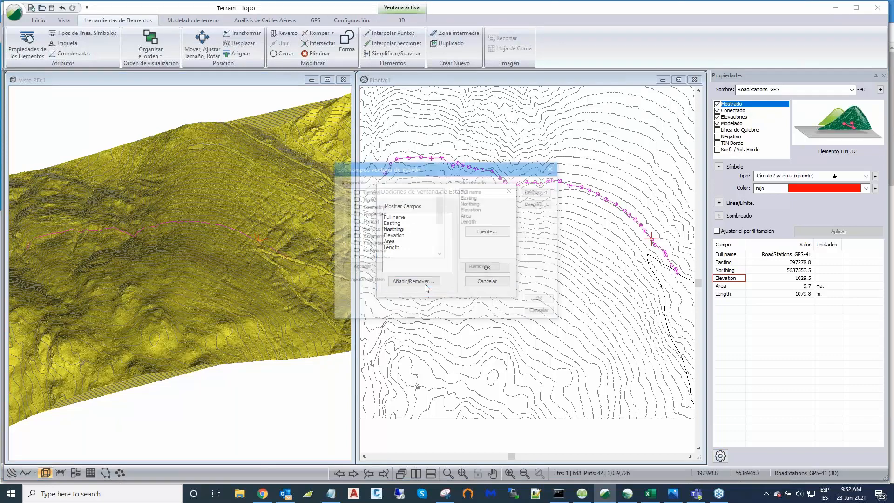
pyautogui.moveTo(438, 210); pyautogui.dragTo(436, 240)
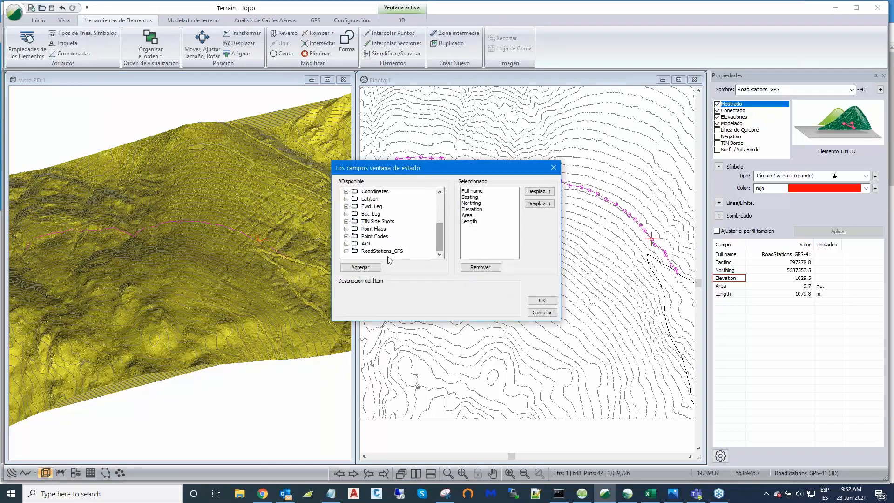
pyautogui.click(347, 251)
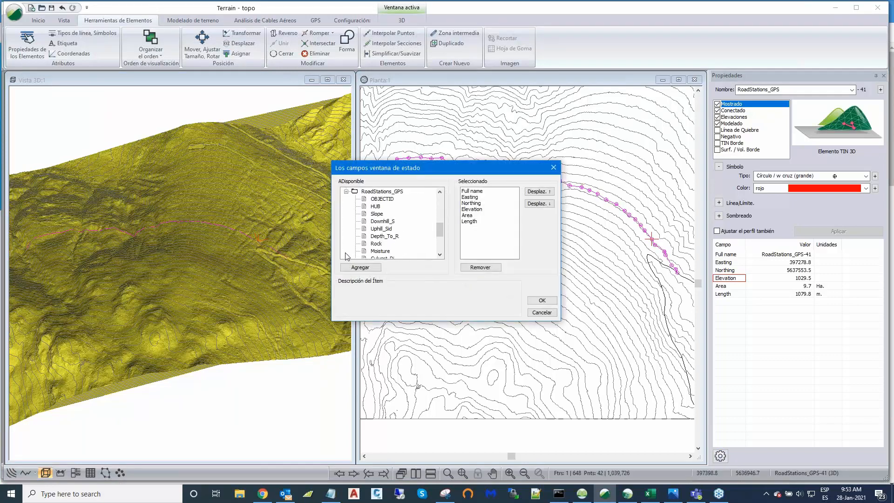
pyautogui.click(382, 200)
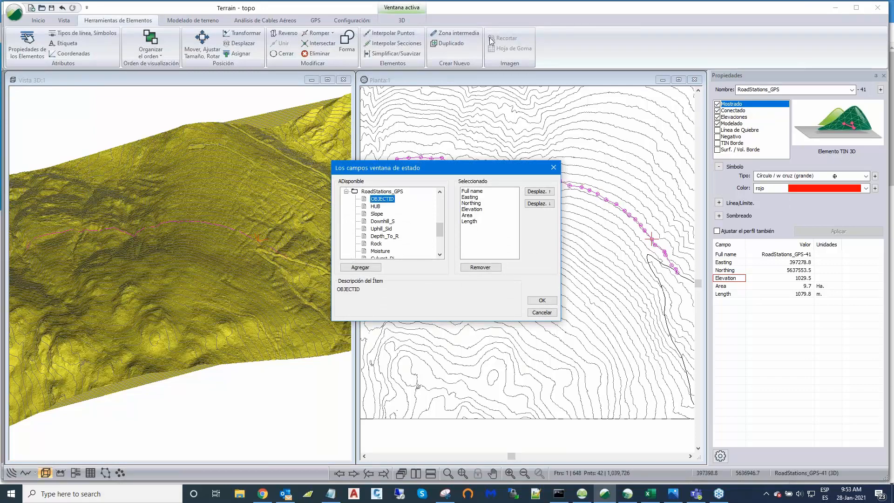
pyautogui.hotkey('shift', 'Down')
pyautogui.hotkey('shift', 'Down')
pyautogui.hotkey('shift', 'Down')
pyautogui.hotkey('shift', 'Down')
pyautogui.hotkey('shift', 'Down')
pyautogui.hotkey('shift', 'Down')
pyautogui.hotkey('shift', 'Down')
pyautogui.hotkey('shift', 'Down')
pyautogui.hotkey('shift', 'Down')
pyautogui.hotkey('shift', 'Down')
pyautogui.hotkey('shift', 'Down')
pyautogui.hotkey('shift', 'Down')
pyautogui.hotkey('shift', 'Down')
pyautogui.hotkey('shift', 'Down')
pyautogui.hotkey('shift', 'Down')
pyautogui.hotkey('shift', 'Down')
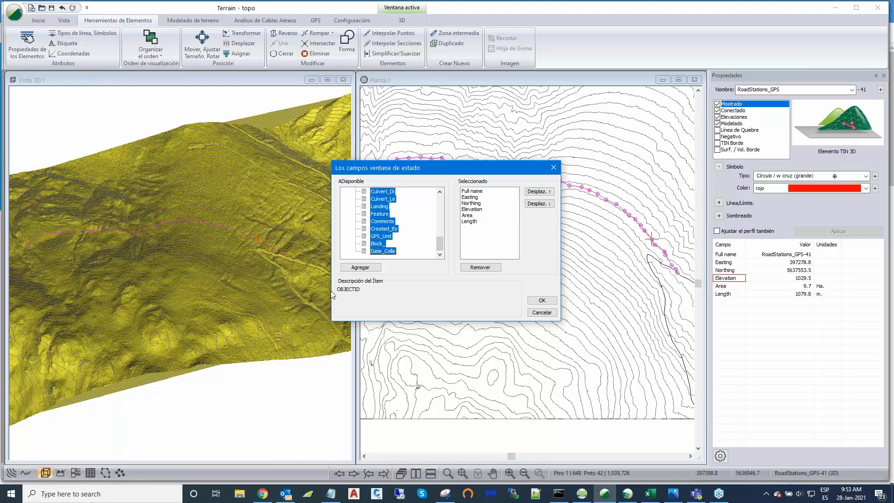
pyautogui.click(373, 268)
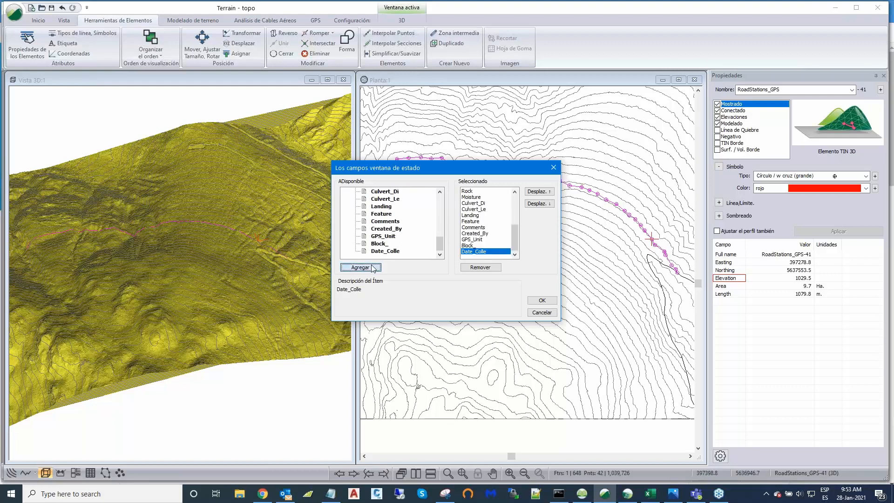
pyautogui.click(534, 303)
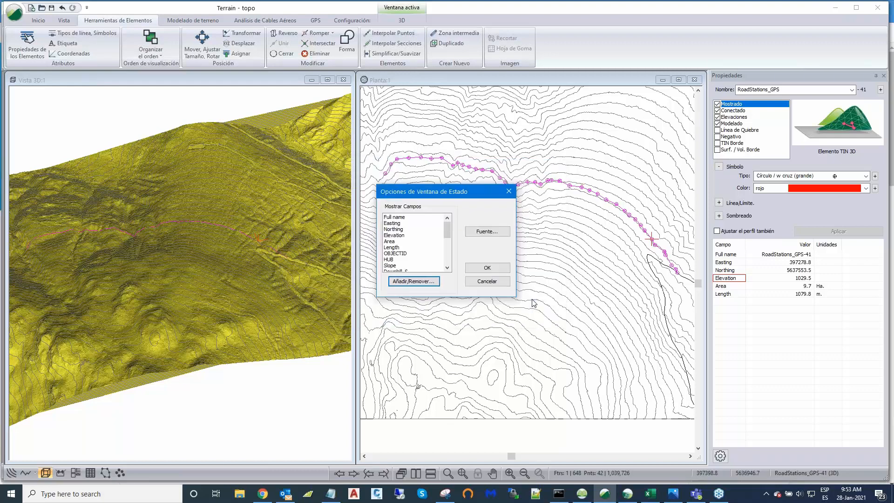
pyautogui.click(493, 270)
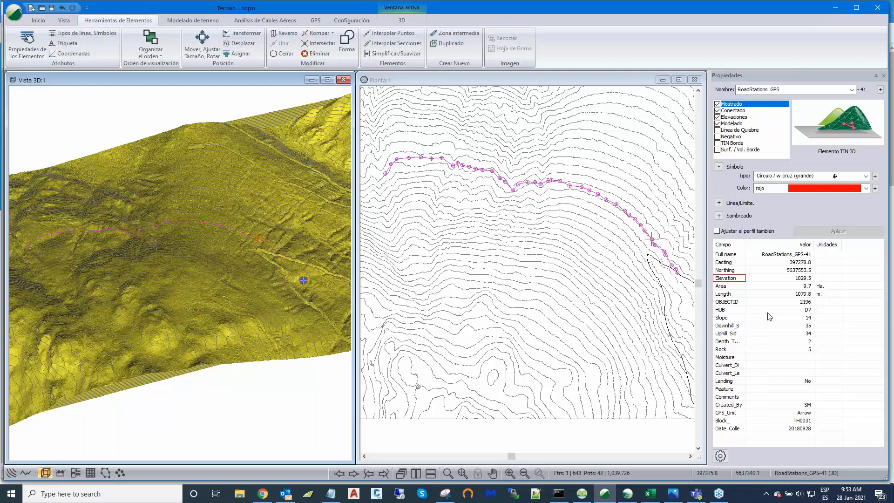
# Examine the HUB attribute of the current road station in the status window.
pyautogui.click(720, 310)
pyautogui.click(797, 311)
pyautogui.click(731, 311)
pyautogui.click(790, 311)
pyautogui.moveTo(414, 195); pyautogui.dragTo(423, 216, button='middle')
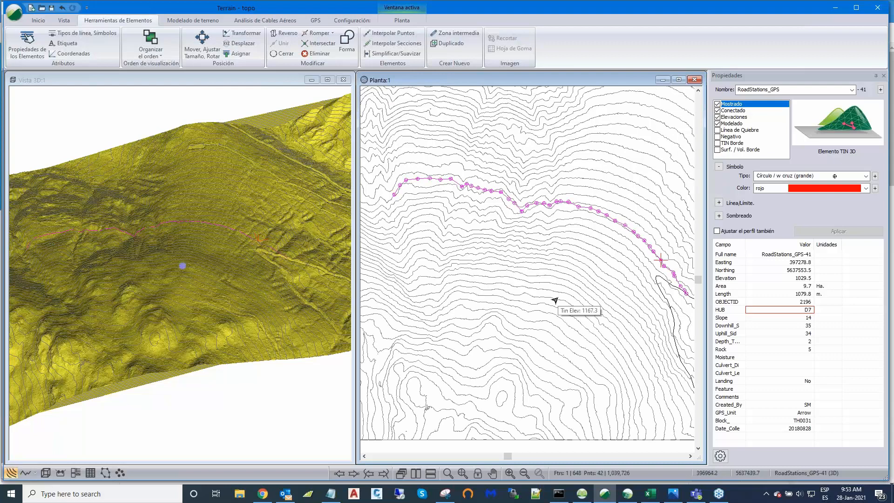
# Start assigning values to the RoadStations_GPS line and choose Comment as the attribute that receives them.
pyautogui.click(241, 55)
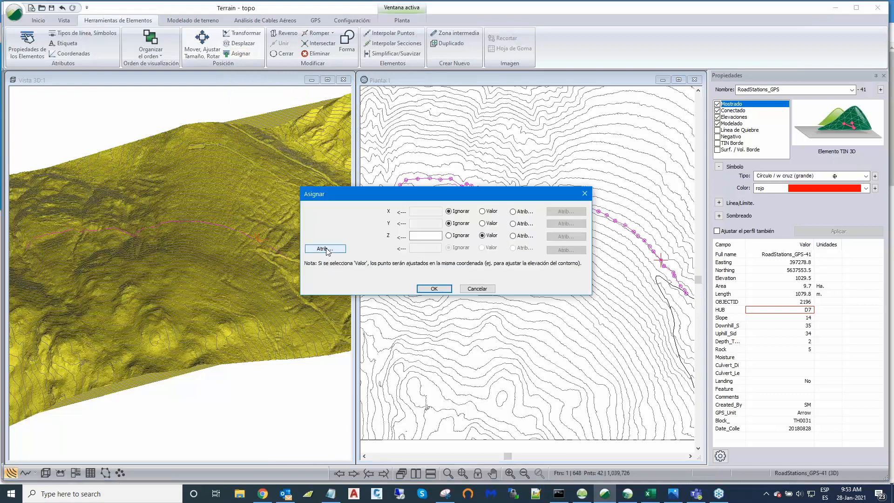
pyautogui.click(327, 250)
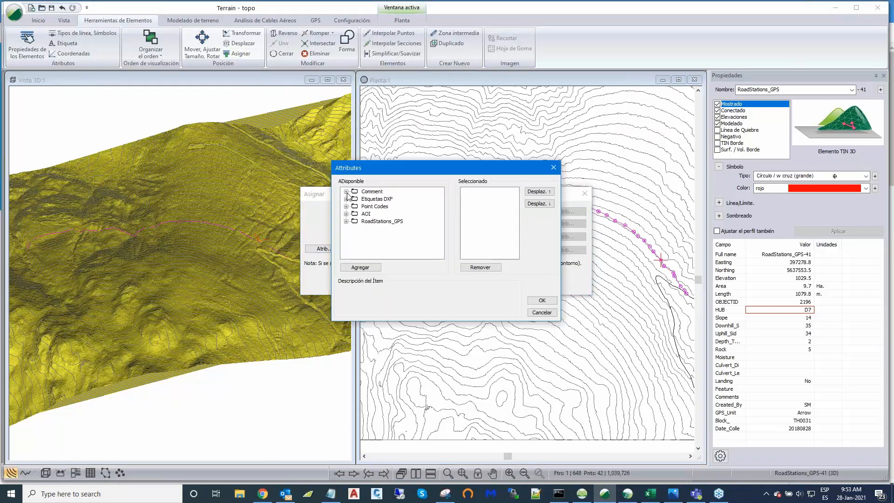
pyautogui.click(346, 192)
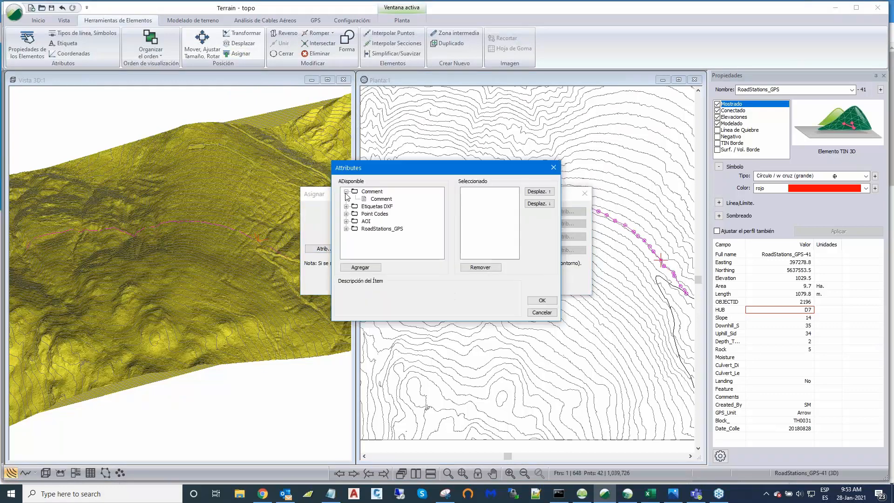
pyautogui.click(381, 201)
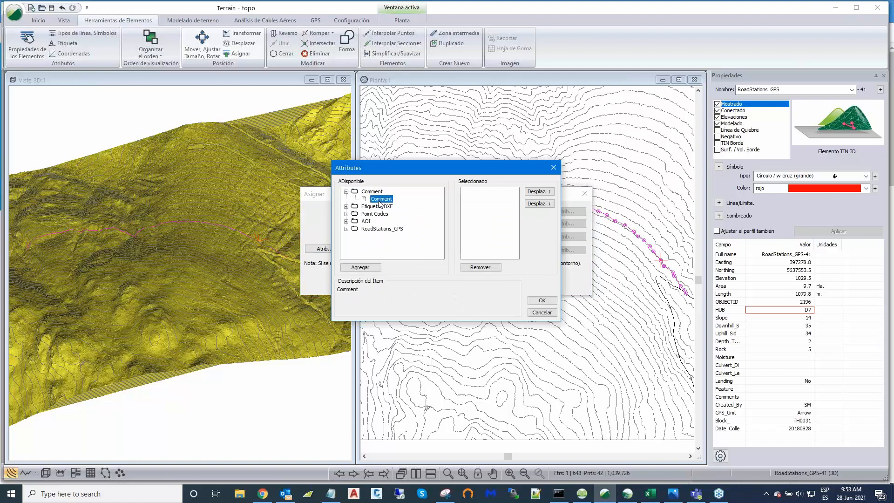
pyautogui.click(364, 268)
pyautogui.click(541, 301)
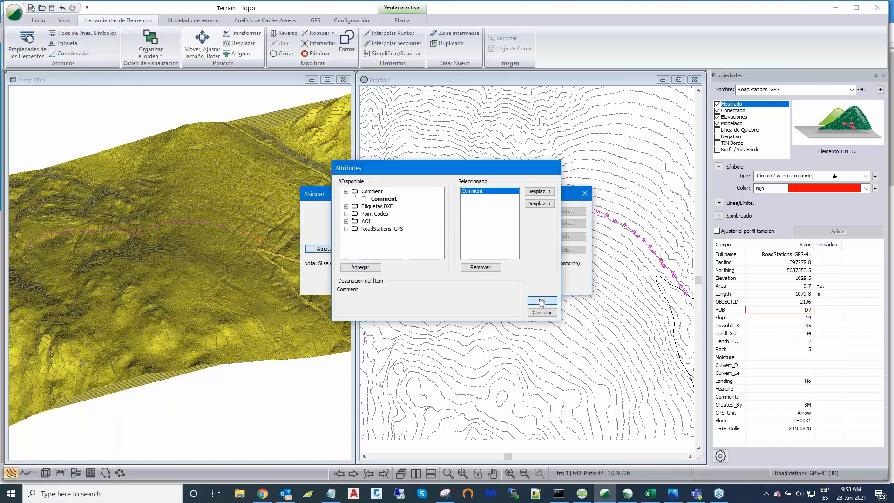
# Assign the HUB attribute of RoadStations_GPS to the line's Comment, with X, Y and Z ignored.
pyautogui.click(449, 236)
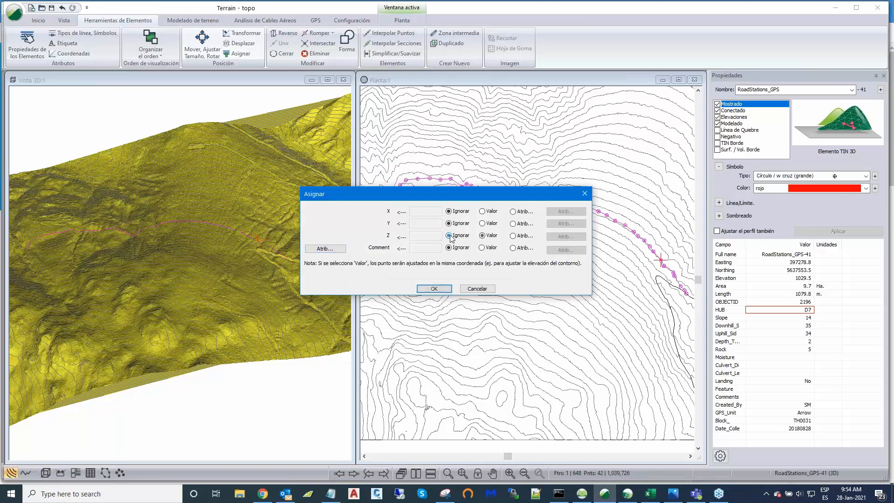
pyautogui.click(513, 248)
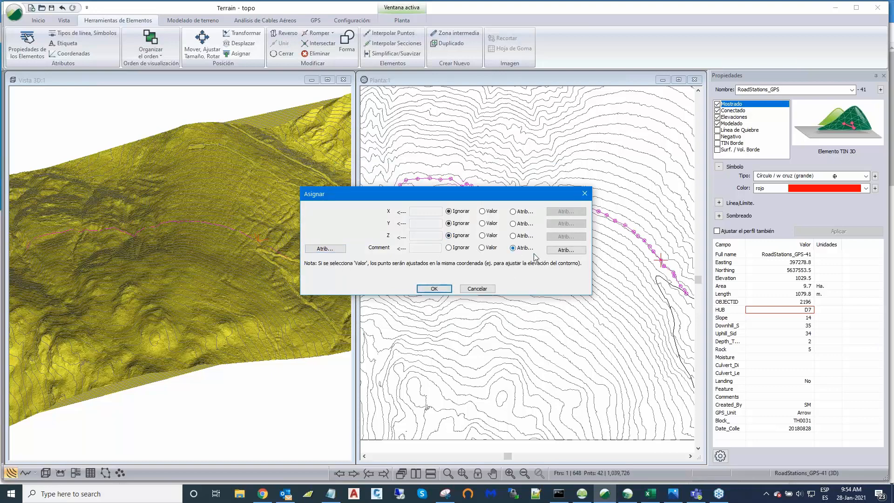
pyautogui.click(571, 251)
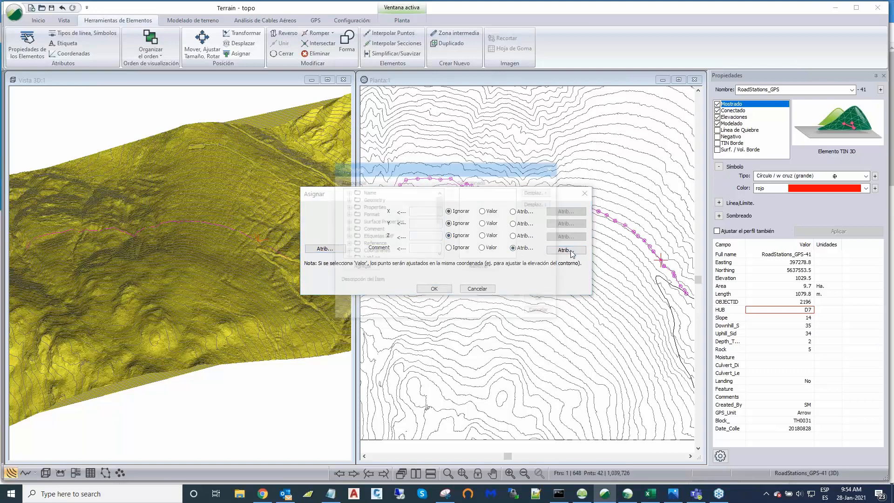
pyautogui.moveTo(440, 205); pyautogui.dragTo(440, 231)
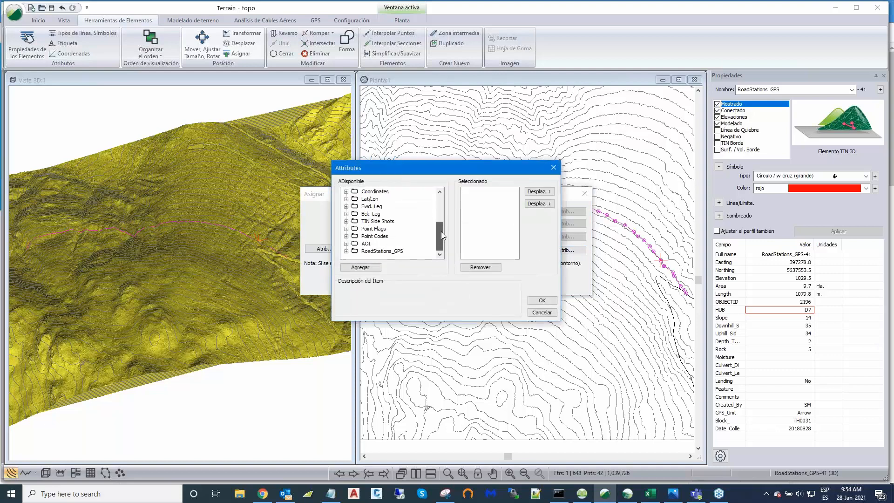
pyautogui.click(345, 251)
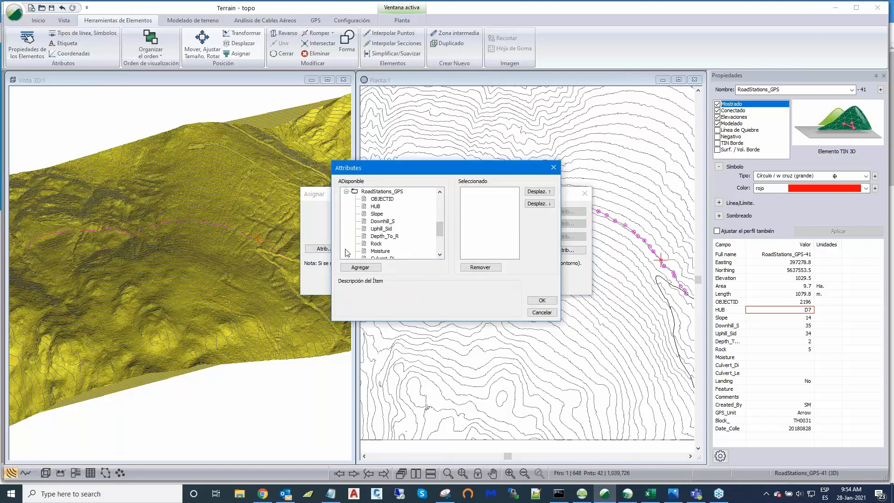
pyautogui.click(377, 206)
pyautogui.click(362, 268)
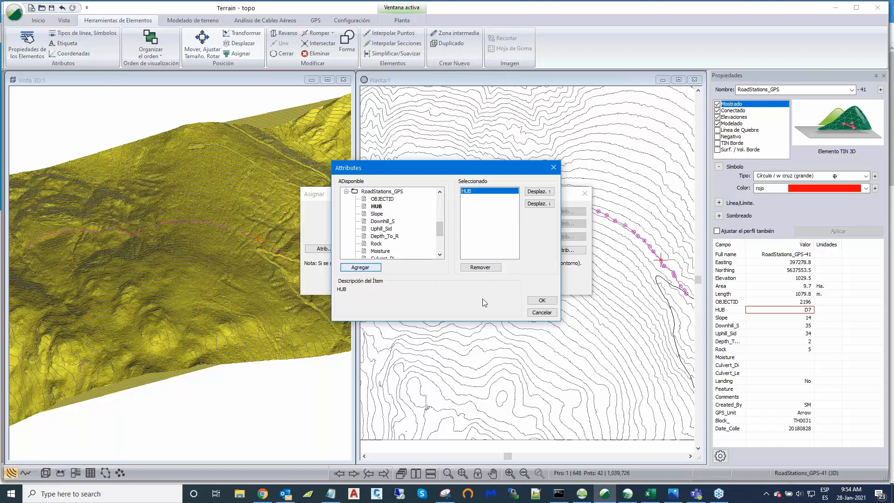
pyautogui.click(537, 301)
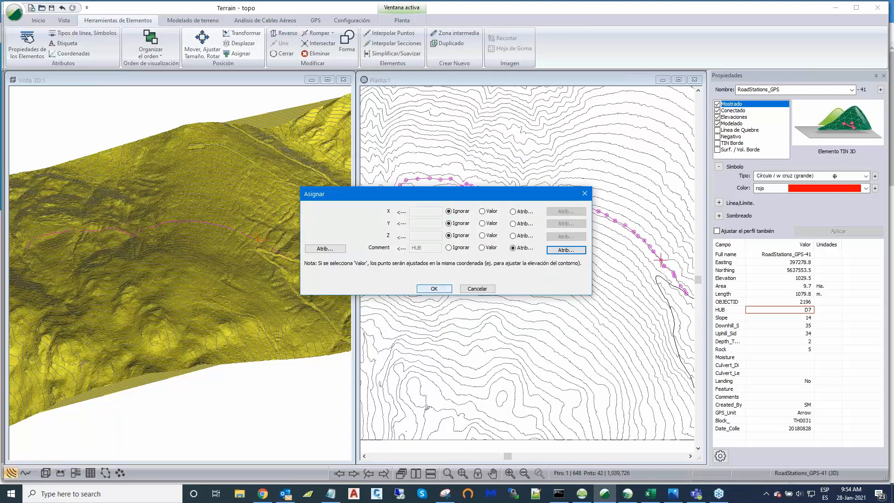
pyautogui.click(434, 289)
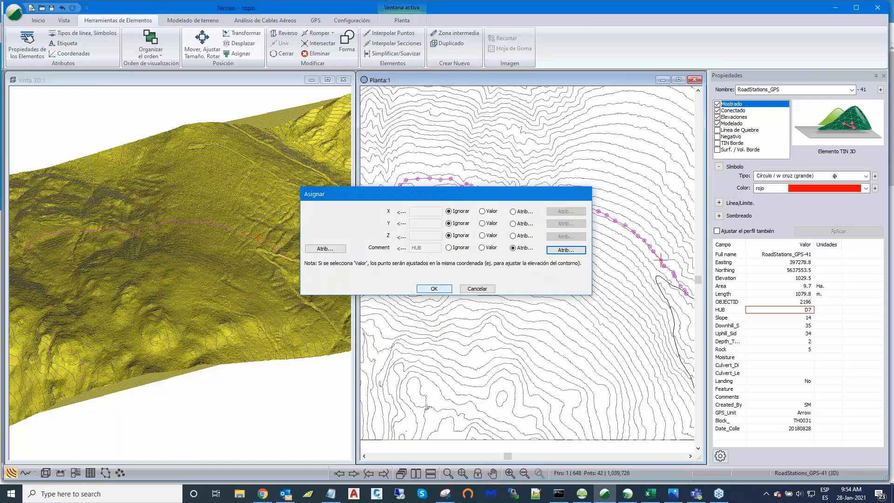
# Turn on the Comentarios (no adjuntado a un elemento) labels in the plan window's label options.
pyautogui.scroll(3, 468, 271)
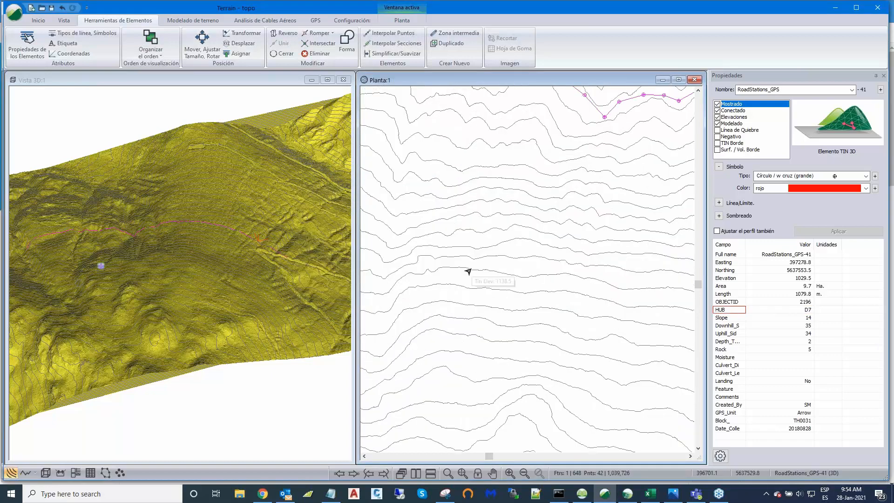
pyautogui.scroll(-3, 468, 271)
pyautogui.rightClick(515, 208)
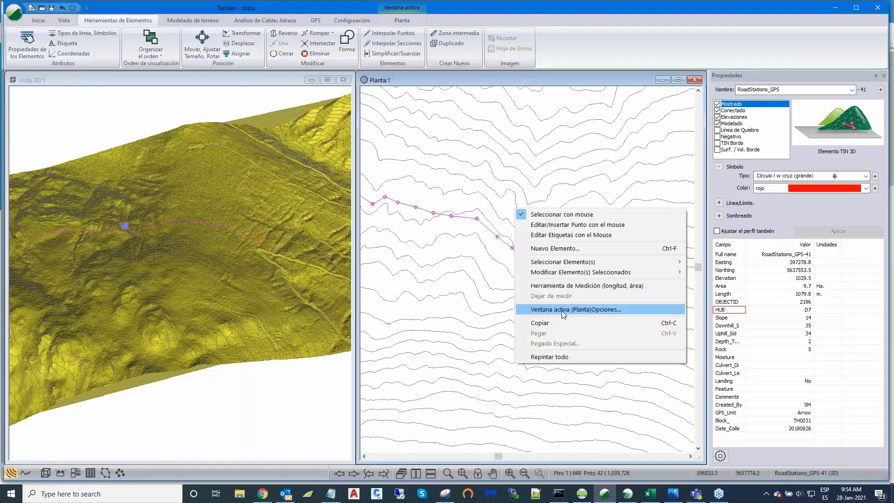
pyautogui.click(563, 310)
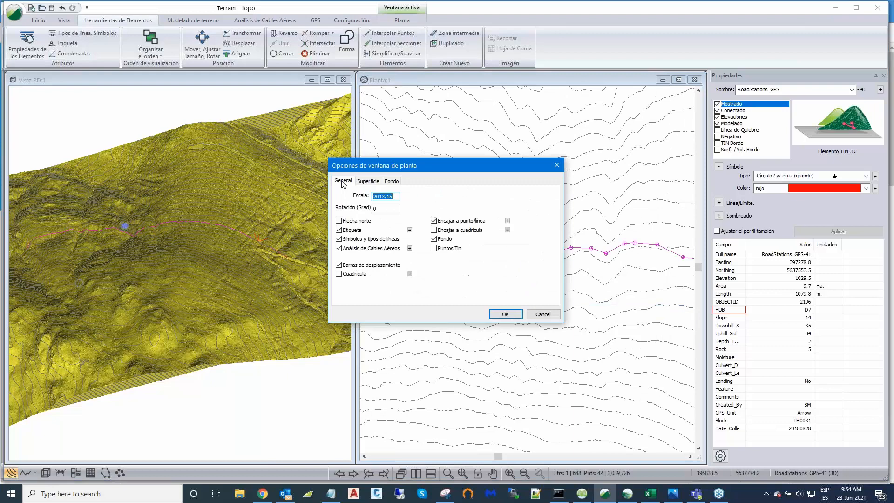
pyautogui.click(409, 230)
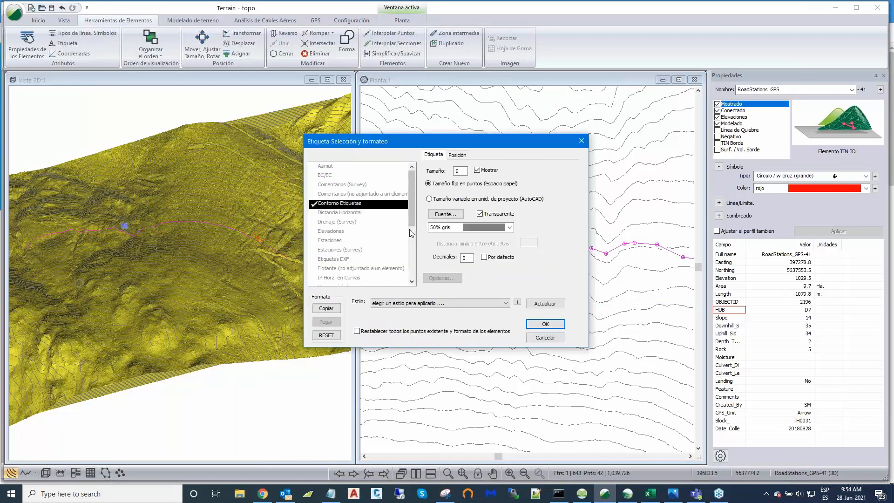
pyautogui.keyDown('ctrl'); pyautogui.click(332, 194); pyautogui.keyUp('ctrl')
pyautogui.keyDown('ctrl'); pyautogui.click(333, 185); pyautogui.keyUp('ctrl')
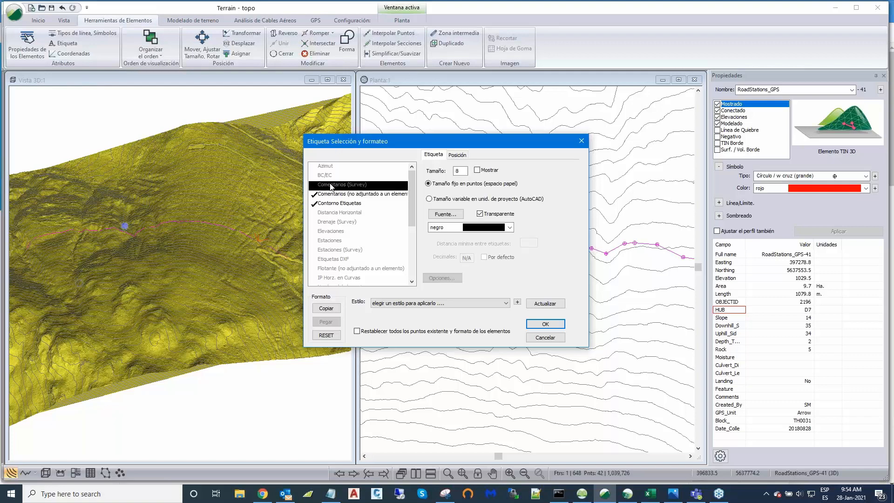
pyautogui.click(544, 324)
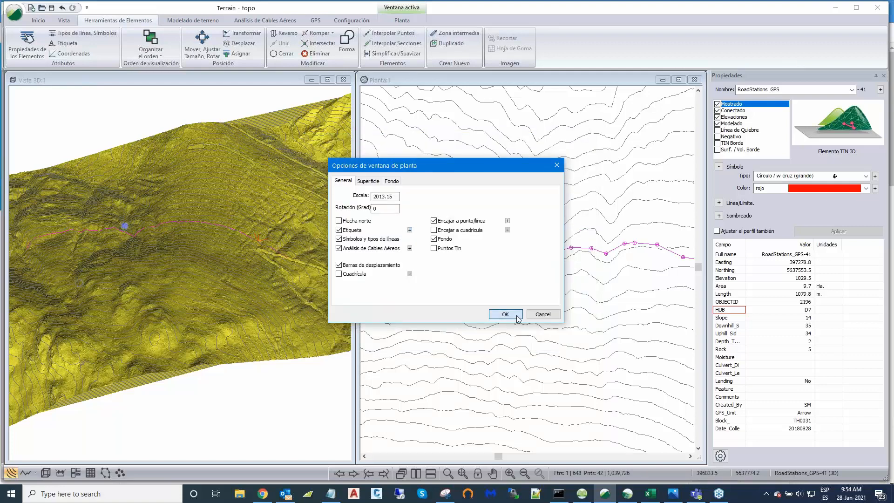
pyautogui.click(517, 316)
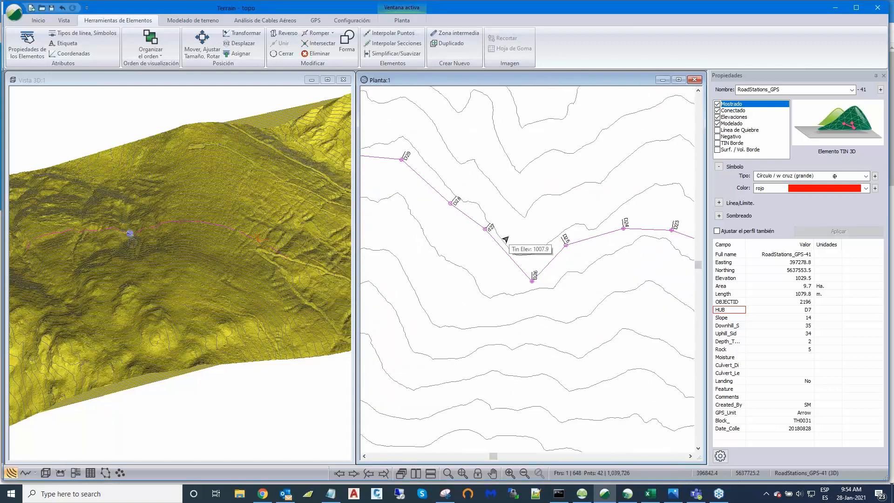
# Examine the HUB comment labels at the stations along the RoadStations_GPS line in the plan view.
pyautogui.scroll(-1, 505, 238)
pyautogui.moveTo(512, 245); pyautogui.dragTo(649, 281, button='middle')
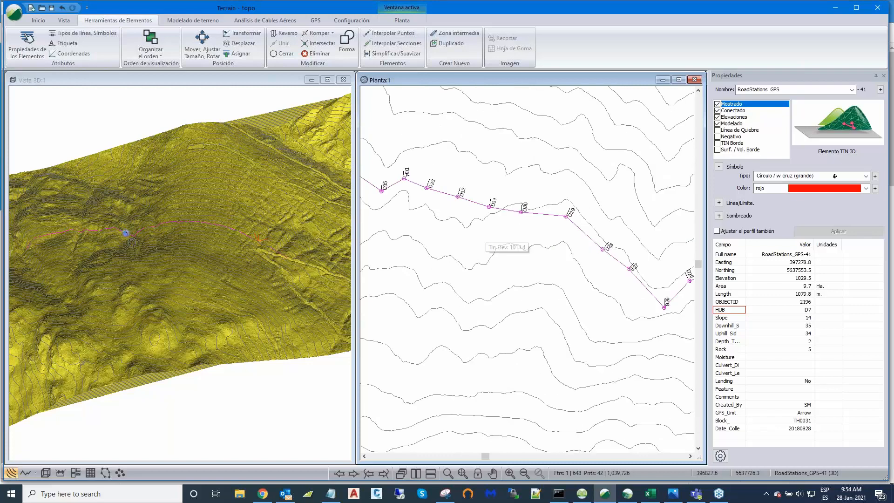
pyautogui.scroll(1, 515, 224)
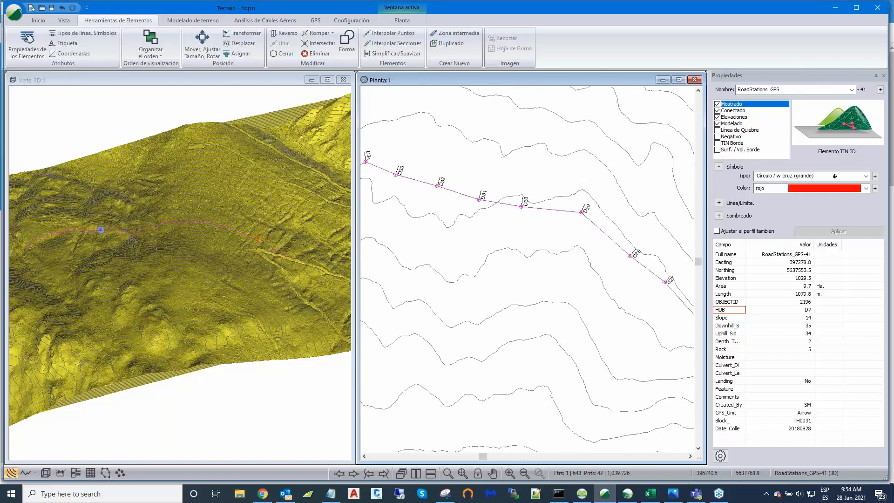
pyautogui.scroll(-1, 492, 201)
pyautogui.scroll(-2, 559, 214)
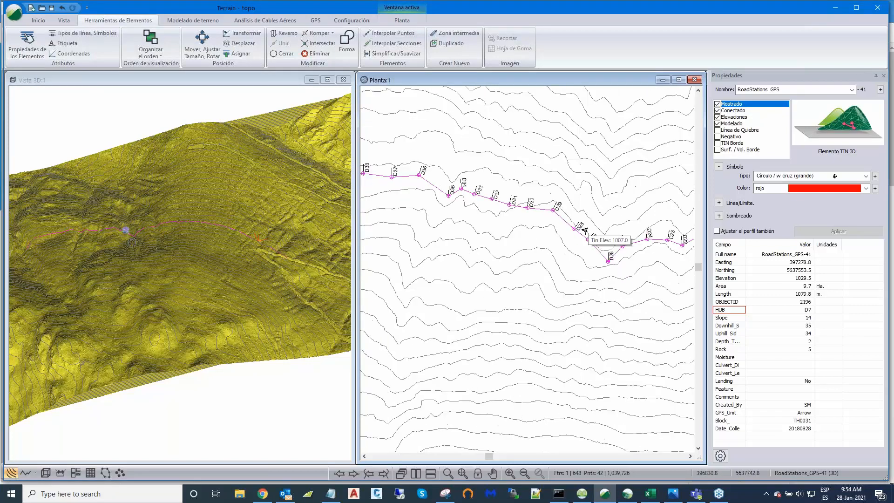
pyautogui.moveTo(596, 235); pyautogui.dragTo(462, 228, button='middle')
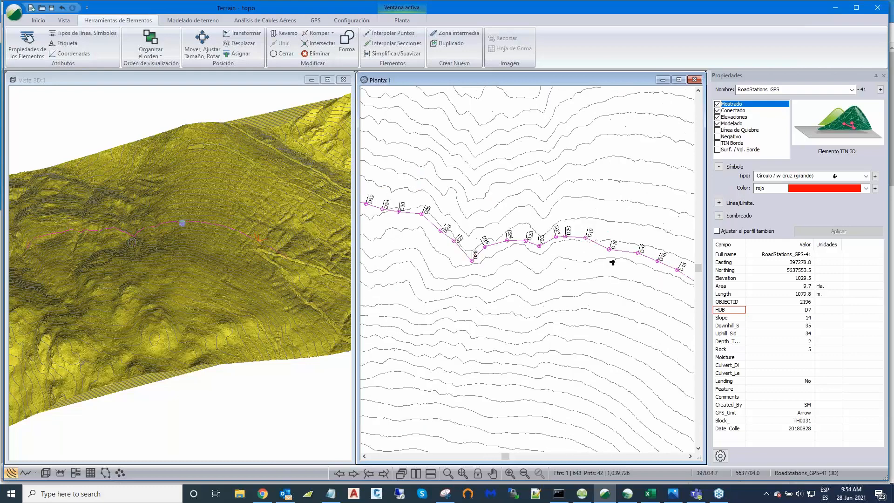
pyautogui.moveTo(611, 264); pyautogui.dragTo(464, 231, button='middle')
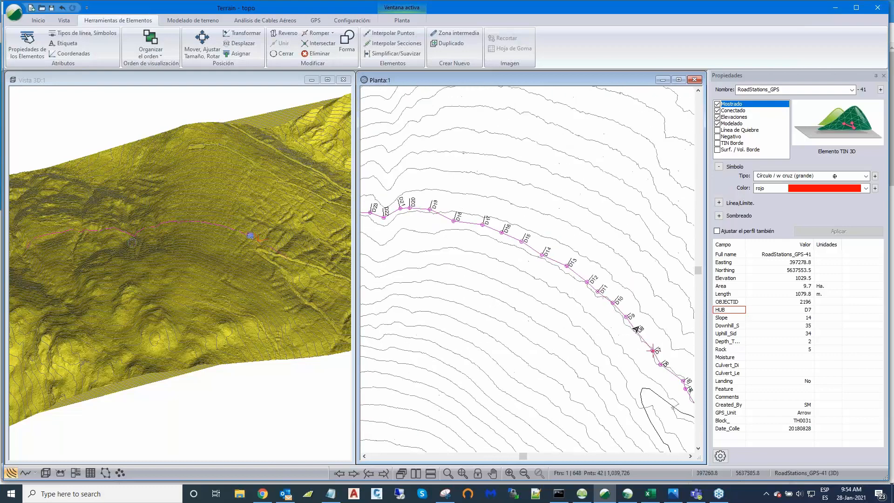
pyautogui.scroll(2, 654, 295)
pyautogui.moveTo(655, 294); pyautogui.dragTo(674, 282, button='middle')
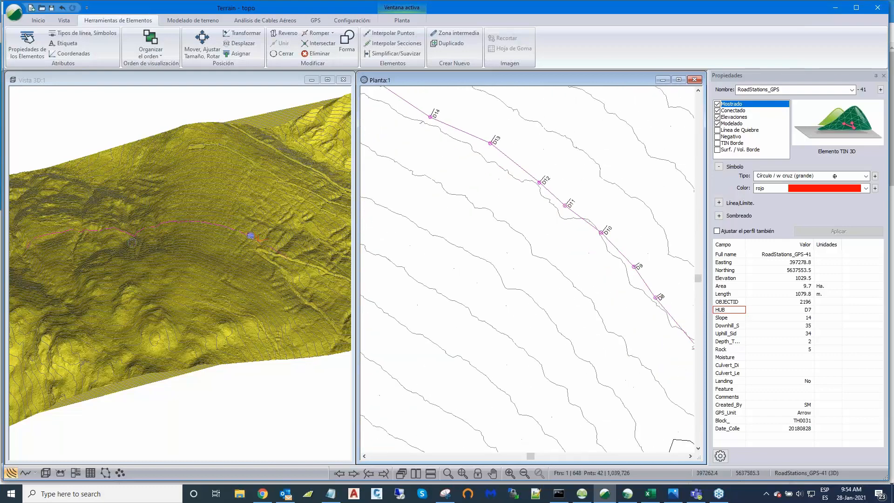
pyautogui.moveTo(521, 250); pyautogui.dragTo(535, 254, button='middle')
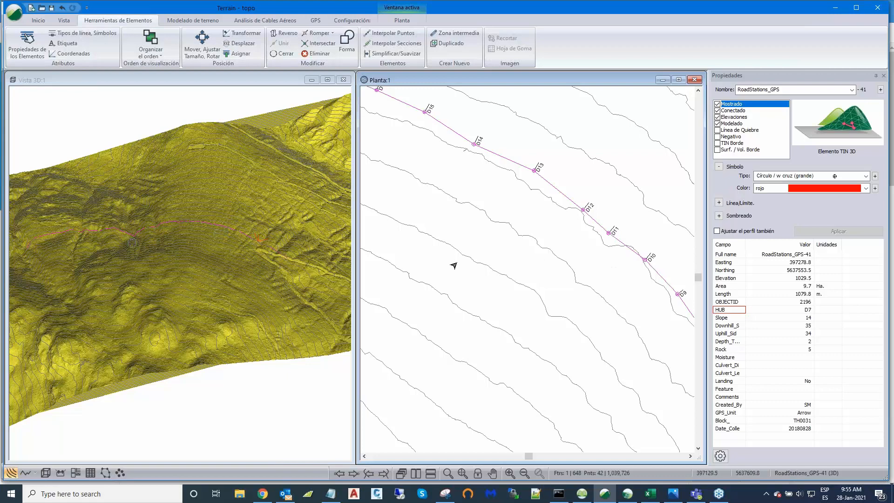
pyautogui.scroll(-2, 557, 240)
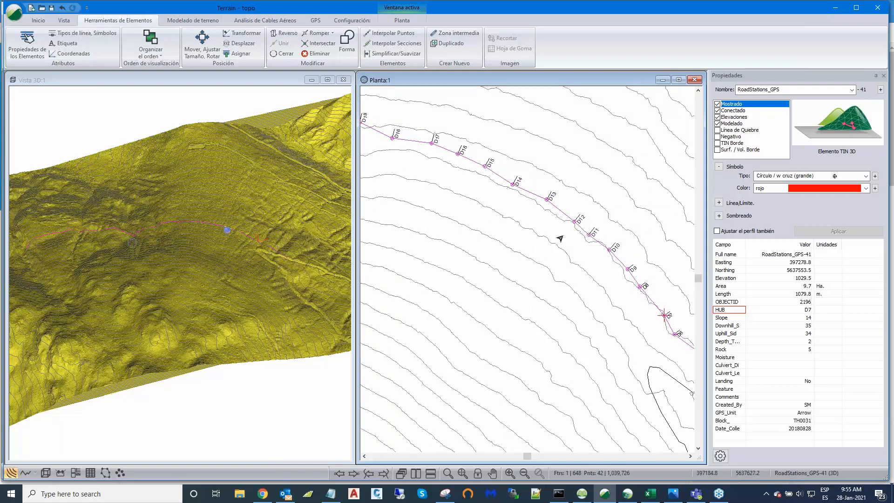
pyautogui.moveTo(586, 237); pyautogui.dragTo(607, 241, button='middle')
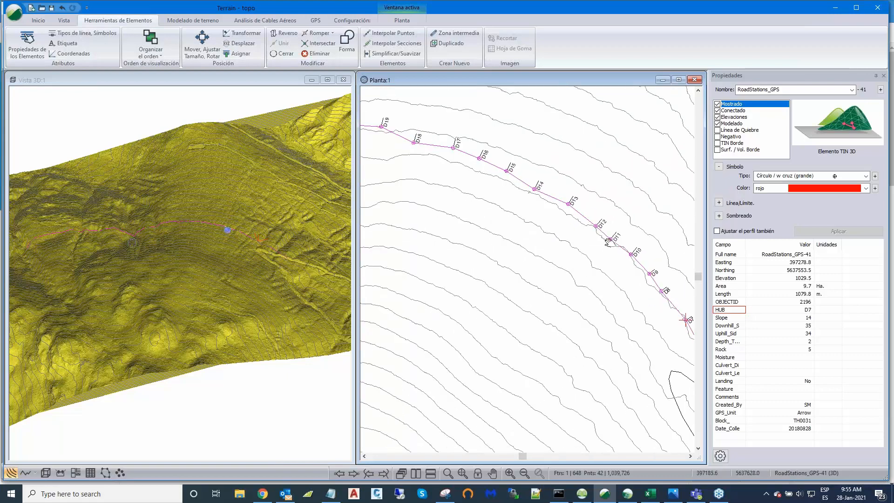
# Reopen the plan window's label settings and enable the Usuario definido2 label.
pyautogui.rightClick(463, 242)
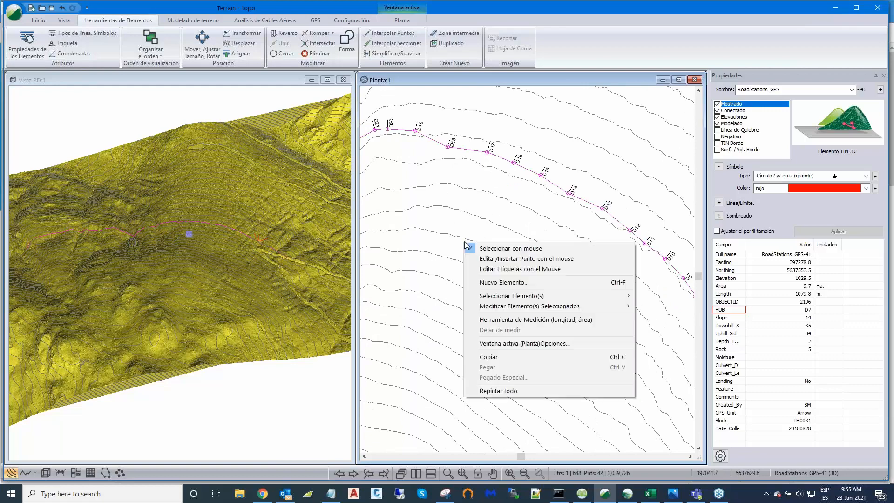
pyautogui.click(537, 345)
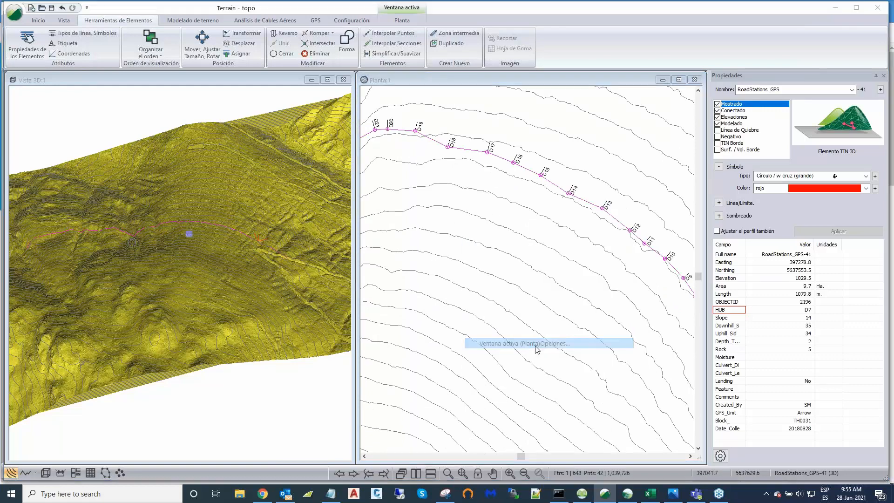
pyautogui.moveTo(487, 166); pyautogui.dragTo(548, 158)
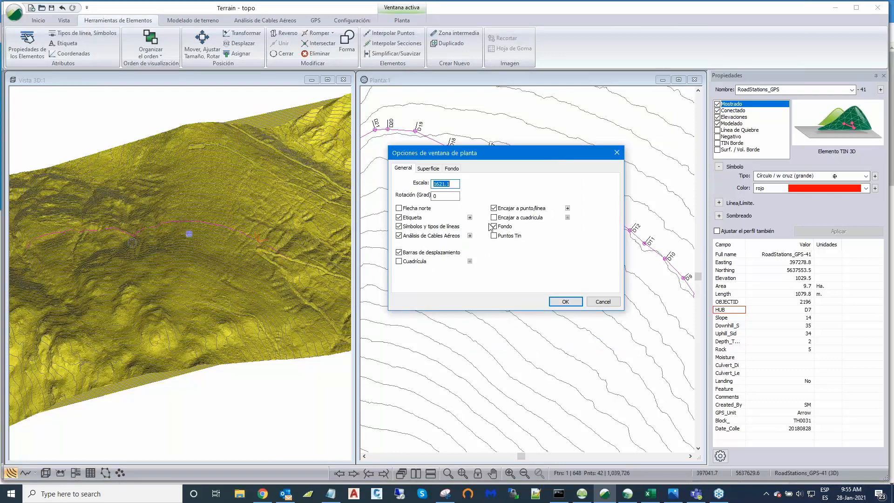
pyautogui.click(470, 217)
pyautogui.scroll(-4, 473, 233)
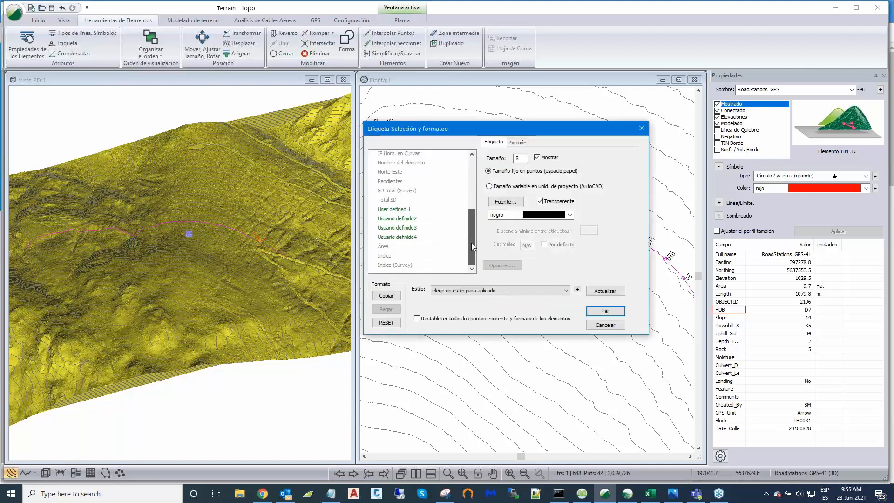
pyautogui.click(390, 219)
pyautogui.click(390, 221)
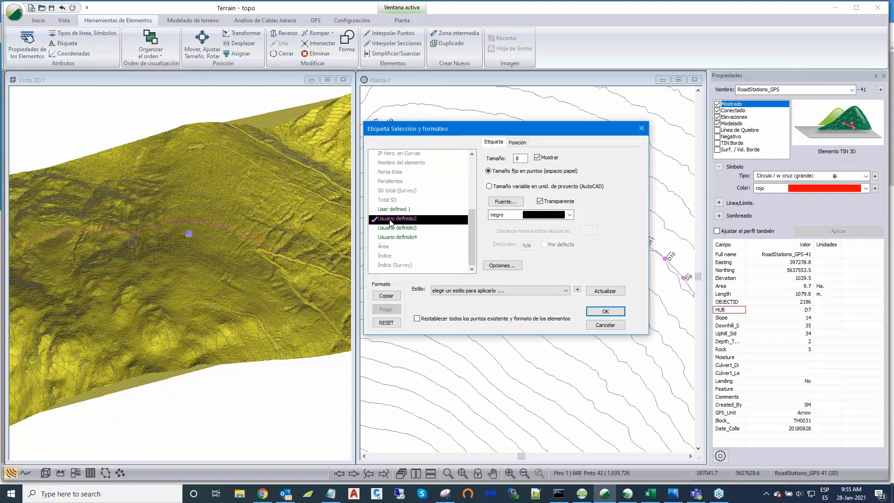
# Define the Usuario definido2 label with the Depth_To_R point attribute of RoadStations_GPS and apply it to the plan window.
pyautogui.click(502, 265)
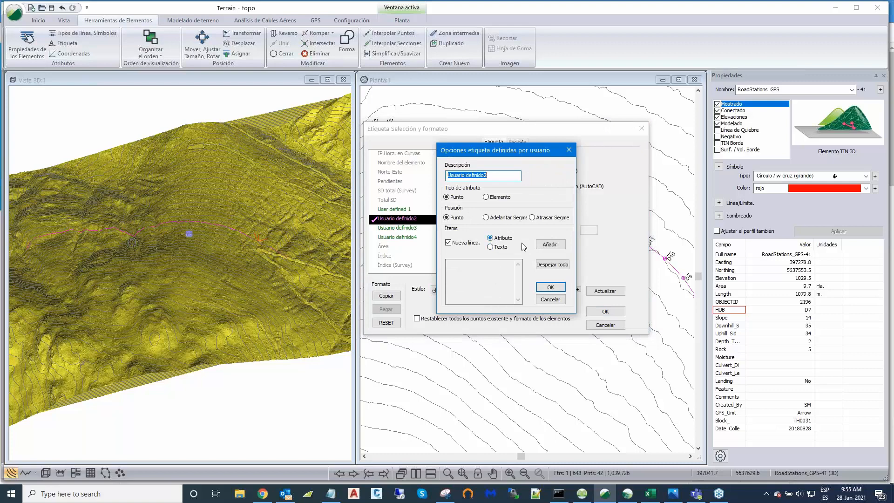
pyautogui.click(550, 245)
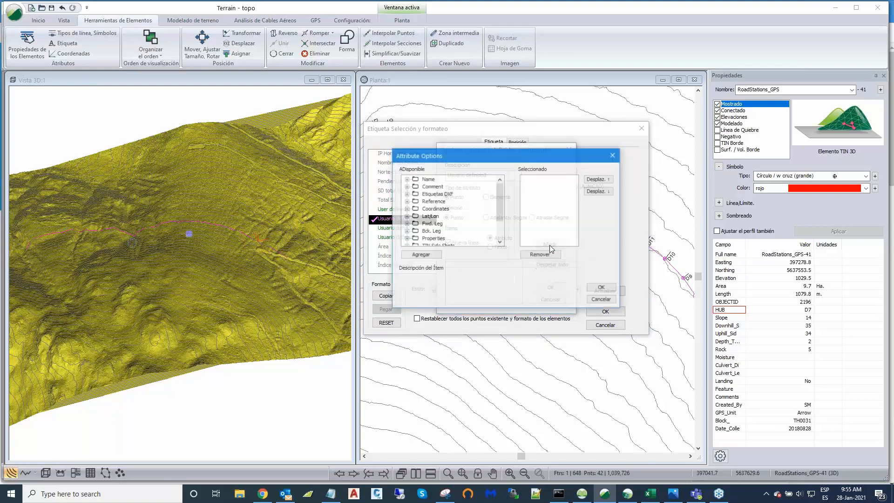
pyautogui.moveTo(501, 197); pyautogui.dragTo(501, 219)
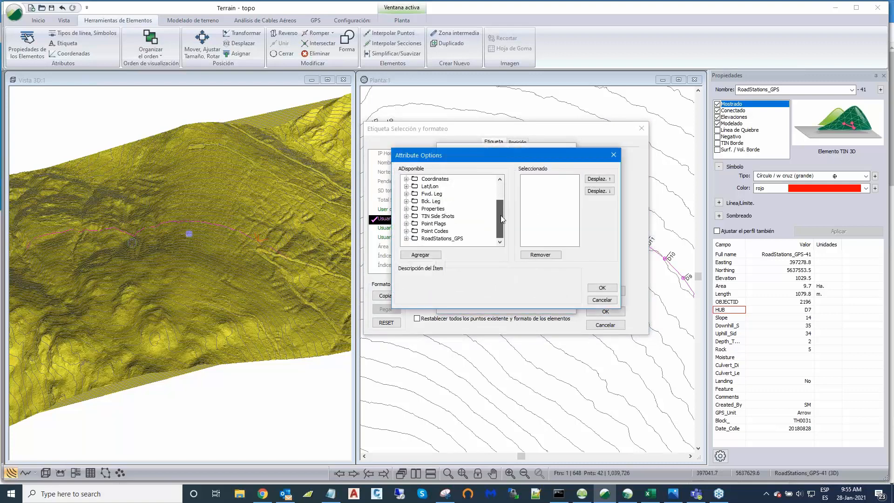
pyautogui.click(406, 239)
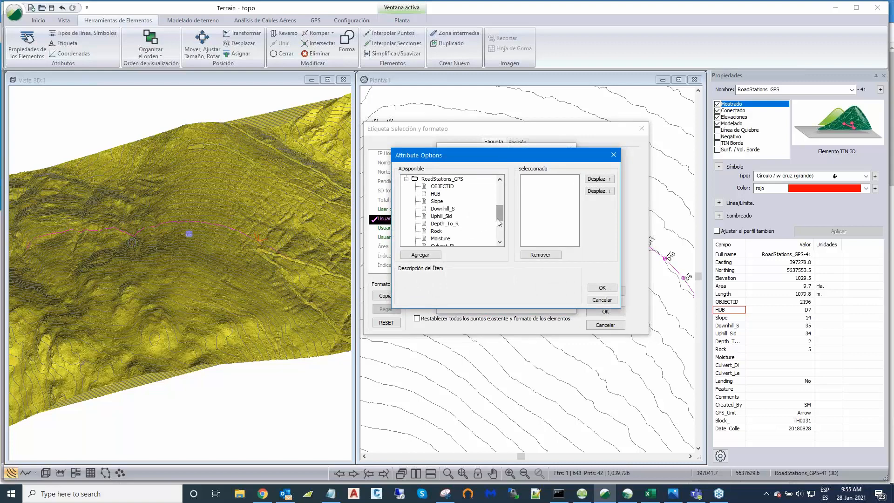
pyautogui.moveTo(499, 220); pyautogui.dragTo(500, 226)
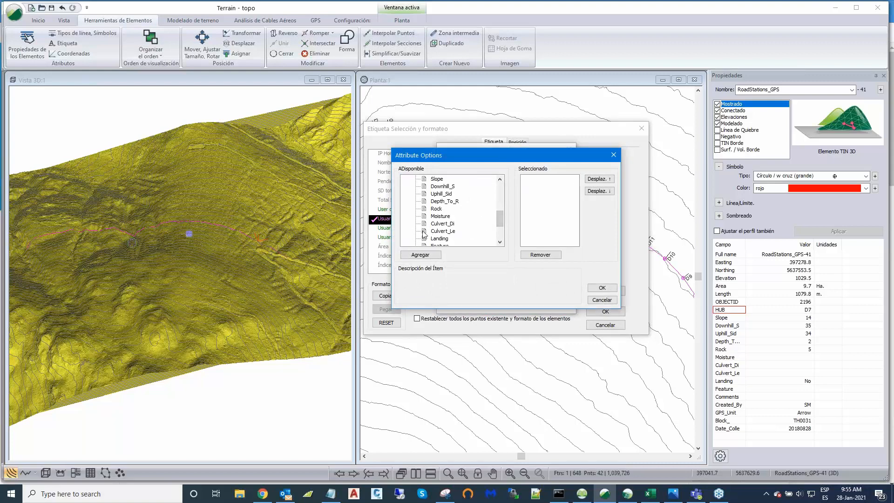
pyautogui.click(441, 203)
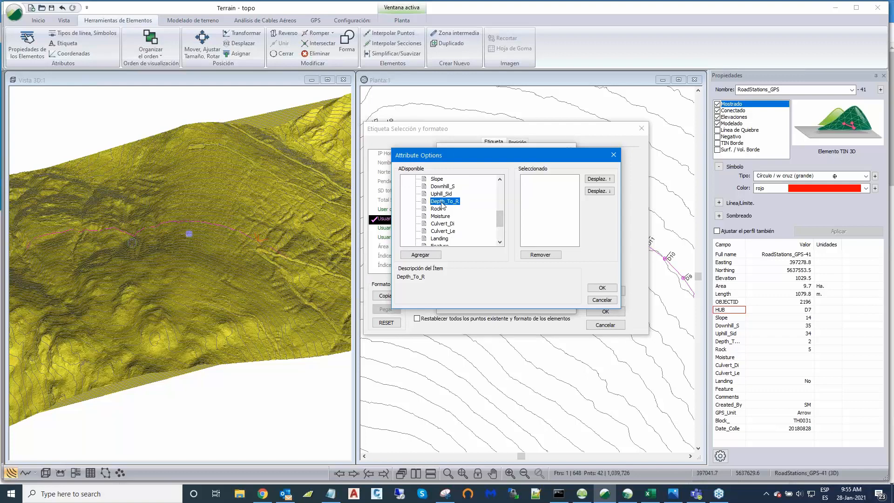
pyautogui.click(421, 257)
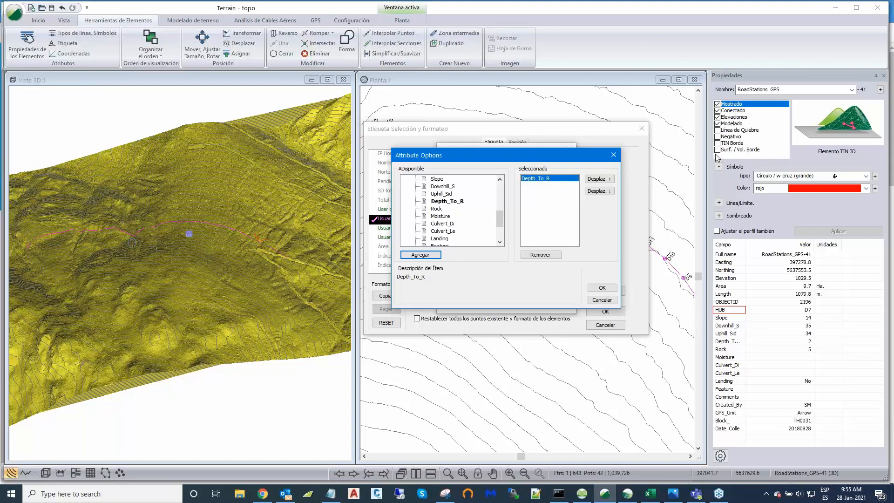
pyautogui.click(602, 289)
pyautogui.click(602, 289)
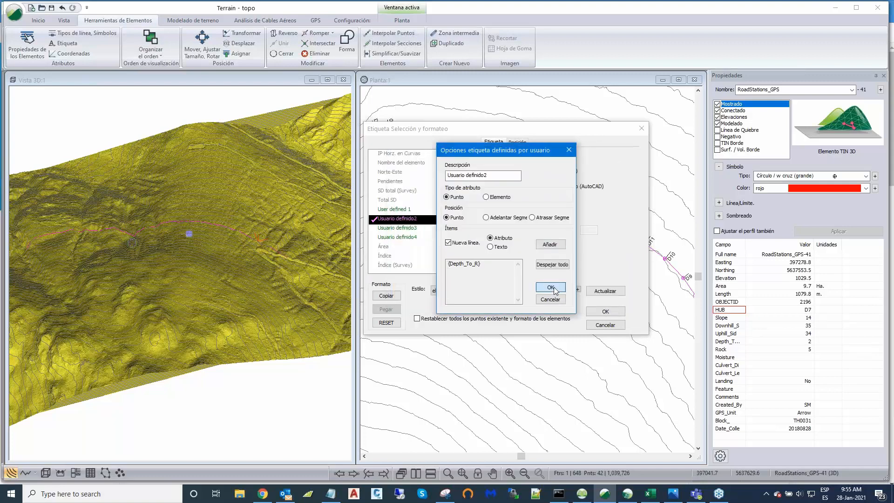
pyautogui.click(549, 290)
pyautogui.click(593, 312)
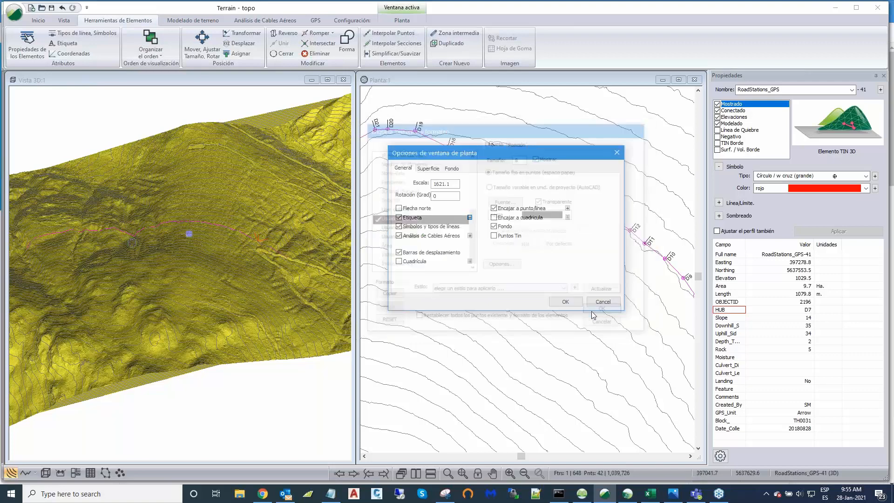
pyautogui.click(570, 304)
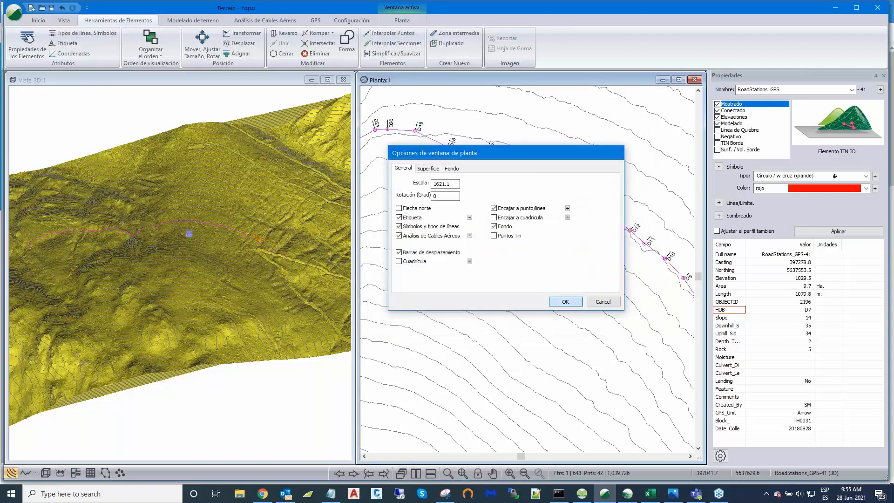
# Examine the Depth_To_R labels at the stations along the RoadStations_GPS line in the plan view.
pyautogui.moveTo(402, 175)
pyautogui.mouseDown(button='middle')
pyautogui.moveTo(462, 196)
pyautogui.moveTo(531, 241)
pyautogui.mouseUp(button='middle')
pyautogui.scroll(1, 521, 188)
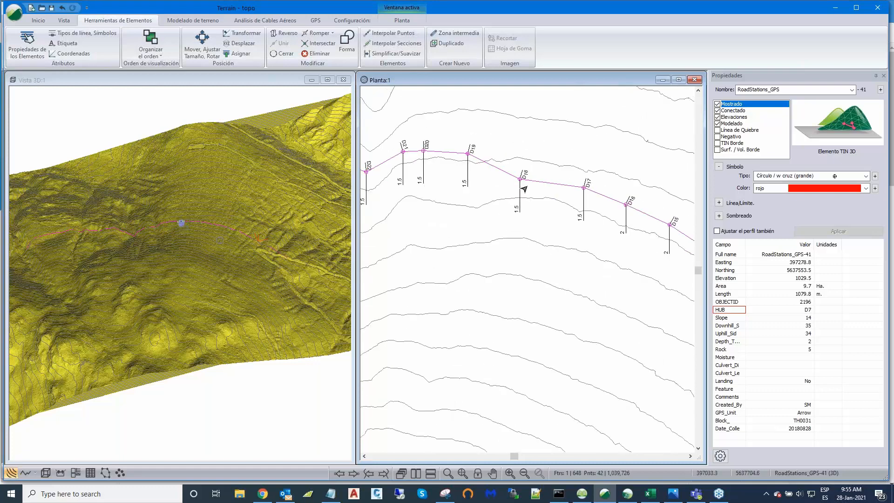
pyautogui.scroll(1, 512, 225)
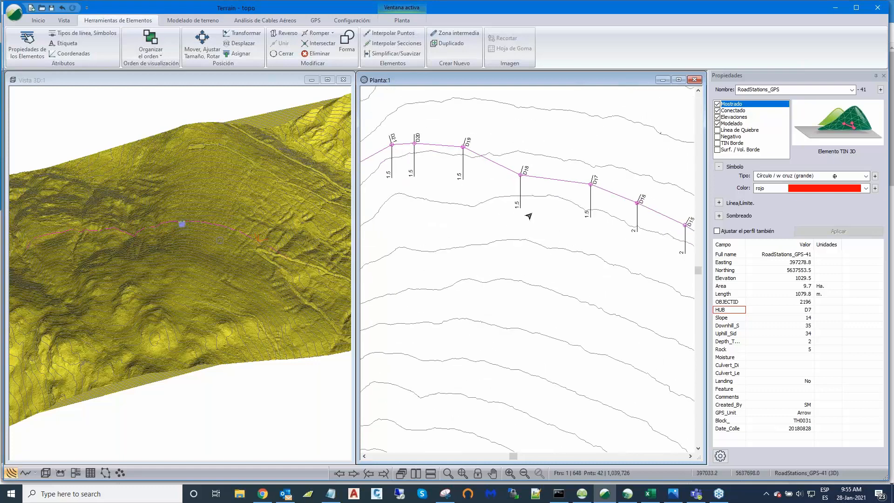
pyautogui.scroll(-1, 529, 216)
pyautogui.moveTo(488, 224); pyautogui.dragTo(451, 213, button='middle')
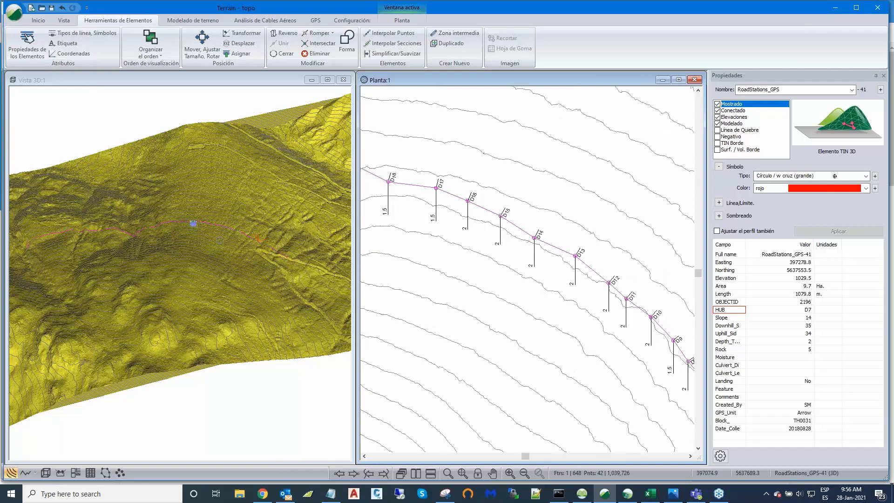
pyautogui.moveTo(651, 361); pyautogui.dragTo(603, 286, button='middle')
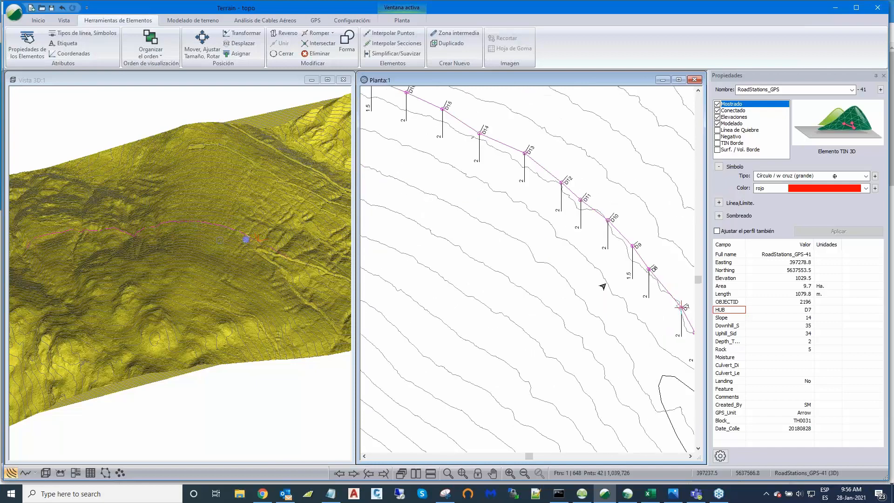
pyautogui.scroll(-1, 514, 255)
pyautogui.moveTo(515, 255); pyautogui.dragTo(594, 275, button='middle')
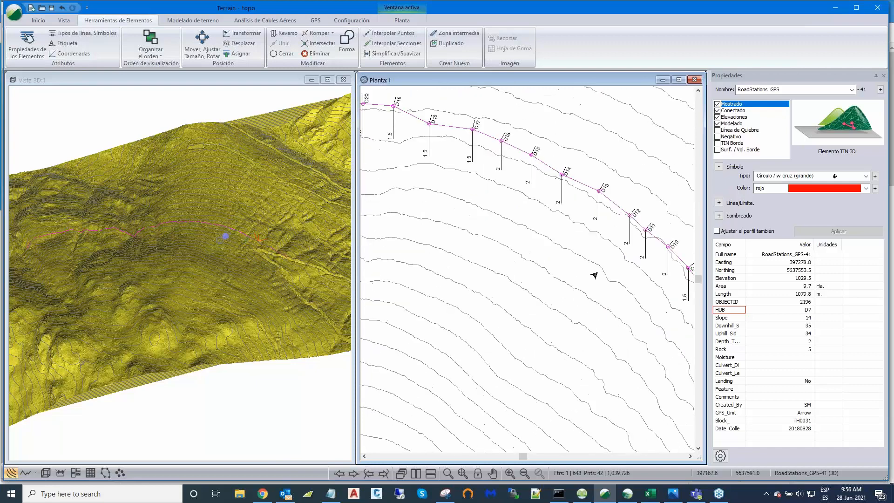
# Turn off the Usuario definido2 label in the plan window's label options and apply the change.
pyautogui.rightClick(537, 248)
pyautogui.click(585, 348)
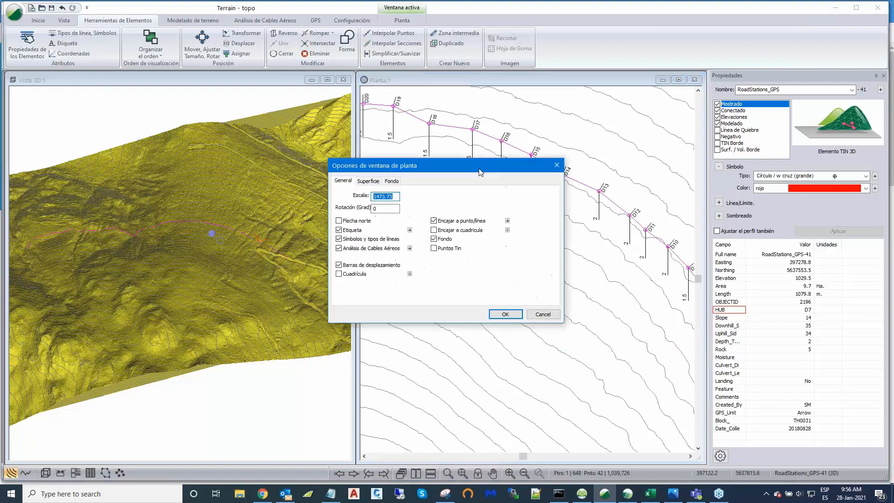
pyautogui.click(410, 230)
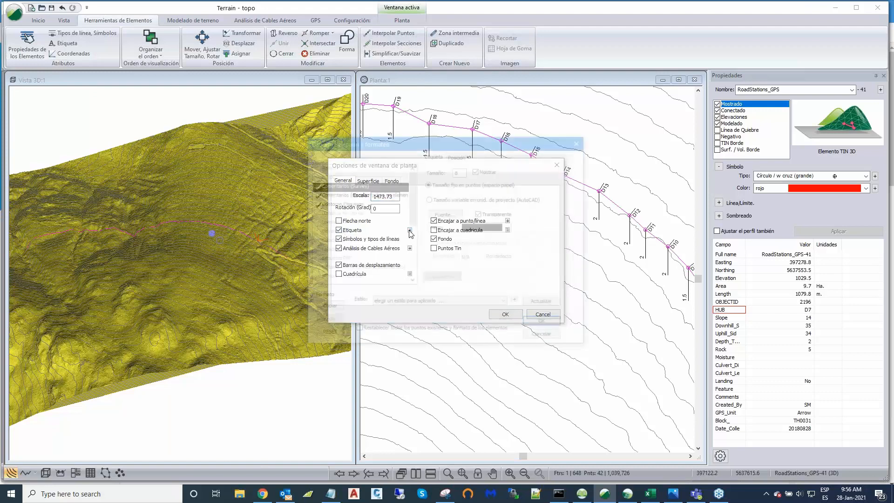
pyautogui.moveTo(410, 204); pyautogui.dragTo(413, 249)
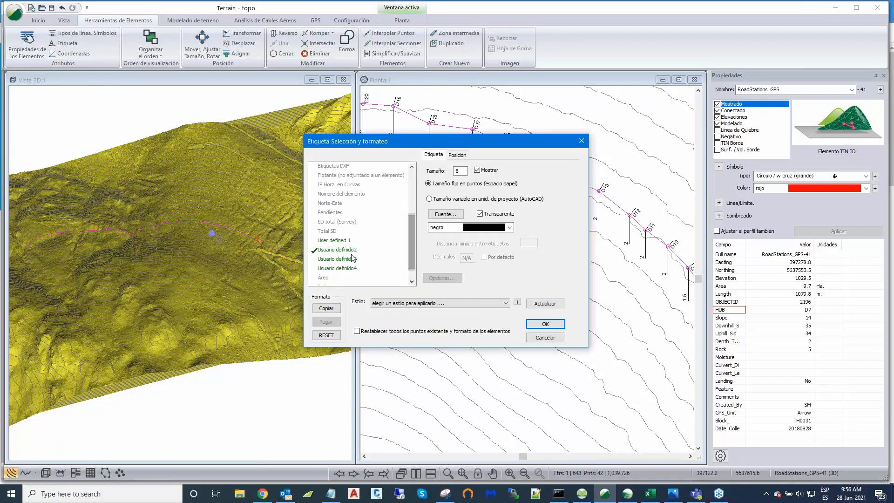
pyautogui.click(348, 250)
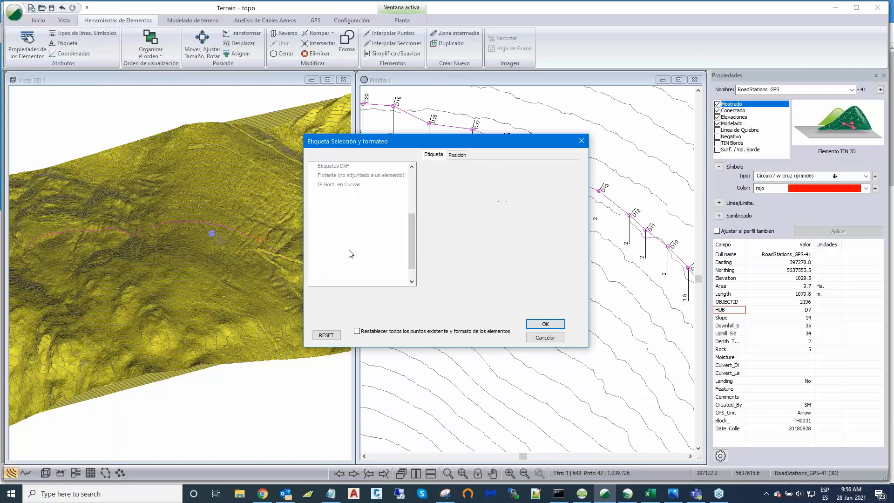
pyautogui.click(546, 325)
pyautogui.click(515, 314)
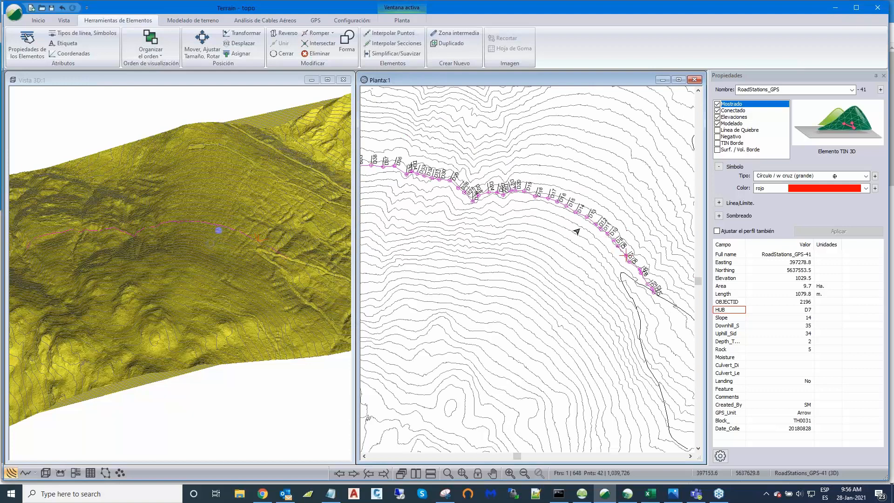
# Review the road line in the plan view with only its HUB comment labels displayed.
pyautogui.moveTo(576, 229); pyautogui.dragTo(649, 262, button='middle')
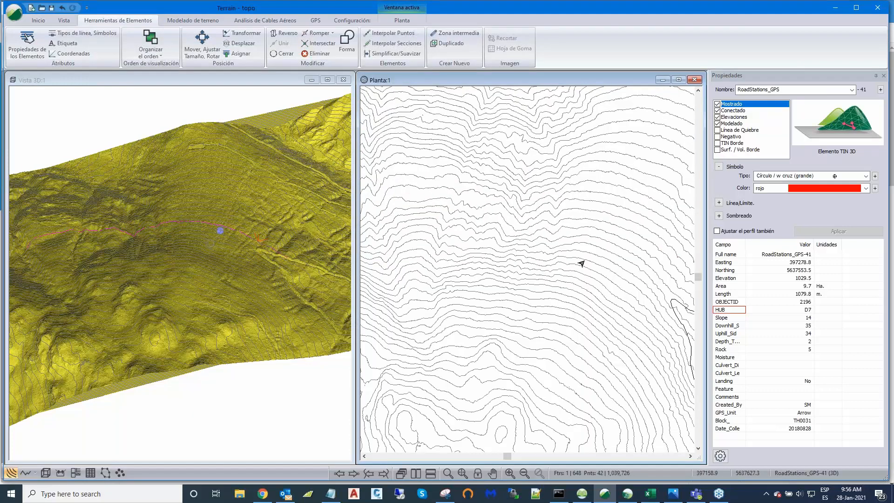
pyautogui.scroll(3, 581, 263)
pyautogui.moveTo(580, 232); pyautogui.dragTo(620, 297, button='middle')
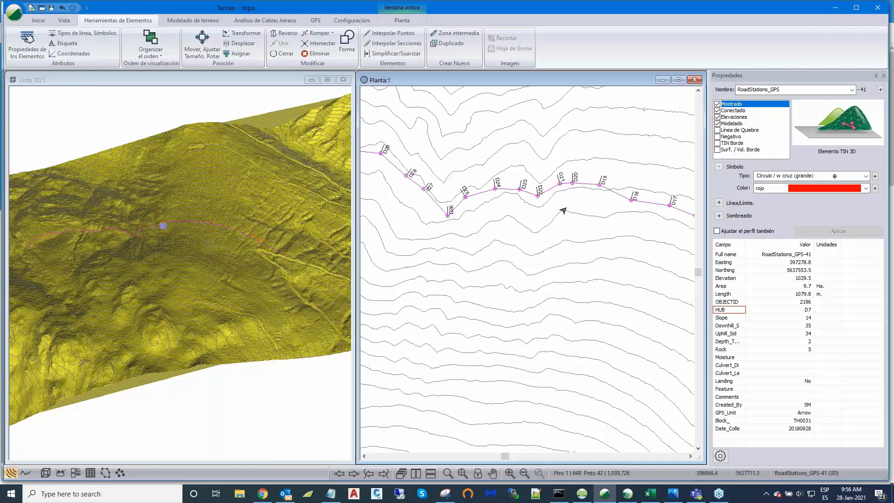
pyautogui.scroll(-1, 564, 211)
pyautogui.moveTo(563, 211); pyautogui.dragTo(539, 225, button='middle')
pyautogui.scroll(-3, 539, 225)
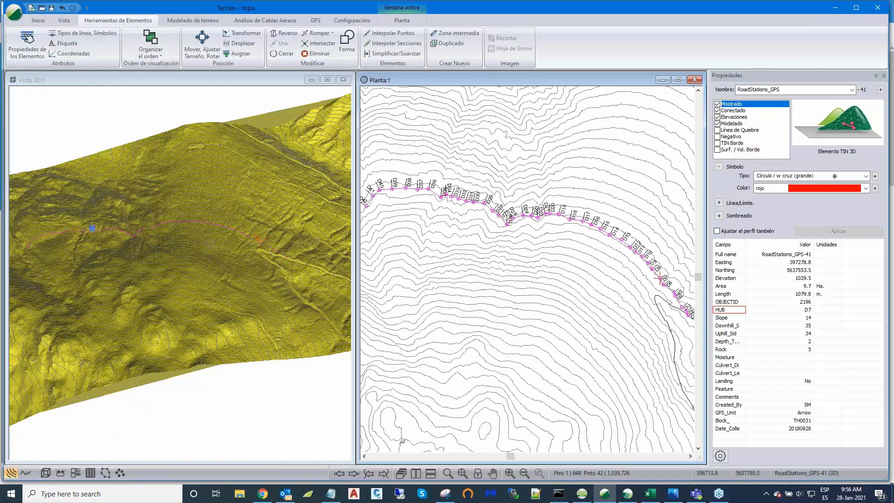
# Export the road line as a Softree Survey File (*.tr1) named P_Line_GPS, with the side-slope (Pendientes Laterales) calculation turned off.
pyautogui.click(14, 13)
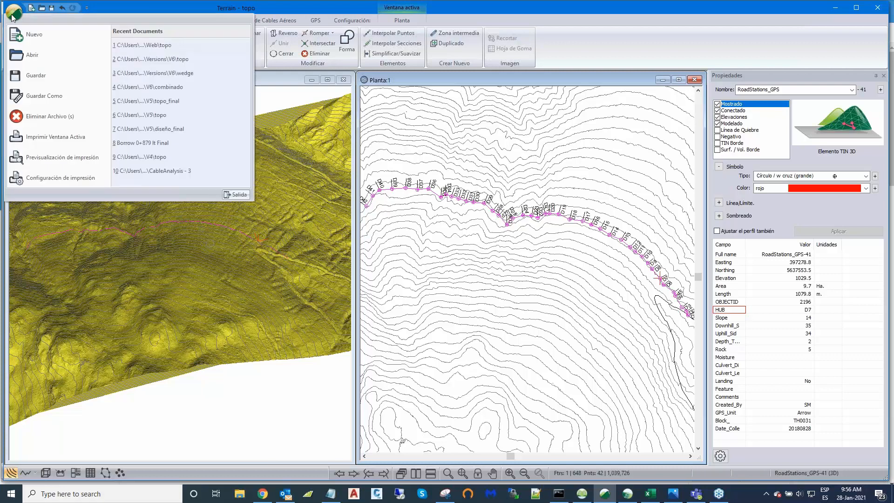
pyautogui.click(42, 96)
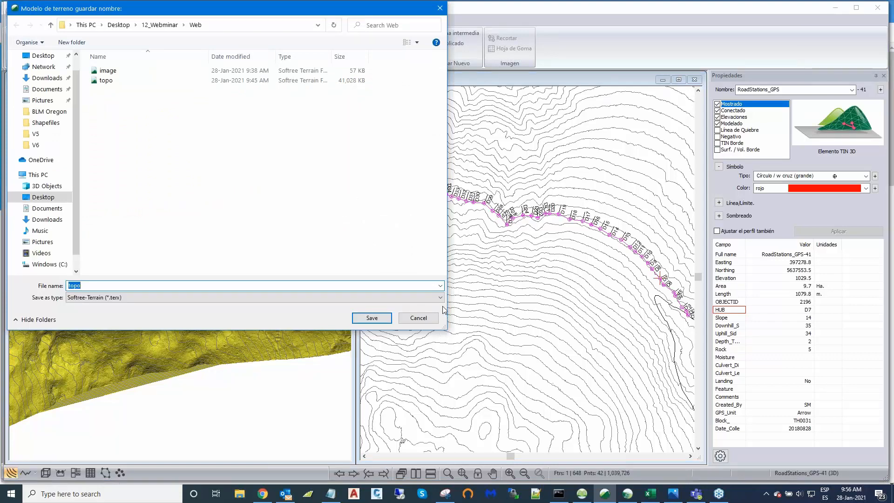
pyautogui.click(442, 298)
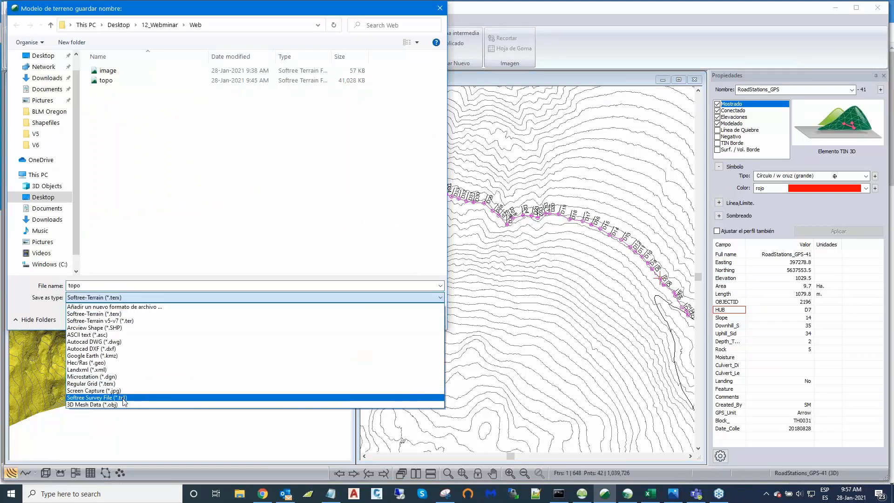
pyautogui.click(124, 398)
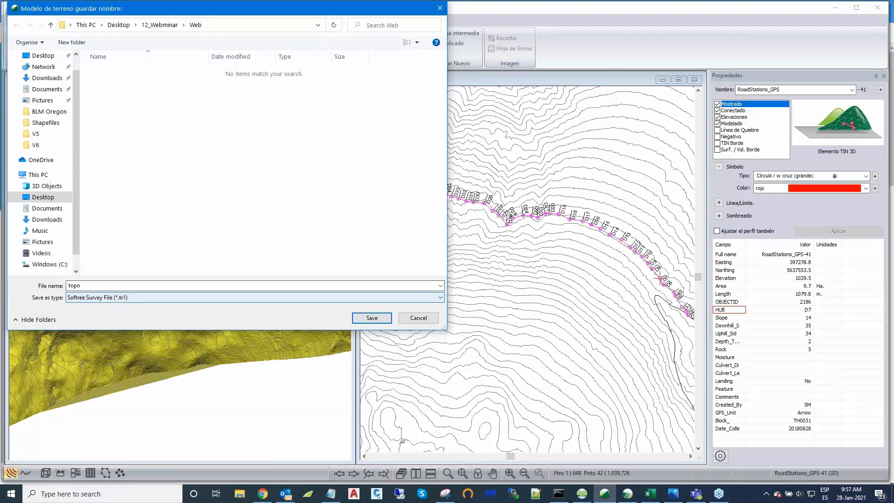
pyautogui.doubleClick(95, 286)
pyautogui.press('BackSpace')
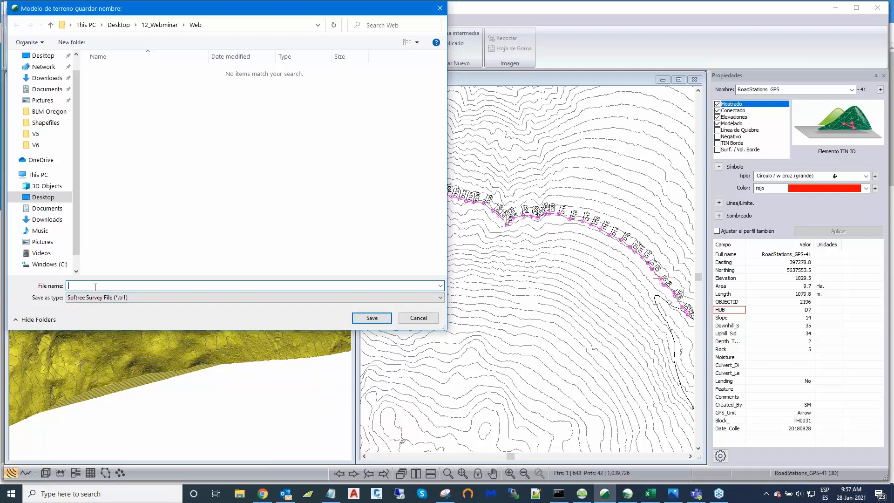
pyautogui.write('P_Line_GPS')
pyautogui.click(372, 318)
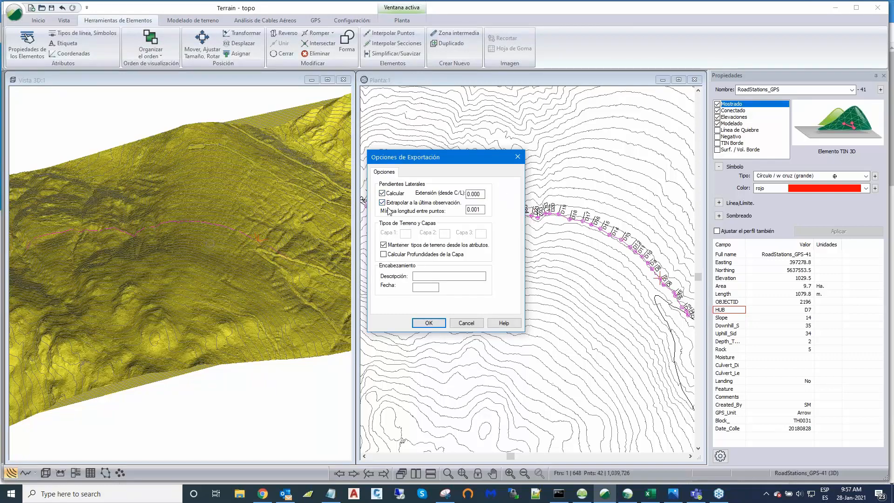
pyautogui.click(384, 194)
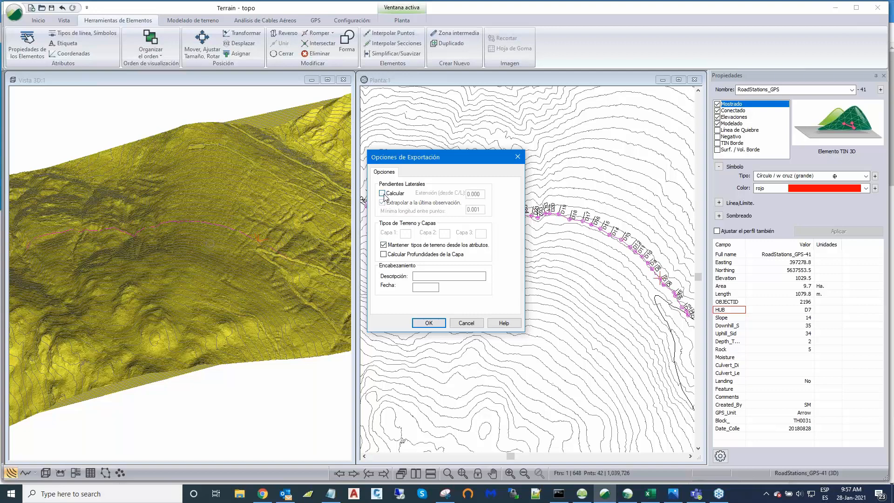
pyautogui.click(433, 326)
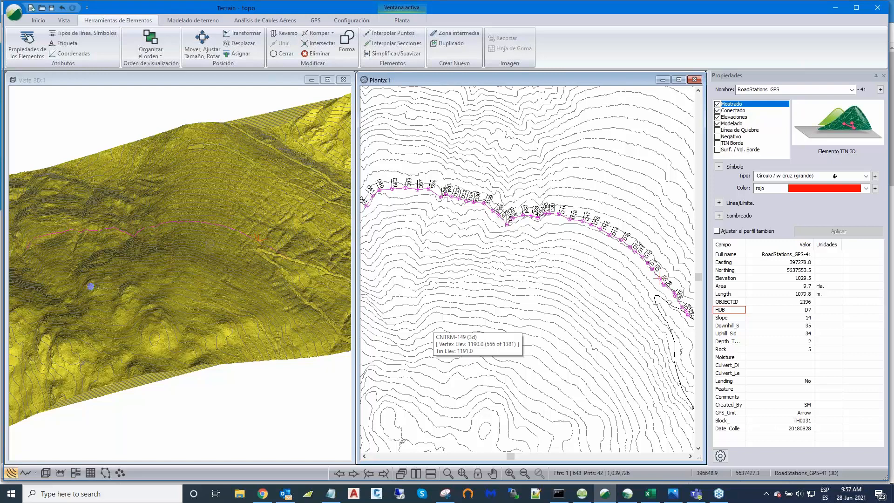
# Switch to the Ubicación application.
pyautogui.moveTo(421, 333)
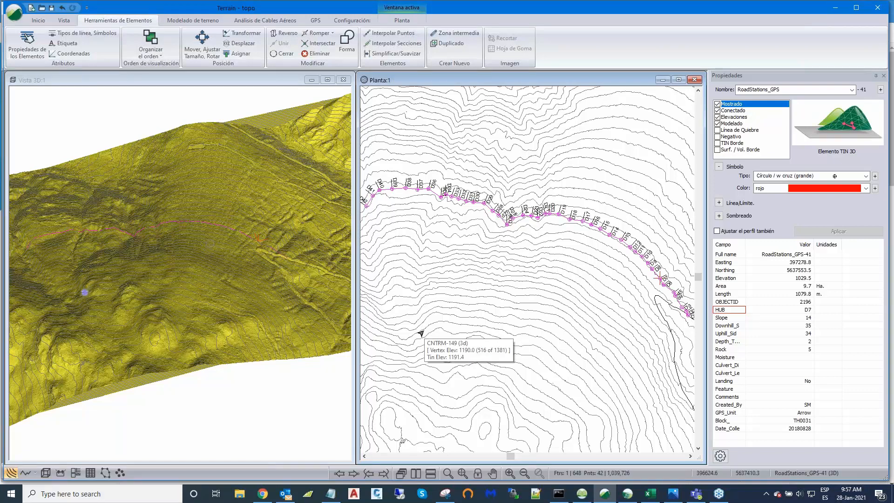
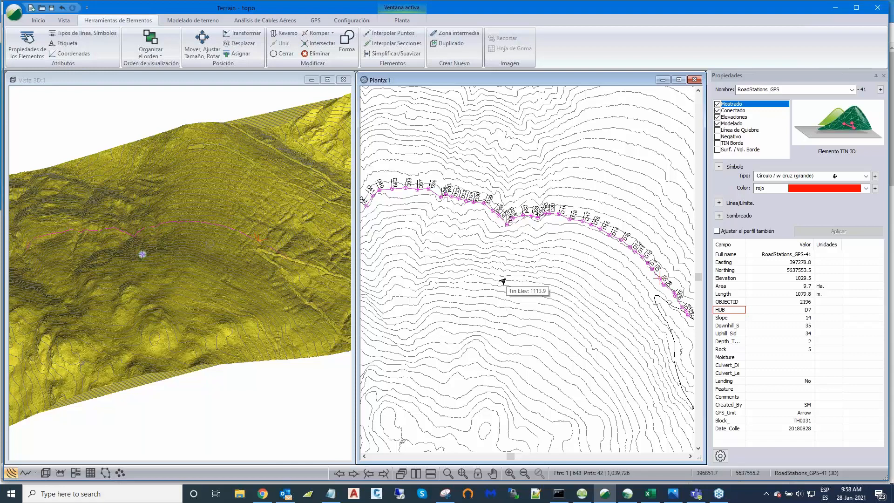
pyautogui.moveTo(629, 497)
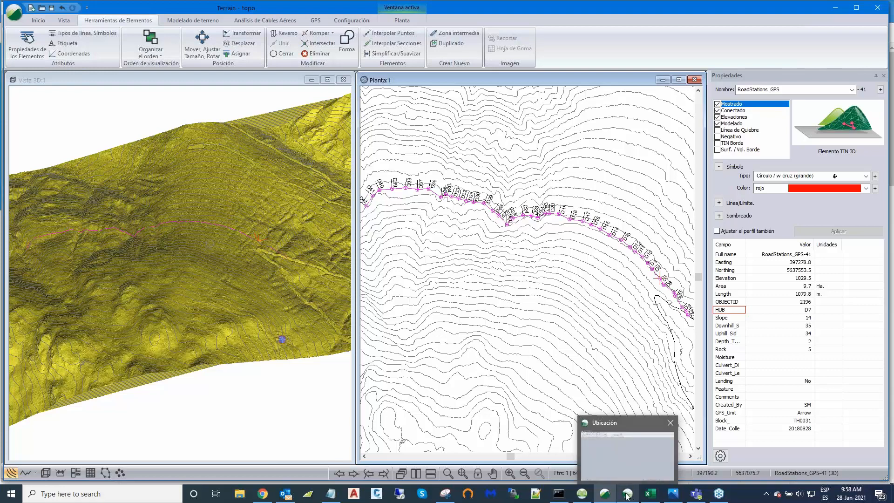
pyautogui.click(628, 496)
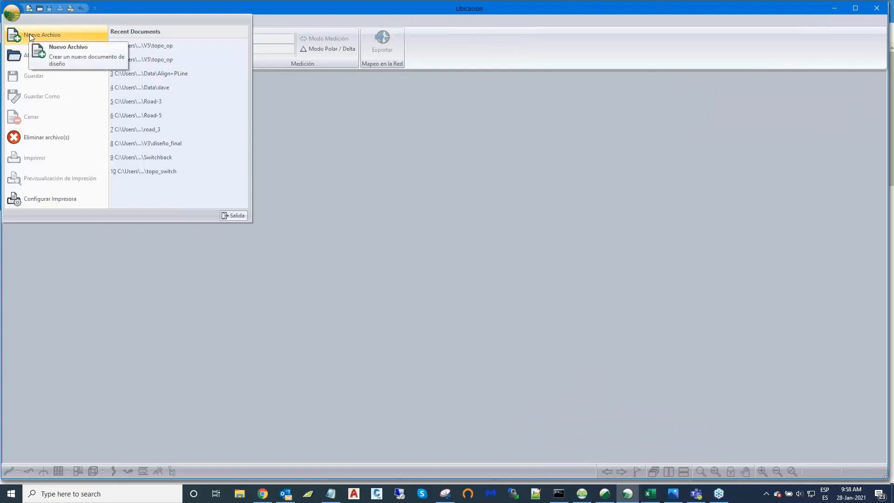
# Start a new design document and choose the topo terrain file from the 12_Webminar Web folder as the original ground surface.
pyautogui.click(30, 34)
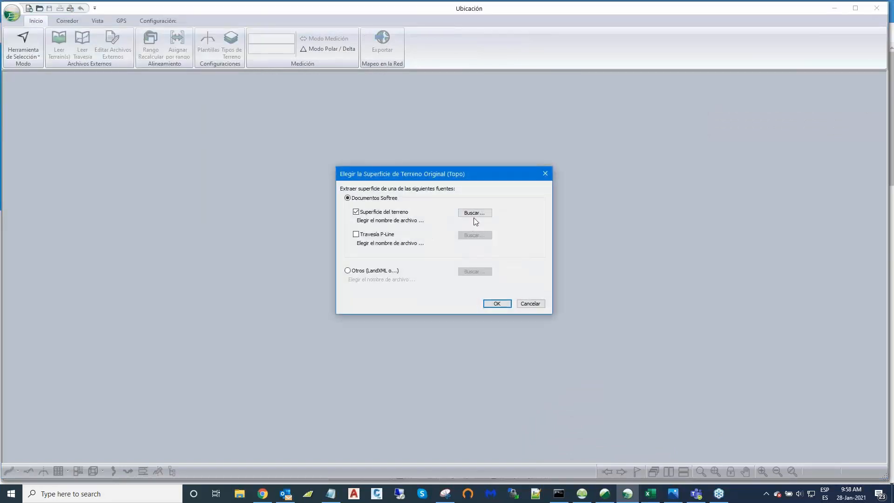
pyautogui.click(474, 216)
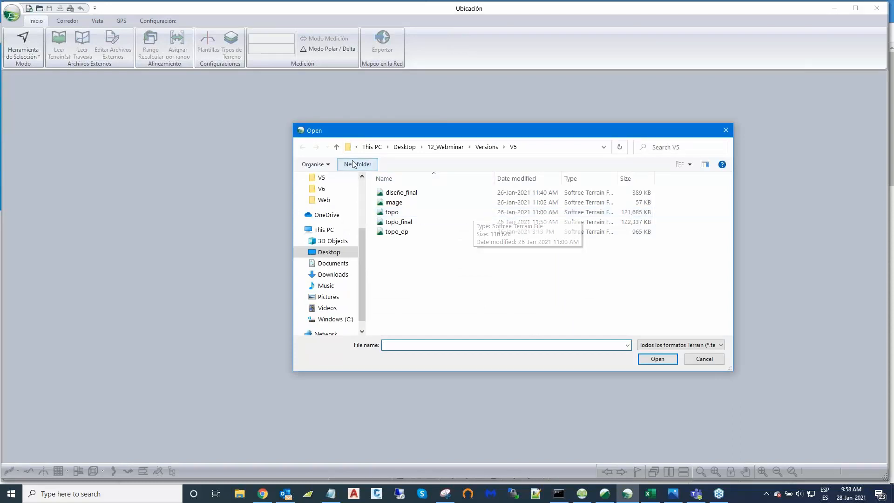
pyautogui.click(336, 147)
pyautogui.click(336, 147)
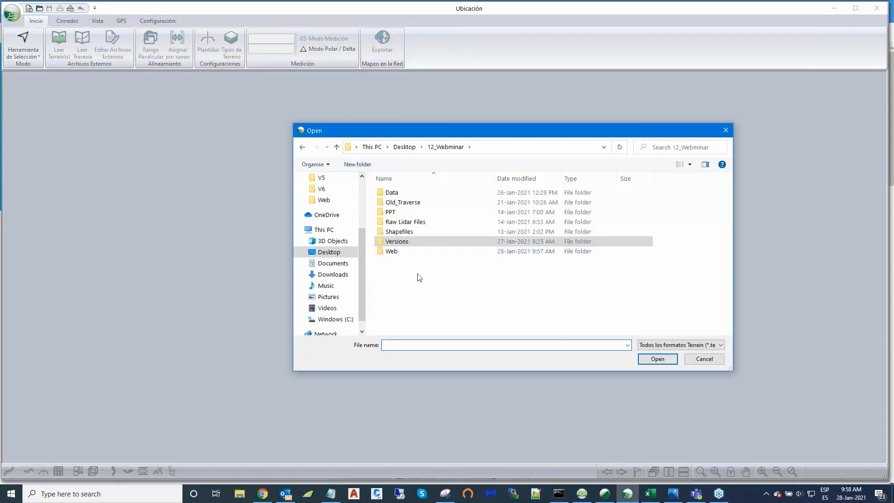
pyautogui.doubleClick(393, 252)
pyautogui.click(394, 205)
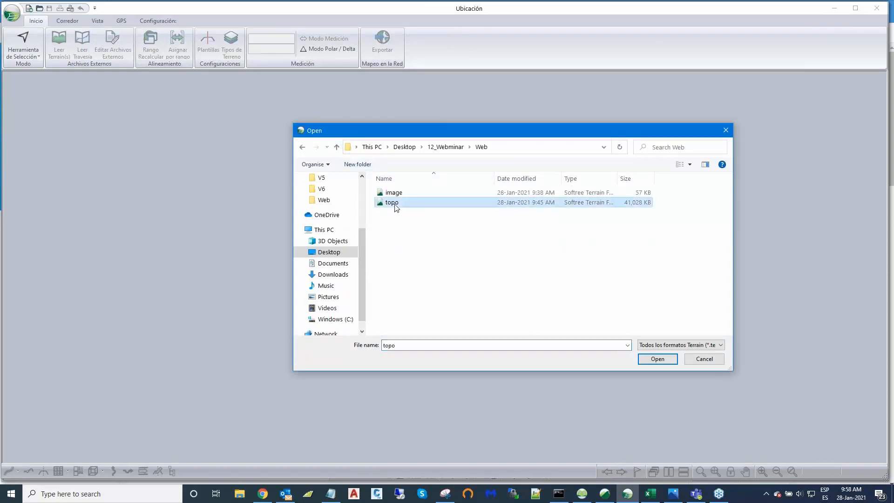
pyautogui.click(661, 359)
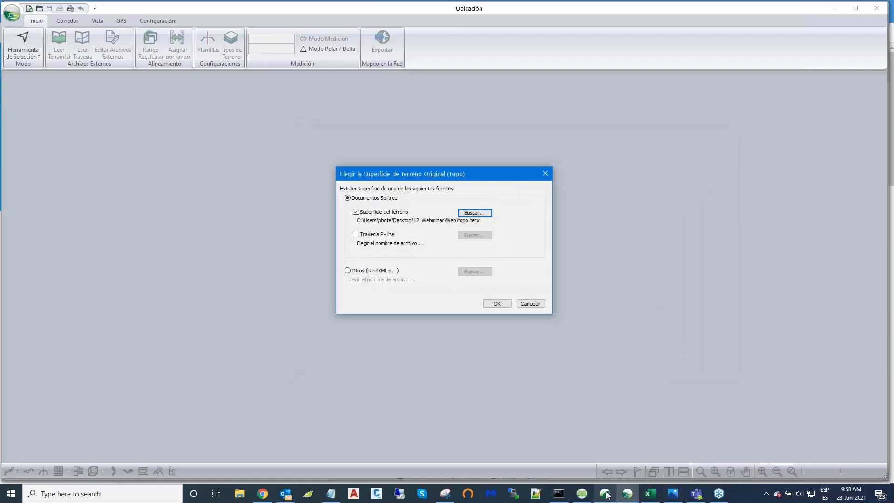
pyautogui.moveTo(606, 495)
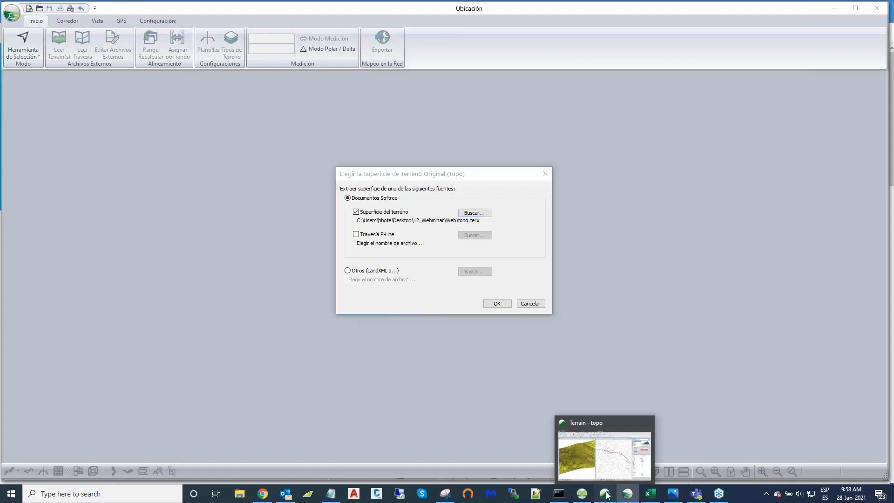
pyautogui.click(608, 495)
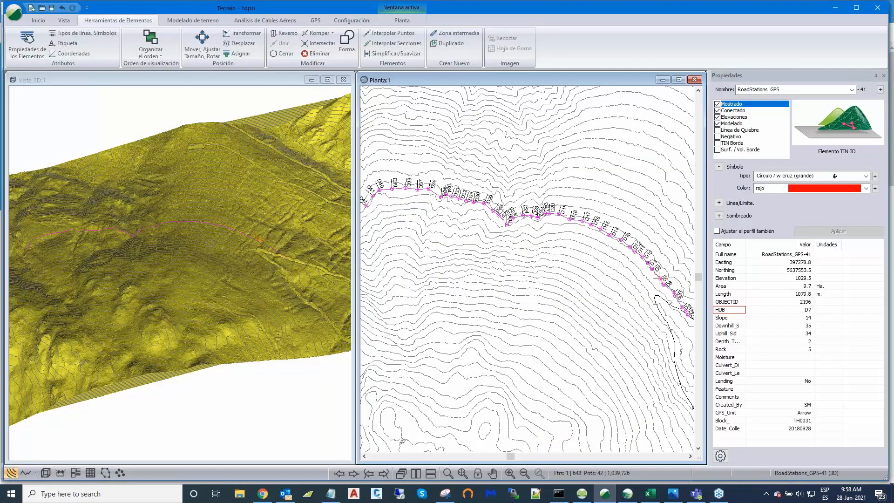
pyautogui.click(101, 284)
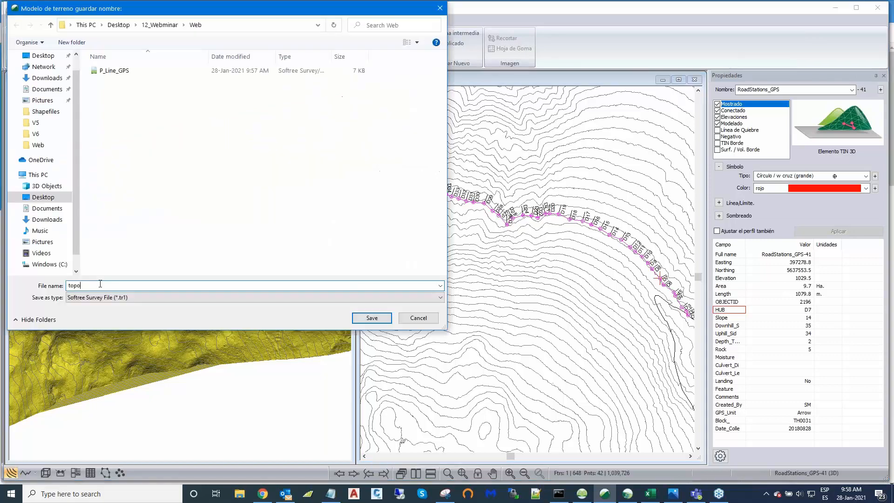
pyautogui.press('BackSpace')
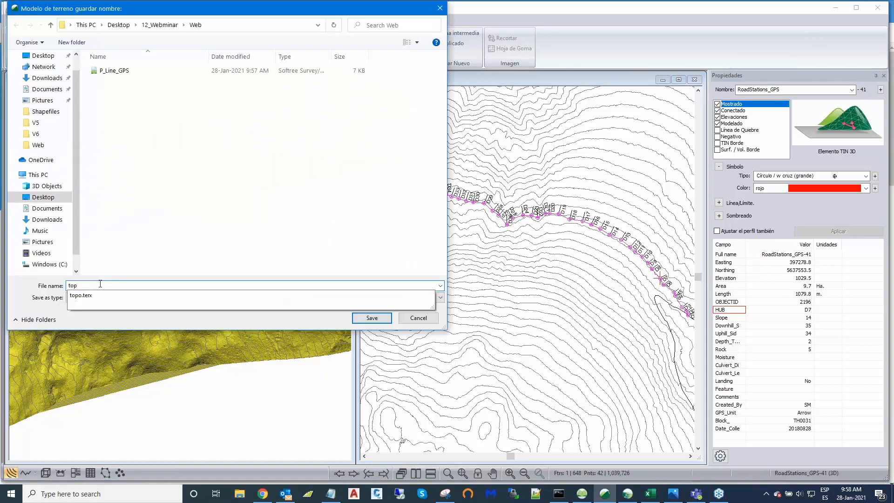
pyautogui.press('BackSpace')
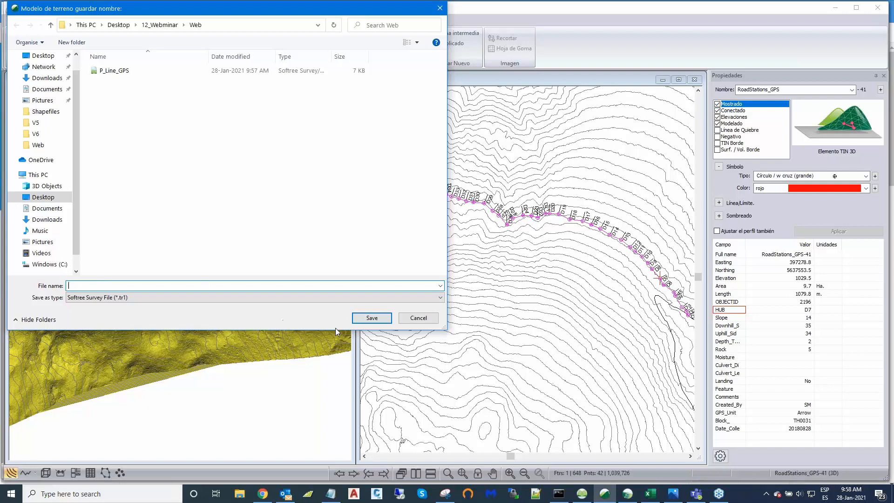
pyautogui.click(413, 318)
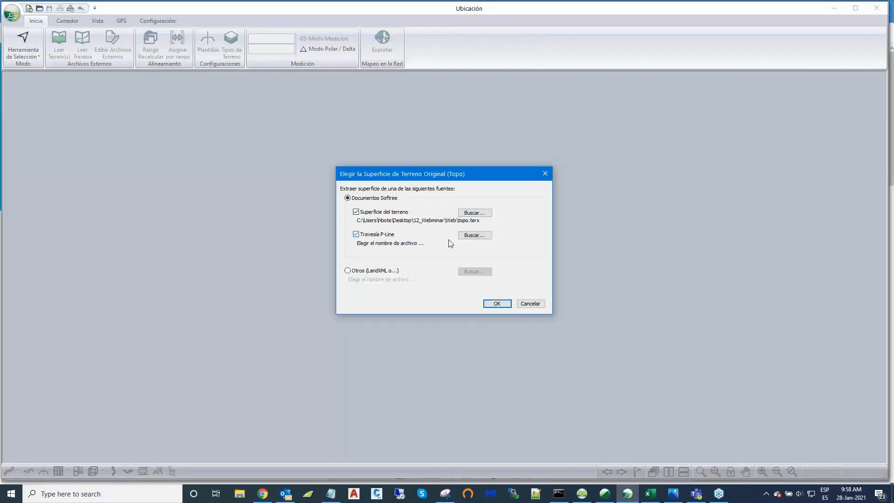
# Add the P_Line_GPS traverse file as the P-Line (Travesía P-Line) source and create the road design from both sources.
pyautogui.click(471, 235)
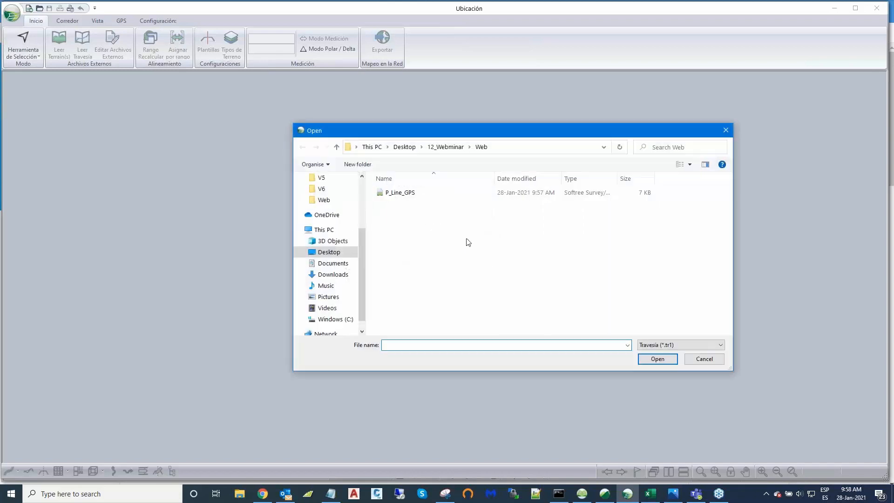
pyautogui.click(404, 193)
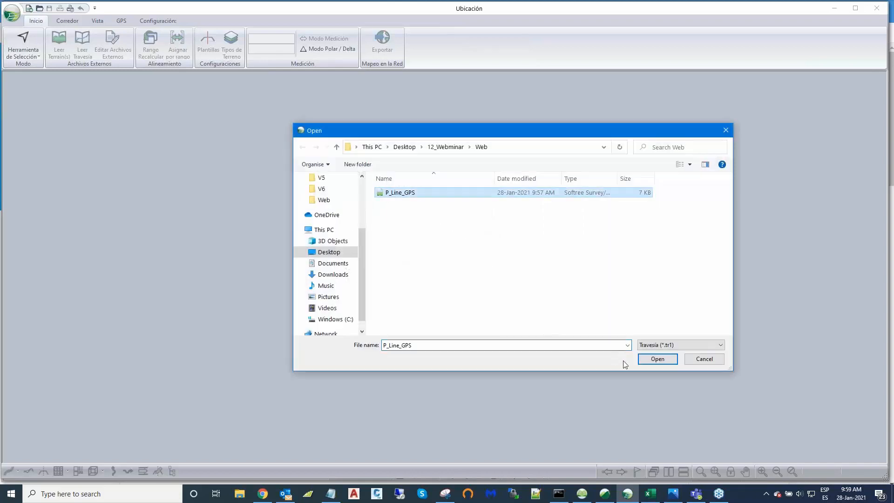
pyautogui.click(656, 359)
pyautogui.click(496, 303)
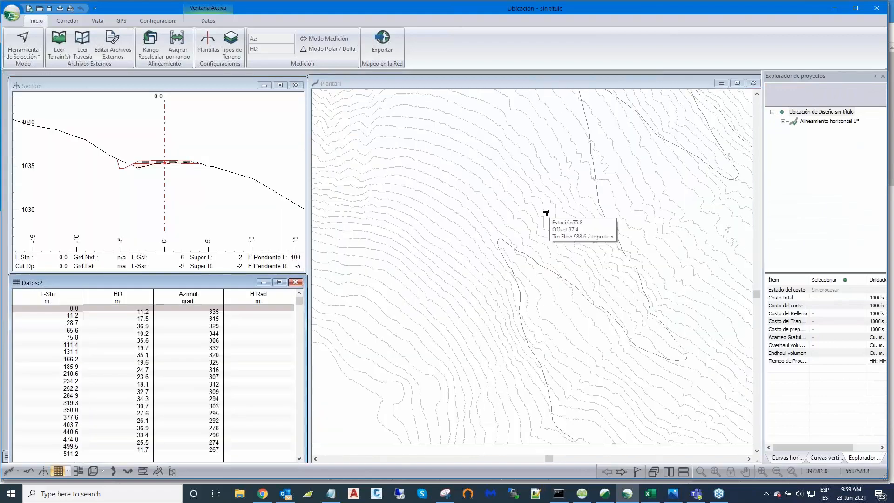
pyautogui.moveTo(543, 213); pyautogui.dragTo(637, 248, button='middle')
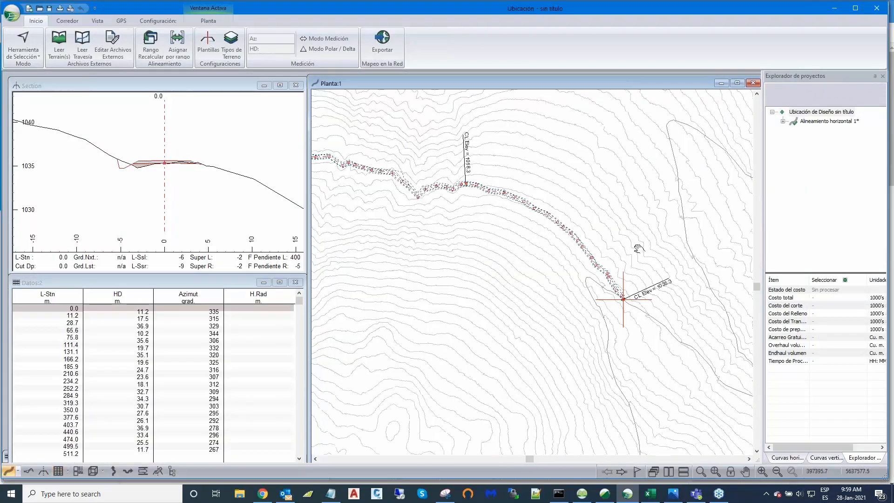
pyautogui.moveTo(583, 214); pyautogui.dragTo(576, 254, button='middle')
pyautogui.scroll(1, 548, 249)
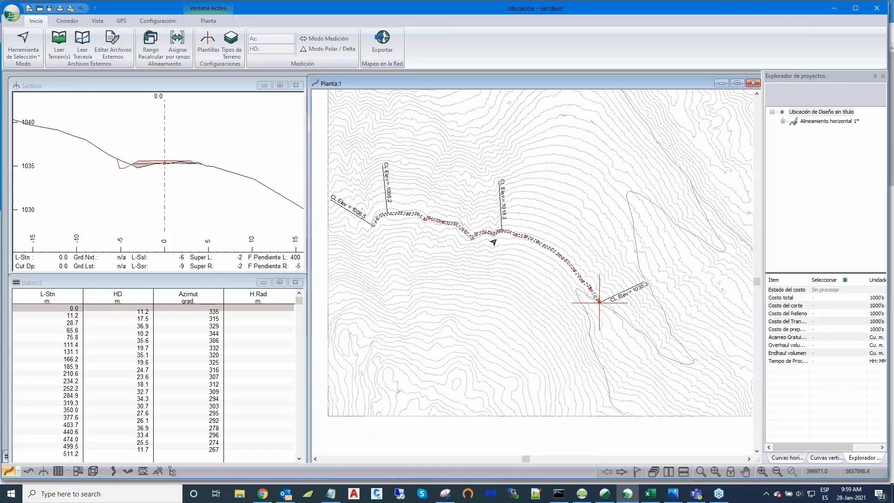
# Reposition the Section and Datos windows slightly up and to the left within the workspace.
pyautogui.moveTo(216, 86); pyautogui.dragTo(212, 81)
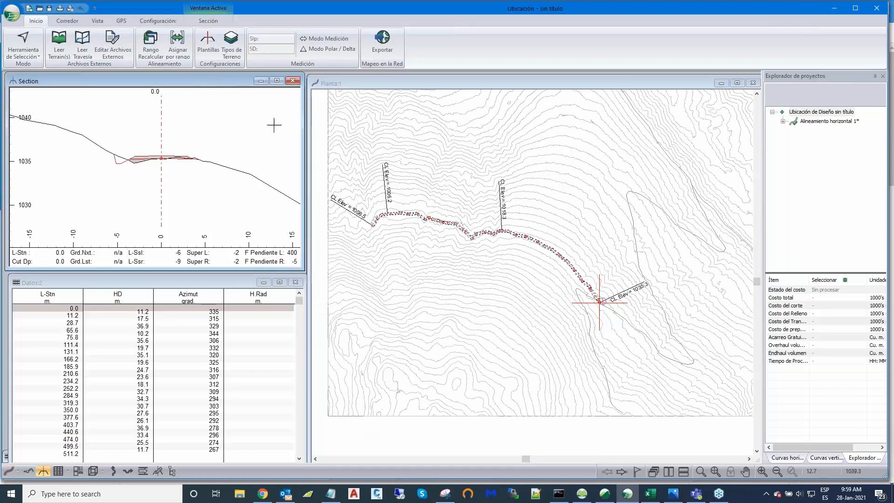
pyautogui.click(199, 284)
pyautogui.moveTo(199, 285); pyautogui.dragTo(194, 283)
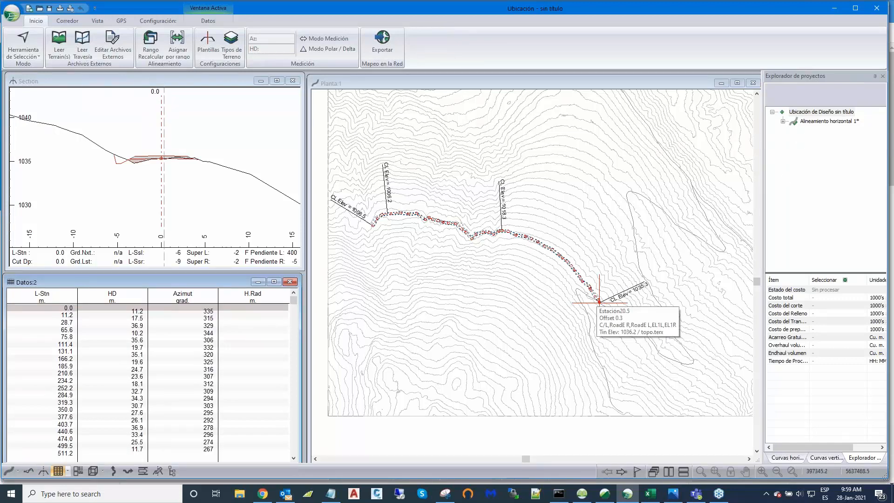
# Examine the road alignment and its edge lines up close in the plan view, along with the cross section.
pyautogui.scroll(1, 580, 284)
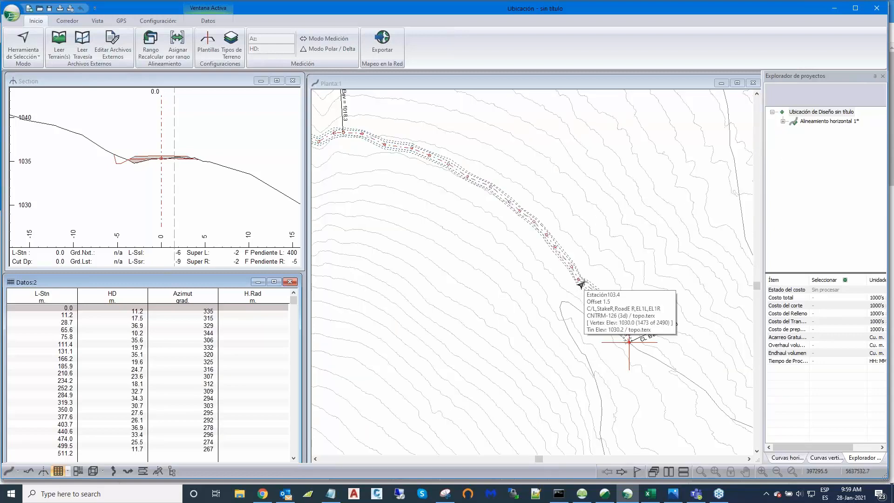
pyautogui.scroll(1, 585, 288)
pyautogui.scroll(3, 601, 326)
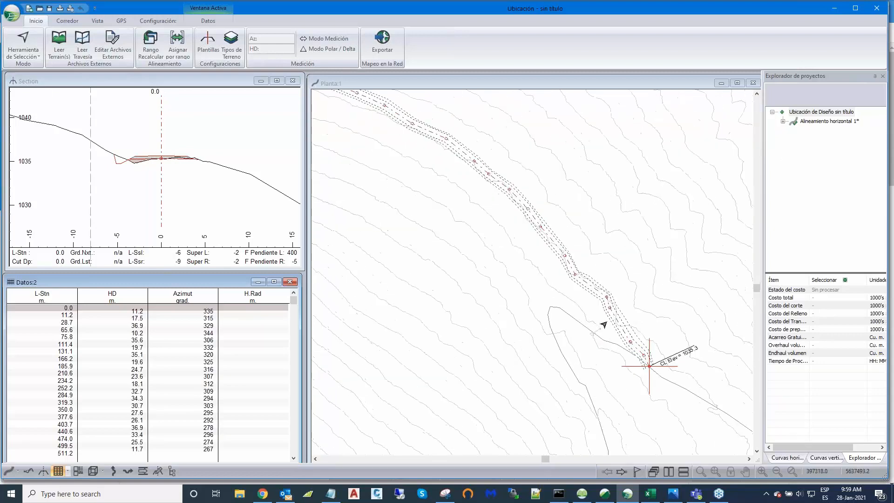
pyautogui.moveTo(535, 175); pyautogui.dragTo(607, 233, button='middle')
pyautogui.moveTo(549, 198); pyautogui.dragTo(543, 287, button='middle')
pyautogui.scroll(1, 501, 267)
pyautogui.scroll(1, 500, 226)
pyautogui.scroll(3, 500, 225)
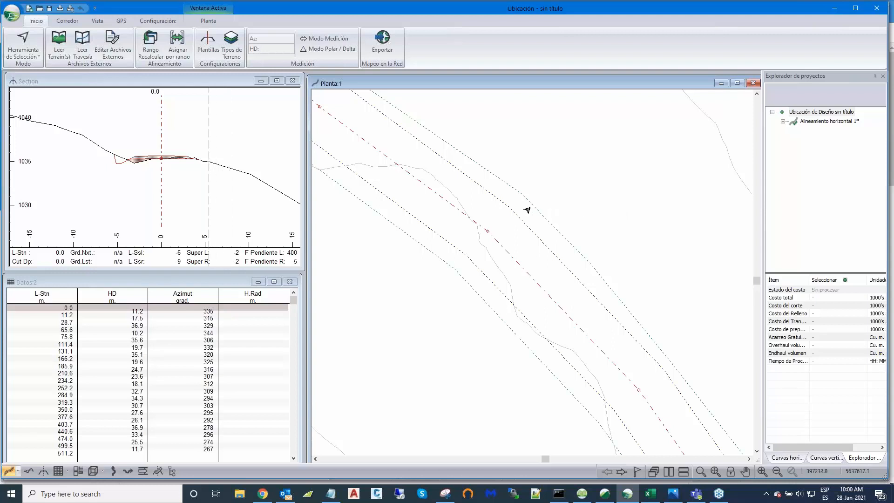
pyautogui.scroll(2, 542, 216)
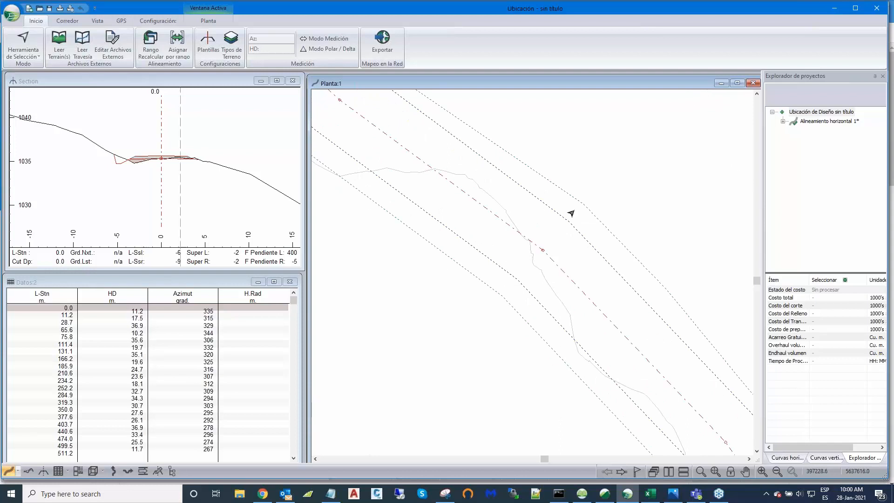
pyautogui.scroll(3, 177, 165)
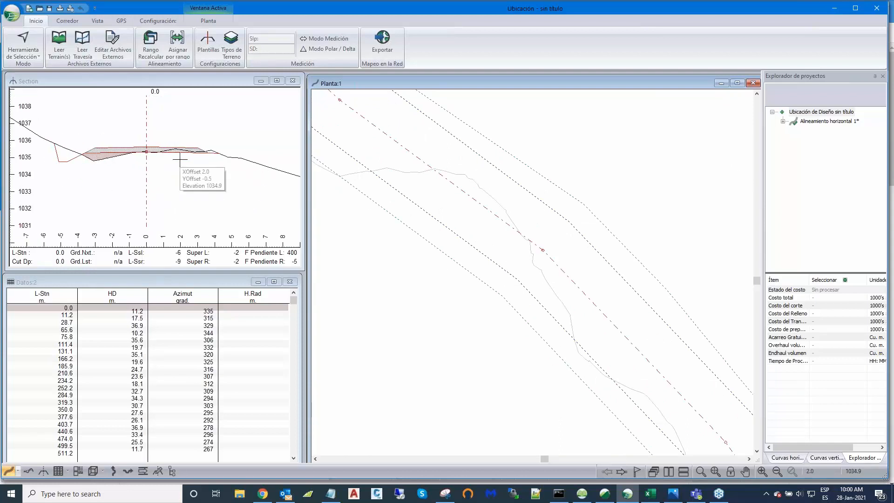
# Measure the distance across the road between its edge lines near station 210.6 in the plan view.
pyautogui.rightClick(436, 263)
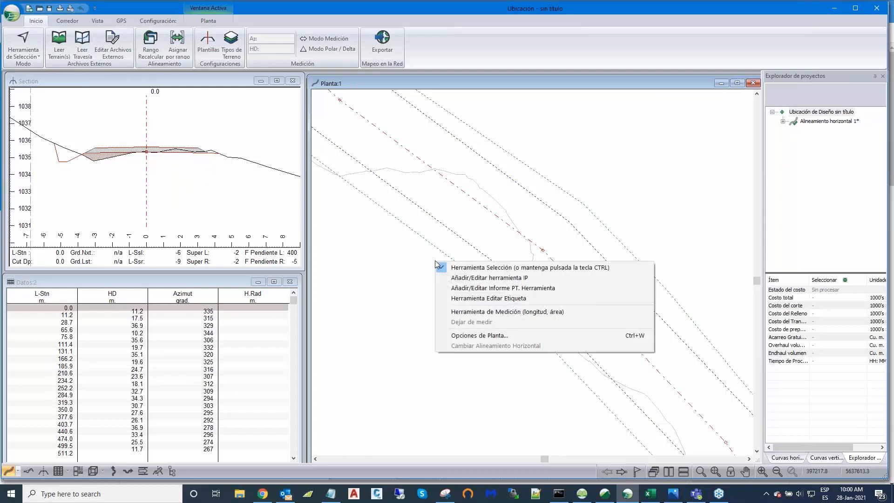
pyautogui.click(466, 312)
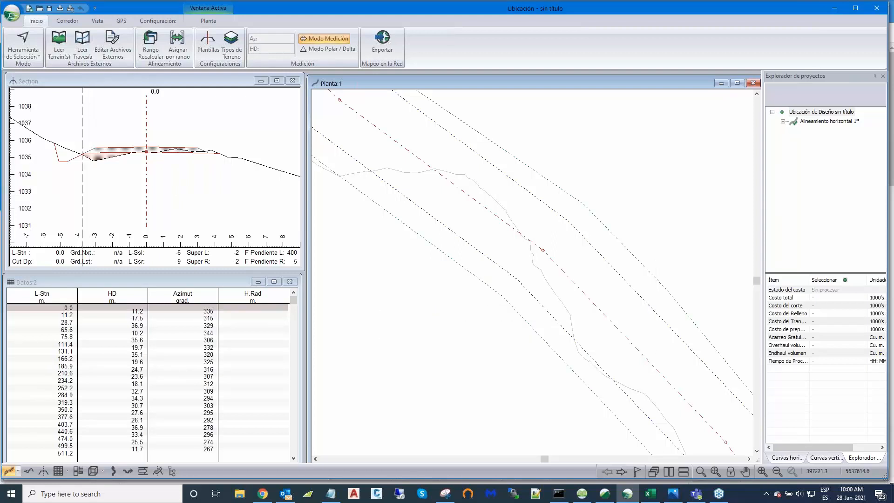
pyautogui.click(542, 250)
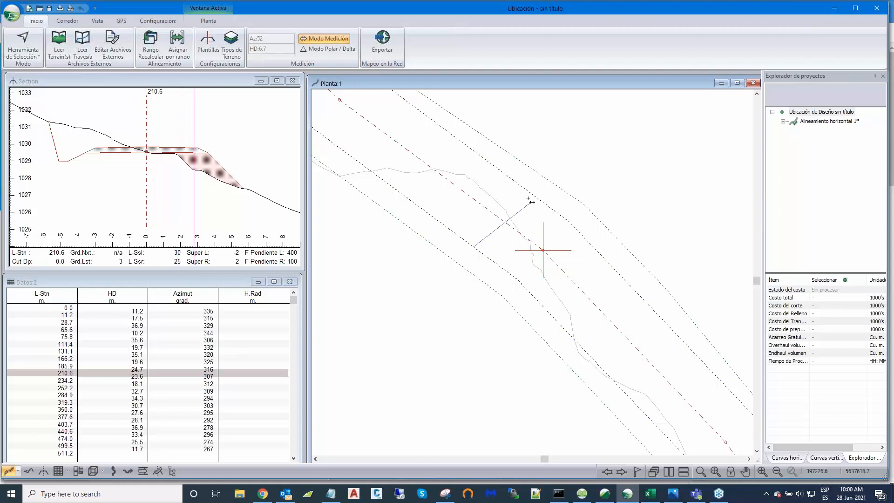
pyautogui.press('Escape')
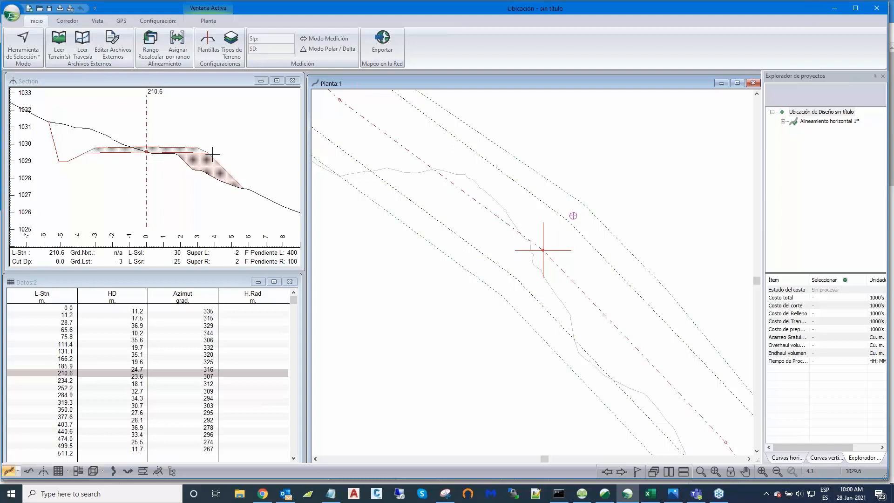
pyautogui.scroll(1, 186, 179)
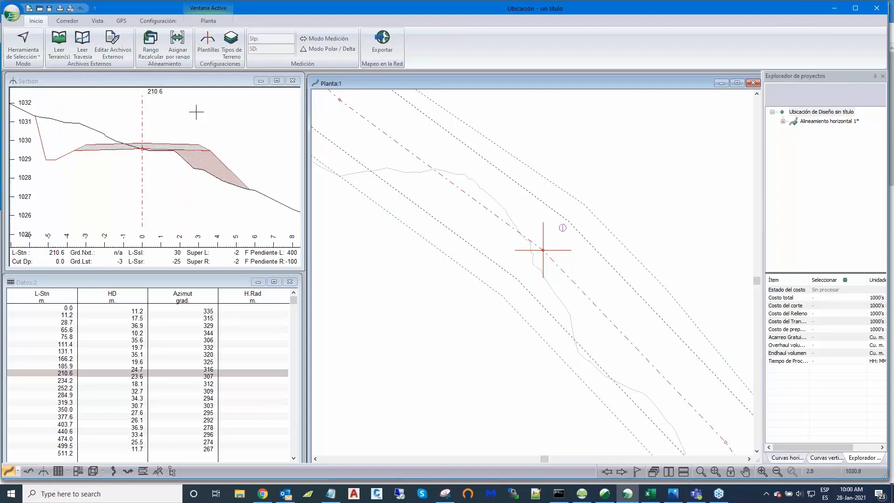
# Open the template editor and compare the previews of the Resource Low Volume, Rural, Urban and Landing templates.
pyautogui.click(207, 41)
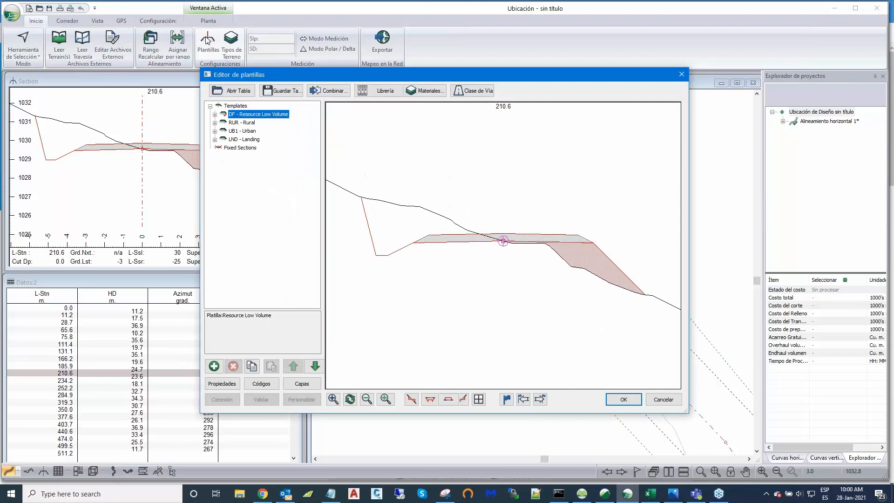
pyautogui.click(242, 123)
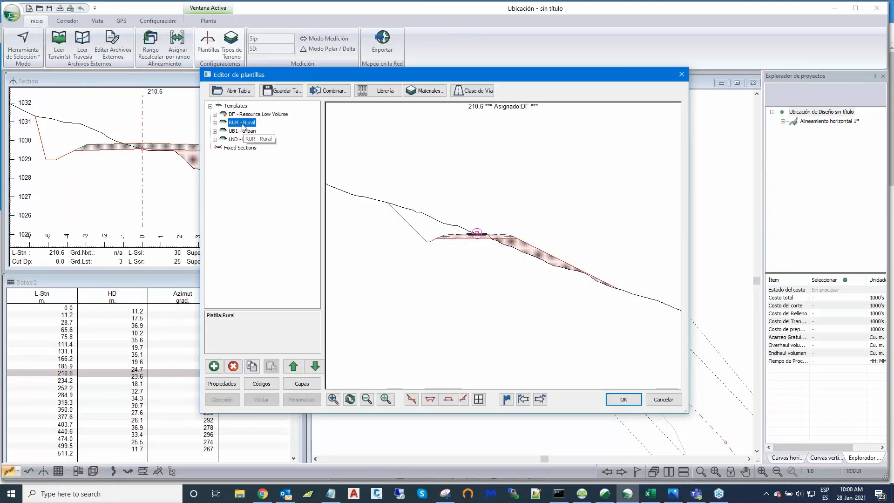
pyautogui.click(243, 117)
pyautogui.click(243, 125)
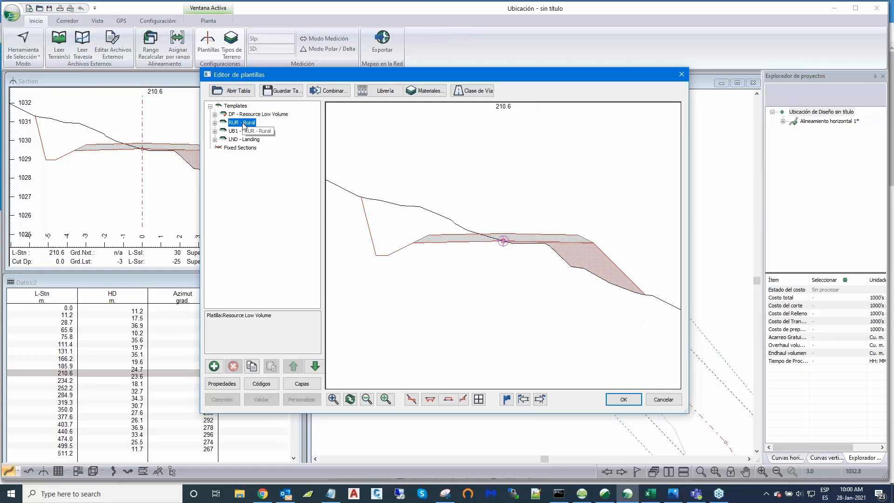
pyautogui.click(247, 132)
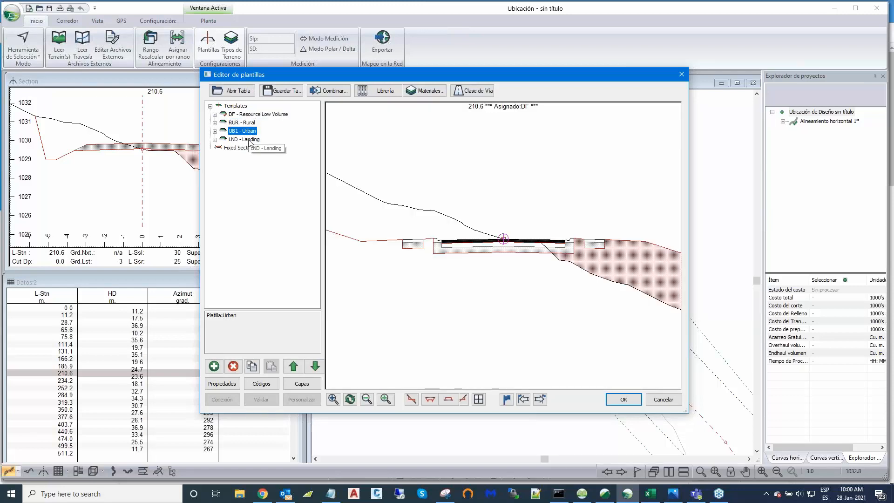
pyautogui.click(250, 140)
pyautogui.click(250, 116)
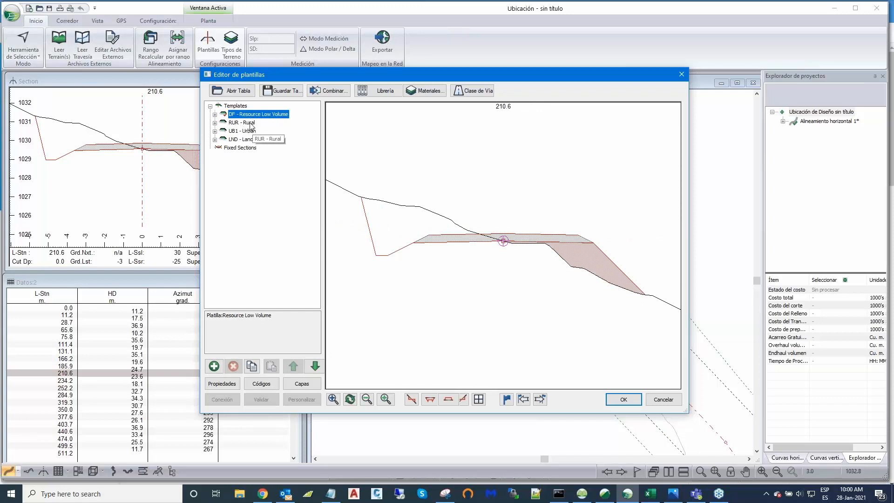
pyautogui.click(251, 125)
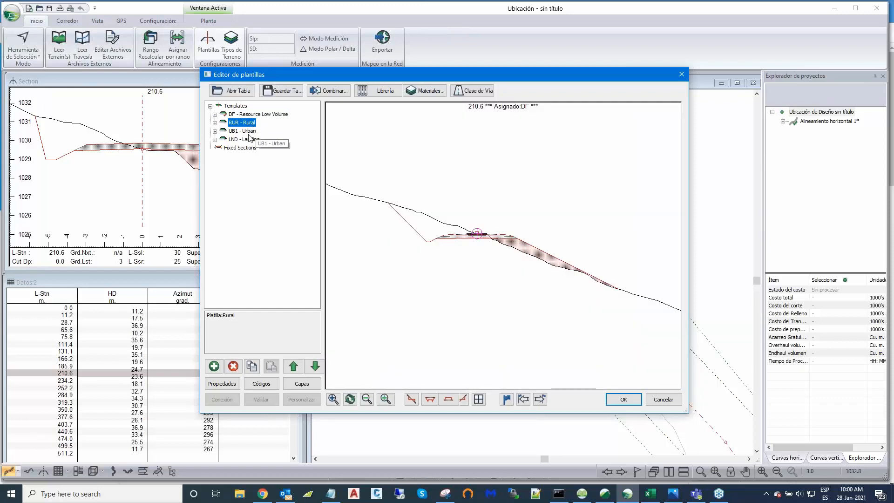
pyautogui.click(249, 133)
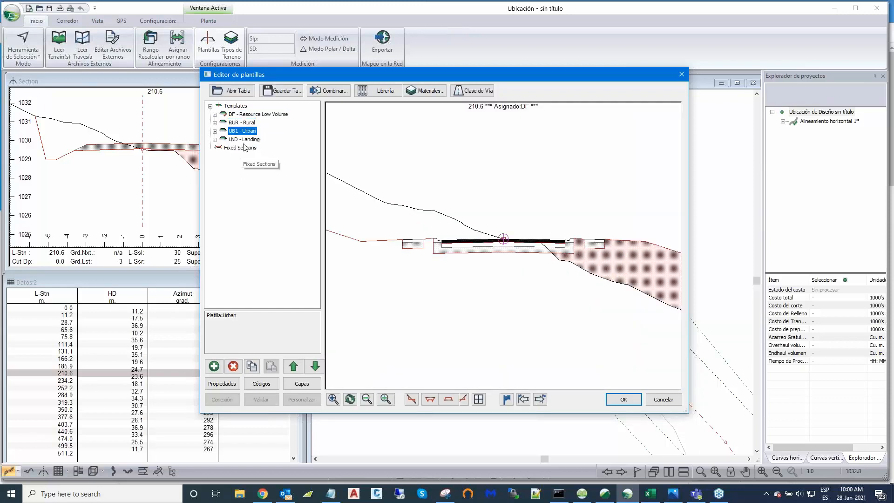
pyautogui.click(246, 140)
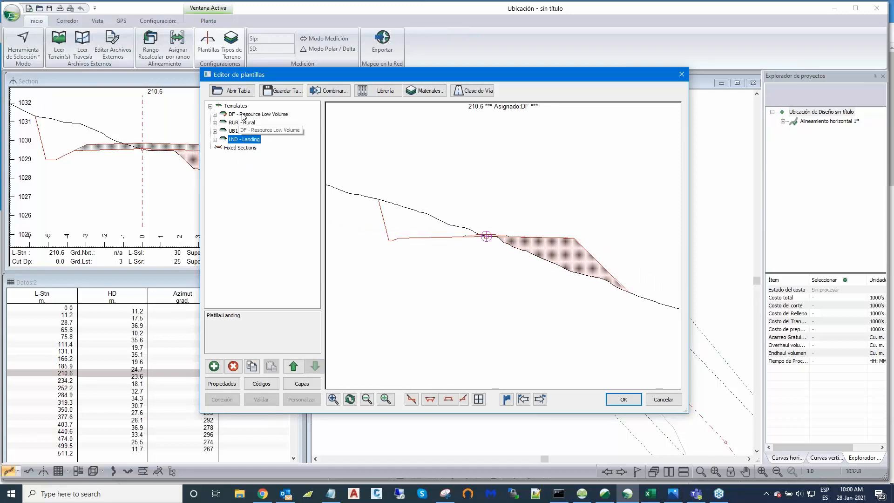
pyautogui.click(243, 117)
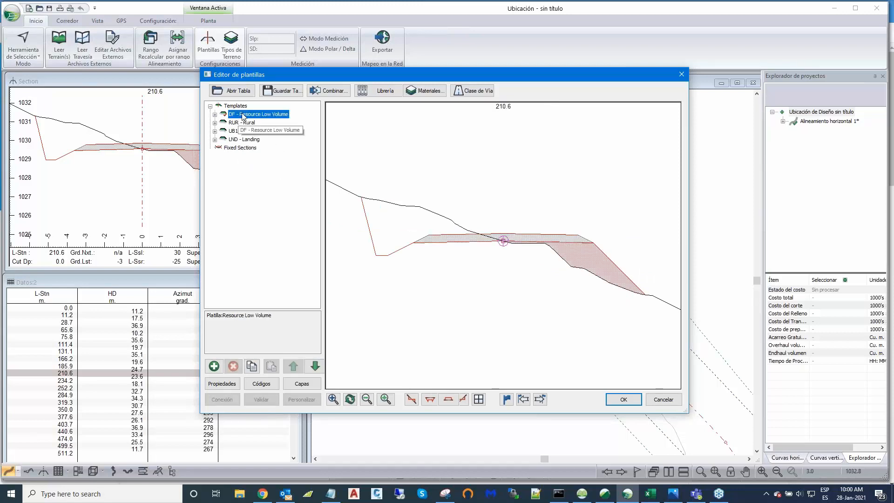
# List the components of the DF - Resource Low Volume template and review the component library categories without importing any.
pyautogui.click(215, 115)
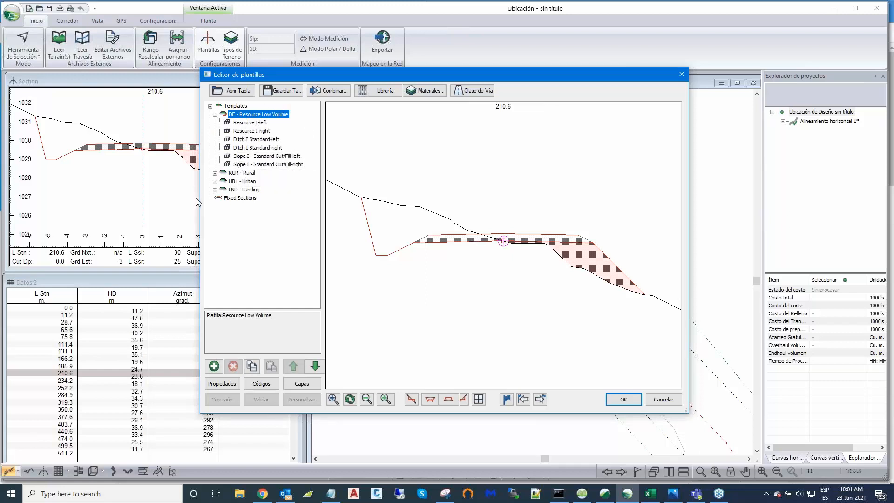
pyautogui.click(386, 91)
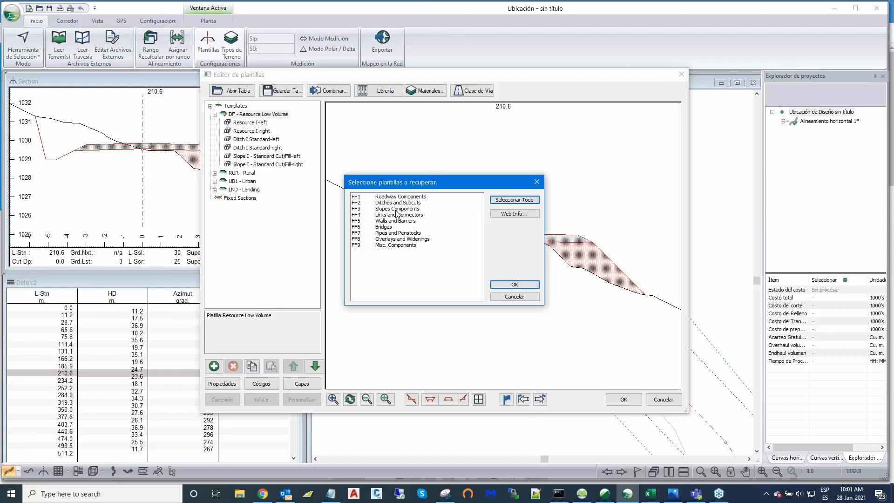
pyautogui.click(517, 297)
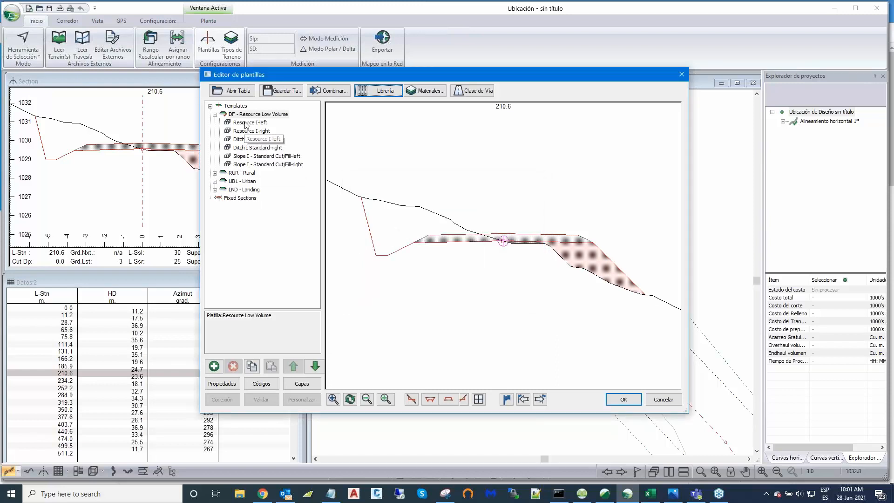
# Set the default Width of the Resource I-left component in the DF template to 2.5 m.
pyautogui.click(246, 123)
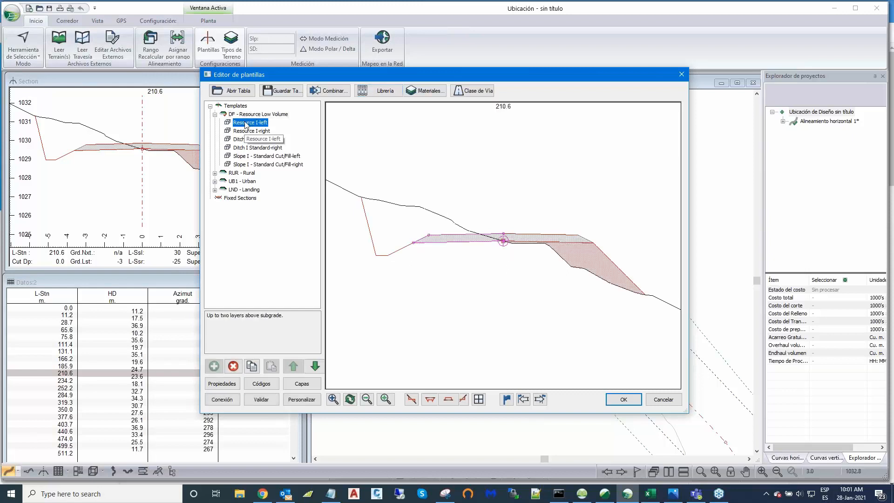
pyautogui.moveTo(544, 245)
pyautogui.click(222, 384)
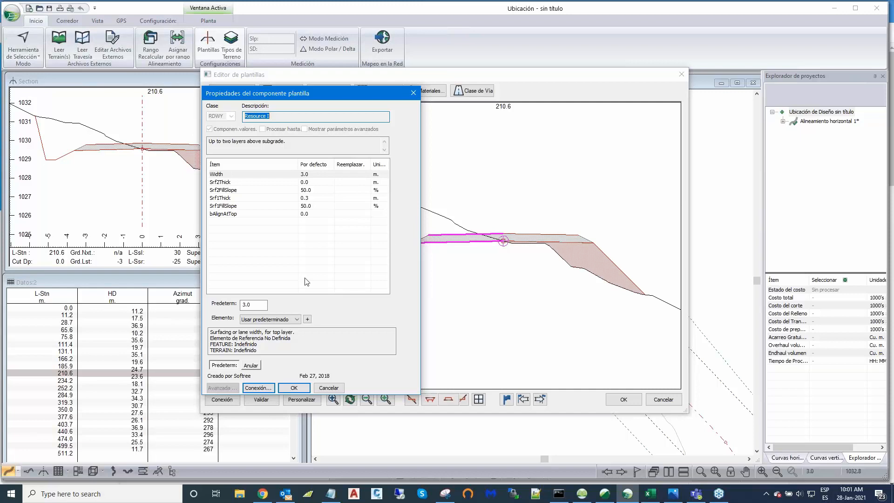
pyautogui.click(243, 303)
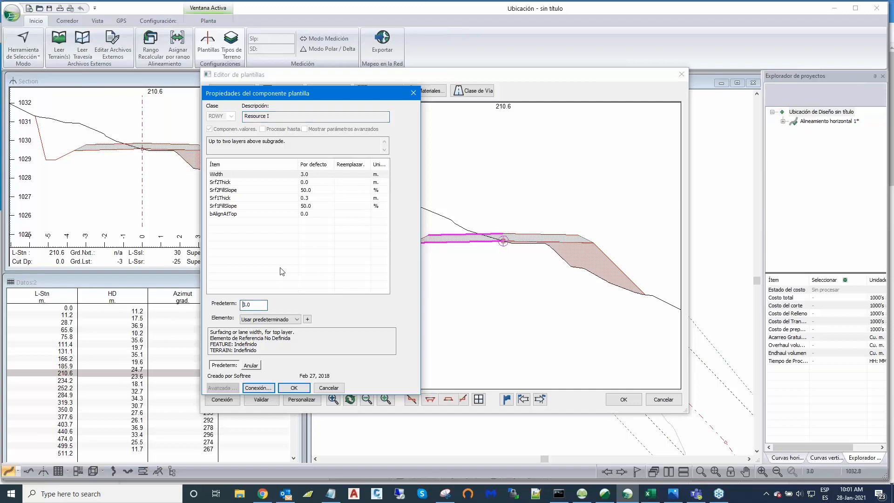
pyautogui.press('Delete')
pyautogui.write('2')
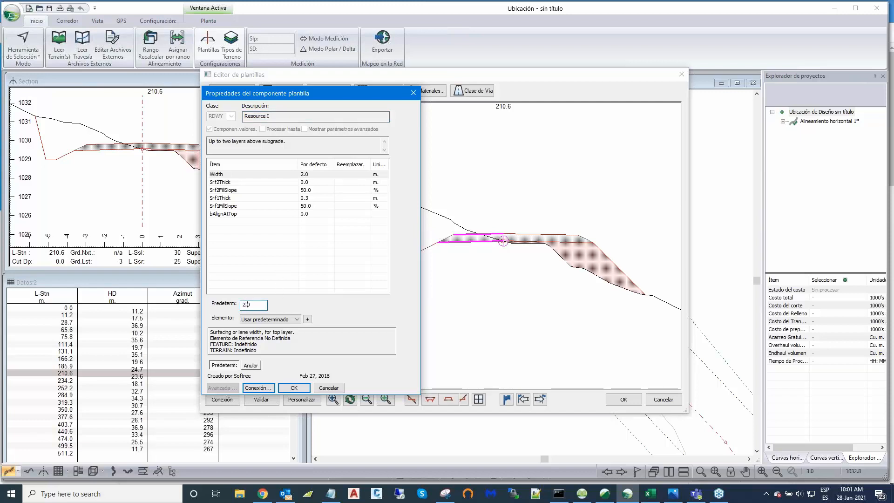
pyautogui.press('End')
pyautogui.press('BackSpace')
pyautogui.write('5')
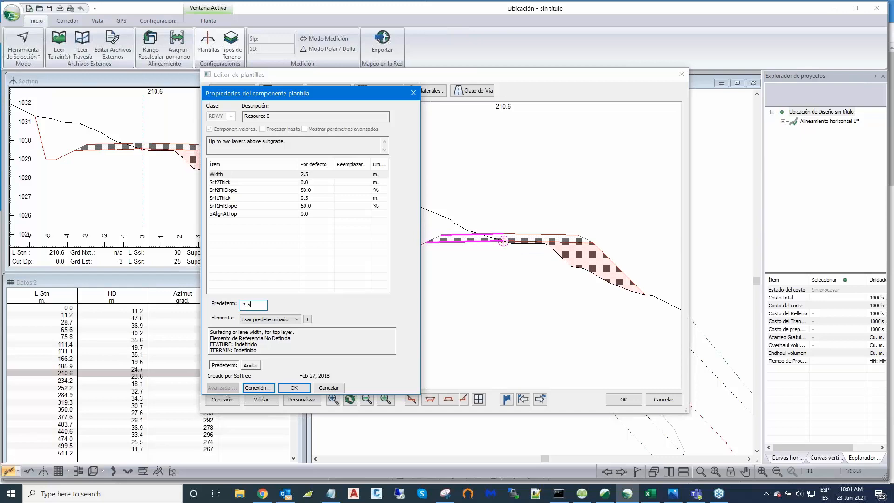
pyautogui.click(294, 388)
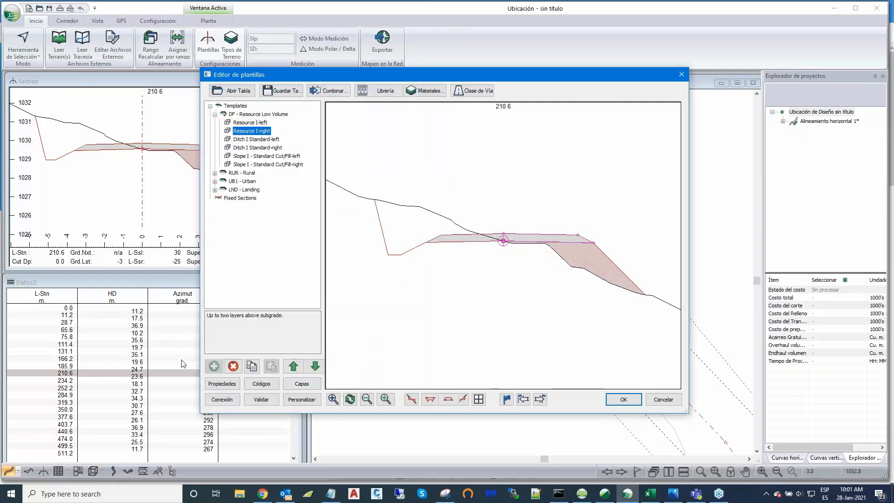
# Set the default Width of the Resource I-right component to 2.5 m and accept the template changes.
pyautogui.click(227, 384)
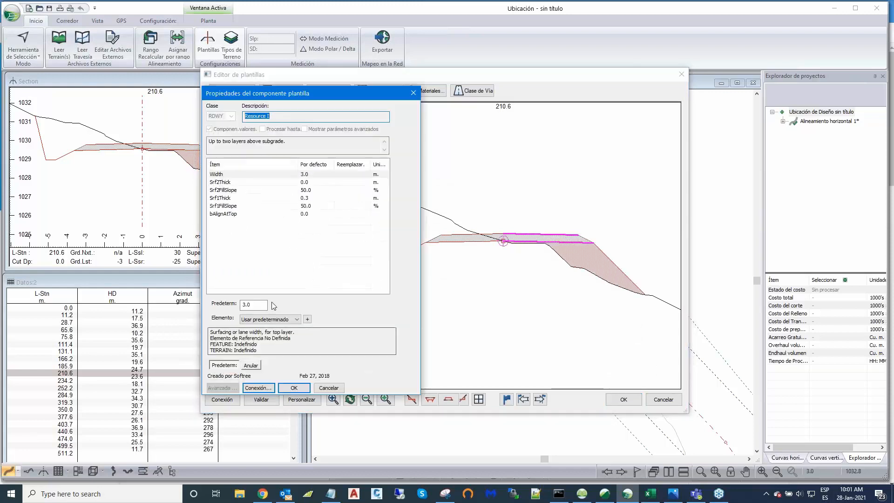
pyautogui.click(242, 304)
pyautogui.write('2')
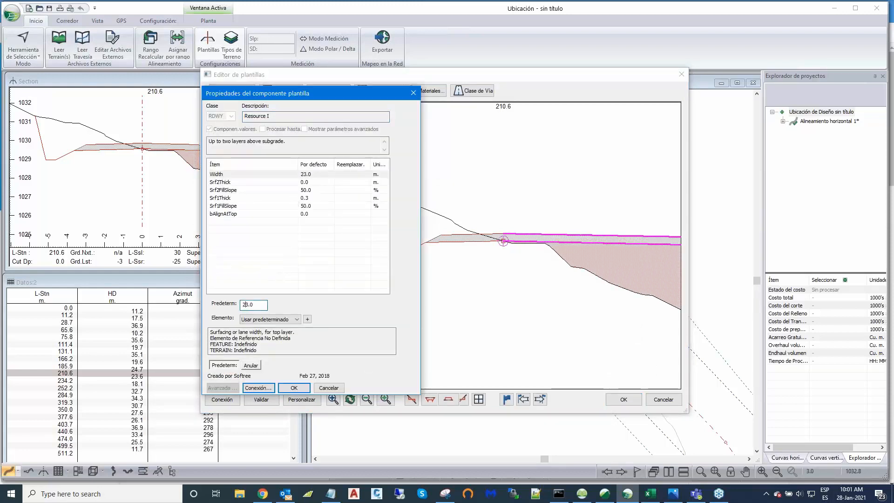
pyautogui.press('Delete')
pyautogui.write('.5')
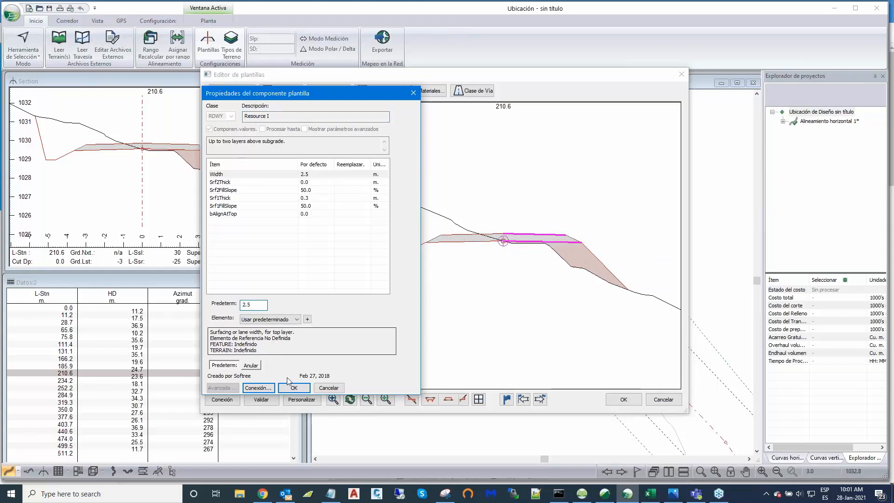
pyautogui.click(294, 389)
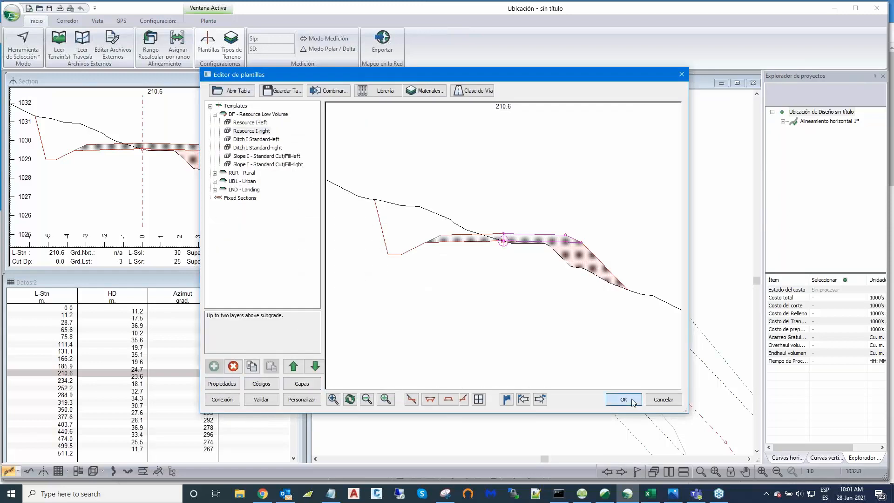
pyautogui.click(624, 400)
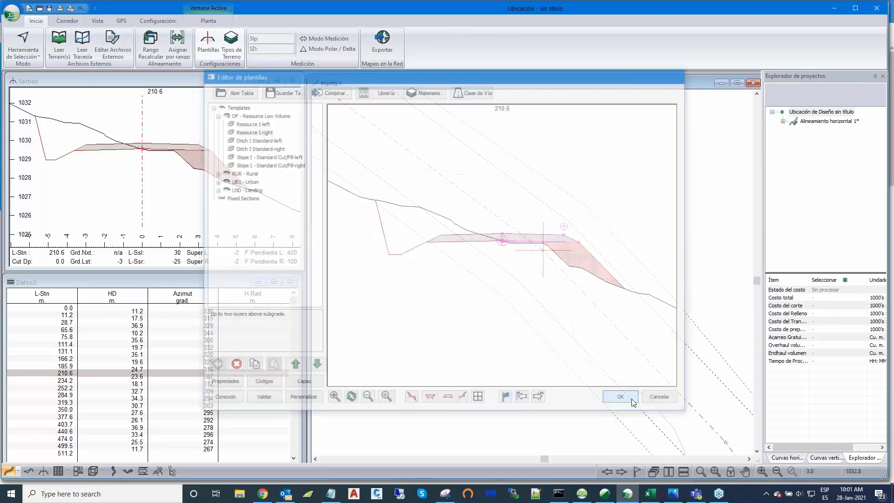
# Make the start of the alignment, station 0.0, the current point in the plan view.
pyautogui.click(460, 280)
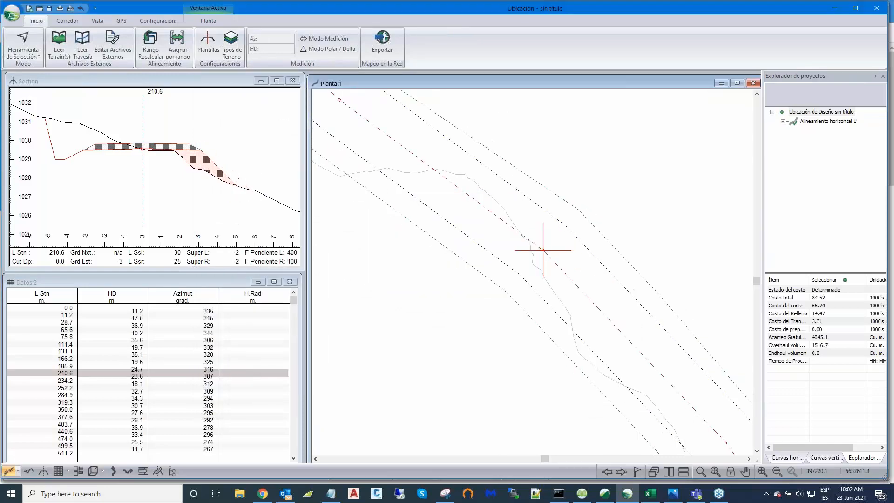
pyautogui.moveTo(508, 259); pyautogui.dragTo(521, 278, button='middle')
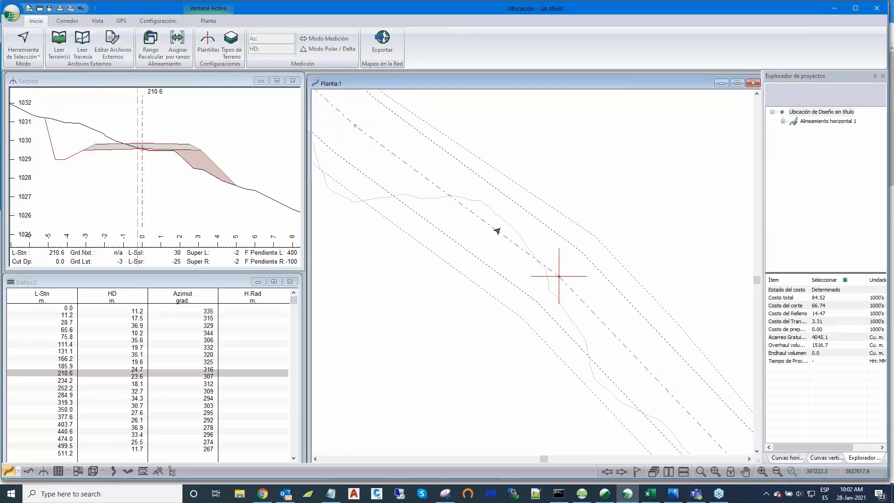
pyautogui.scroll(-1, 499, 231)
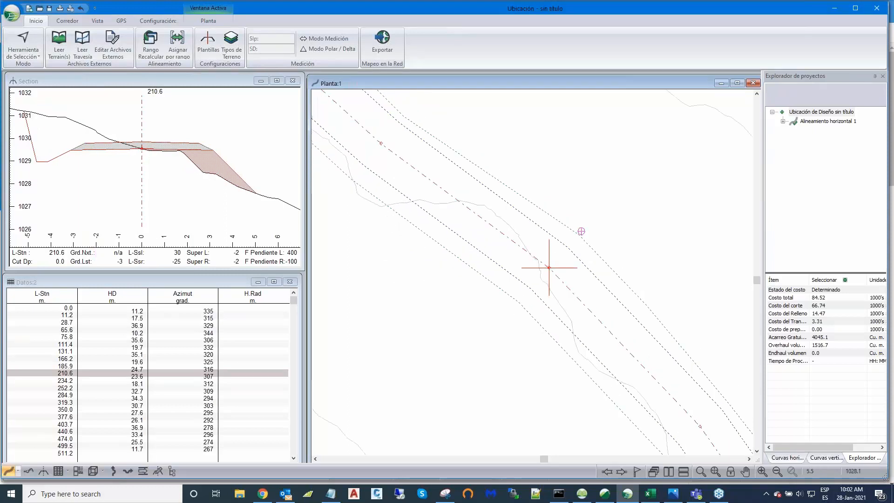
pyautogui.scroll(-1, 476, 233)
pyautogui.scroll(-3, 511, 255)
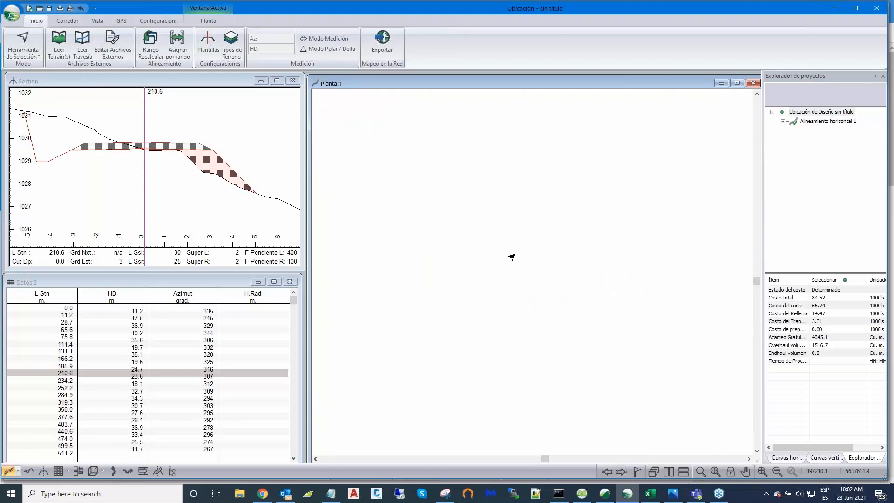
pyautogui.moveTo(651, 355); pyautogui.dragTo(634, 315, button='middle')
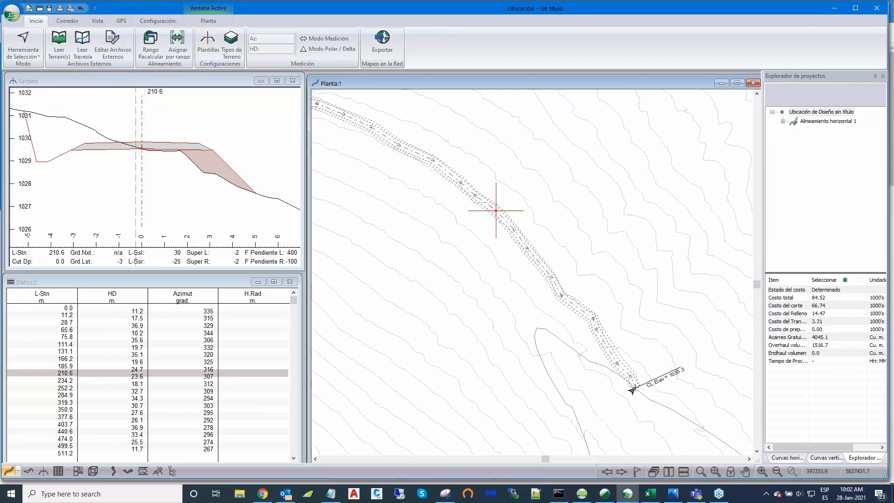
pyautogui.click(634, 386)
pyautogui.moveTo(658, 239); pyautogui.dragTo(661, 243, button='middle')
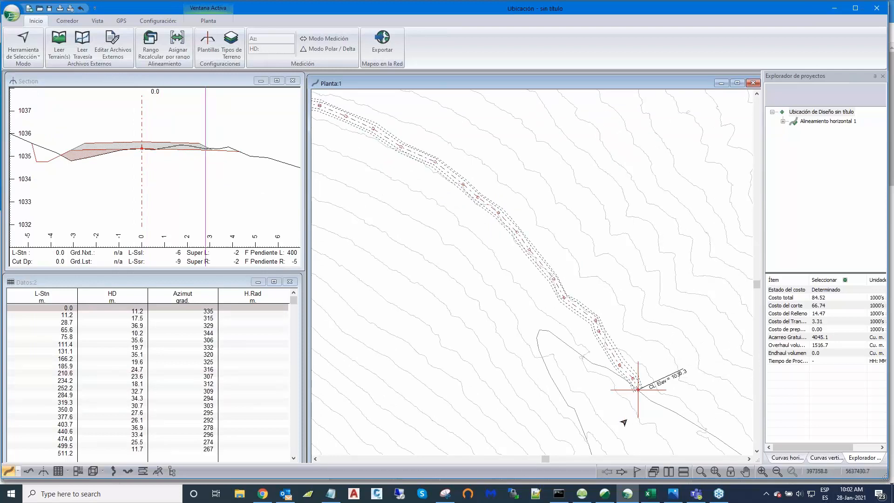
# Step through the cross-sections from the start to station 234.2 to examine the narrowed road.
pyautogui.click(621, 471)
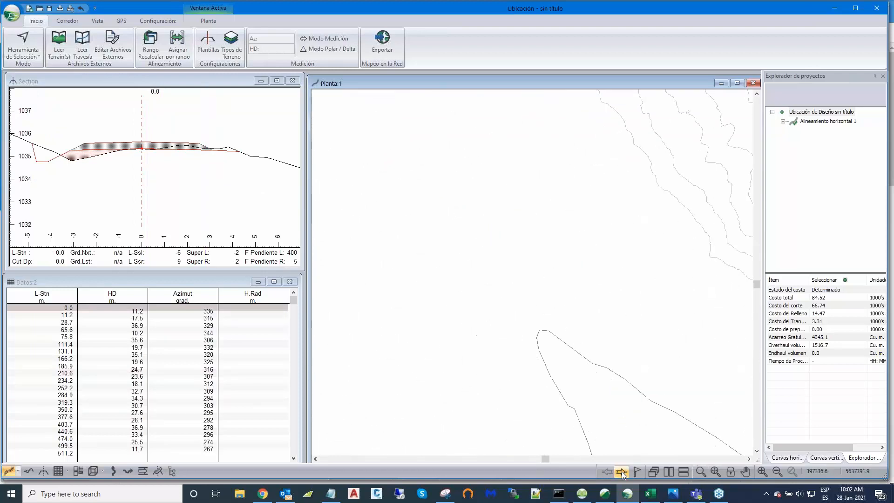
pyautogui.click(622, 471)
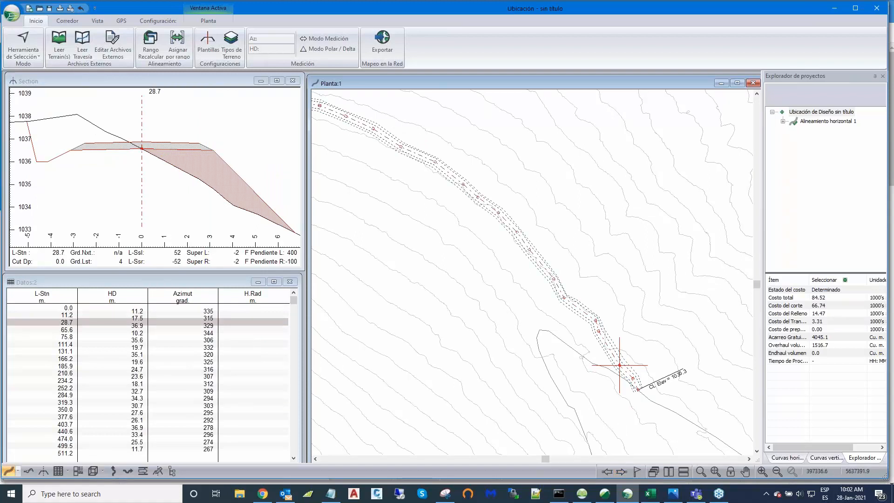
pyautogui.click(622, 472)
pyautogui.scroll(1, 142, 148)
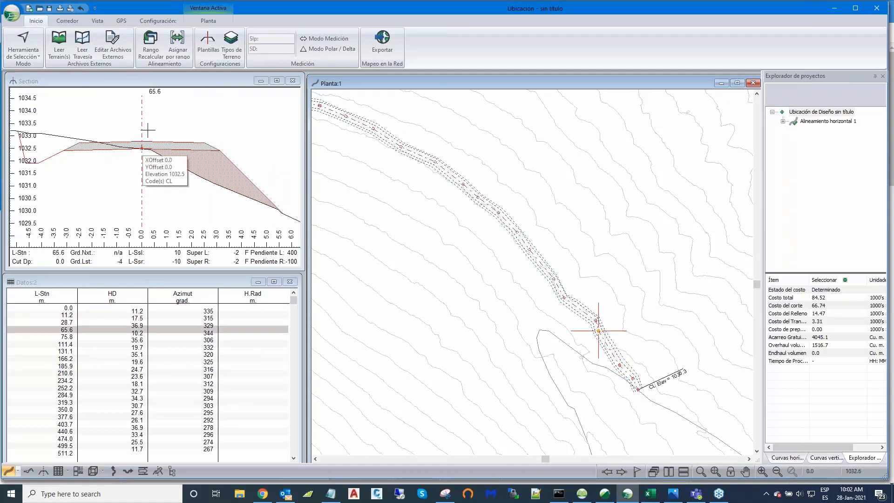
pyautogui.click(622, 472)
pyautogui.click(621, 472)
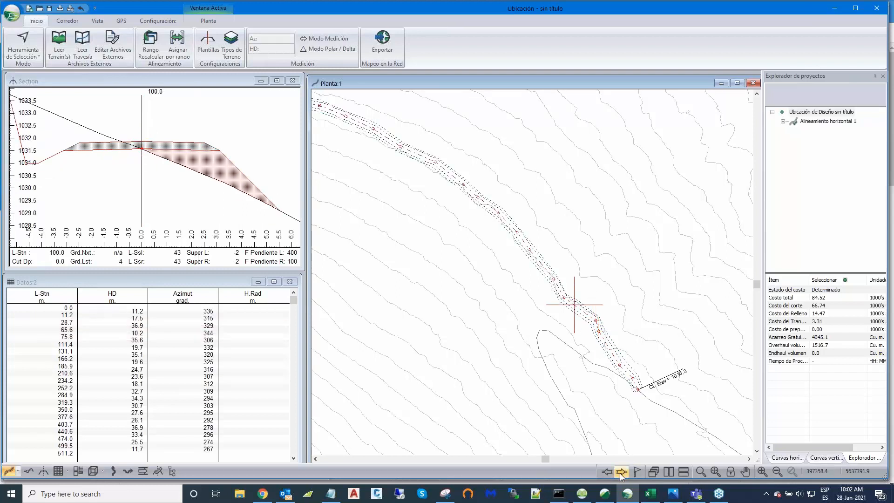
pyautogui.click(621, 472)
pyautogui.click(622, 472)
pyautogui.click(621, 471)
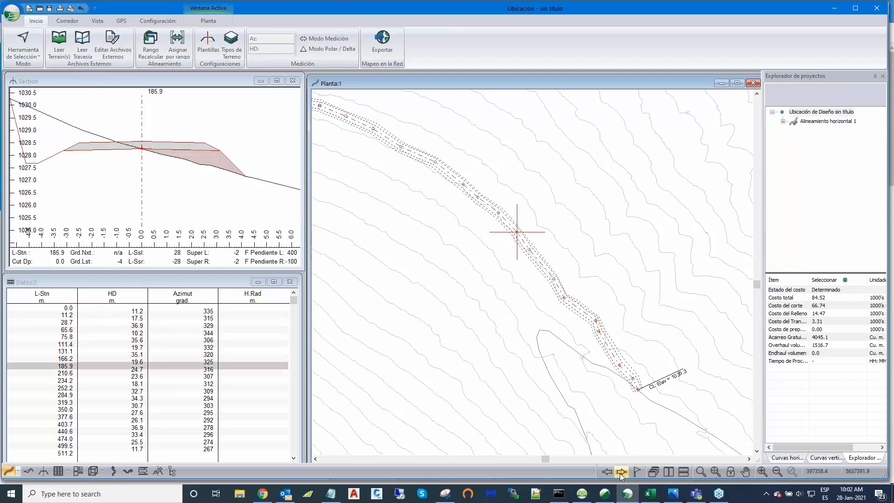
pyautogui.click(622, 472)
pyautogui.click(622, 472)
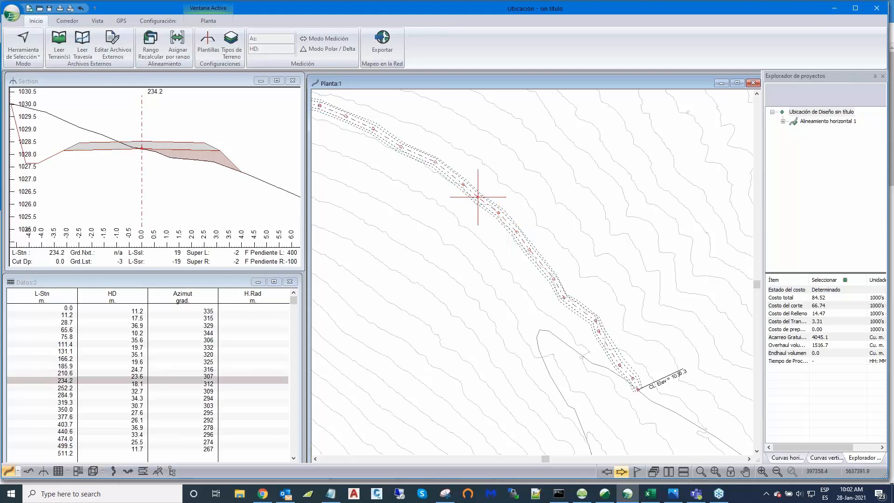
# Return to station 0.0 at the start of the alignment and show the horizontal curve settings.
pyautogui.click(634, 390)
pyautogui.scroll(-2, 686, 214)
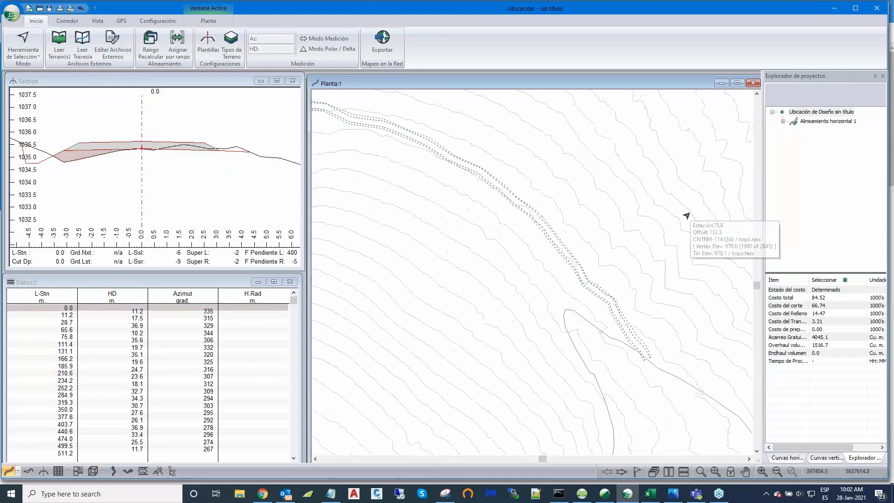
pyautogui.scroll(-1, 685, 225)
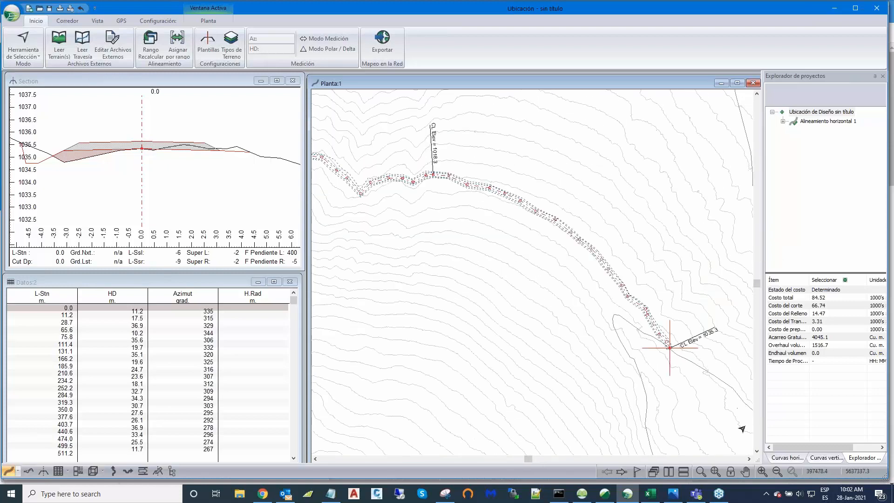
pyautogui.click(786, 458)
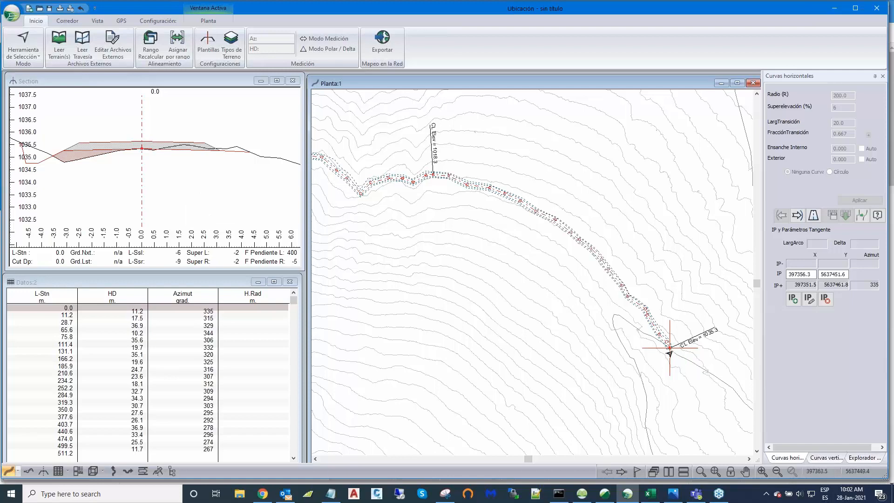
pyautogui.scroll(1, 669, 353)
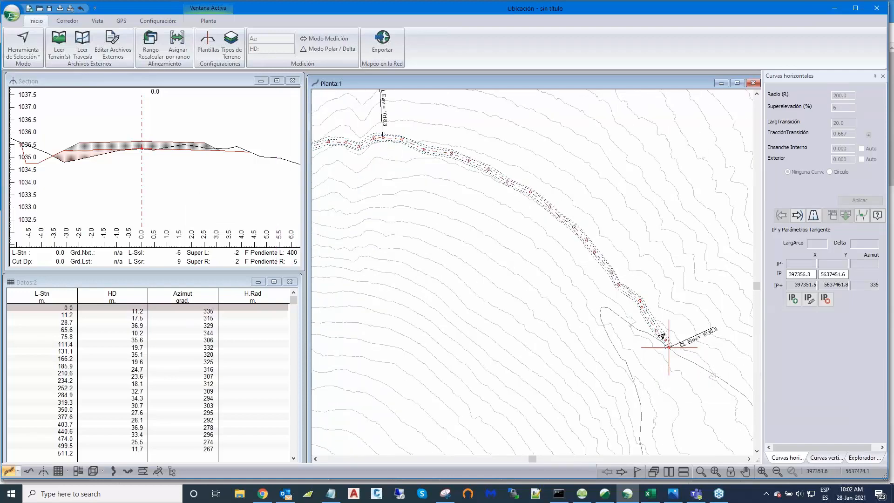
# Apply a circular curve with a 50 m radius to the first intersection point at station 11.2.
pyautogui.click(797, 216)
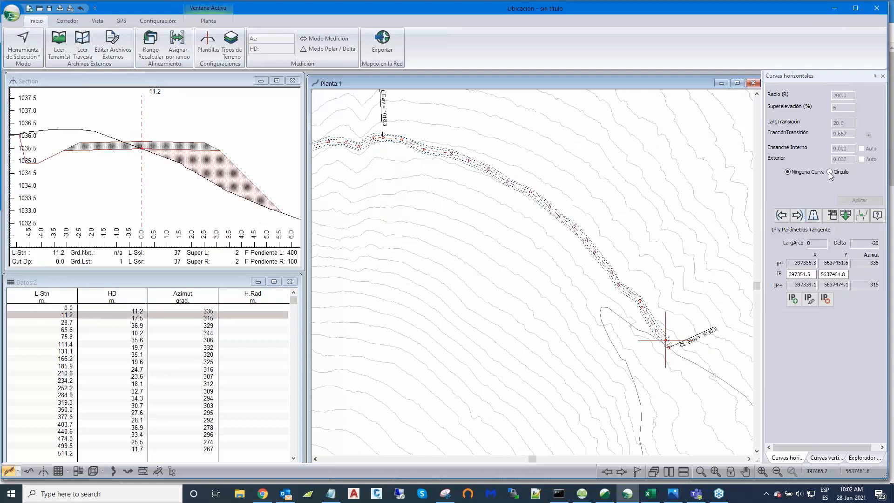
pyautogui.click(830, 173)
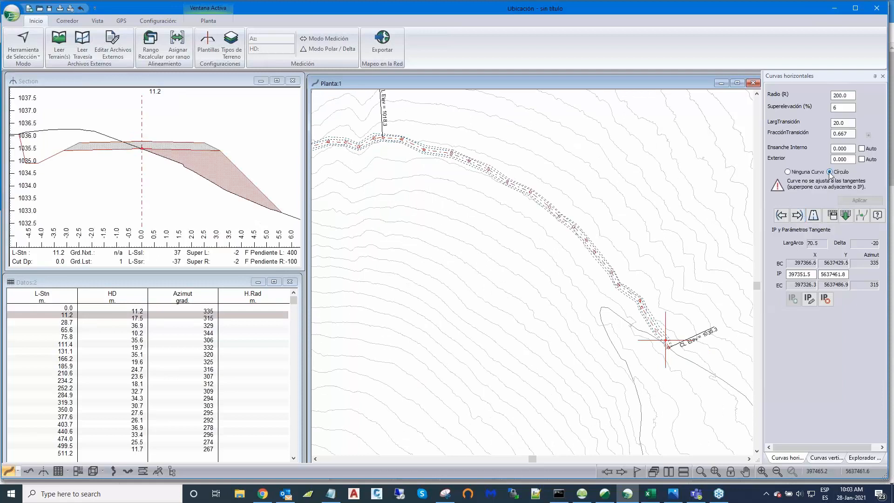
pyautogui.click(833, 96)
pyautogui.write('5')
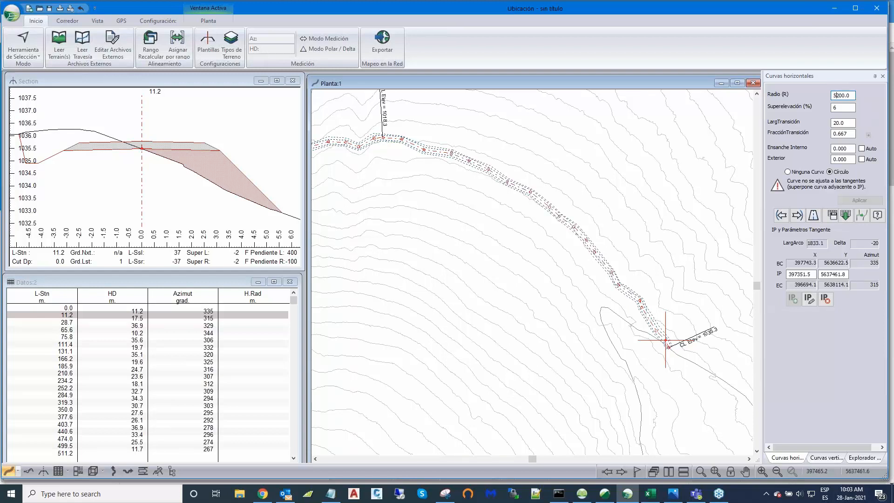
pyautogui.press('Delete')
pyautogui.press('Delete')
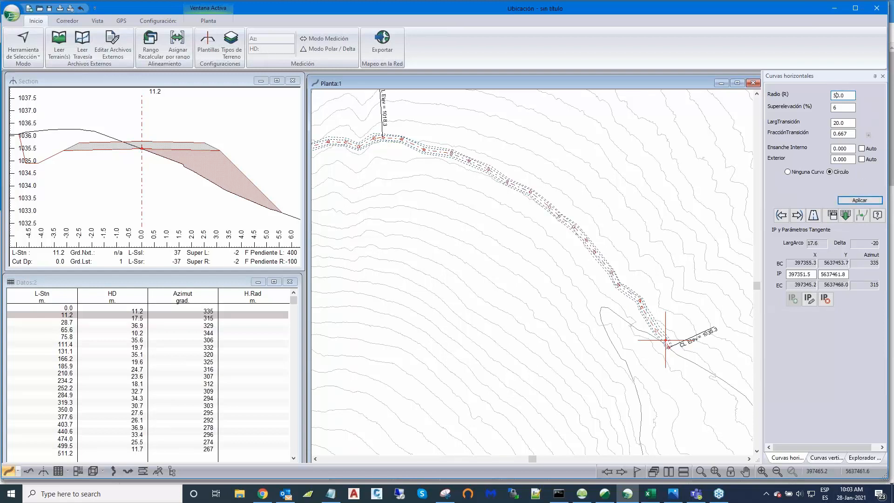
pyautogui.click(864, 201)
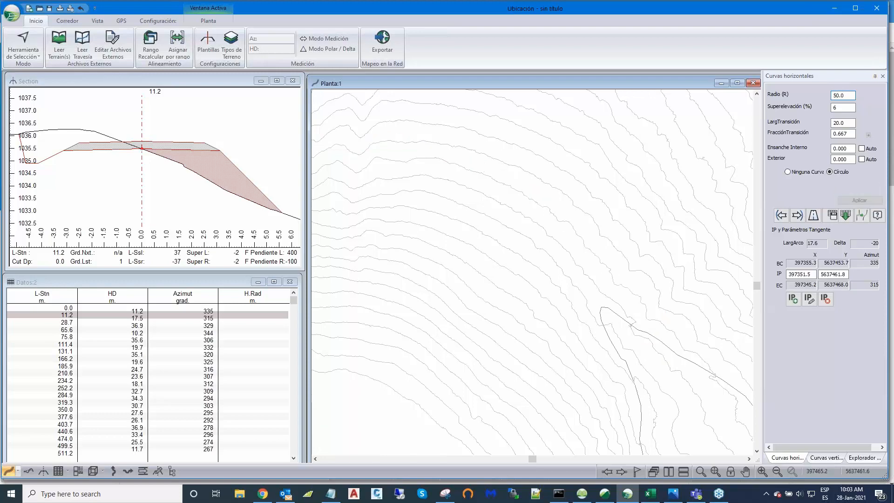
# Apply a circular curve with a 20 m radius to the next intersection point at station 28.5.
pyautogui.click(798, 216)
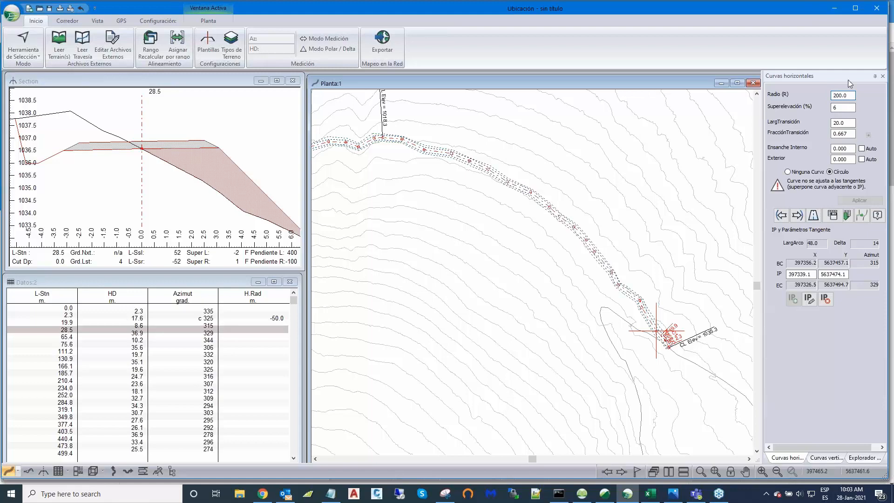
pyautogui.press('Delete')
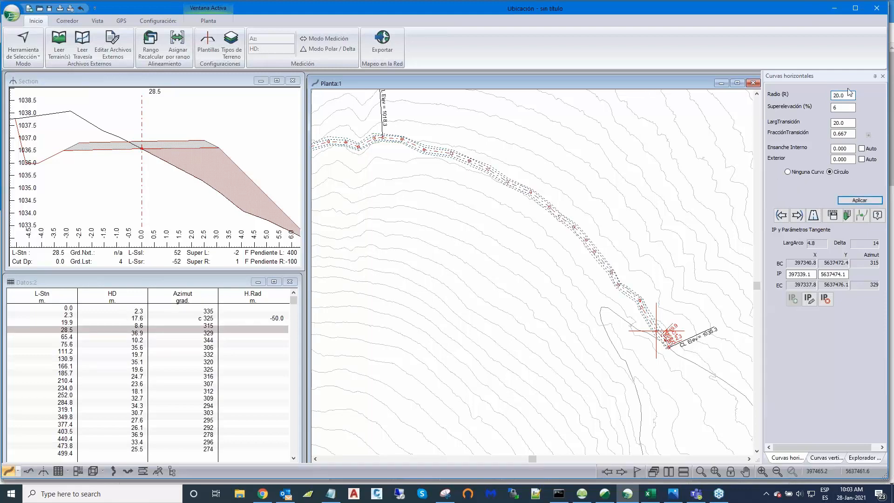
pyautogui.click(838, 200)
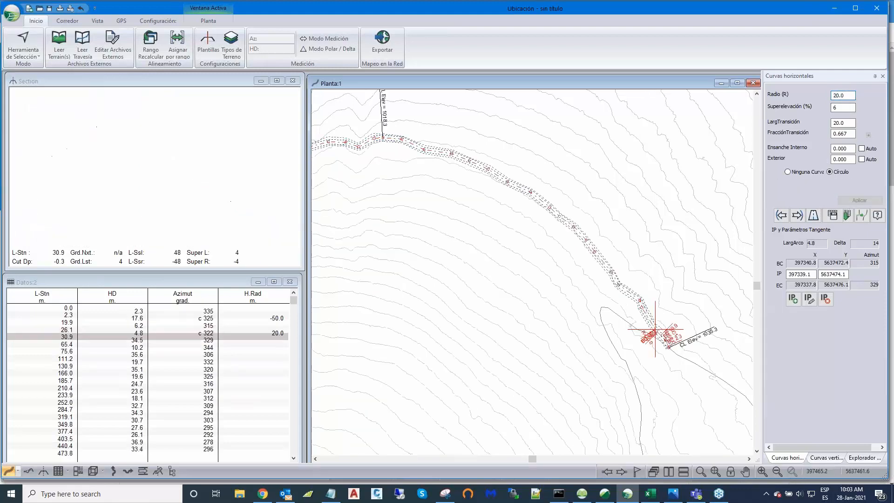
# Examine in the plan how the two circular curves at the start of the alignment fit the road.
pyautogui.scroll(4, 661, 331)
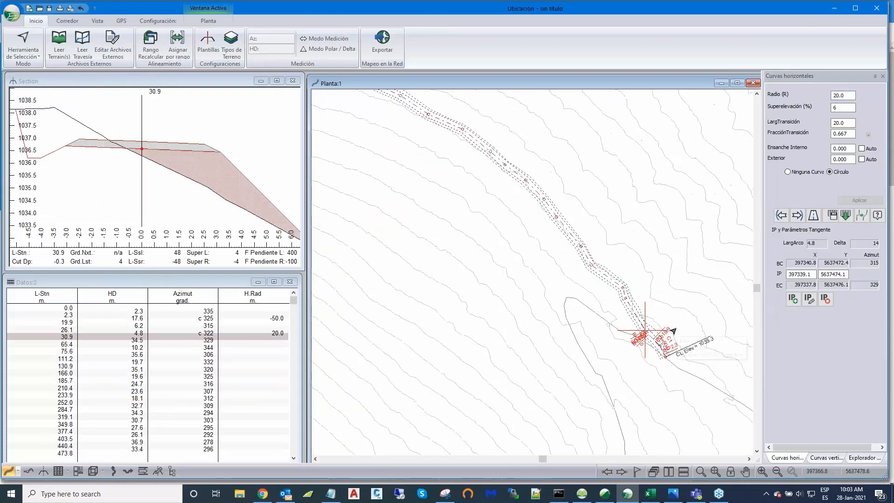
pyautogui.scroll(4, 646, 346)
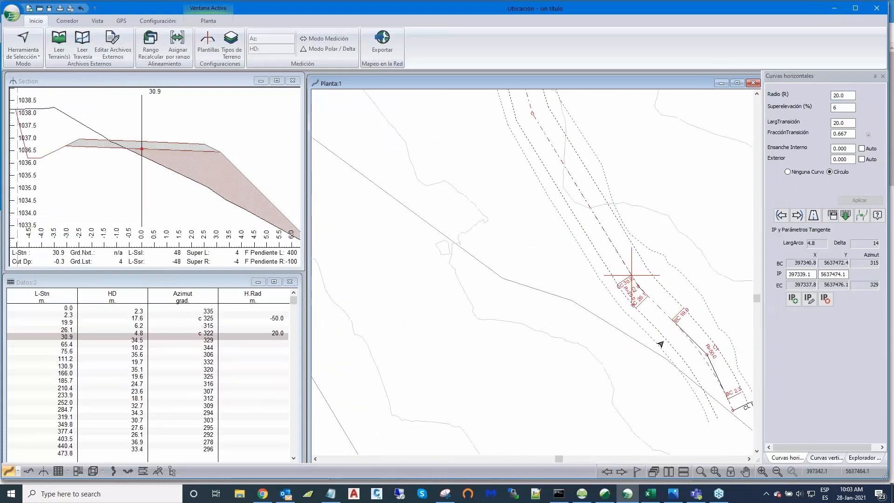
pyautogui.moveTo(667, 341); pyautogui.dragTo(544, 142, button='middle')
pyautogui.scroll(1, 582, 223)
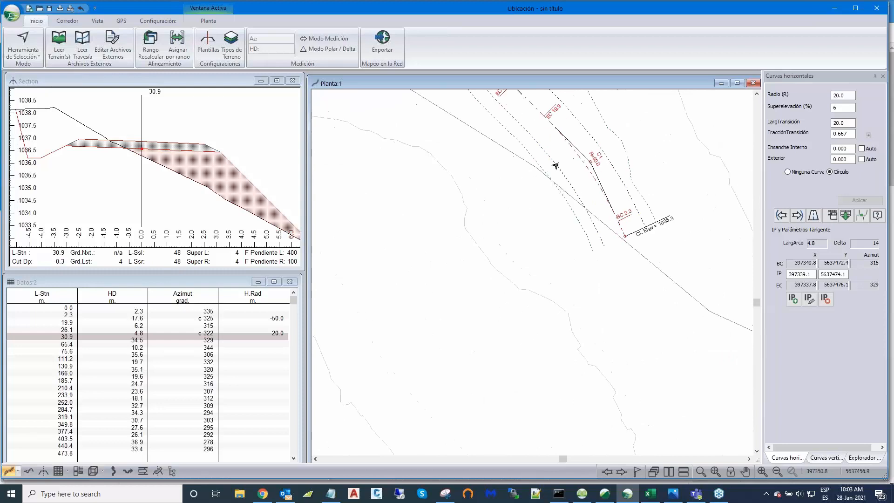
pyautogui.scroll(-3, 592, 165)
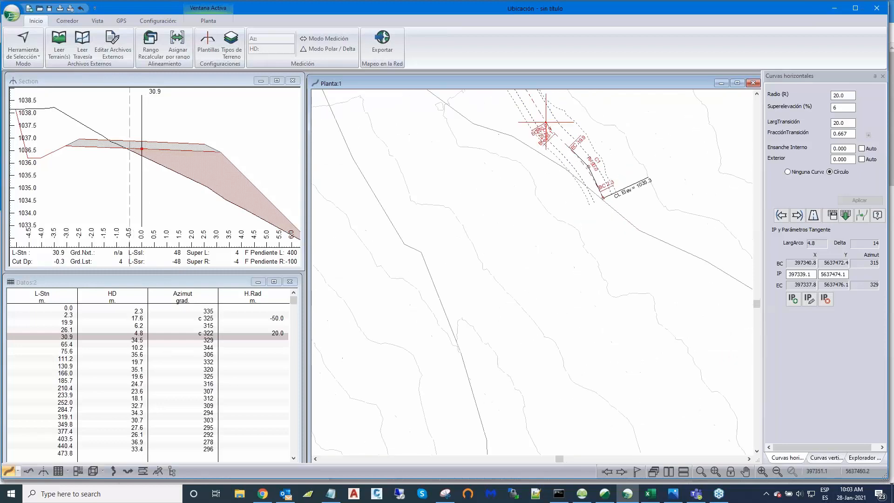
pyautogui.scroll(-1, 580, 160)
pyautogui.moveTo(578, 156); pyautogui.dragTo(643, 300, button='middle')
pyautogui.scroll(-1, 640, 297)
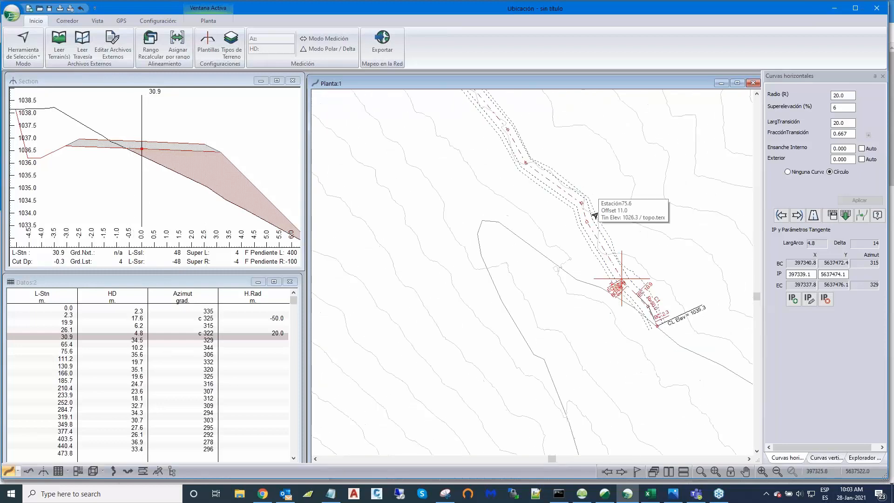
pyautogui.scroll(-1, 620, 242)
pyautogui.scroll(-1, 610, 188)
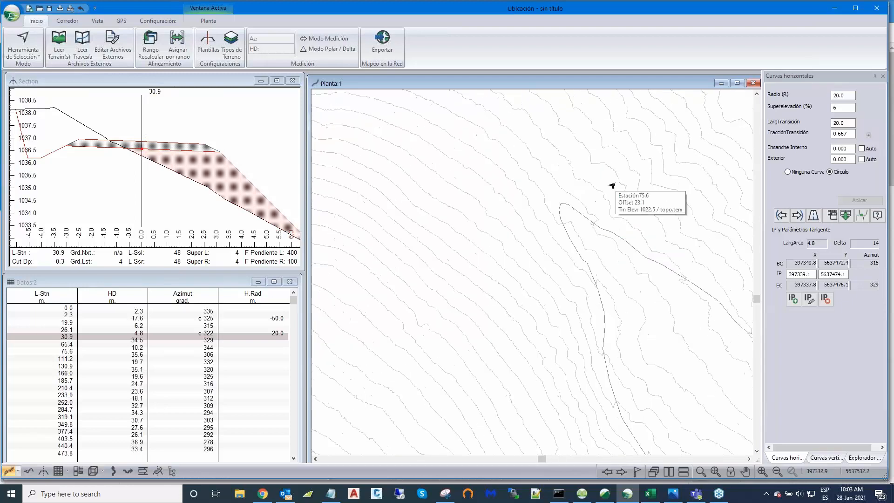
pyautogui.moveTo(609, 172); pyautogui.dragTo(648, 243, button='middle')
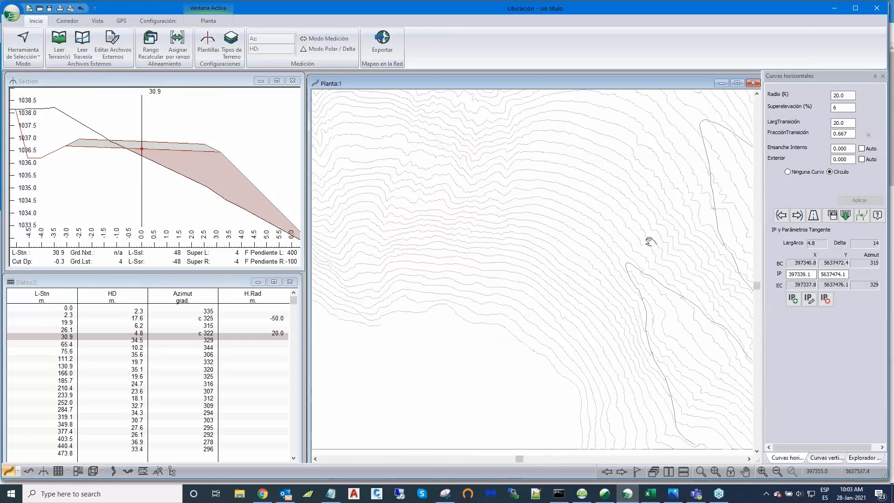
# Auto-generate largest-radius circular curves along the whole alignment with 10.0 m tangents between curves, deleting the existing curves first.
pyautogui.click(862, 215)
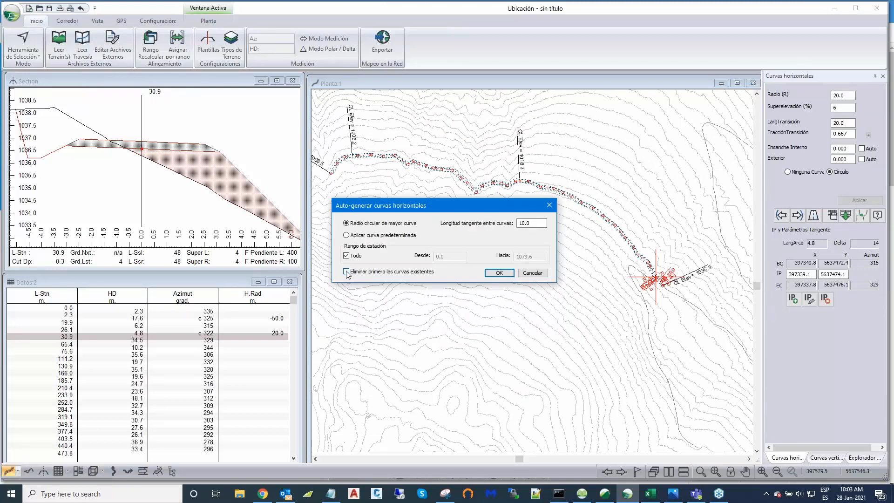
pyautogui.click(347, 272)
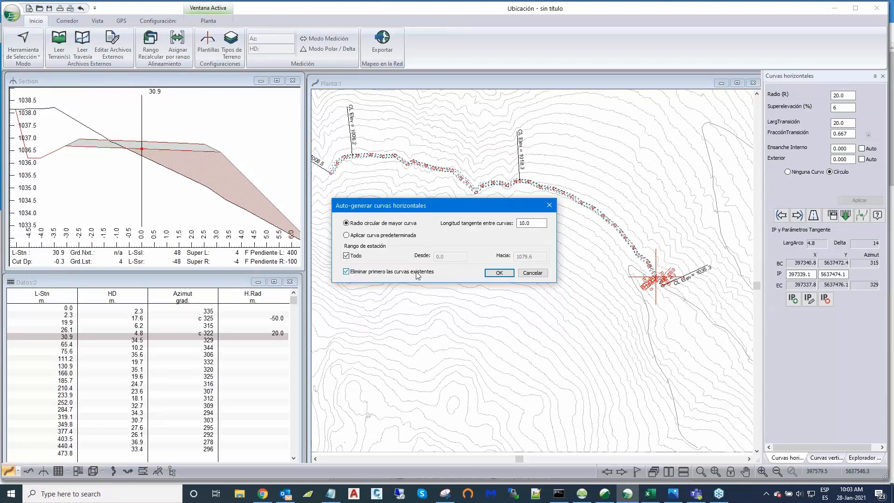
pyautogui.click(499, 275)
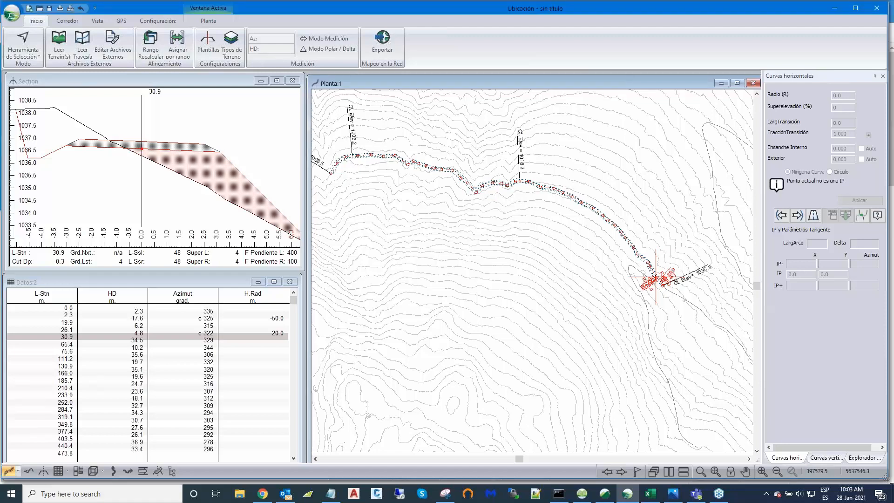
pyautogui.scroll(2, 464, 203)
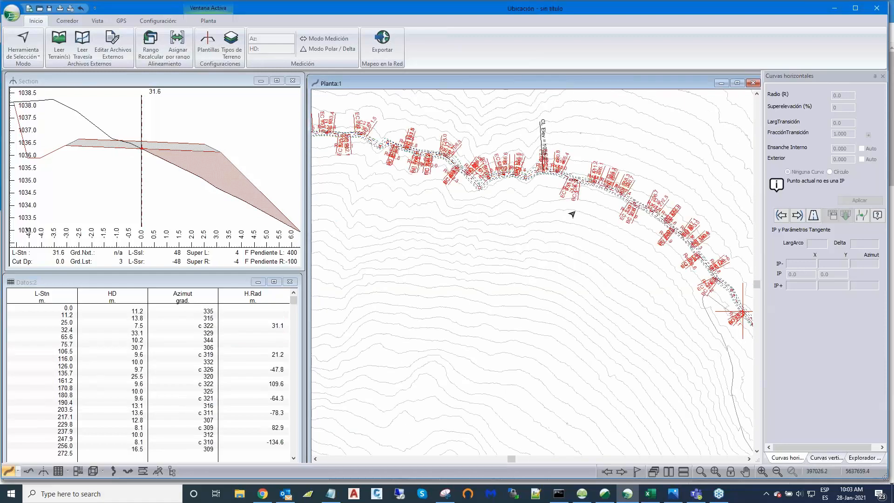
# Apply a circular curve with a 20 m radius to the sharp intersection point without a curve at station 534.4.
pyautogui.scroll(8, 572, 214)
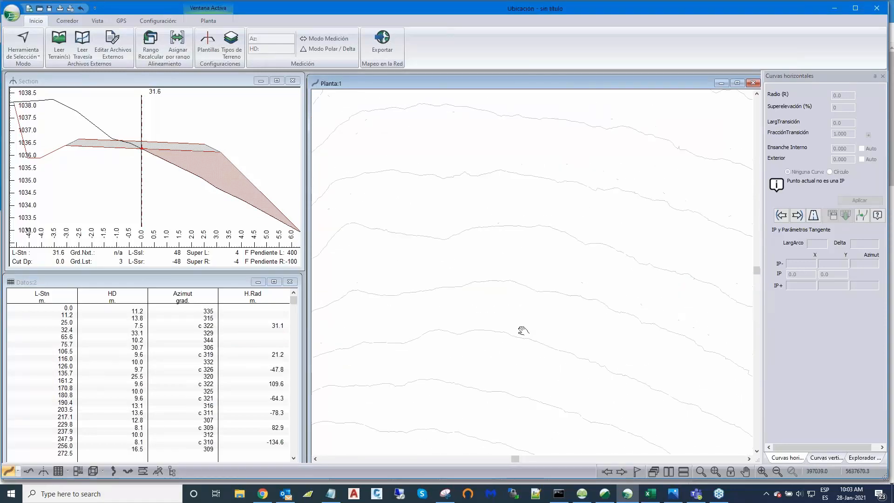
pyautogui.scroll(1, 561, 231)
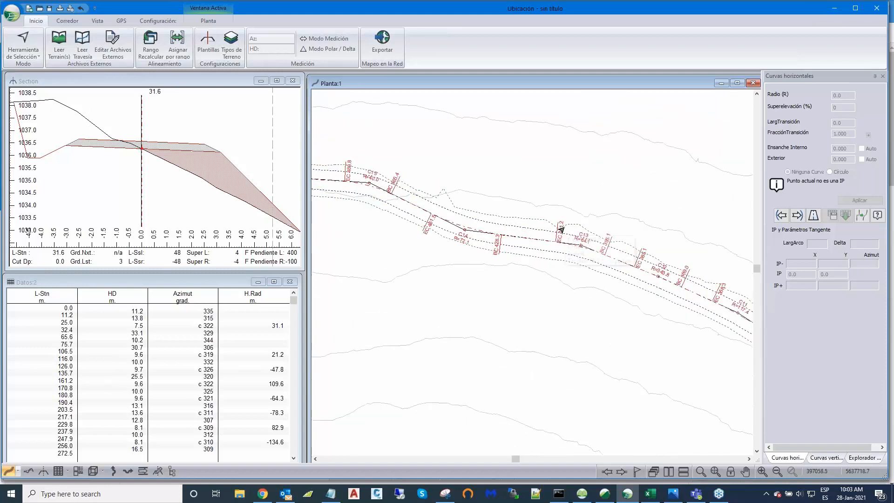
pyautogui.scroll(1, 469, 229)
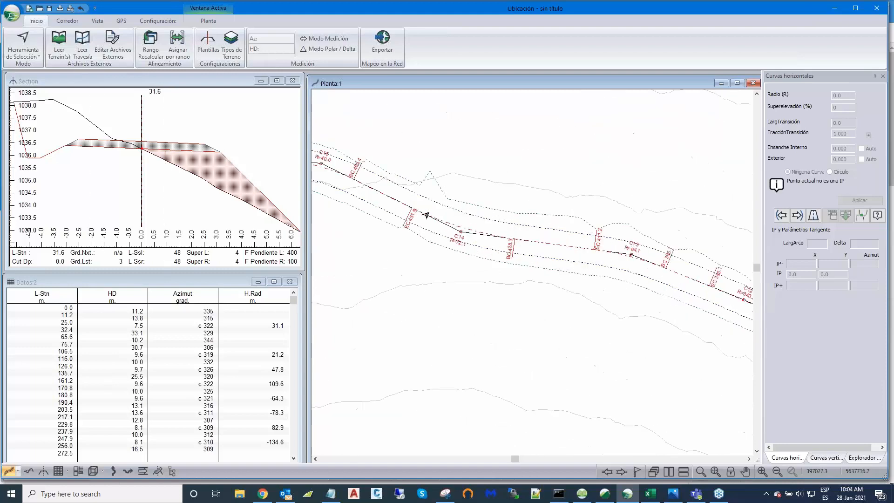
pyautogui.scroll(-1, 465, 242)
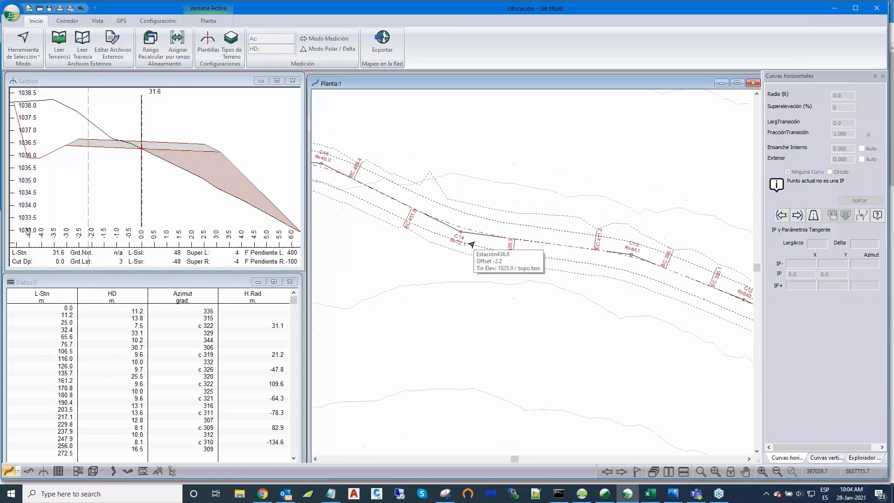
pyautogui.moveTo(472, 244); pyautogui.dragTo(697, 241, button='middle')
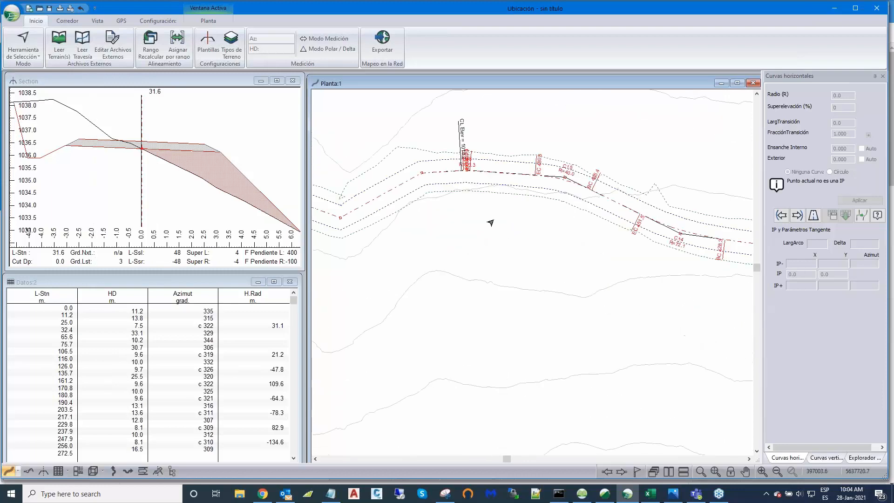
pyautogui.scroll(-1, 466, 220)
pyautogui.moveTo(455, 217); pyautogui.dragTo(582, 222, button='middle')
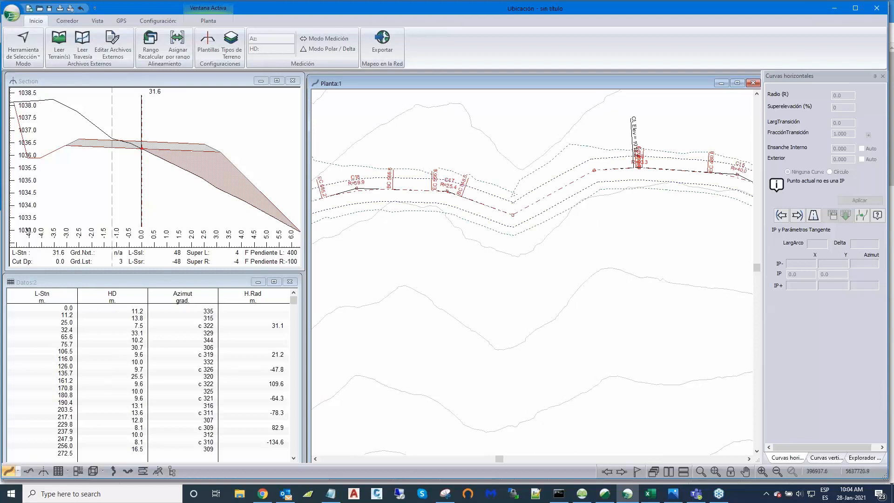
pyautogui.click(512, 214)
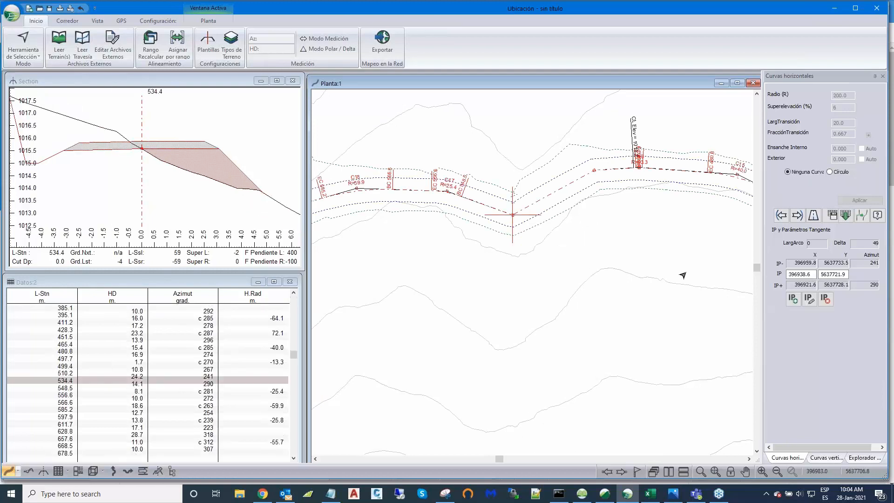
pyautogui.click(829, 172)
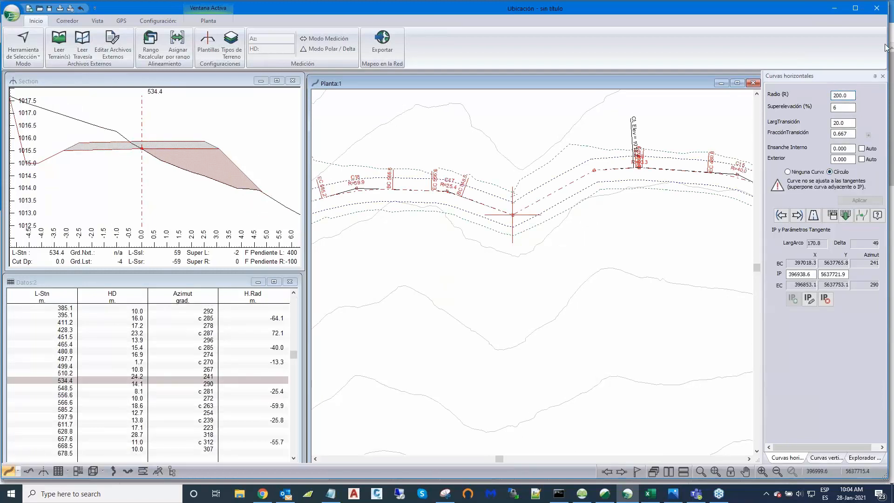
pyautogui.press('BackSpace')
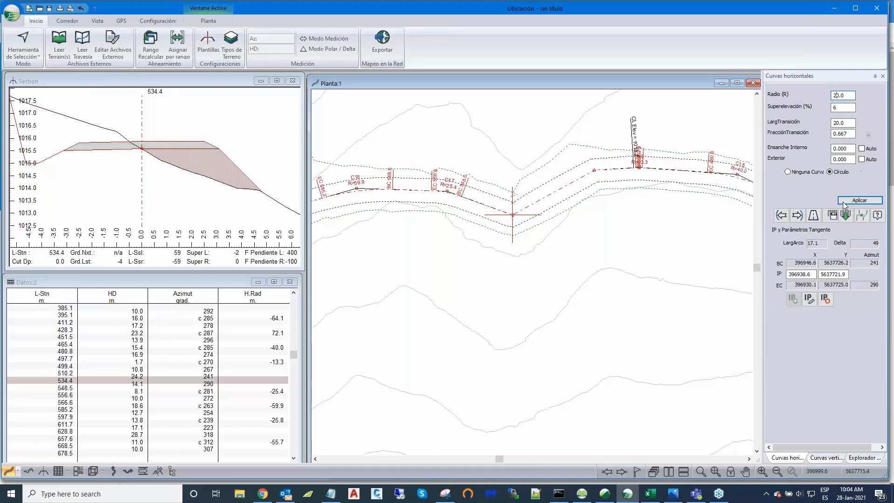
pyautogui.click(860, 201)
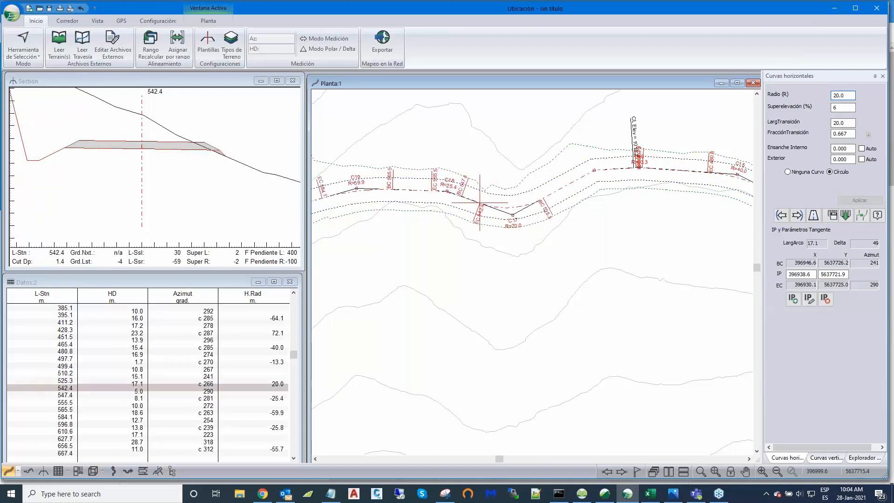
# Examine the new 20 m radius curve in the plan and review the curves along the alignment back to station 0.0.
pyautogui.scroll(3, 498, 241)
pyautogui.scroll(1, 498, 241)
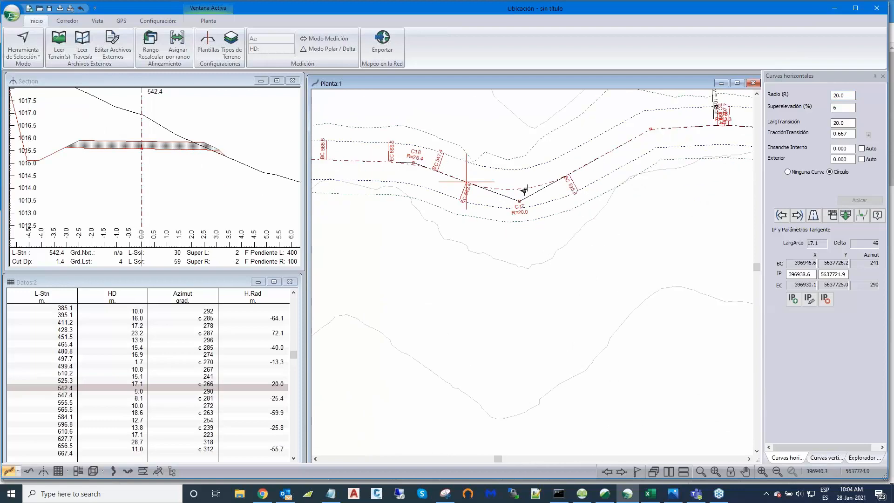
pyautogui.scroll(1, 516, 207)
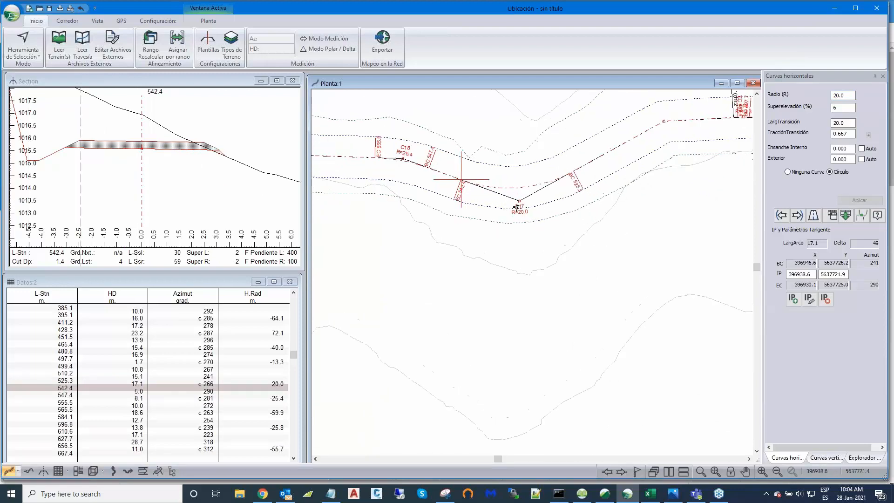
pyautogui.scroll(-2, 582, 216)
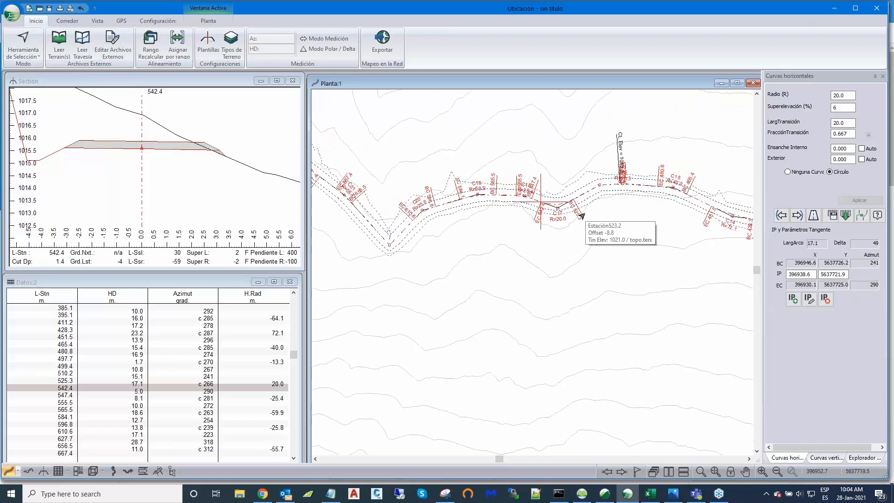
pyautogui.scroll(-1, 582, 217)
pyautogui.scroll(-5, 616, 250)
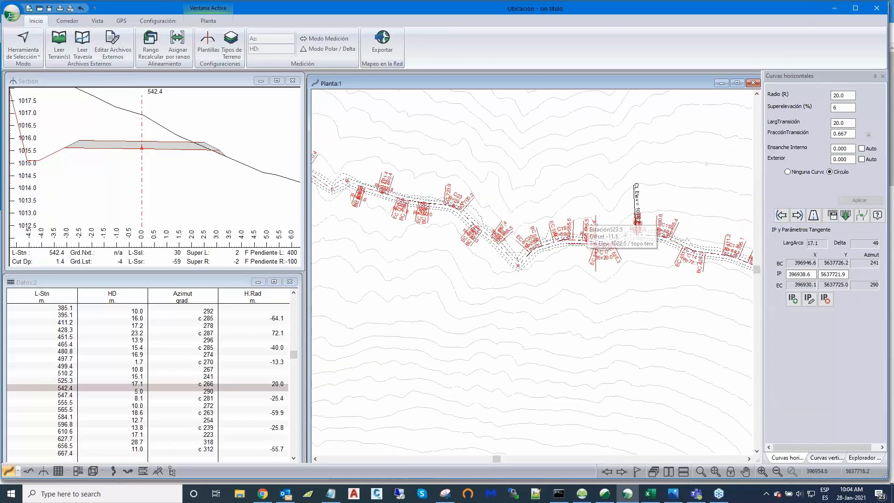
pyautogui.moveTo(618, 253); pyautogui.dragTo(570, 212, button='middle')
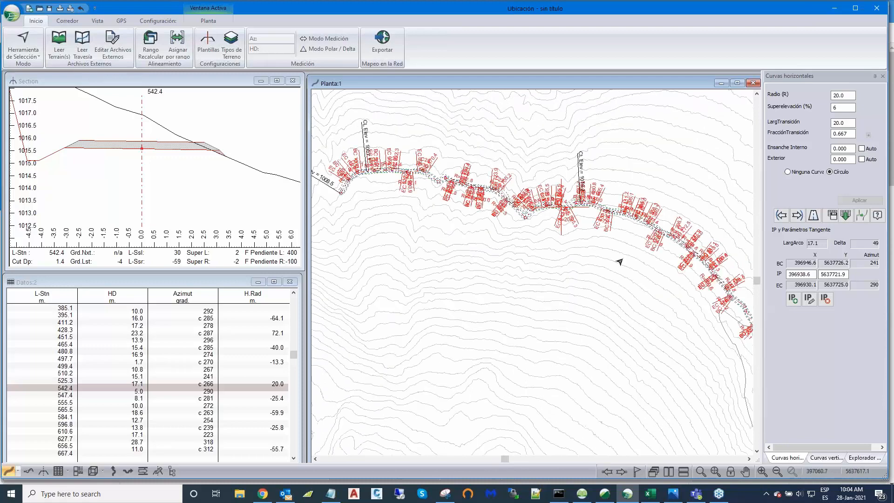
pyautogui.moveTo(620, 262); pyautogui.dragTo(574, 228, button='middle')
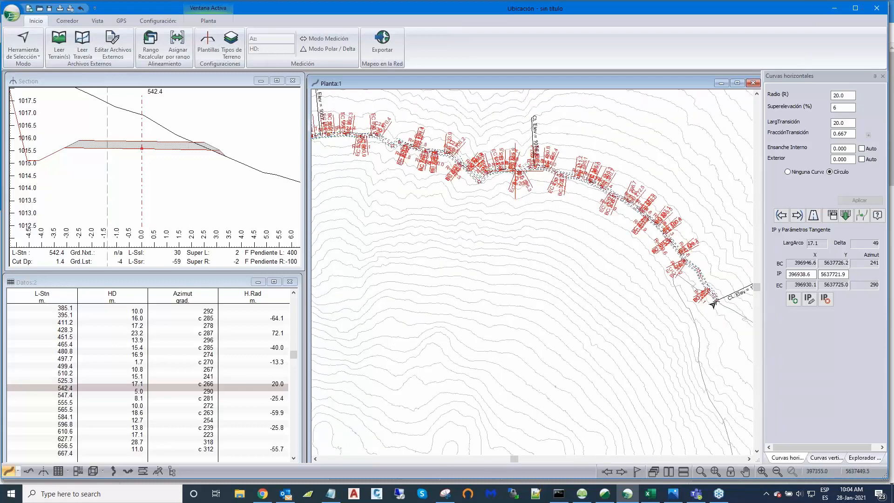
pyautogui.moveTo(714, 303)
pyautogui.scroll(-2, 530, 274)
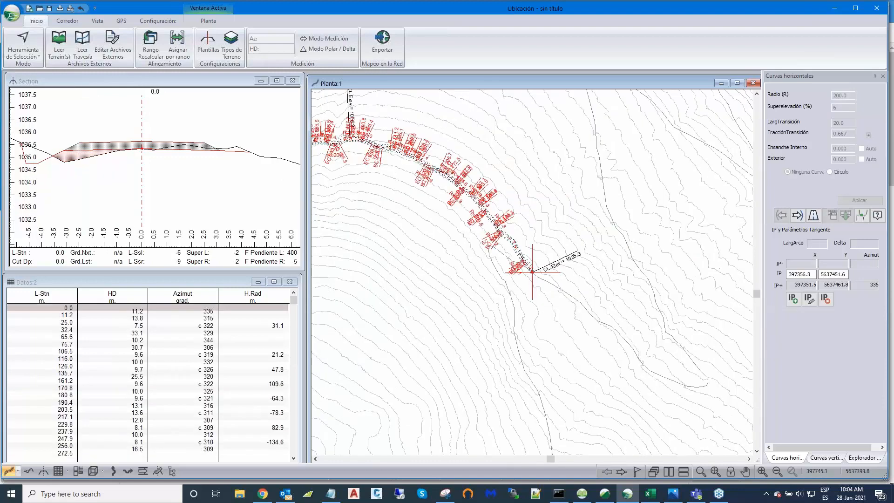
pyautogui.scroll(5, 587, 269)
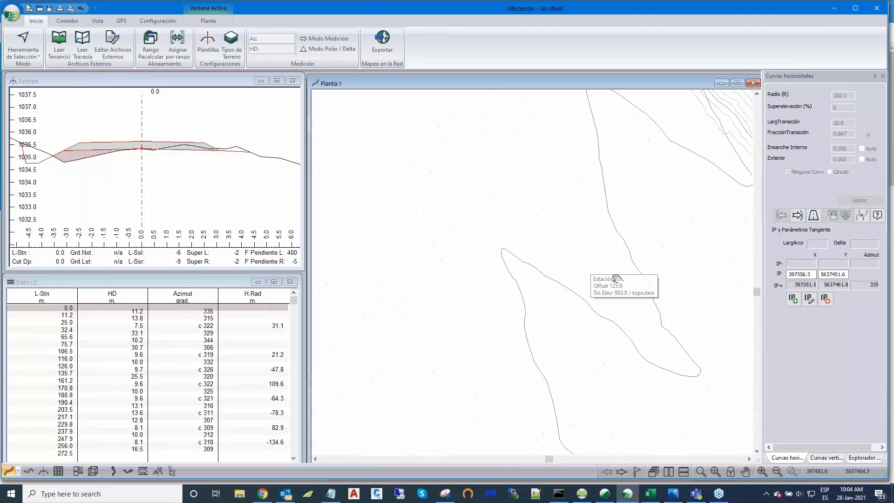
pyautogui.scroll(-3, 586, 270)
pyautogui.scroll(3, 540, 290)
pyautogui.scroll(-3, 540, 291)
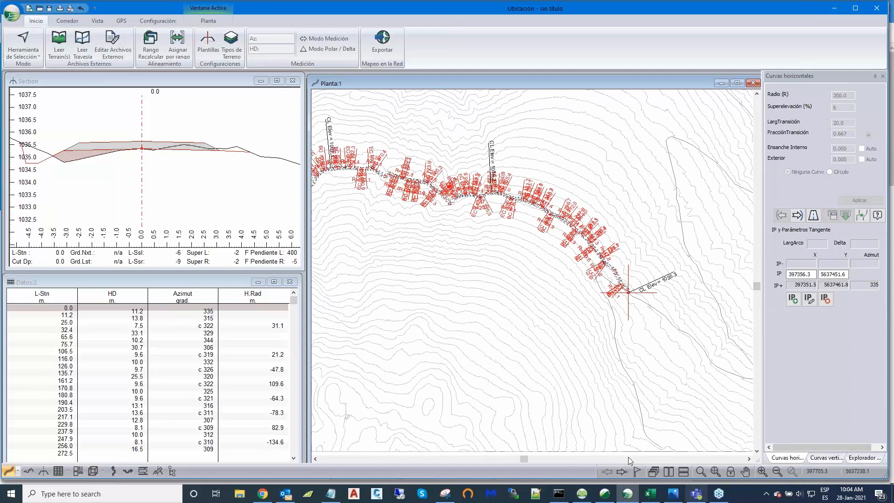
# Show the vertical curve settings and display the road's full-length profile with its mass haul diagram.
pyautogui.click(814, 461)
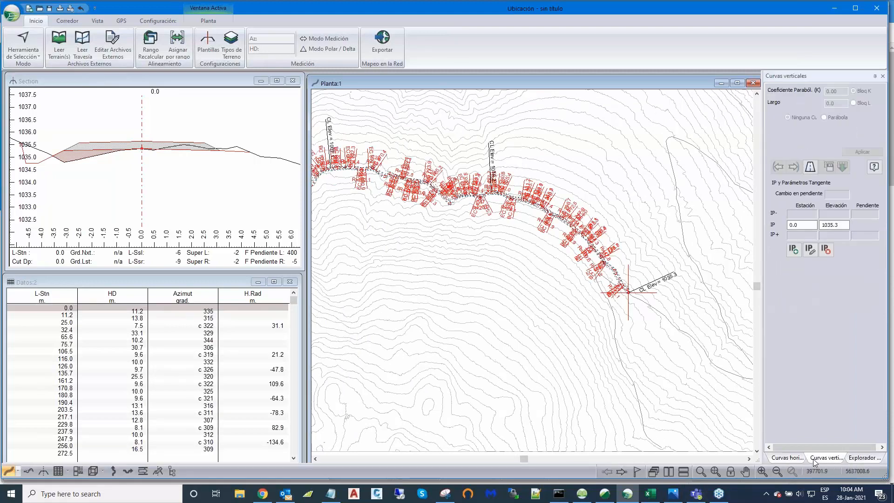
pyautogui.click(28, 471)
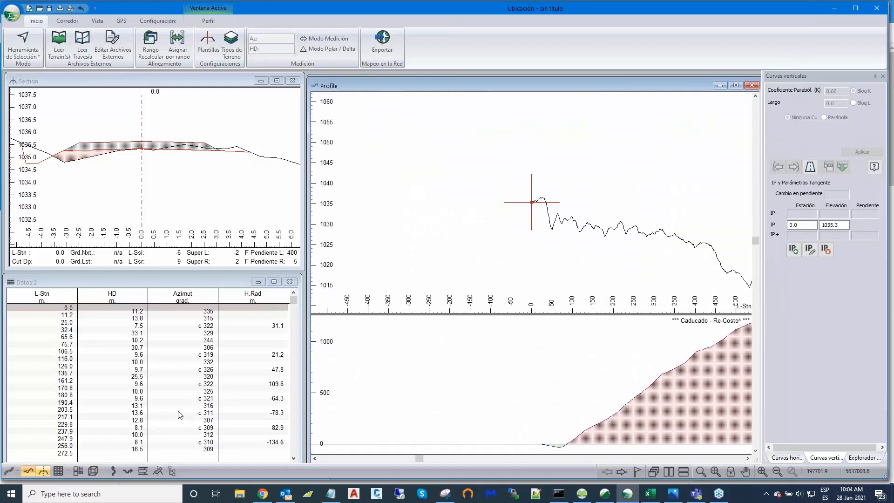
pyautogui.moveTo(491, 191); pyautogui.dragTo(469, 183, button='middle')
pyautogui.moveTo(590, 205); pyautogui.dragTo(631, 216, button='middle')
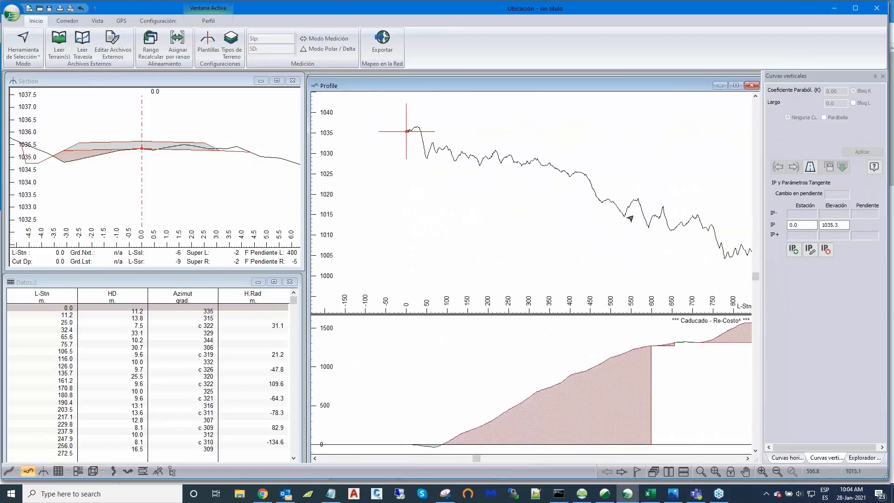
pyautogui.moveTo(721, 271); pyautogui.dragTo(613, 243, button='middle')
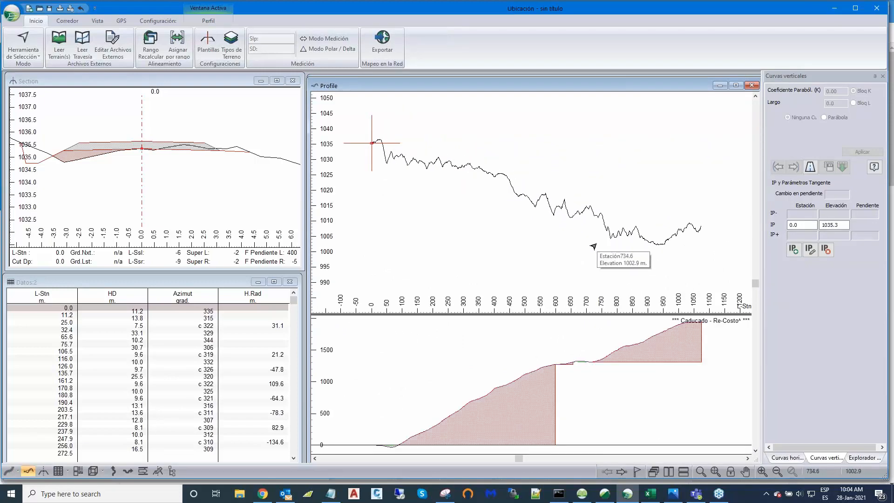
# Turn off the use of OptiHaul volumes in the Mass Haul sub-window options of the profile.
pyautogui.rightClick(497, 218)
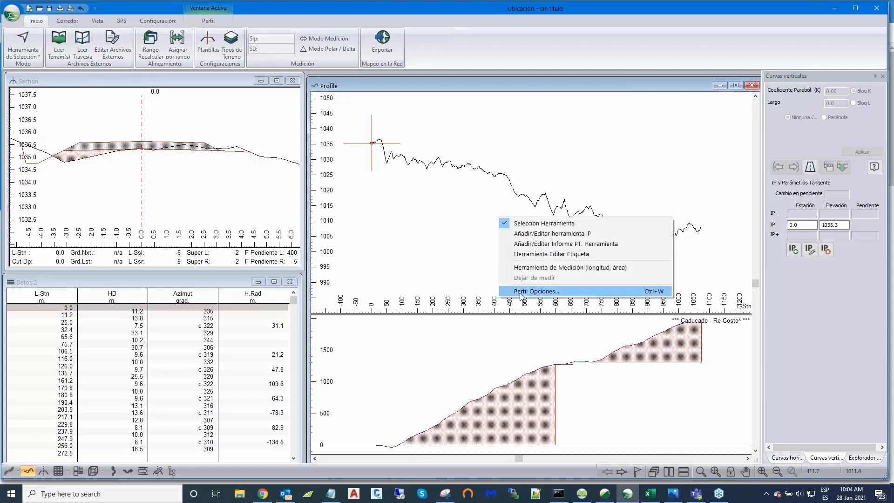
pyautogui.click(536, 291)
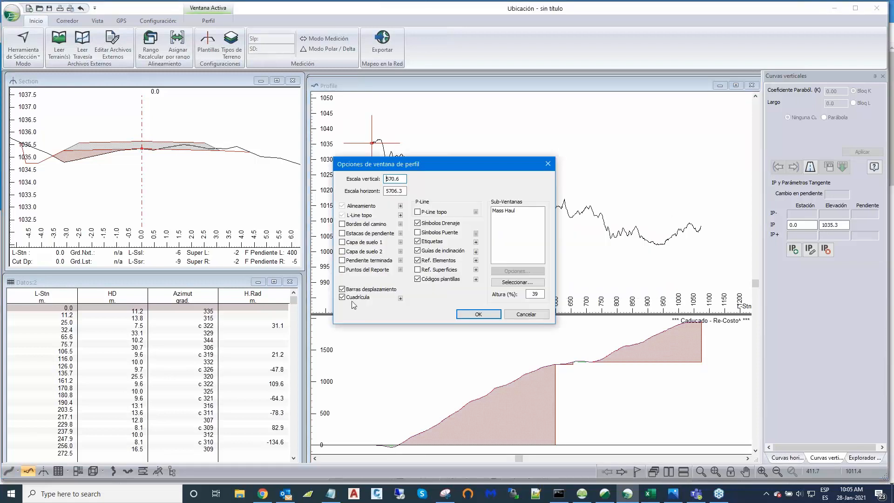
pyautogui.click(507, 211)
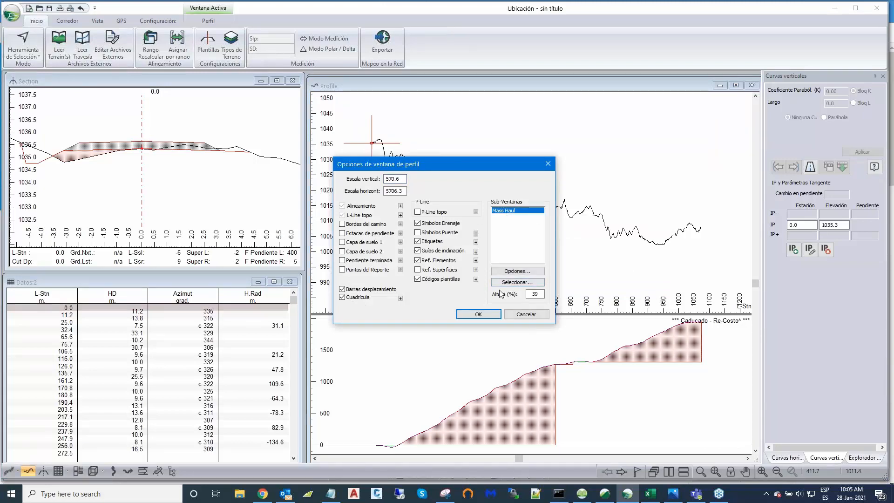
pyautogui.click(505, 273)
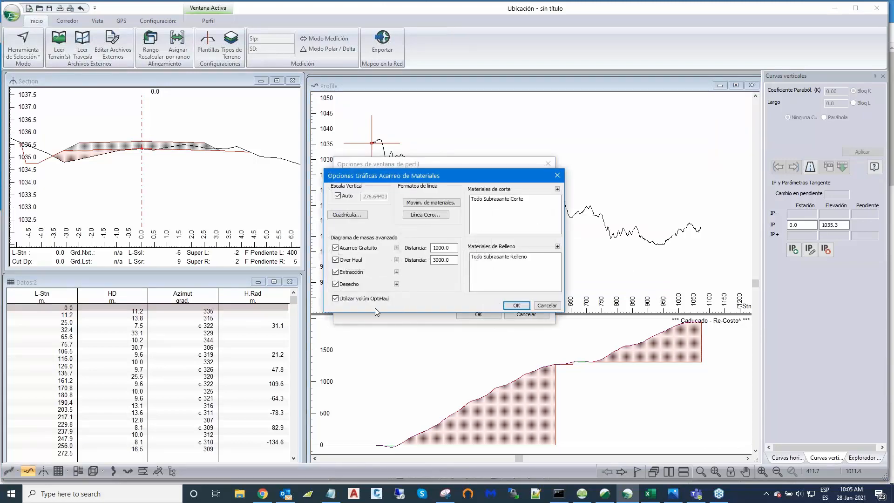
pyautogui.click(335, 299)
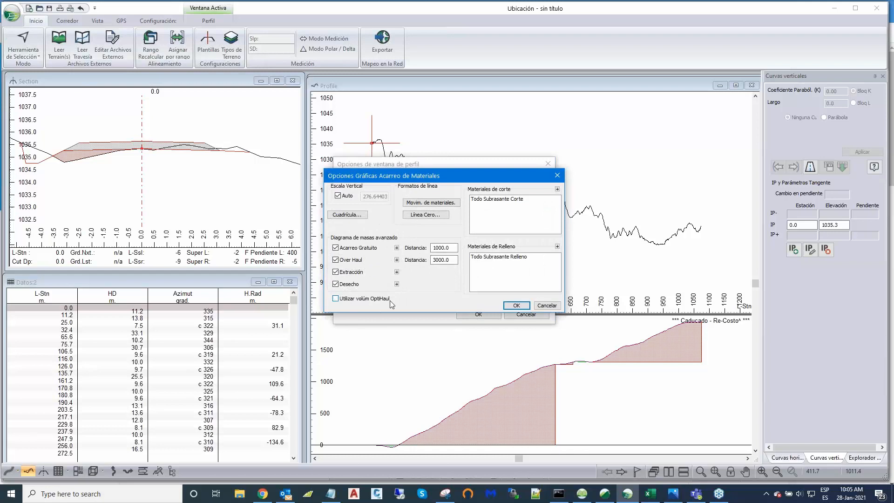
pyautogui.click(514, 306)
pyautogui.click(478, 315)
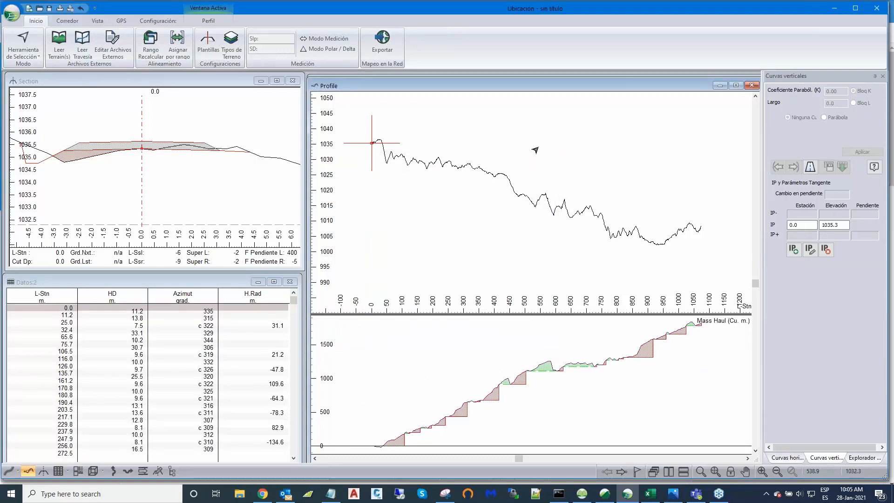
# Add a vertical intersection point at the end of the profile, at about station 1071.3 and elevation 1007.7.
pyautogui.rightClick(551, 140)
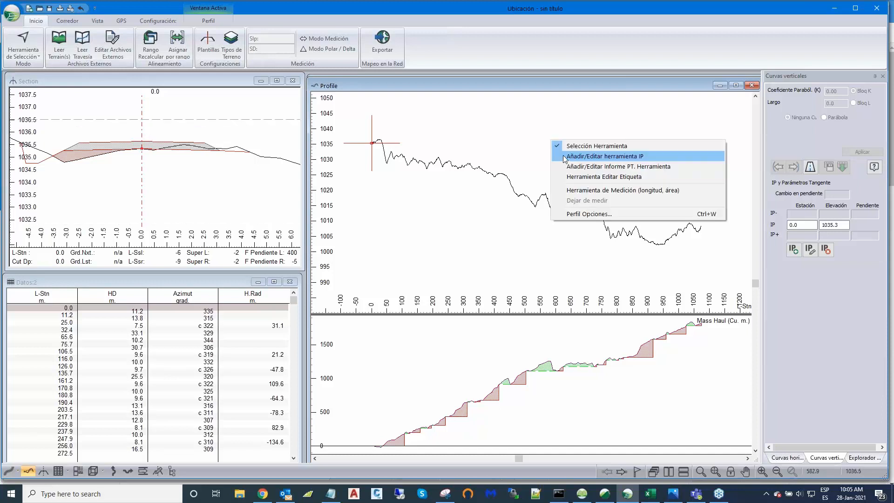
pyautogui.click(563, 155)
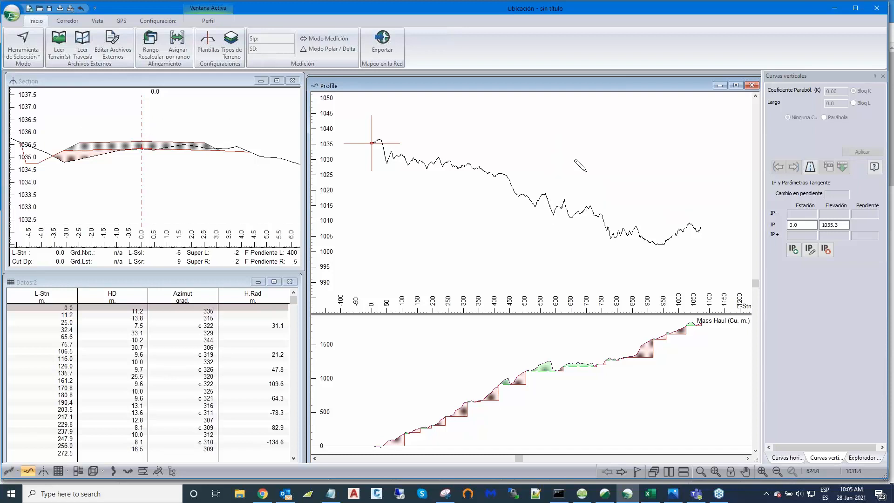
pyautogui.click(699, 227)
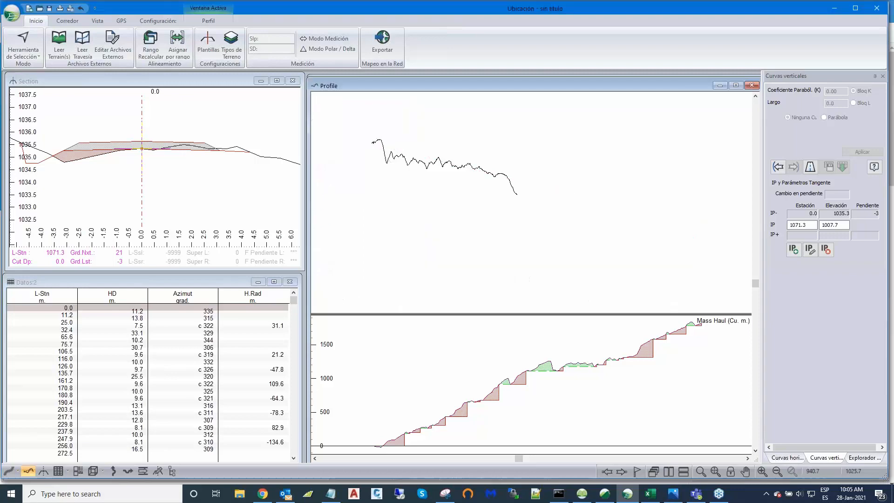
pyautogui.rightClick(657, 144)
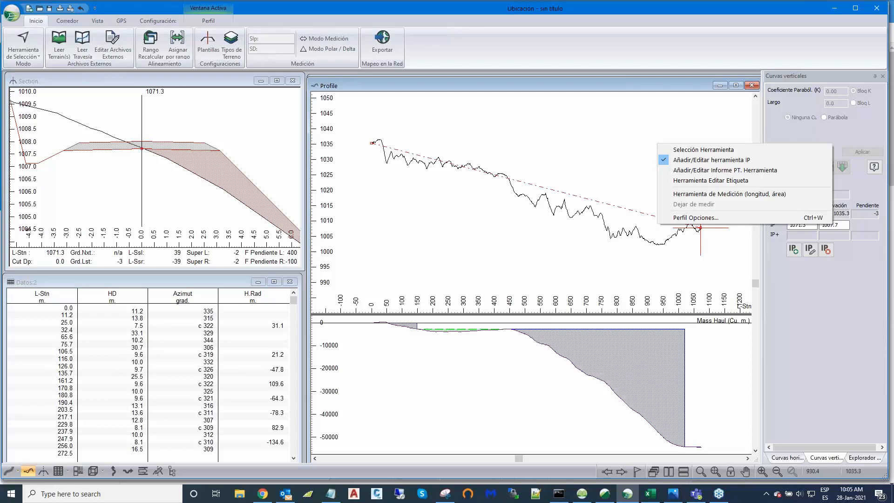
pyautogui.press('XF86AudioLowerVolume')
pyautogui.click(682, 194)
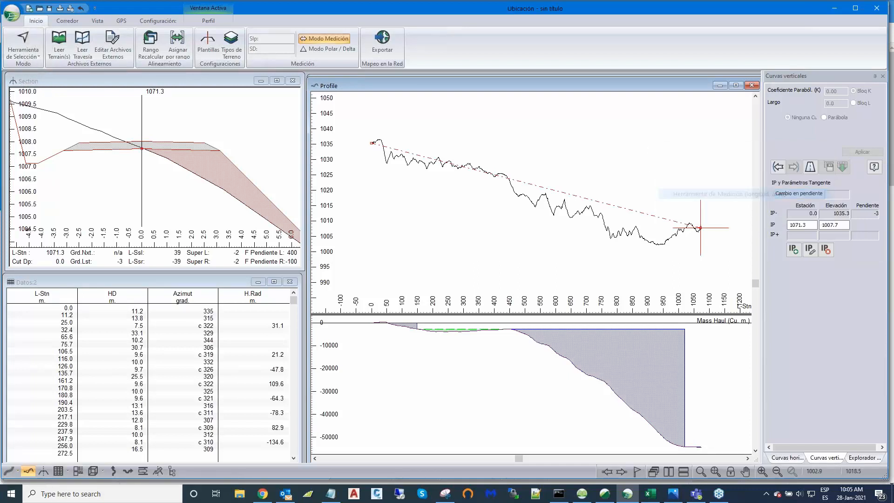
# Turn on the slope labels (Pendientes) with 0 decimals in the profile's label options.
pyautogui.rightClick(599, 142)
pyautogui.click(636, 215)
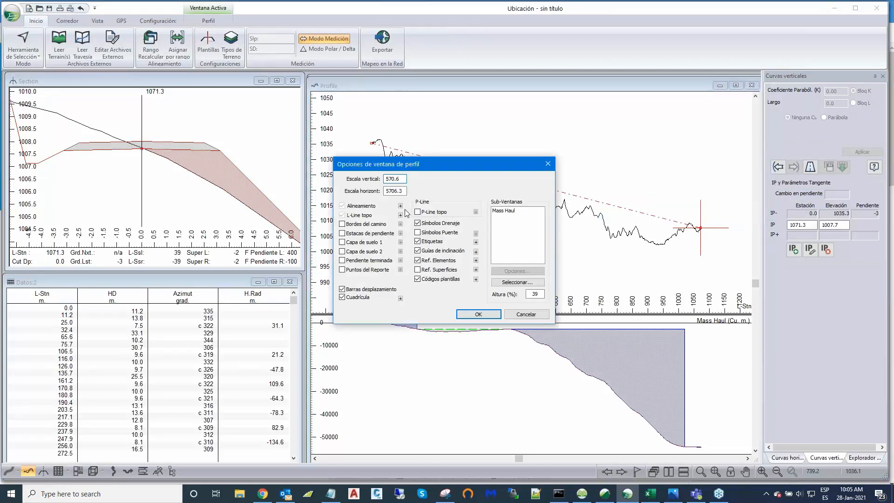
pyautogui.click(475, 242)
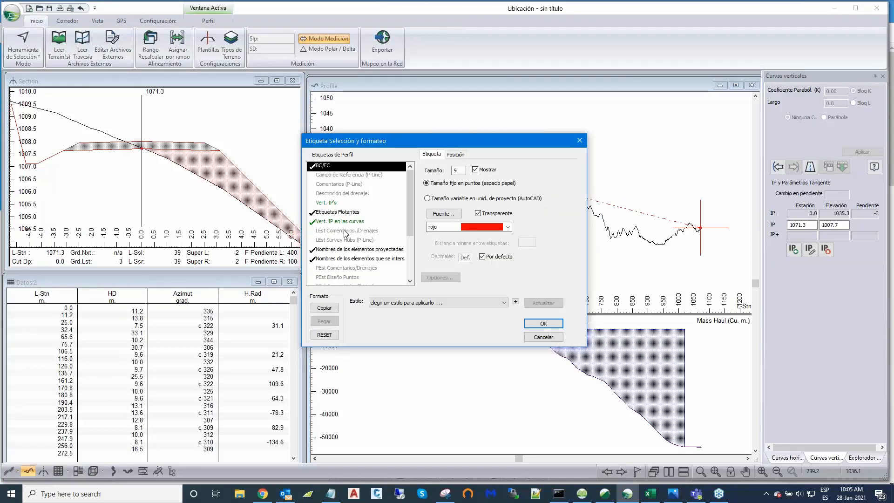
pyautogui.moveTo(413, 198); pyautogui.dragTo(410, 225)
pyautogui.click(344, 249)
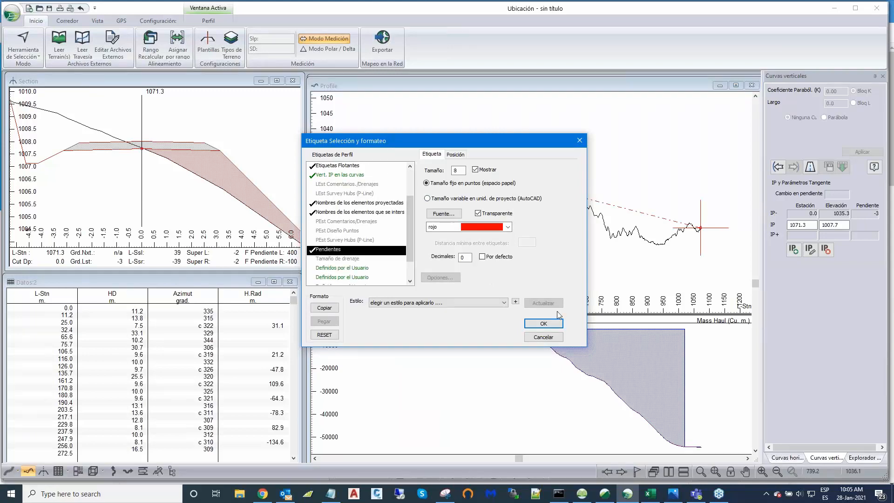
pyautogui.click(545, 324)
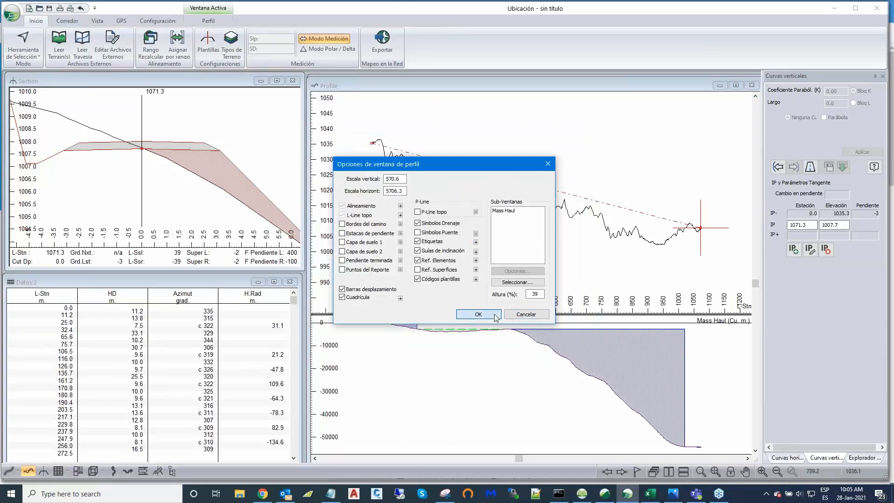
pyautogui.click(478, 314)
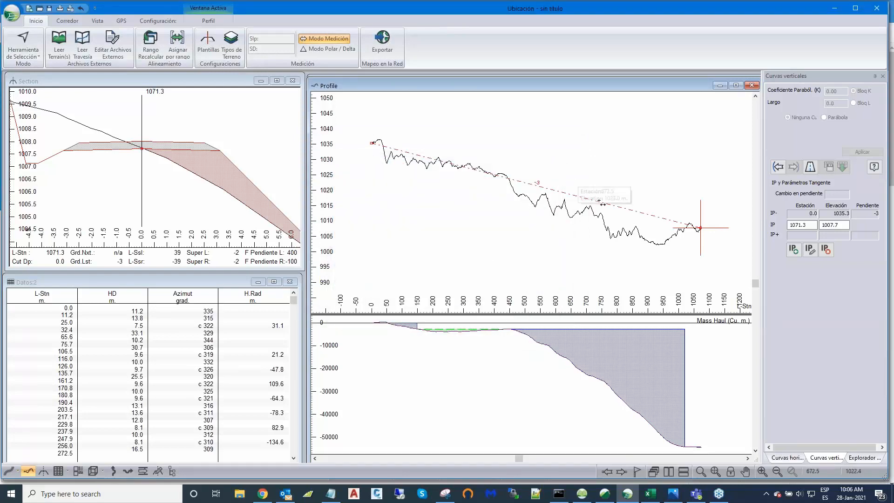
# Leave measurement mode and add a vertical intersection point at about station 240.3 and elevation 1026.0 in the profile.
pyautogui.scroll(-1, 619, 194)
pyautogui.moveTo(617, 193)
pyautogui.mouseDown(button='middle')
pyautogui.moveTo(587, 154)
pyautogui.moveTo(628, 193)
pyautogui.mouseUp(button='middle')
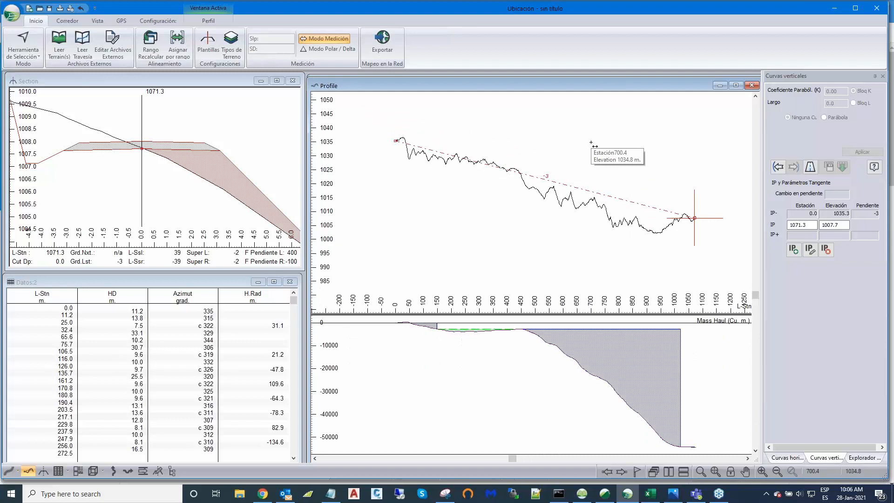
pyautogui.rightClick(591, 143)
pyautogui.click(608, 159)
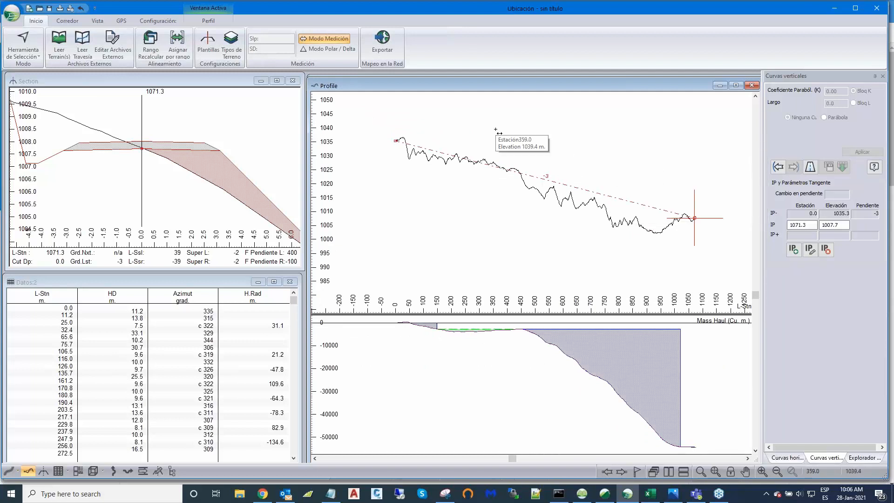
pyautogui.rightClick(527, 120)
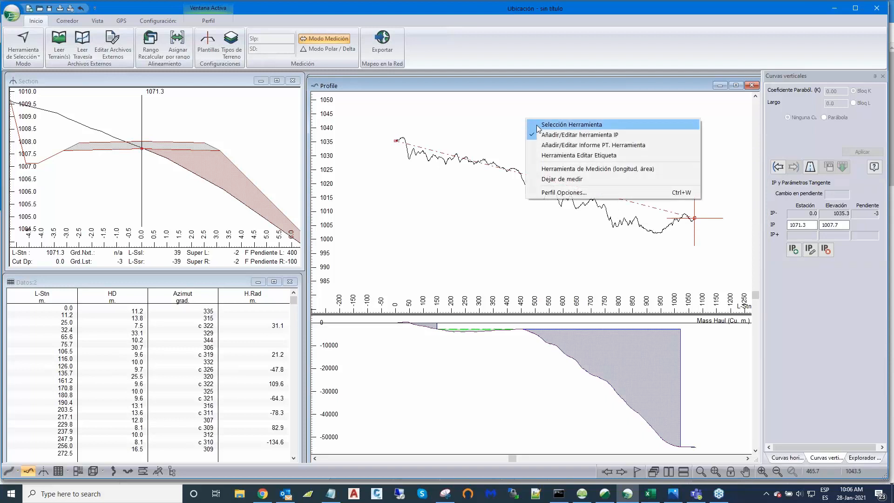
pyautogui.click(537, 125)
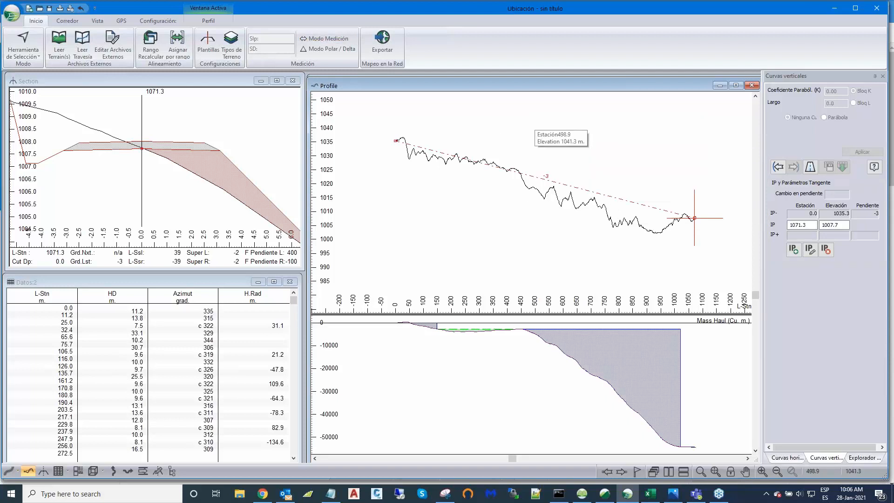
pyautogui.rightClick(537, 127)
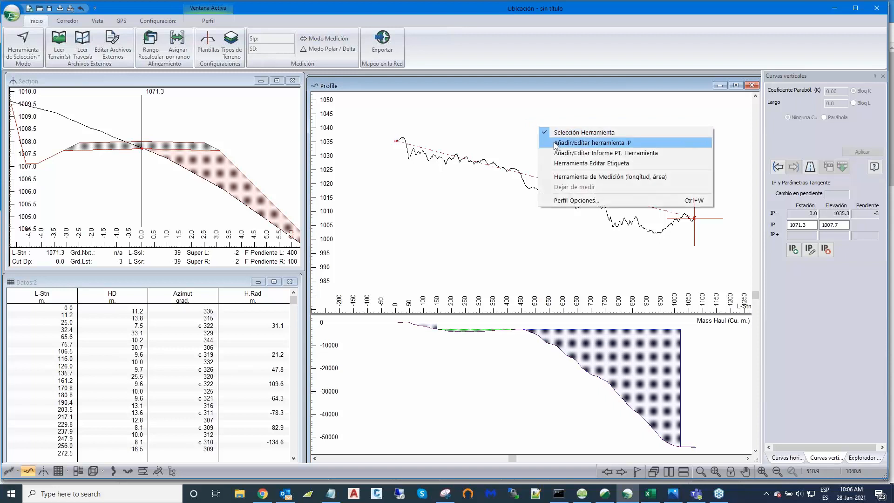
pyautogui.click(556, 143)
pyautogui.click(470, 161)
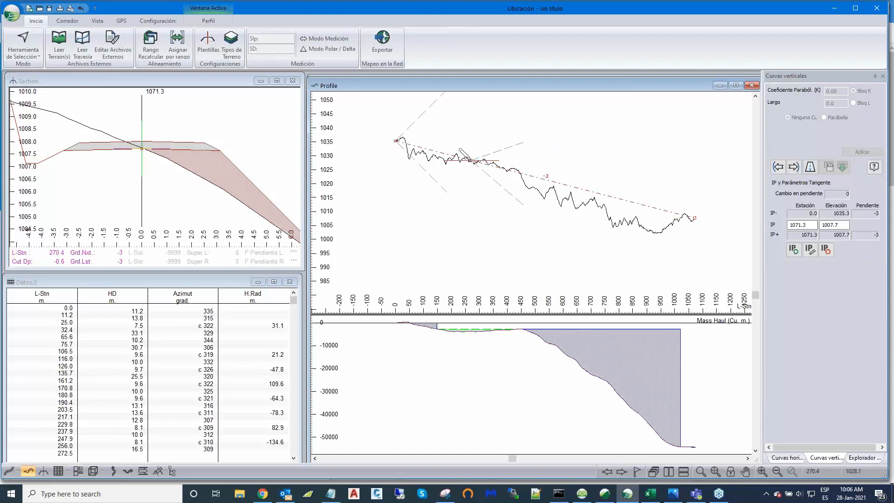
pyautogui.moveTo(471, 160); pyautogui.dragTo(462, 167)
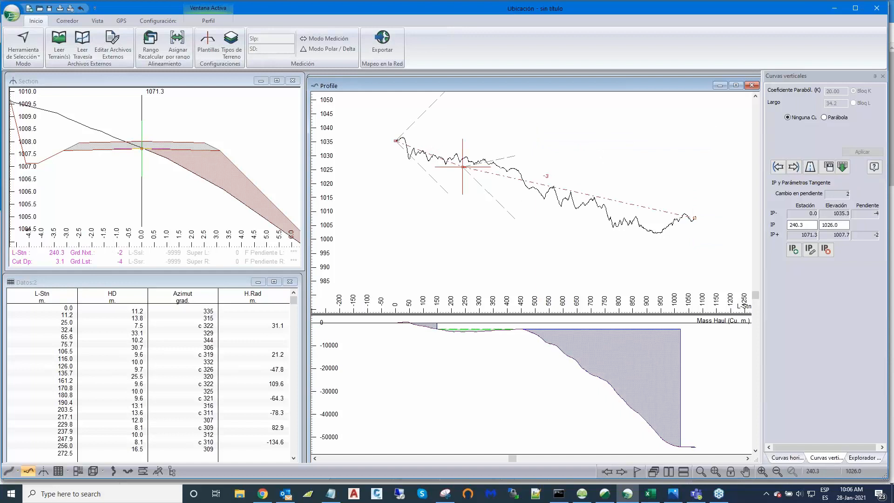
pyautogui.click(463, 167)
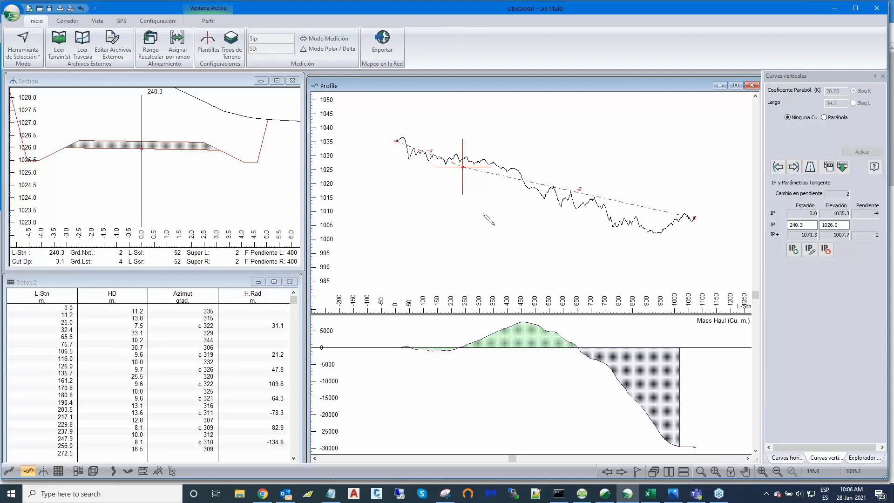
# Add vertical intersection points at about station 422.3 (elevation 1024.8), station 608.8 (elevation 1014.6) and station 872.4 (elevation 1005.6).
pyautogui.click(509, 178)
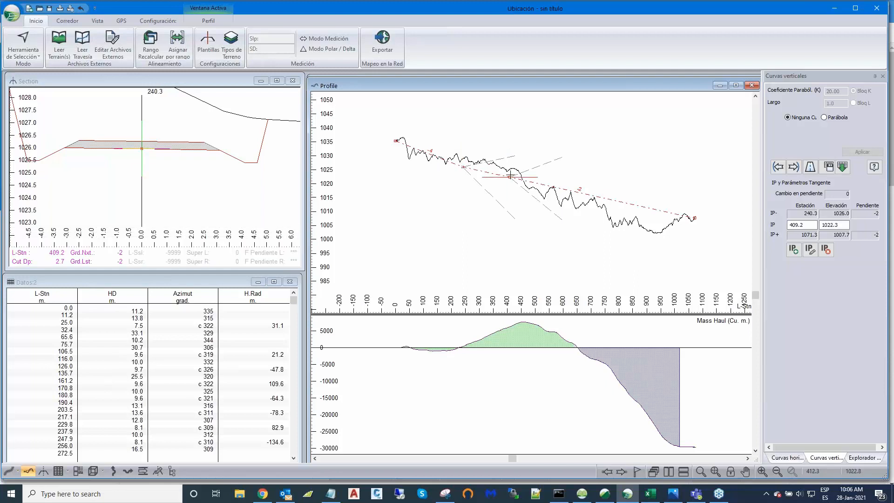
pyautogui.moveTo(511, 173); pyautogui.dragTo(513, 170)
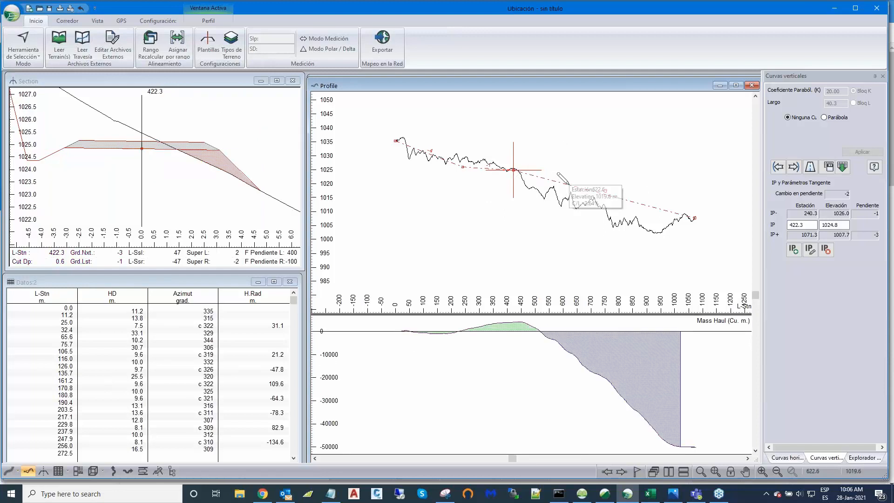
pyautogui.click(569, 186)
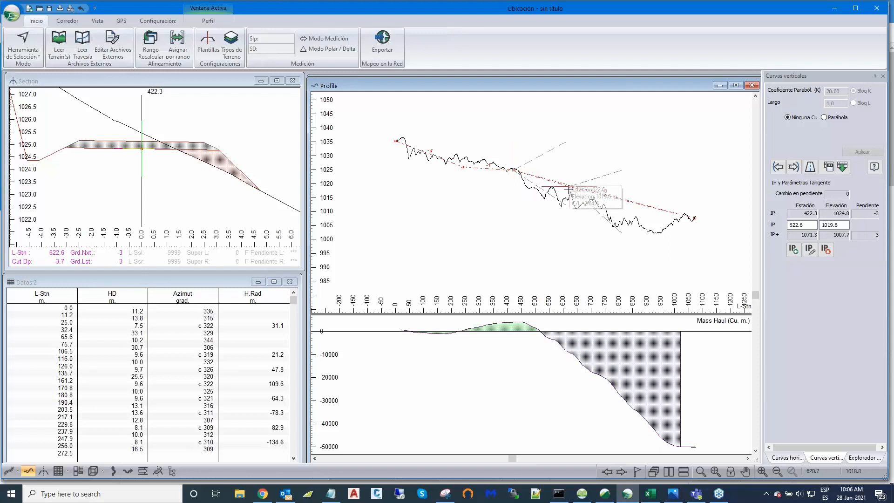
pyautogui.moveTo(568, 187); pyautogui.dragTo(565, 198)
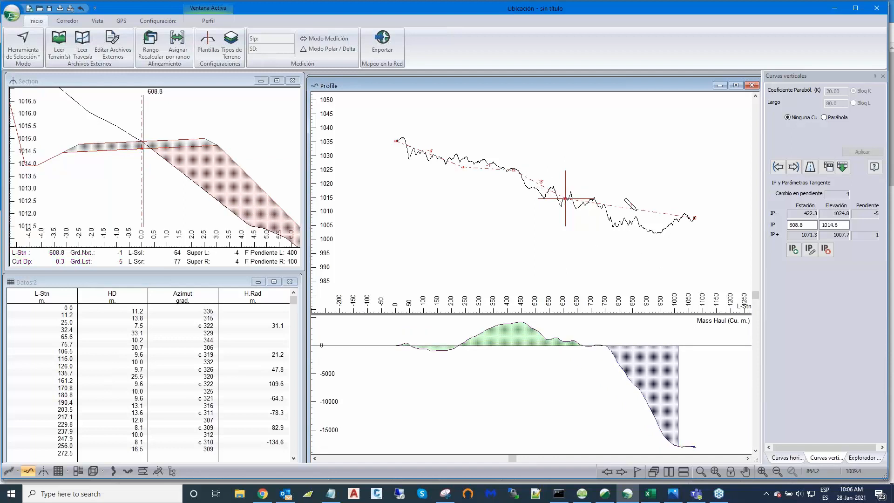
pyautogui.moveTo(636, 207); pyautogui.dragTo(639, 223)
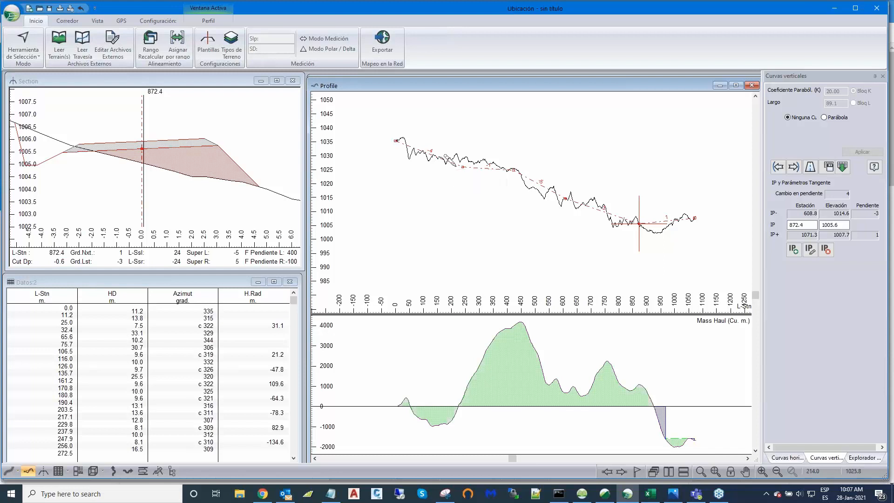
# Move the second intersection point to about station 245.3, elevation 1027.3, and the fourth to about station 602.5, elevation 1012.6.
pyautogui.moveTo(463, 167); pyautogui.dragTo(464, 163)
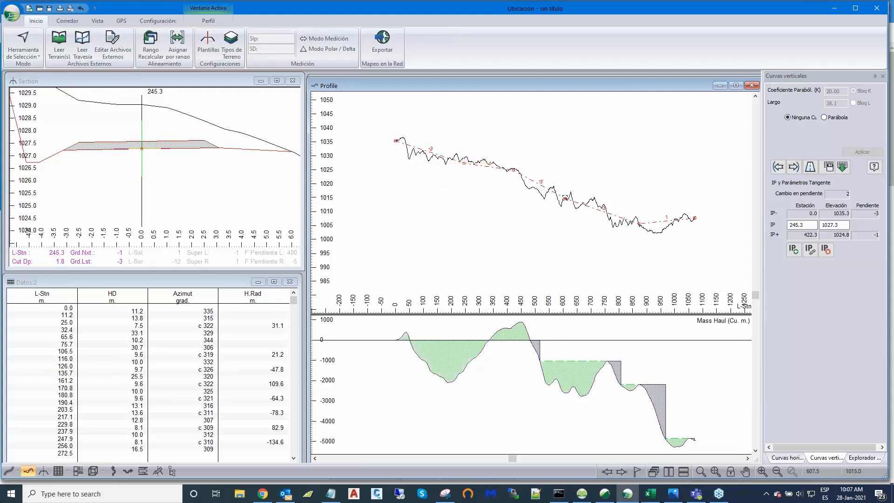
pyautogui.click(564, 204)
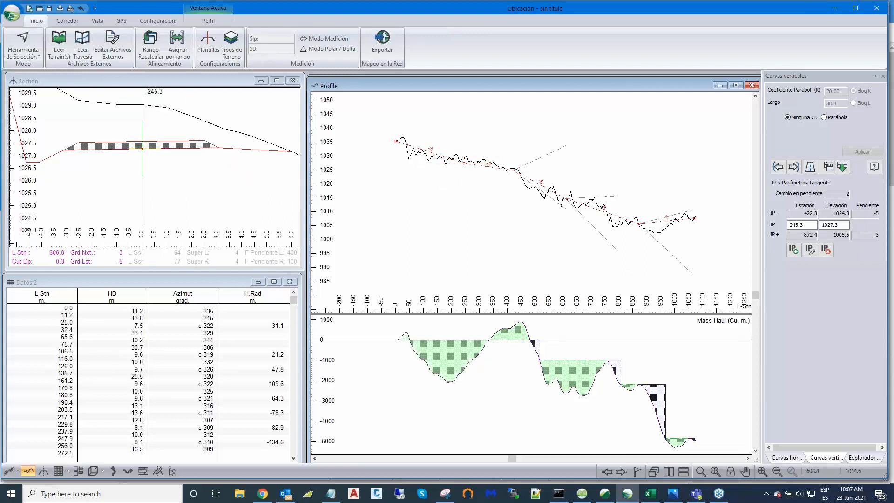
pyautogui.click(563, 203)
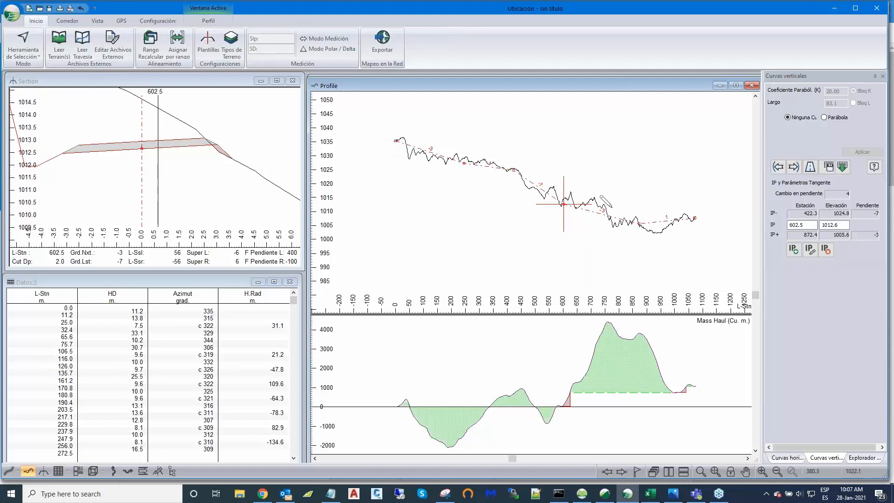
# Select the intersection point at station 245.3 and apply a parabolic vertical curve with K locked at 20.00.
pyautogui.rightClick(643, 168)
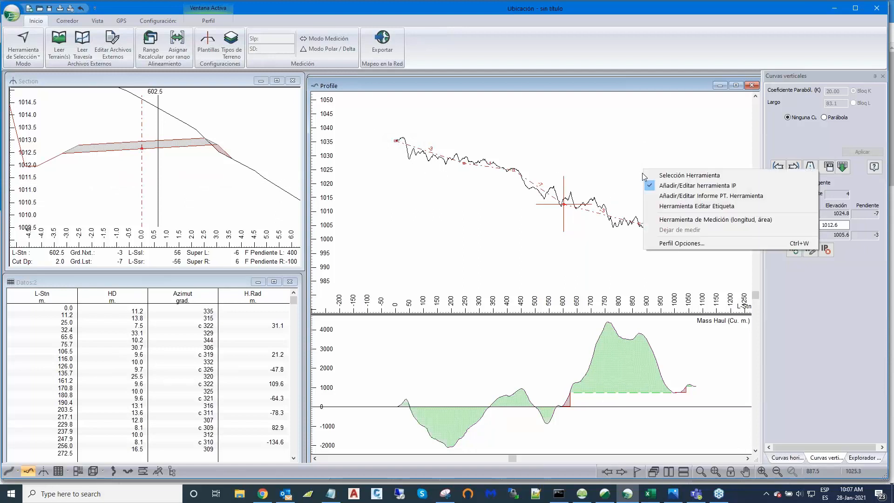
pyautogui.click(652, 174)
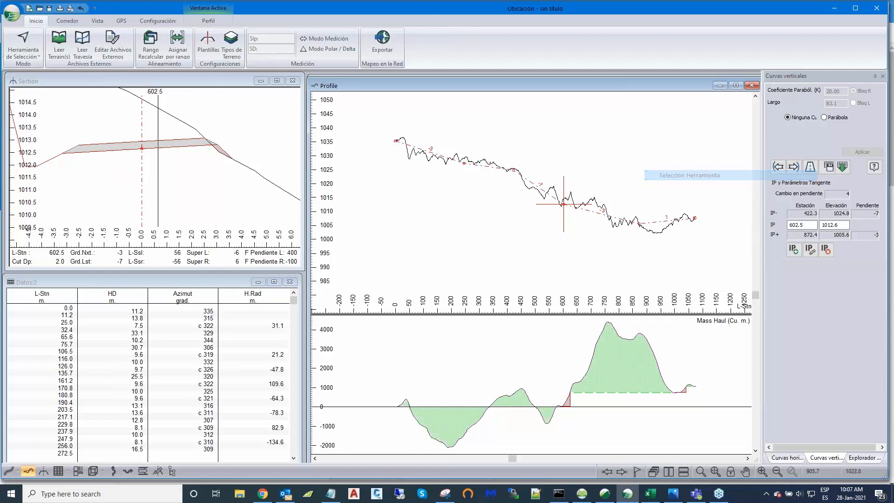
pyautogui.click(394, 141)
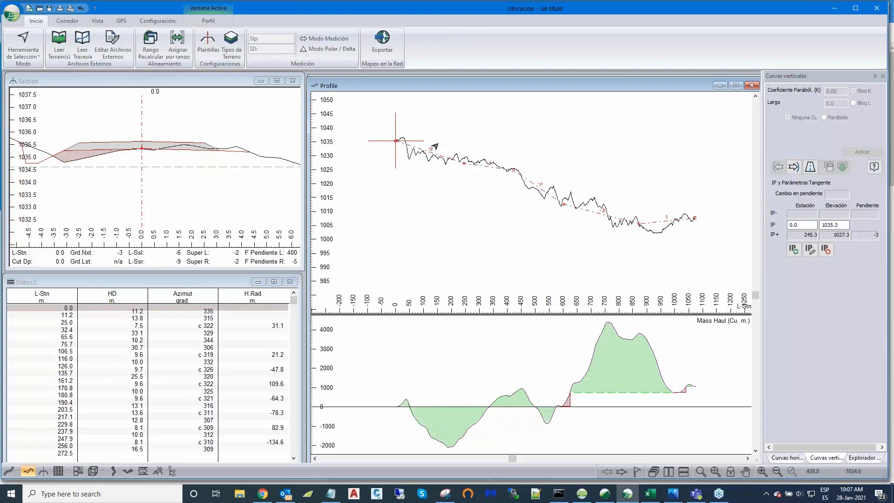
pyautogui.click(793, 167)
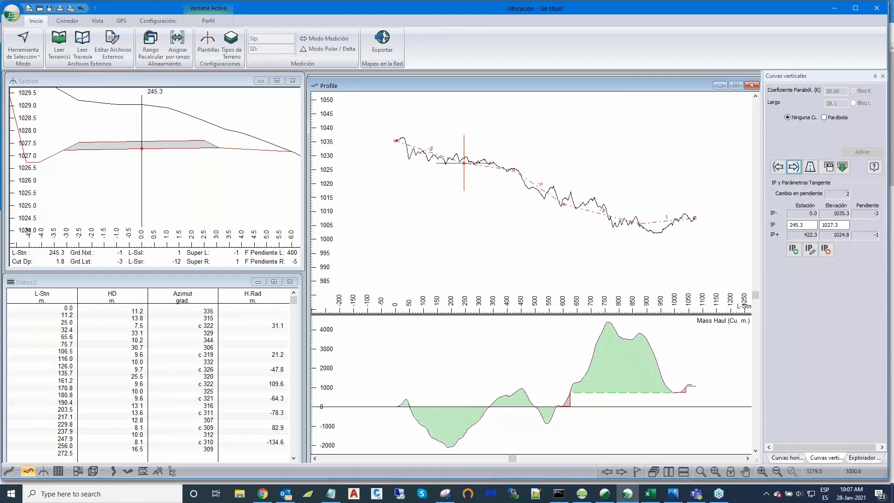
pyautogui.click(825, 118)
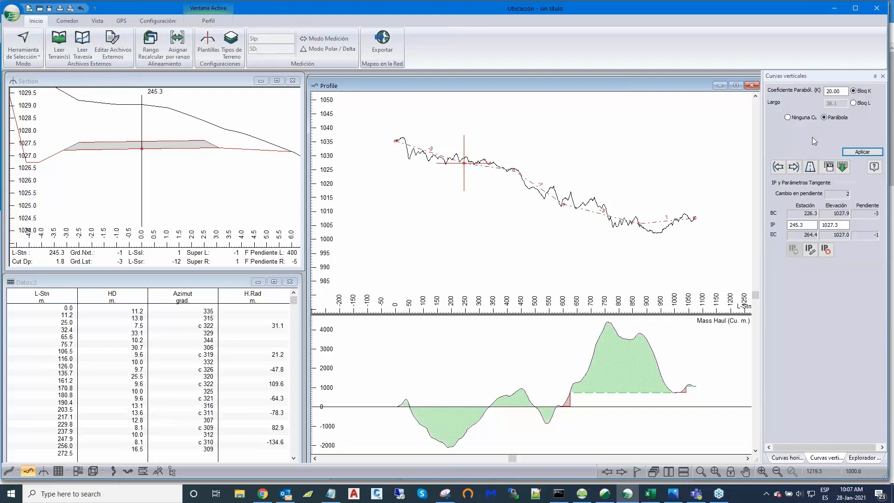
pyautogui.click(856, 154)
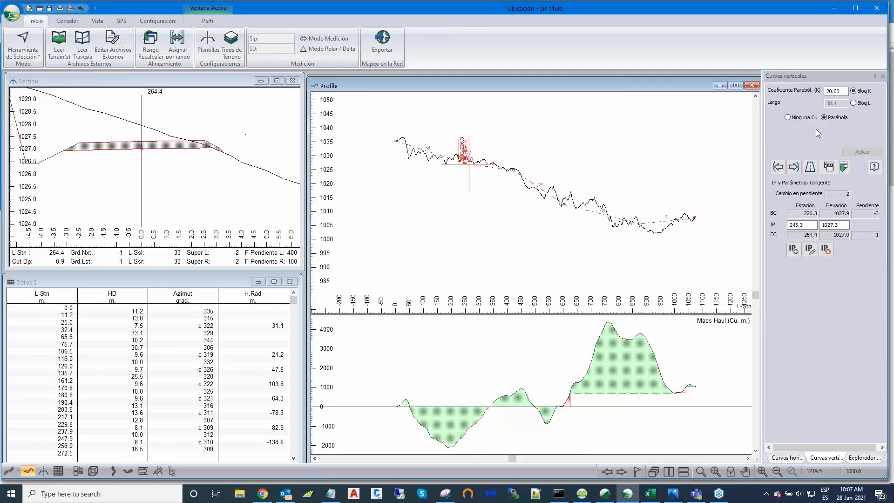
# Apply parabolic vertical curves with K 20.00 at the intersection points at stations 422.3 and 602.5.
pyautogui.click(794, 168)
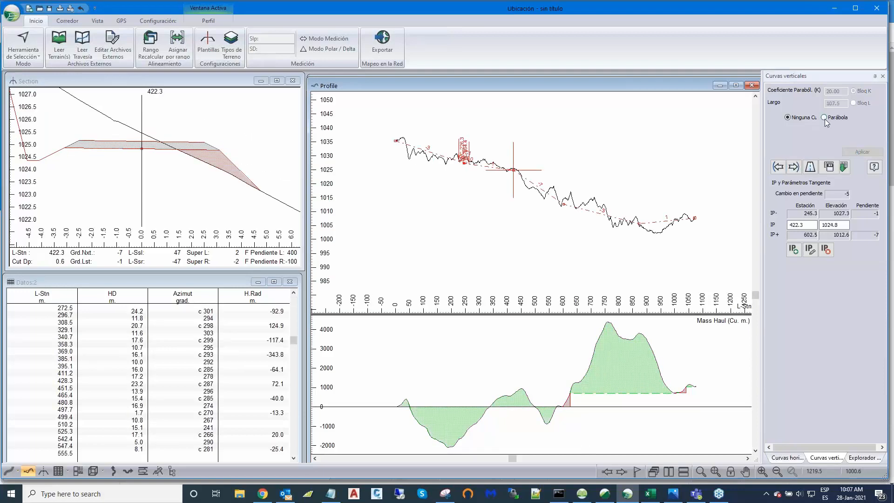
pyautogui.click(848, 151)
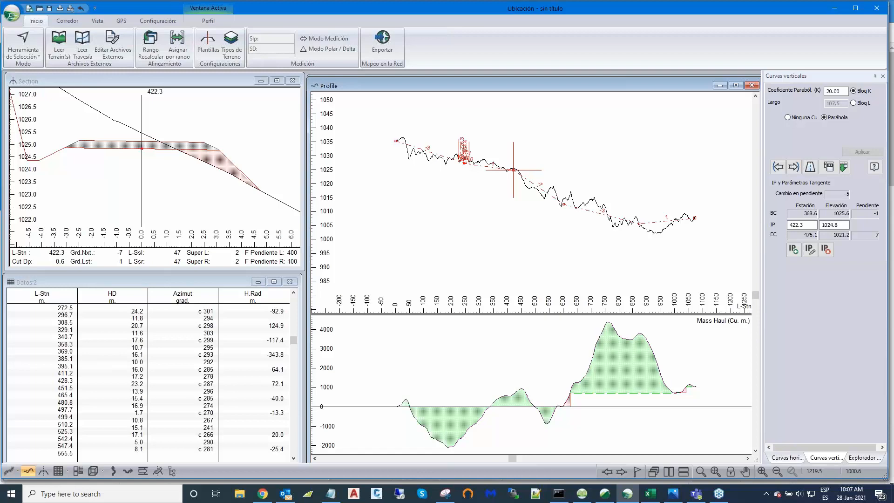
pyautogui.click(794, 167)
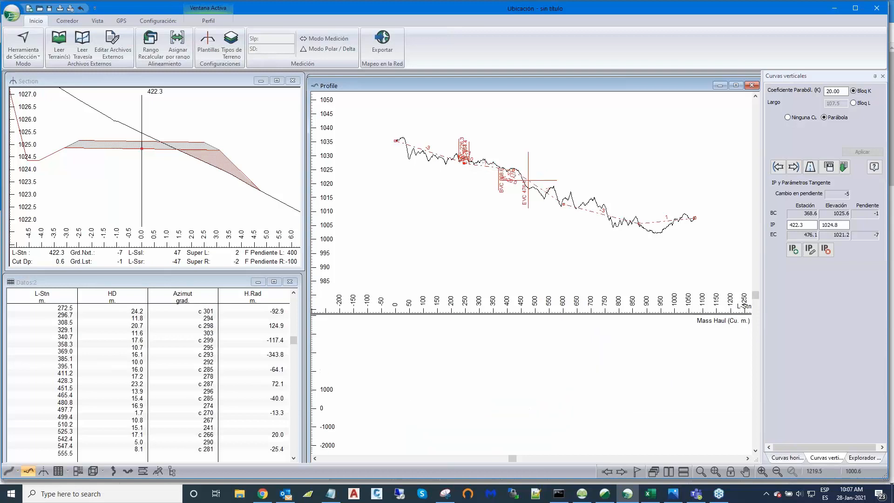
pyautogui.click(794, 167)
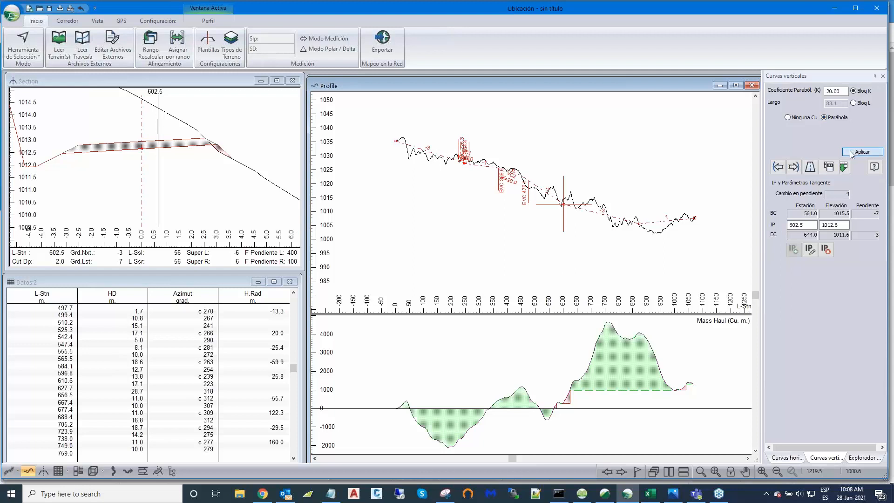
pyautogui.click(851, 153)
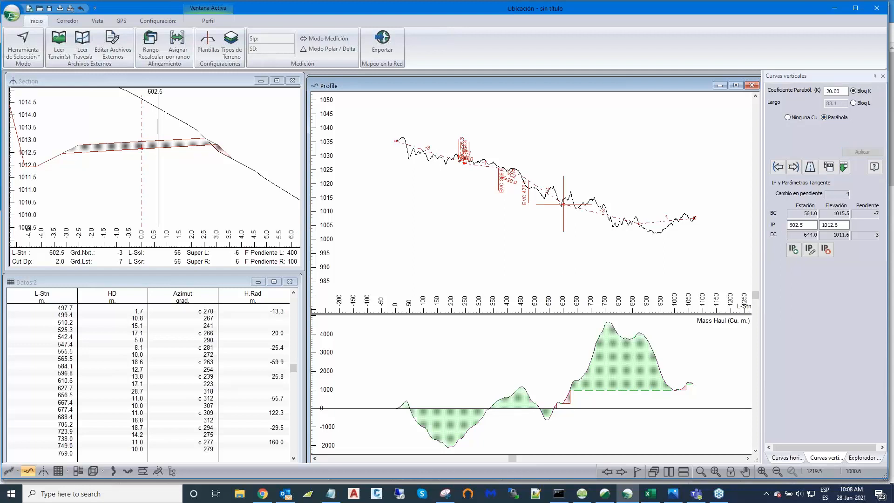
pyautogui.click(793, 167)
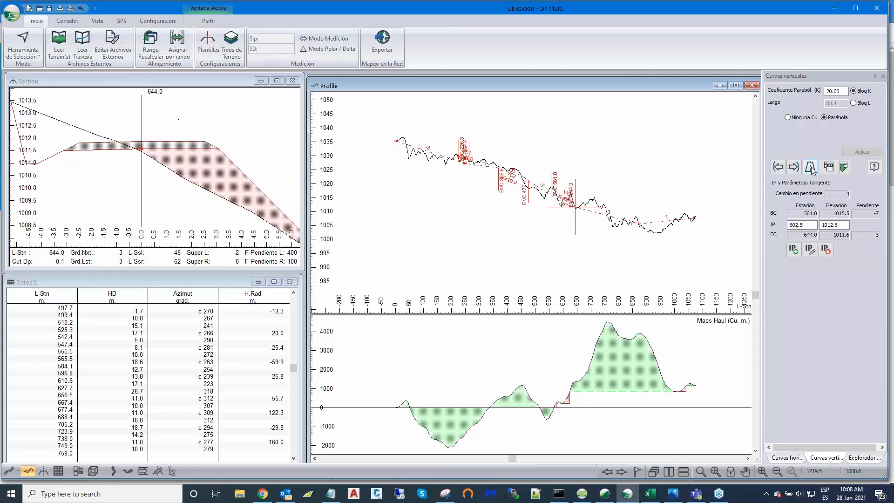
# Apply a parabolic vertical curve with K 20.00 at the intersection point at station 872.4 and advance to the alignment's endpoint.
pyautogui.click(794, 168)
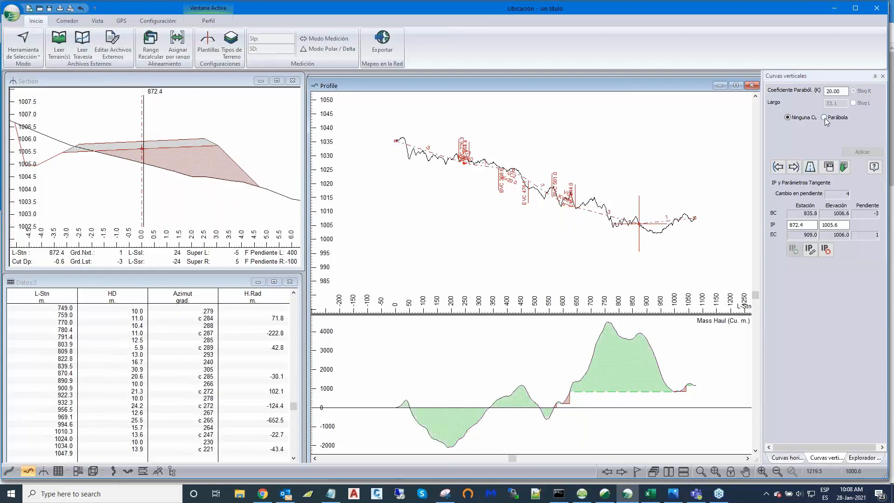
pyautogui.click(861, 153)
pyautogui.click(794, 168)
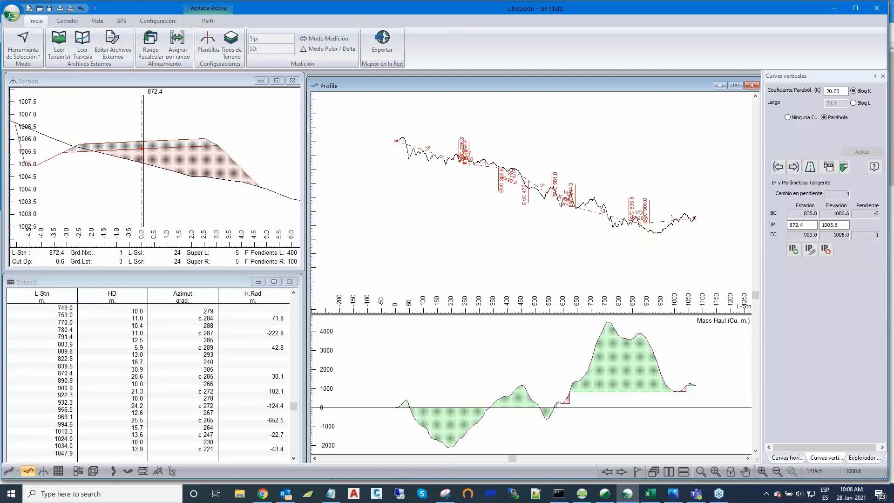
pyautogui.click(795, 171)
# Inspect the vertical curves against the ground line and the mass haul diagram along the profile.
pyautogui.scroll(3, 524, 193)
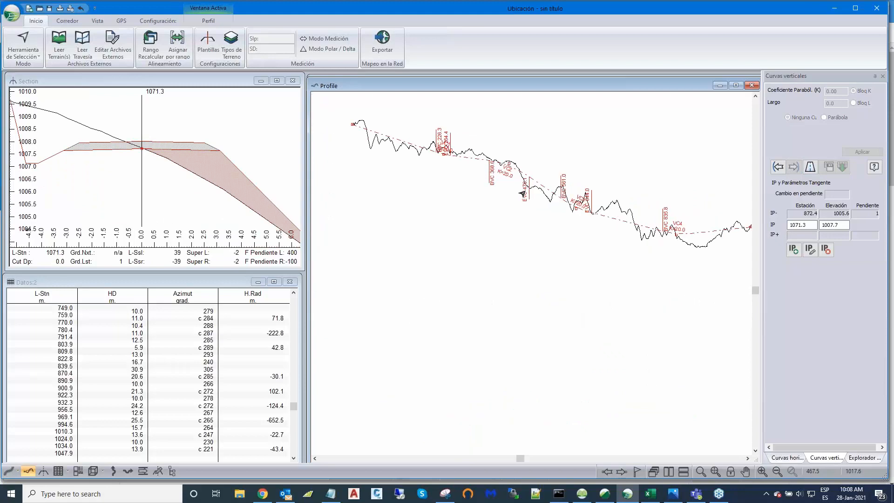
pyautogui.scroll(4, 523, 191)
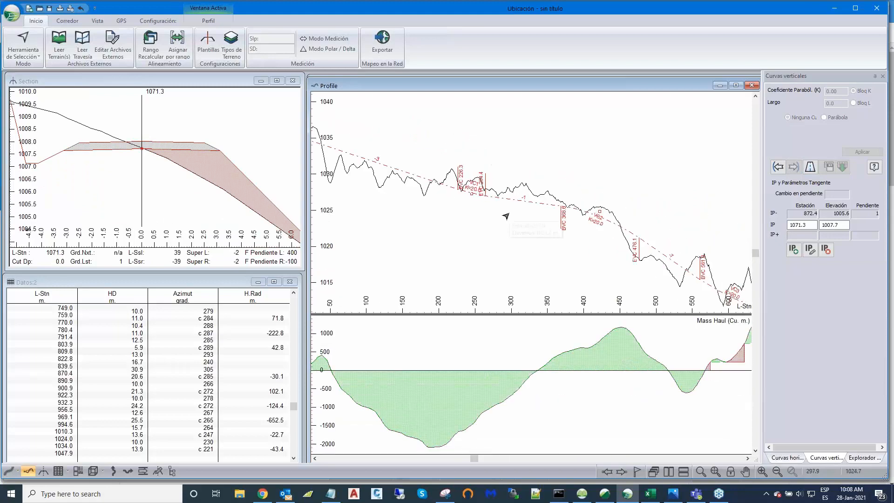
pyautogui.scroll(1, 507, 215)
pyautogui.moveTo(507, 214); pyautogui.dragTo(636, 224, button='middle')
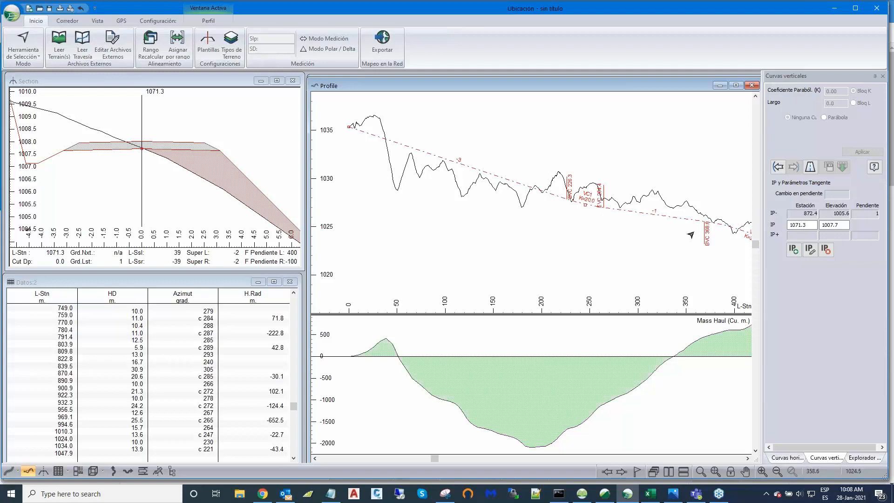
pyautogui.scroll(-4, 693, 232)
pyautogui.moveTo(692, 230); pyautogui.dragTo(536, 180, button='middle')
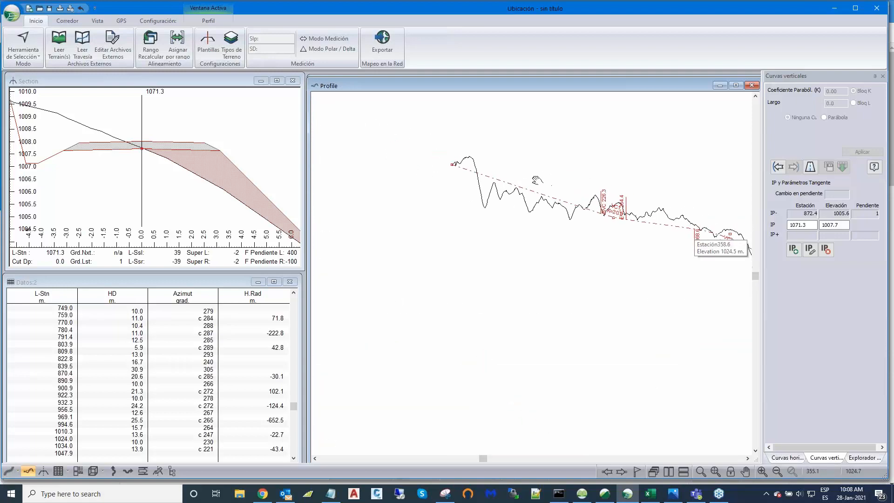
# Expand Alineamiento horizontal 1 in the project explorer and select its vertical alignment V-alineam 1.
pyautogui.click(864, 459)
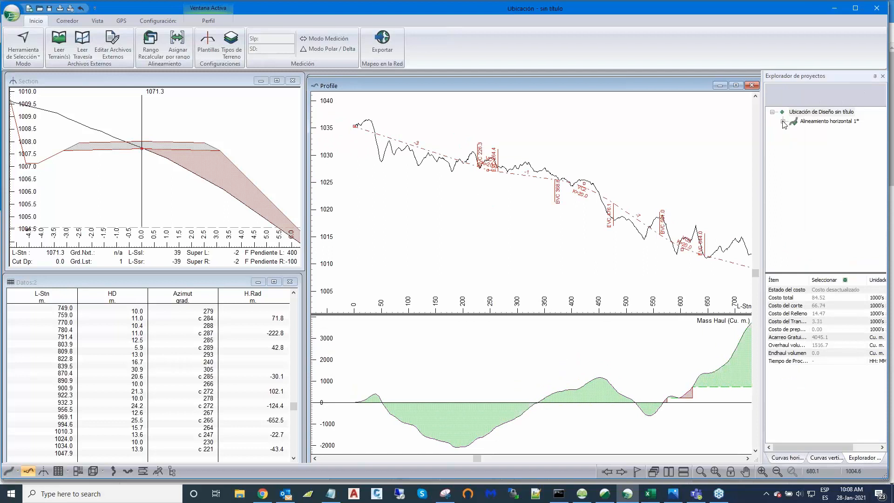
pyautogui.moveTo(785, 124)
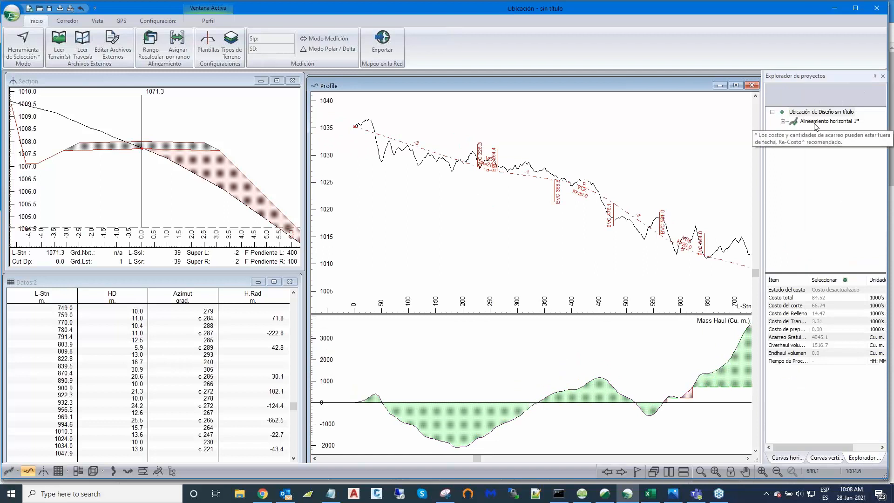
pyautogui.click(784, 122)
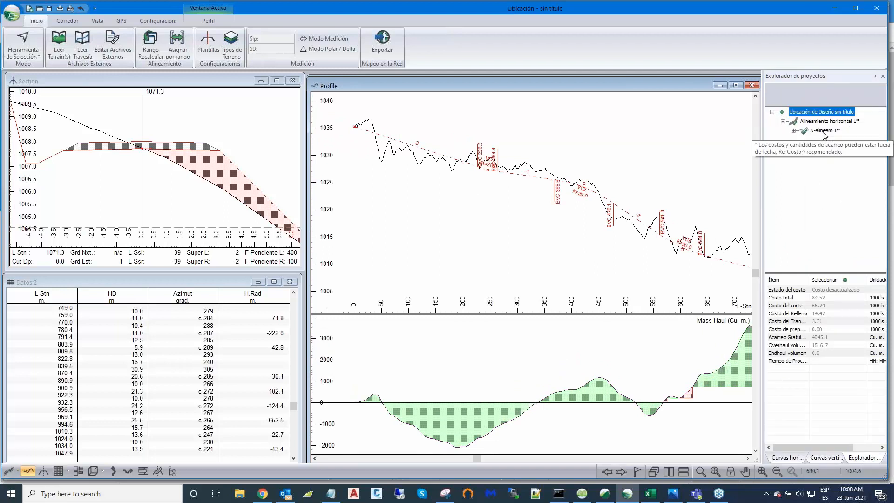
pyautogui.click(824, 132)
pyautogui.scroll(-1, 688, 155)
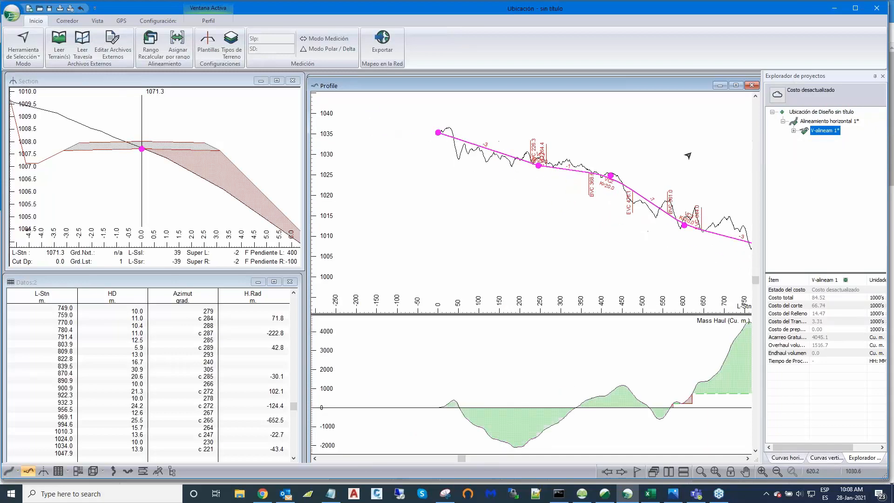
pyautogui.scroll(-1, 689, 154)
pyautogui.moveTo(735, 214); pyautogui.dragTo(554, 189, button='middle')
pyautogui.scroll(-1, 596, 211)
pyautogui.moveTo(482, 191); pyautogui.dragTo(499, 200, button='middle')
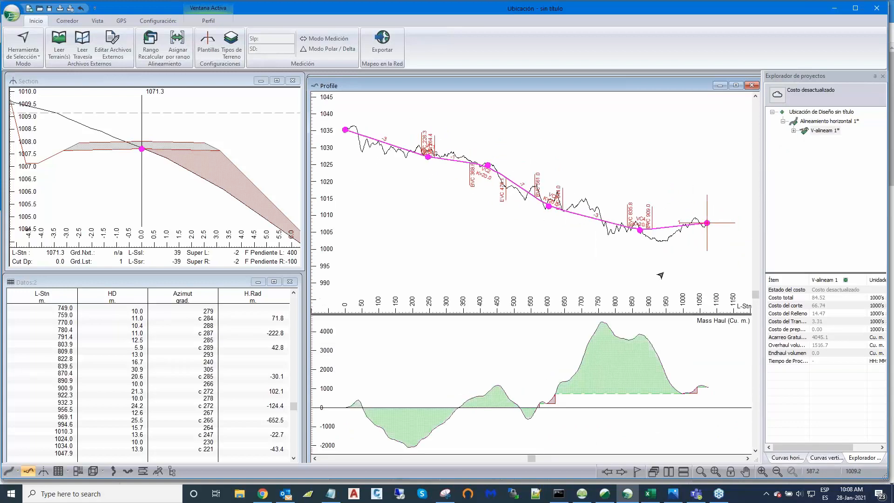
pyautogui.moveTo(707, 224)
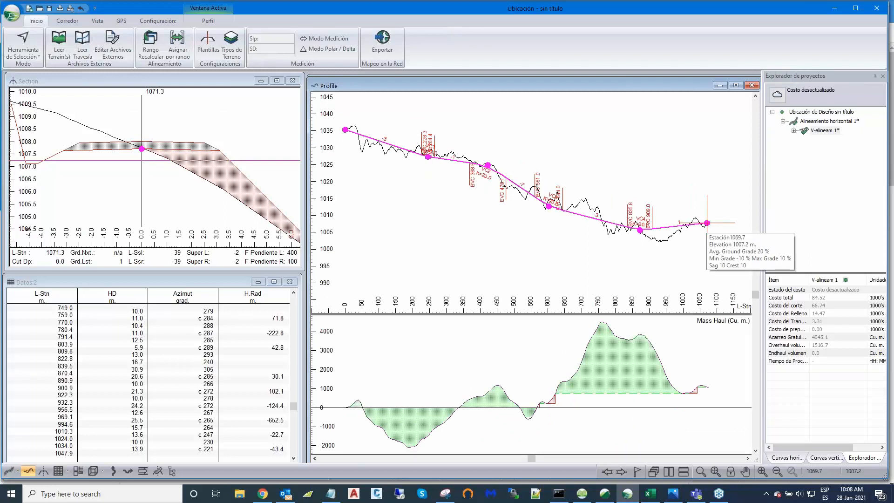
# Recalculate the cost and haul of V-alineam 1 with automatic recalculation after manual changes enabled, and widen the results' item column.
pyautogui.rightClick(824, 131)
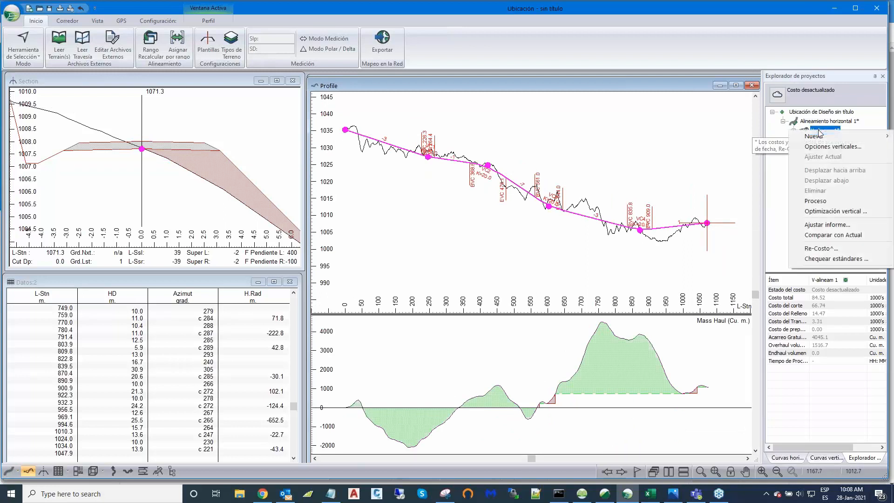
pyautogui.click(824, 250)
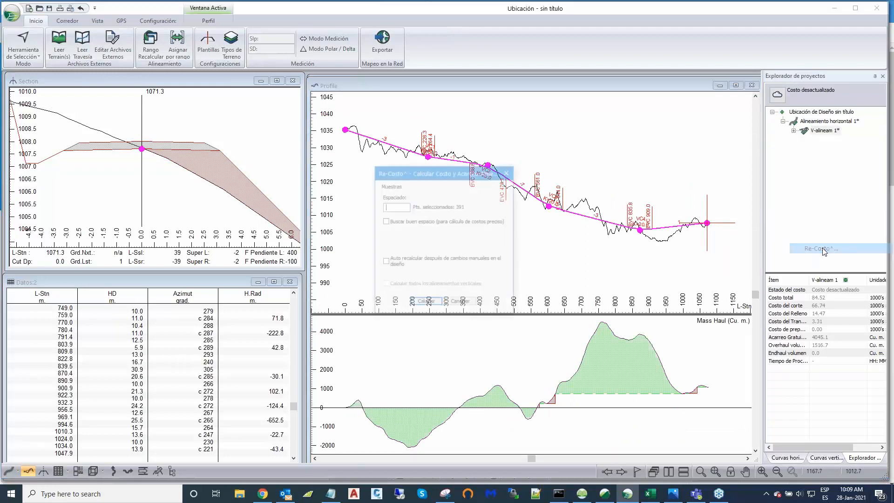
pyautogui.click(426, 304)
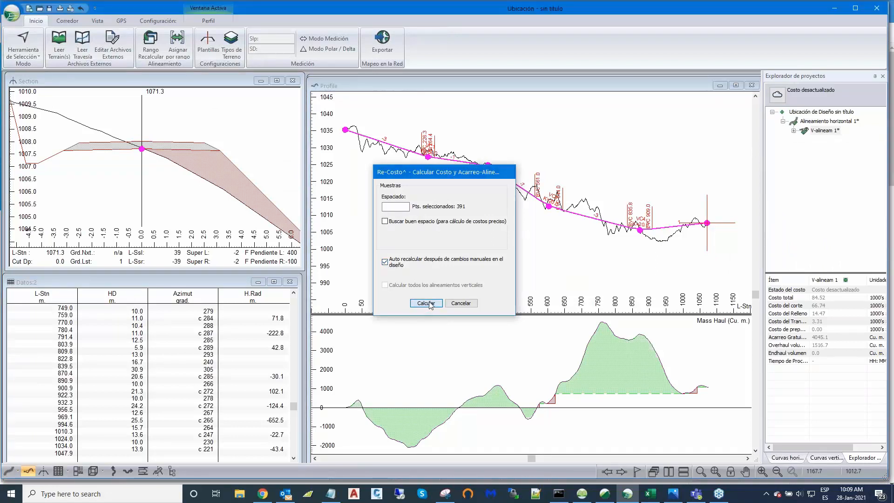
pyautogui.click(498, 337)
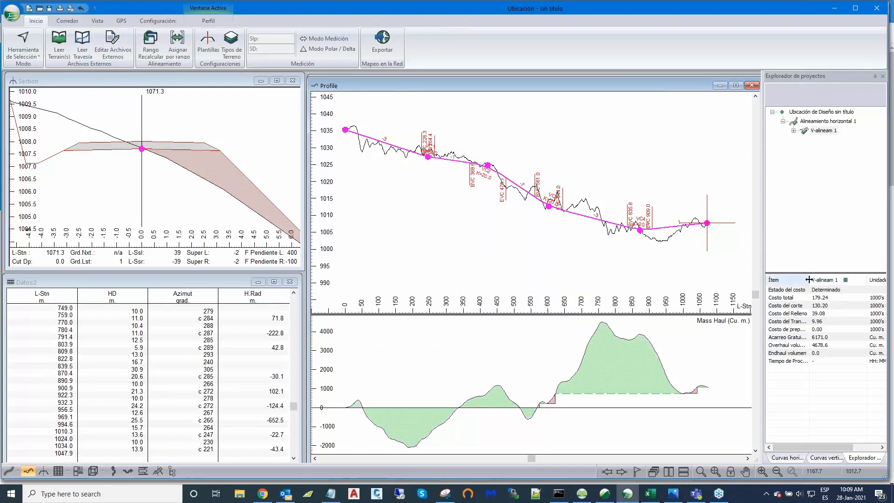
pyautogui.moveTo(811, 279); pyautogui.dragTo(825, 276)
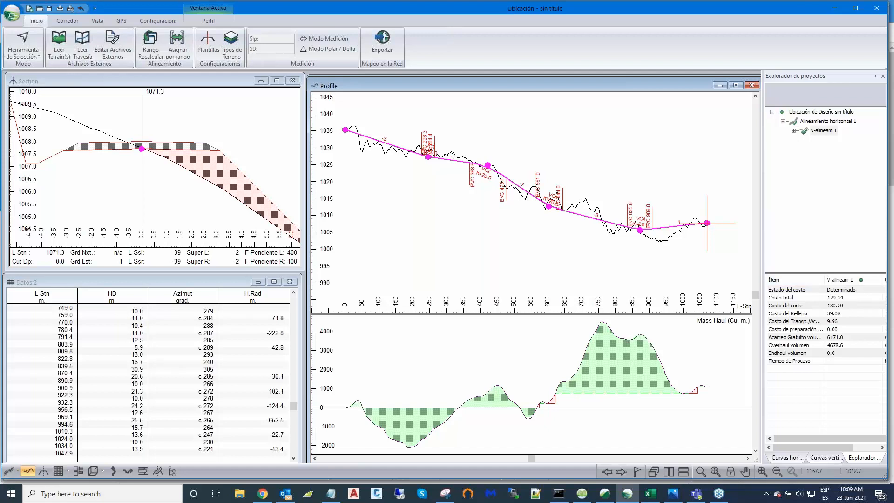
pyautogui.moveTo(825, 279); pyautogui.dragTo(847, 277)
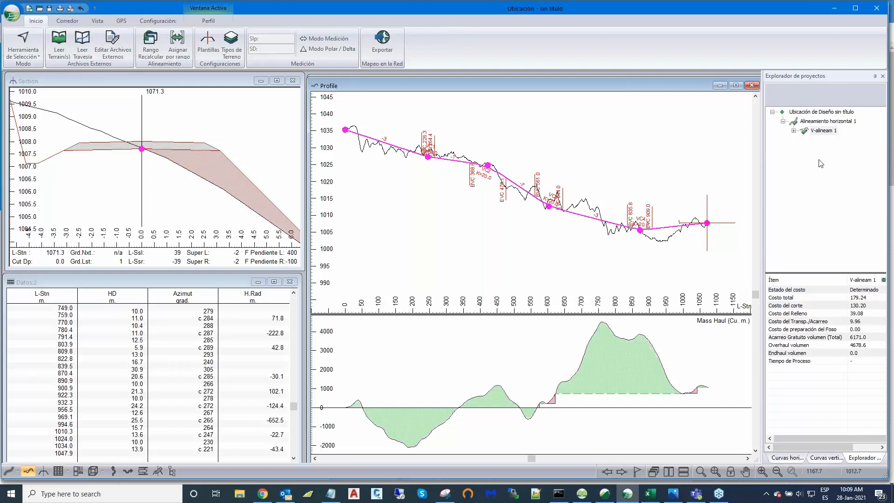
# Review the road class specifications and the curve widening table, leaving both without changes.
pyautogui.click(821, 458)
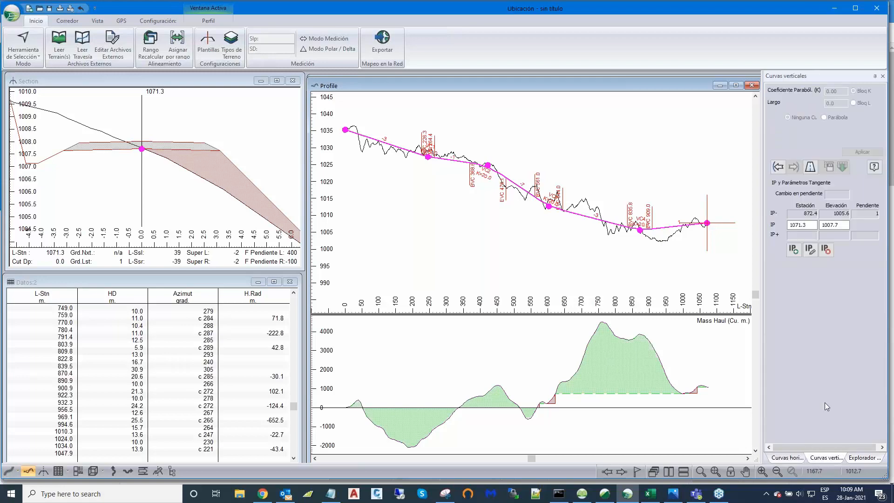
pyautogui.click(811, 167)
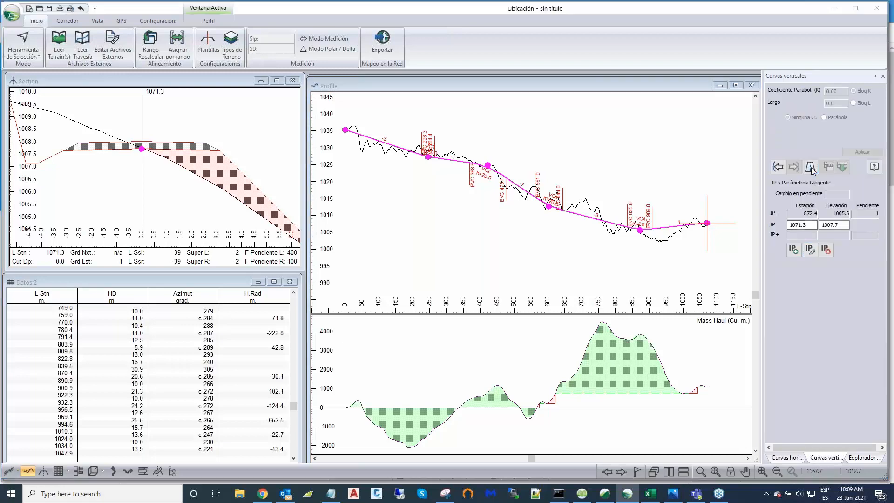
pyautogui.moveTo(508, 161); pyautogui.dragTo(563, 128)
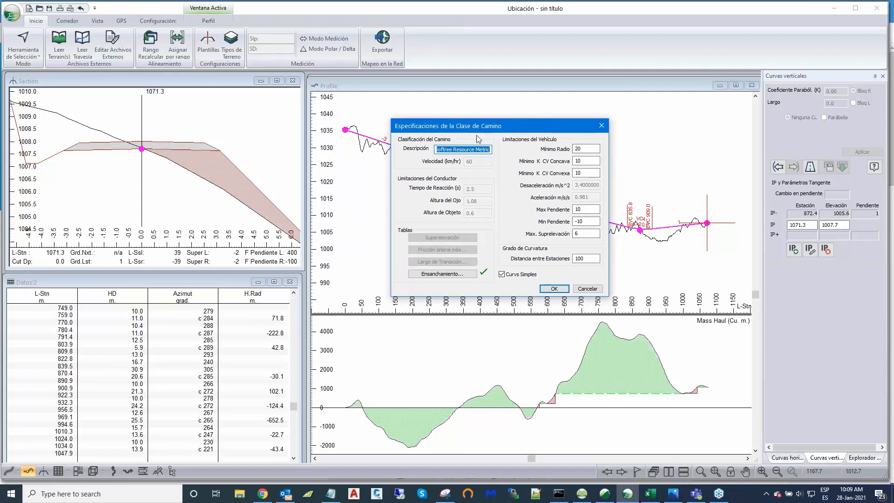
pyautogui.click(450, 275)
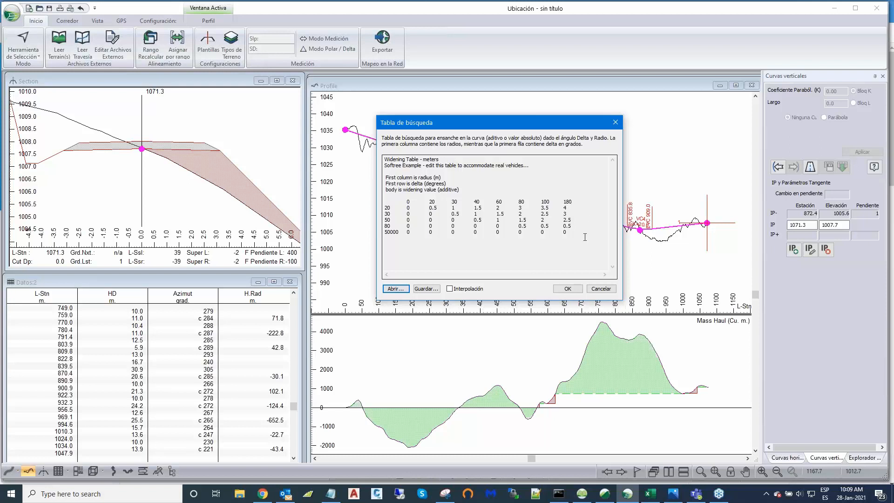
pyautogui.click(601, 289)
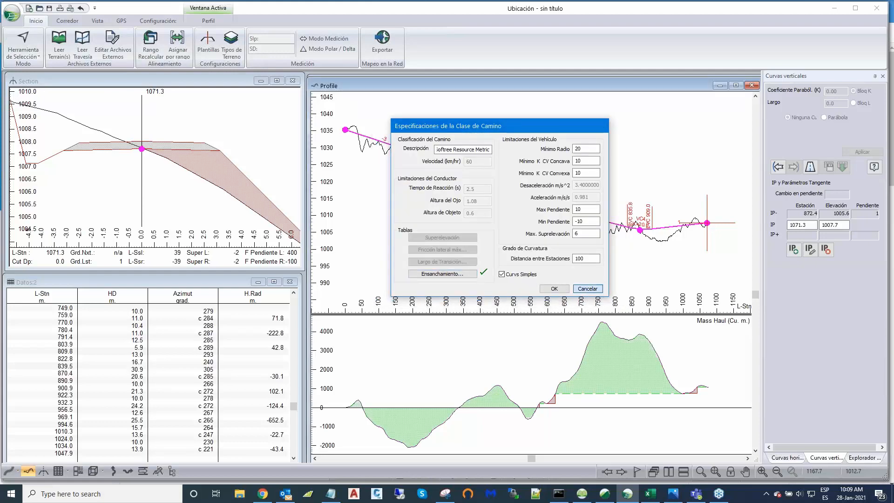
pyautogui.click(596, 288)
pyautogui.scroll(-2, 657, 248)
pyautogui.moveTo(659, 248); pyautogui.dragTo(671, 237, button='middle')
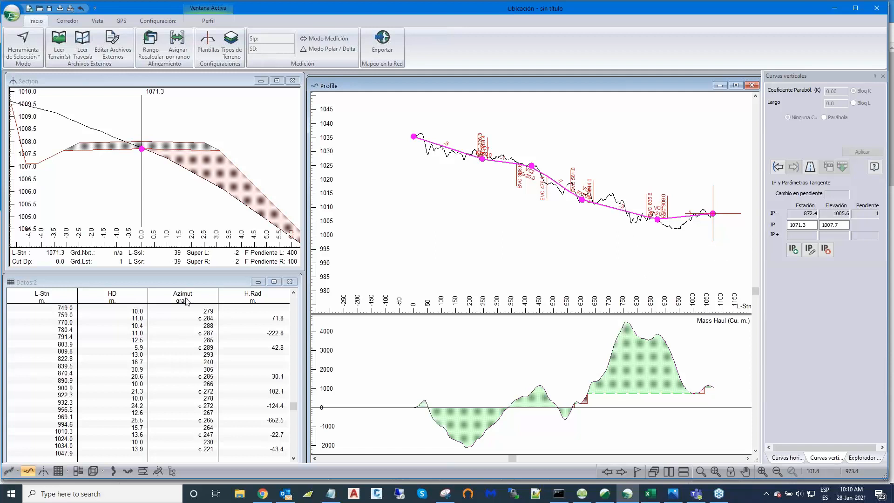
# Remove the H.Rad, Azimut and HD columns from the data window, keeping only L-Stn.
pyautogui.click(205, 283)
pyautogui.moveTo(203, 280); pyautogui.dragTo(206, 279)
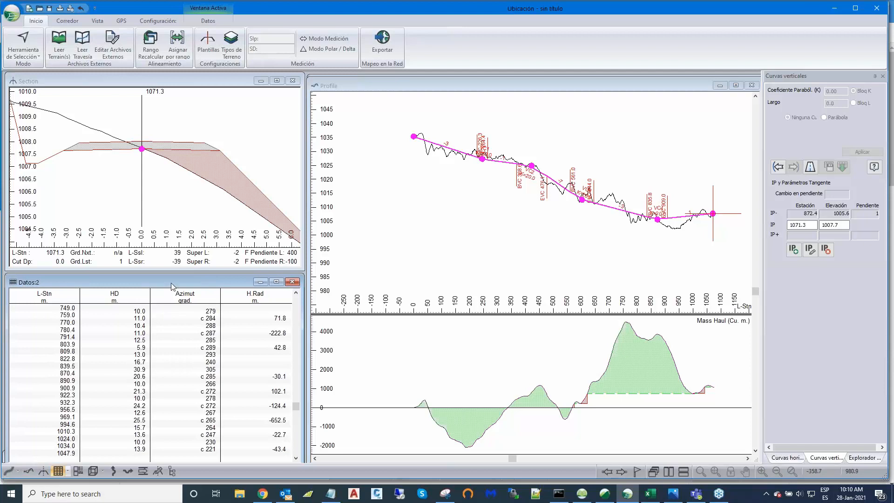
pyautogui.moveTo(171, 282); pyautogui.dragTo(173, 283)
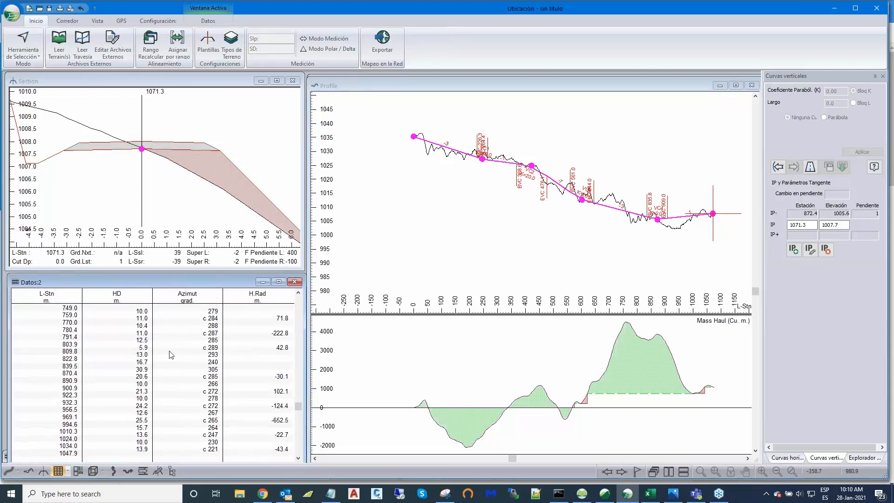
pyautogui.rightClick(170, 352)
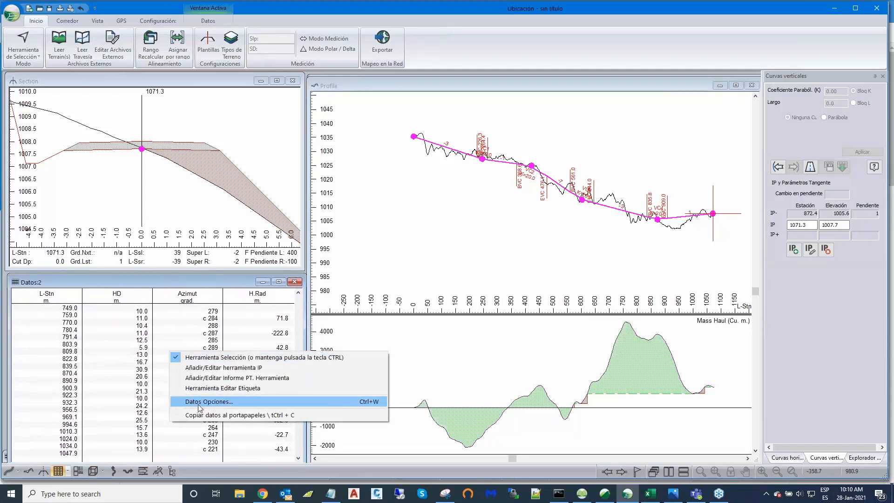
pyautogui.click(199, 405)
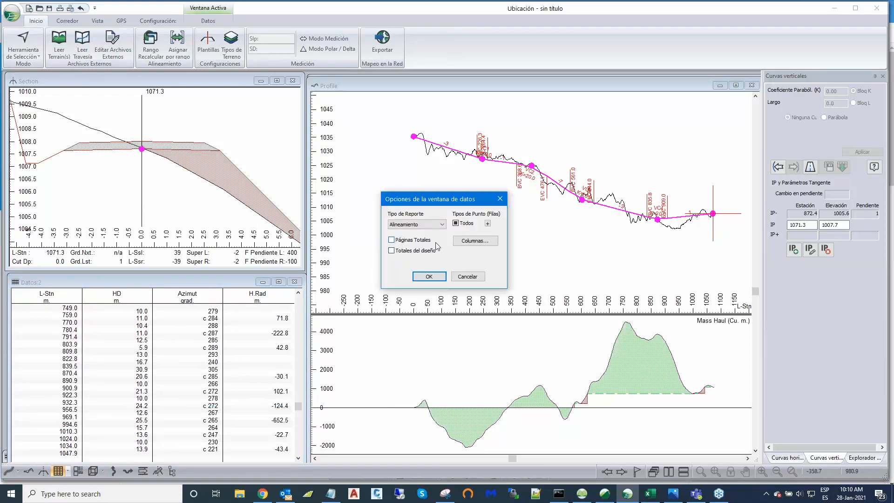
pyautogui.click(469, 242)
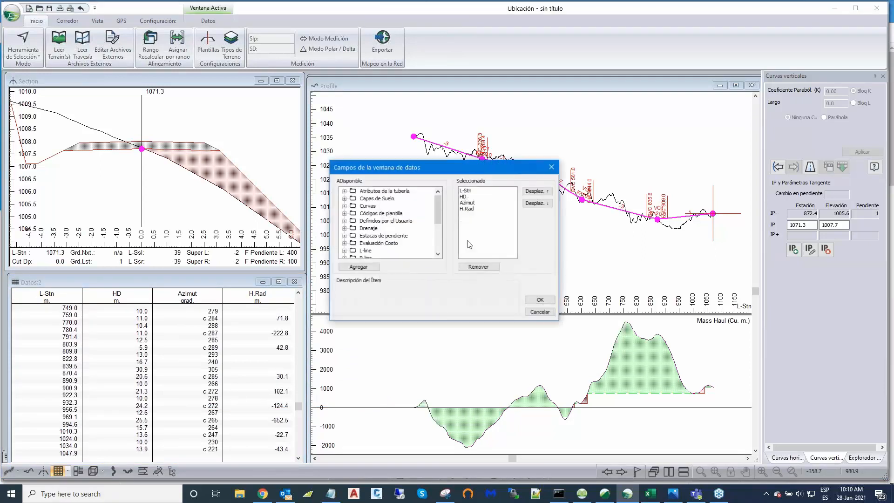
pyautogui.moveTo(453, 170); pyautogui.dragTo(446, 131)
pyautogui.click(467, 174)
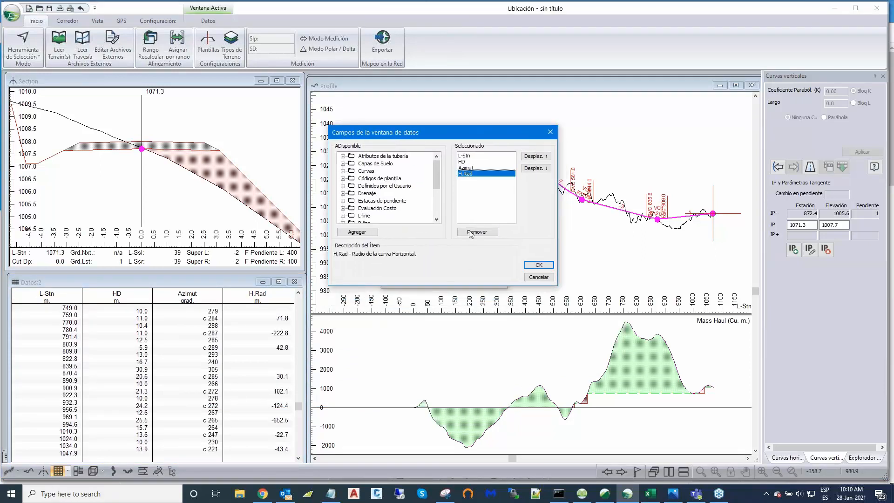
pyautogui.click(473, 232)
pyautogui.click(472, 231)
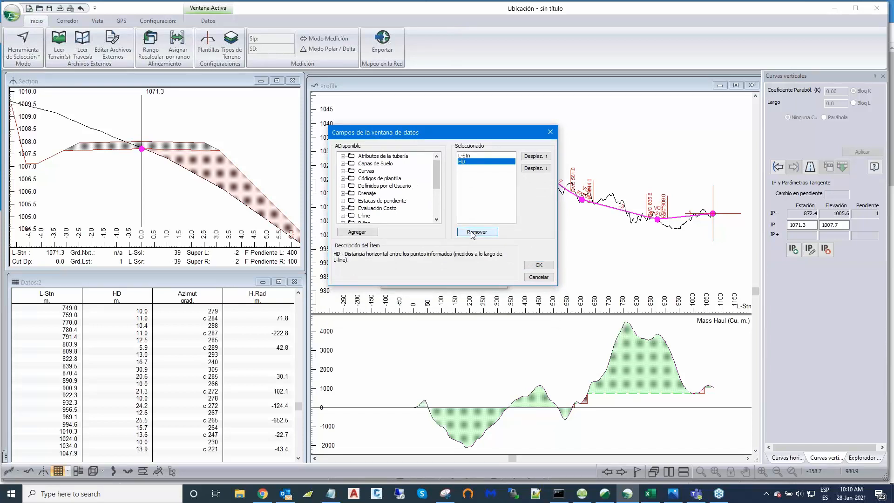
pyautogui.click(472, 232)
# Add the P-line fields Comentario and P-Stn to the data window's selected columns.
pyautogui.moveTo(437, 179); pyautogui.dragTo(439, 205)
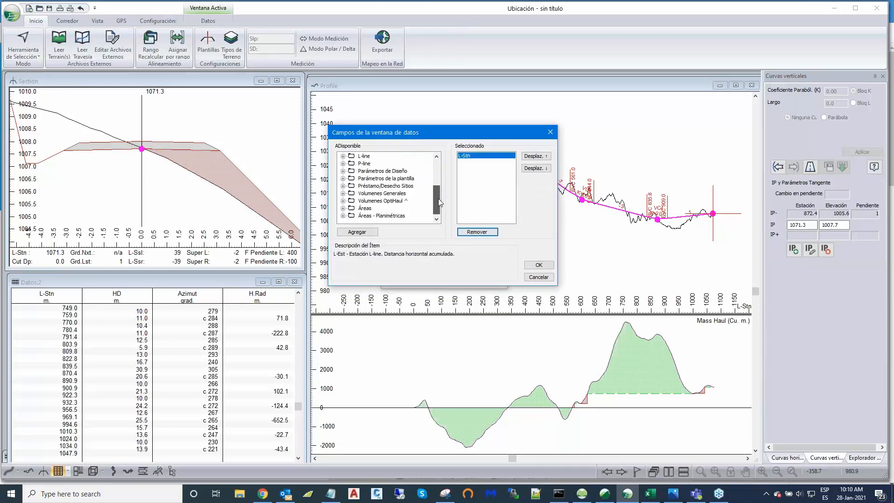
pyautogui.click(344, 164)
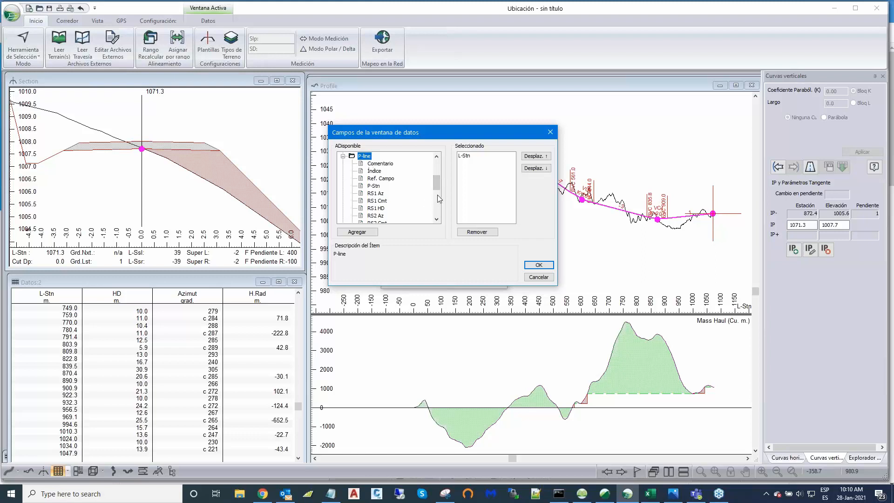
pyautogui.moveTo(438, 185); pyautogui.dragTo(440, 185)
pyautogui.click(386, 165)
pyautogui.click(362, 233)
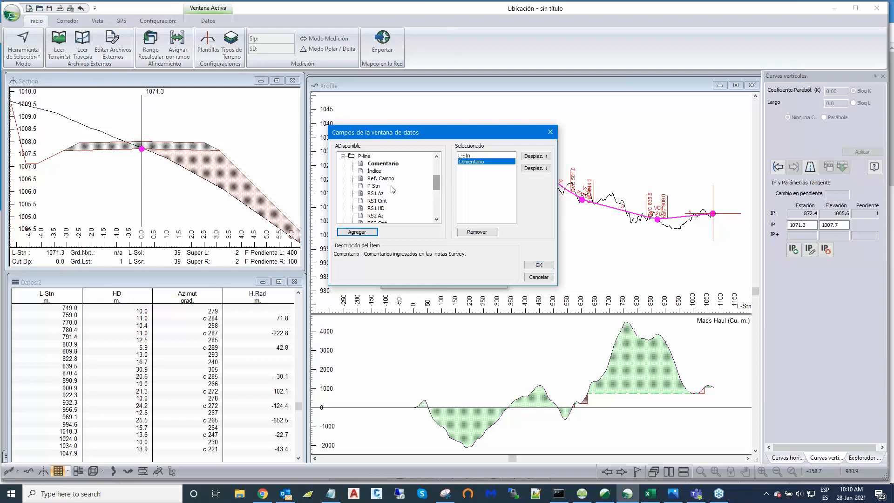
pyautogui.click(375, 186)
pyautogui.click(355, 233)
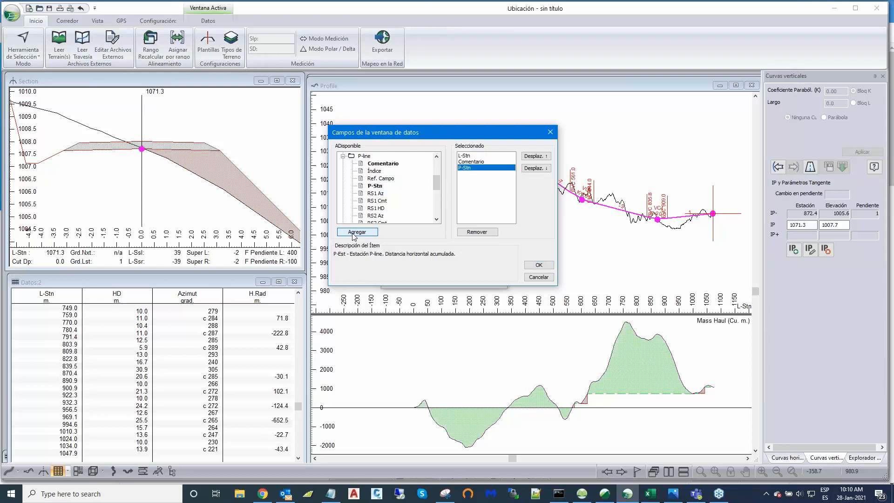
# Move P-Stn above Comentario in the data window's columns and add the P-line fields Ssl and Ssr, applying the new layout.
pyautogui.click(542, 170)
pyautogui.click(541, 158)
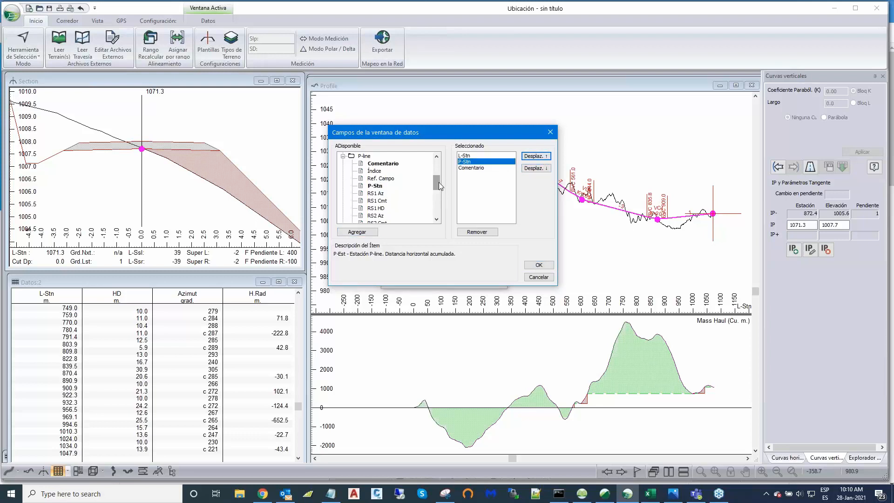
pyautogui.moveTo(439, 186); pyautogui.dragTo(446, 197)
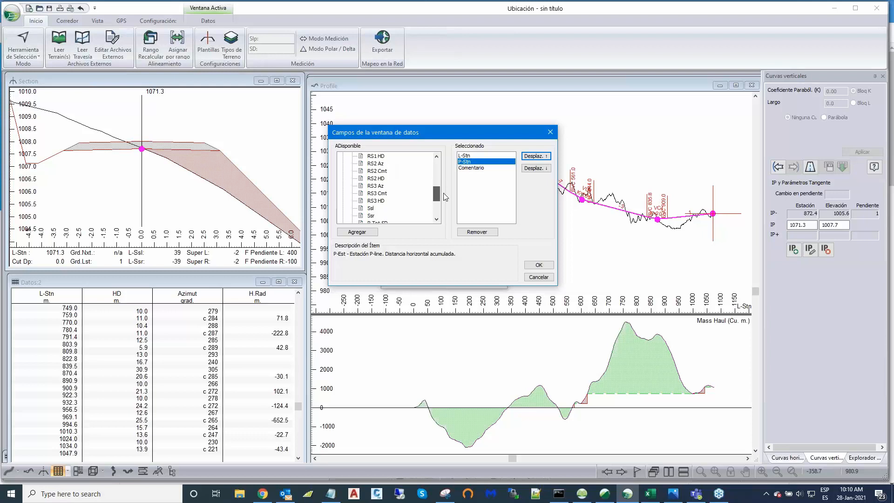
pyautogui.click(370, 208)
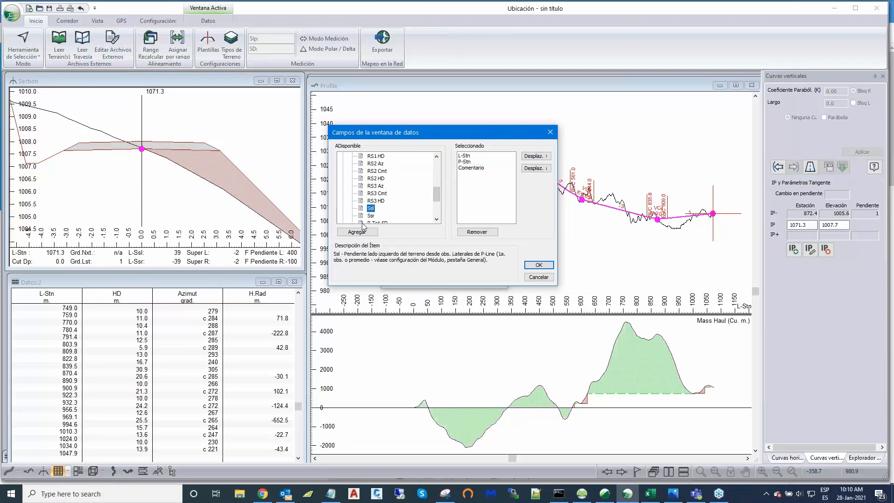
pyautogui.click(361, 232)
pyautogui.moveTo(437, 197); pyautogui.dragTo(439, 205)
pyautogui.click(372, 185)
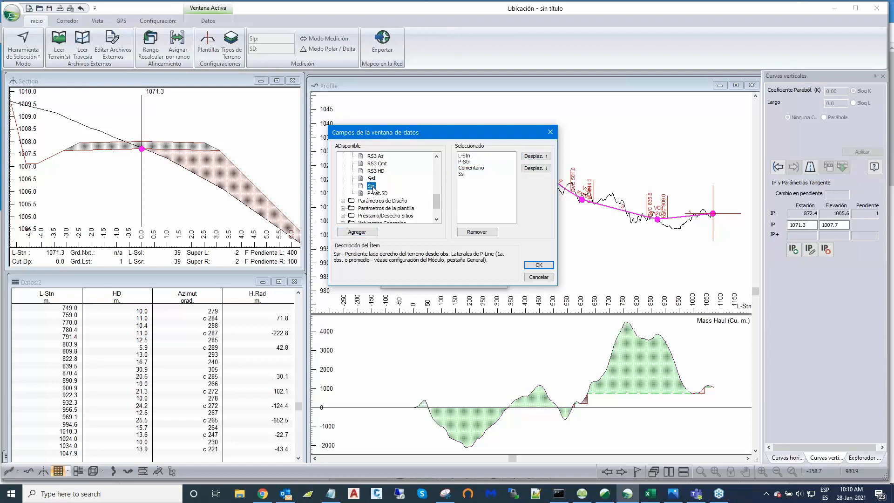
pyautogui.click(357, 233)
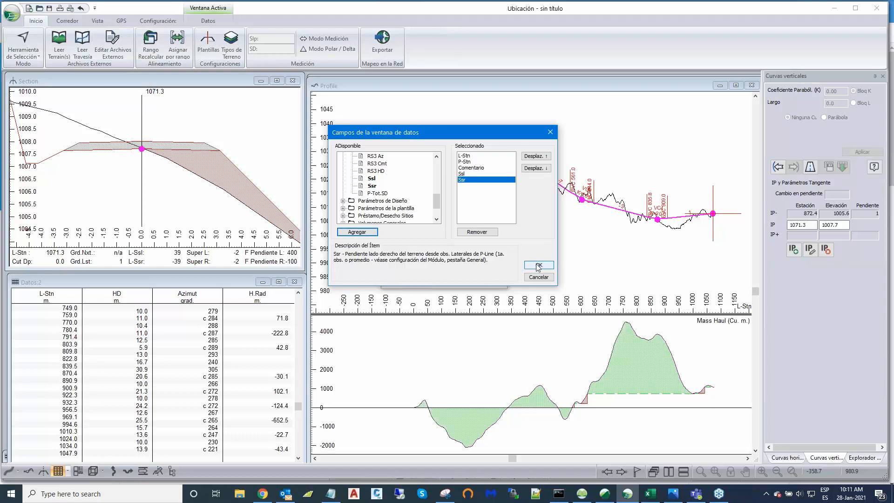
pyautogui.click(538, 266)
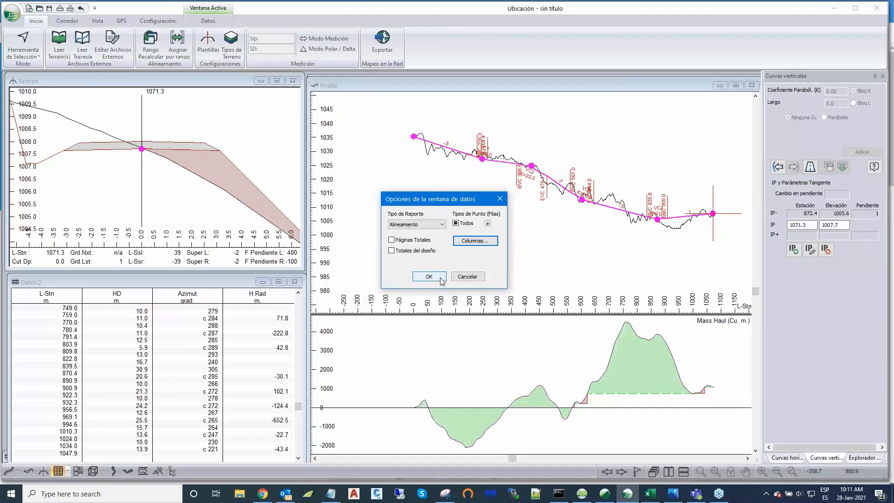
pyautogui.click(441, 279)
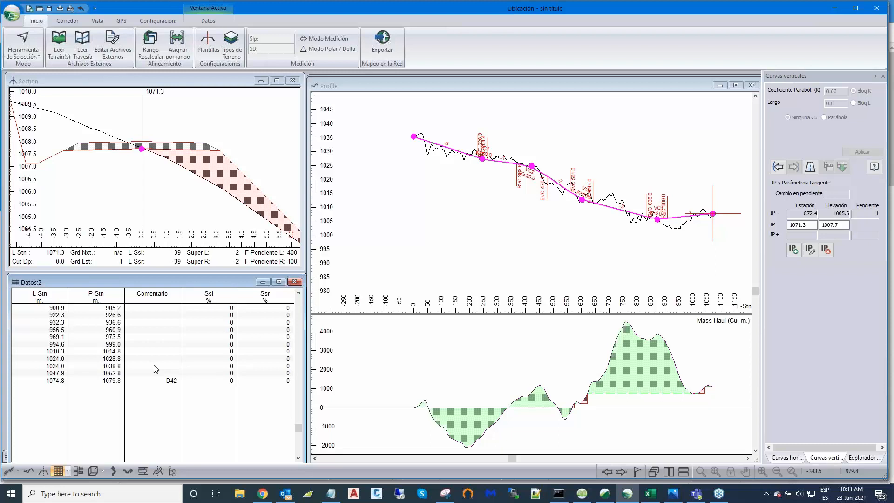
# Deselect all point types for the data window's rows and apply the cleared selection.
pyautogui.rightClick(161, 367)
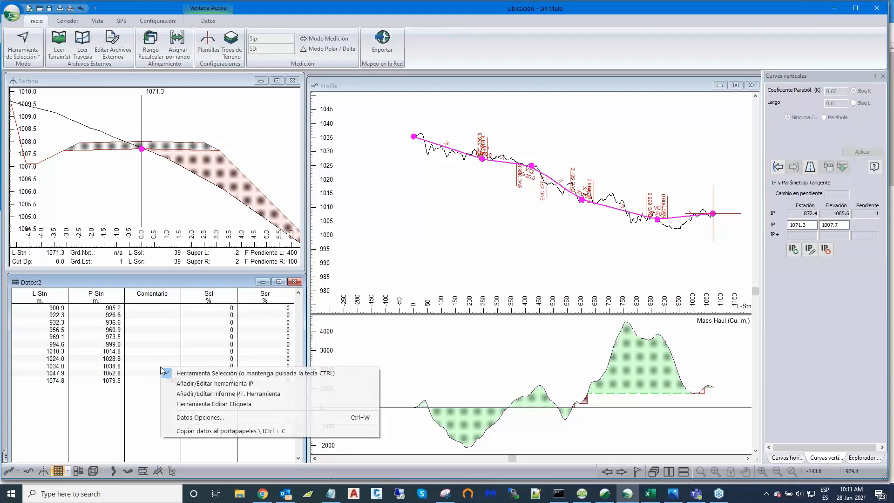
pyautogui.click(186, 418)
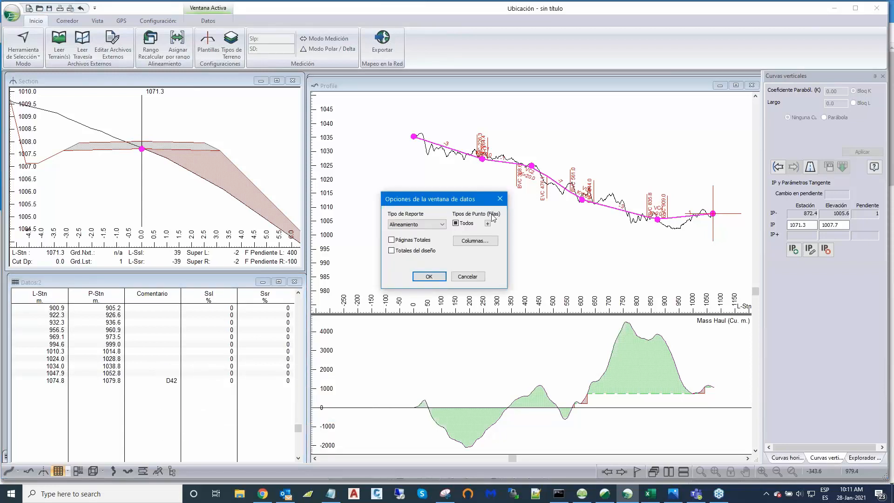
pyautogui.click(488, 224)
pyautogui.click(455, 223)
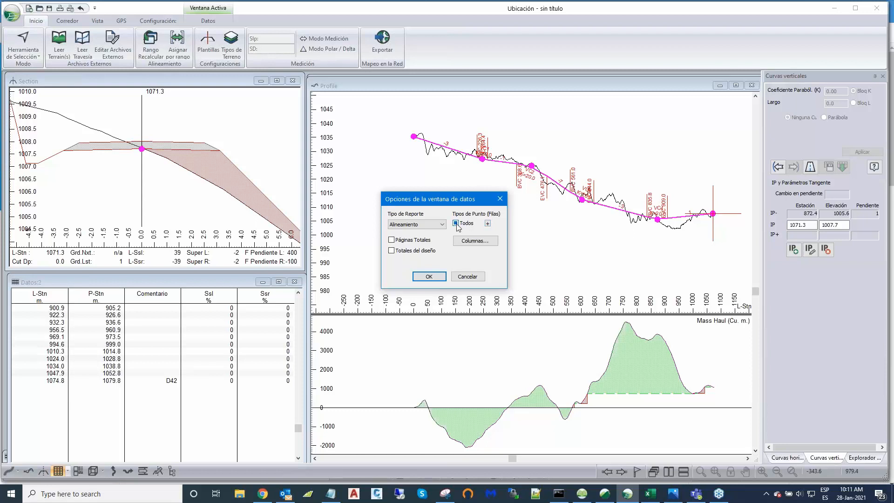
pyautogui.click(487, 224)
pyautogui.moveTo(484, 184); pyautogui.dragTo(534, 118)
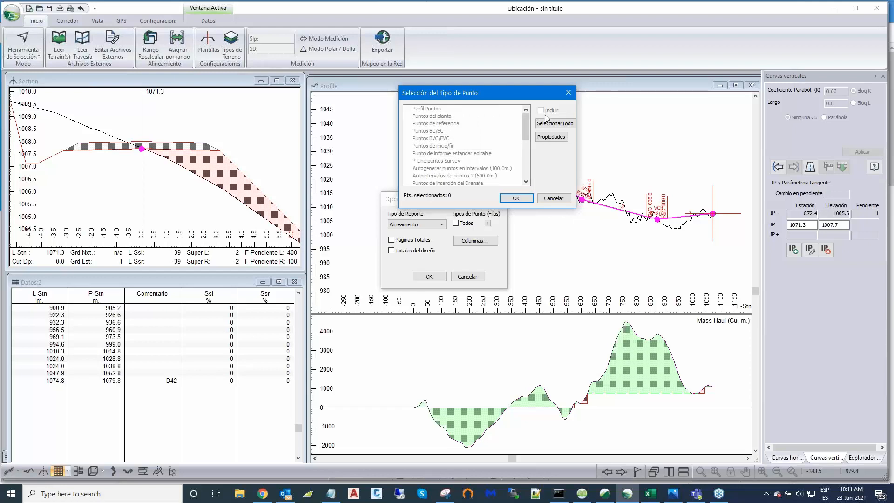
pyautogui.click(546, 124)
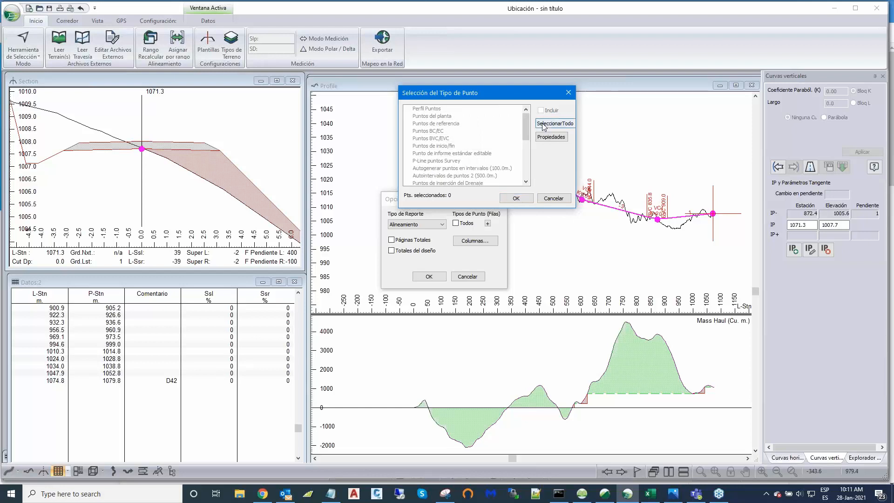
pyautogui.click(526, 199)
pyautogui.click(429, 277)
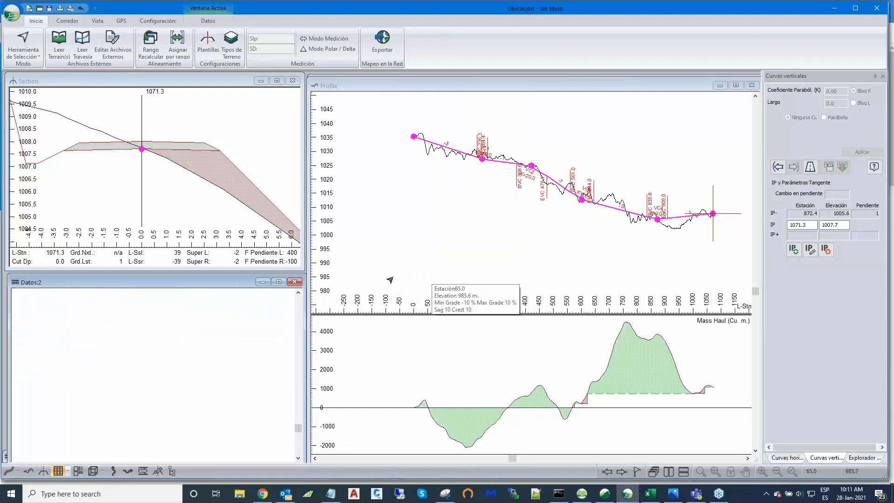
# Include only the P-Line survey points as rows in the data window.
pyautogui.rightClick(172, 323)
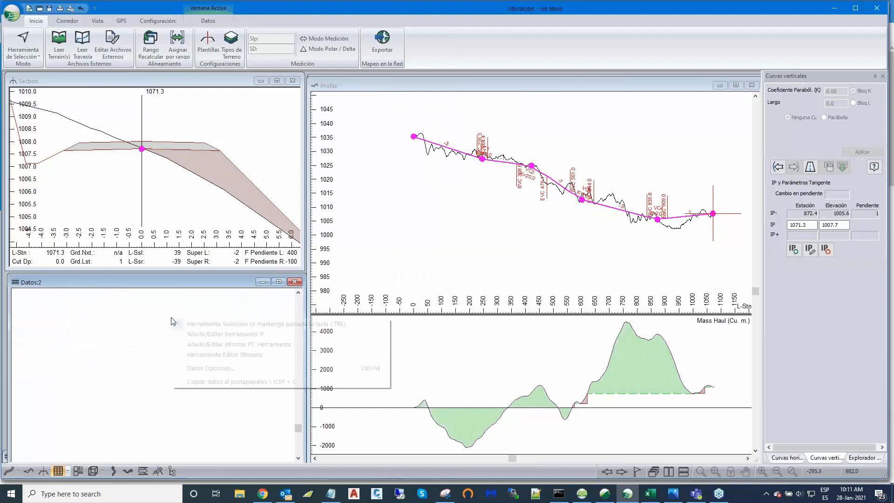
pyautogui.click(196, 368)
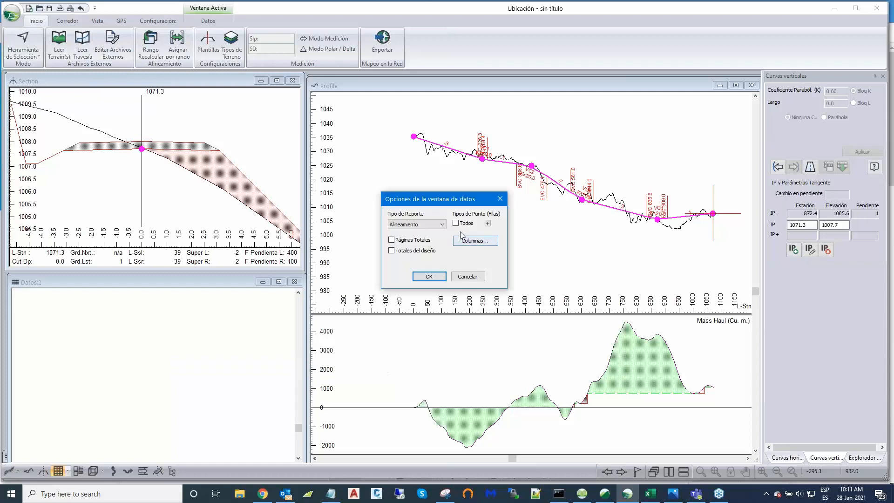
pyautogui.click(488, 223)
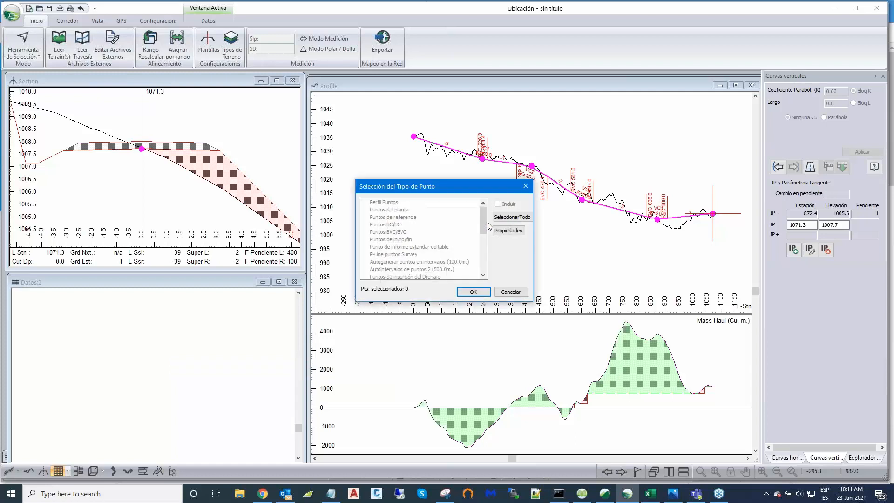
pyautogui.click(418, 255)
pyautogui.click(465, 292)
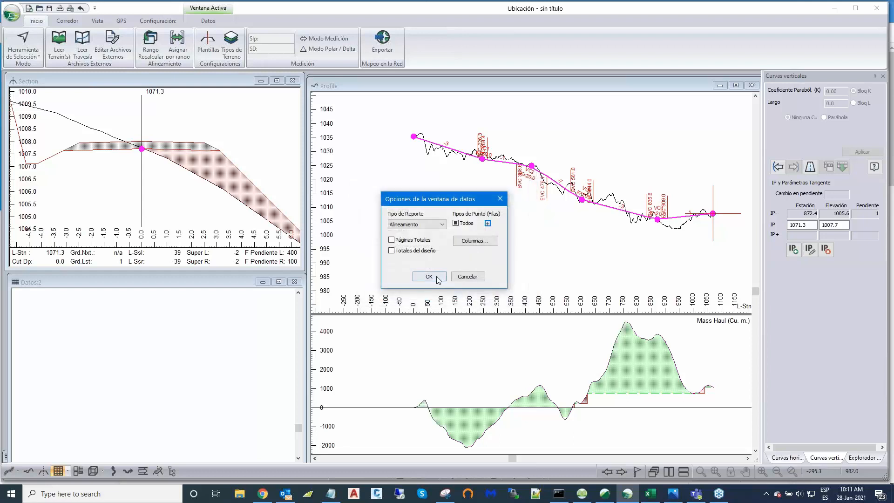
pyautogui.click(428, 276)
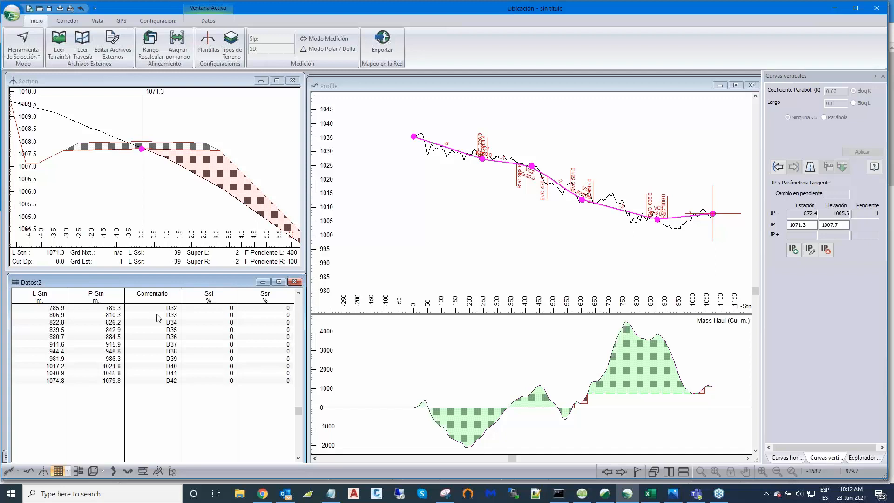
# Review the surveyed points' stations in the data window and inspect the road section at points D9, D6, d5 and d4.
pyautogui.scroll(2, 159, 318)
pyautogui.scroll(4, 158, 318)
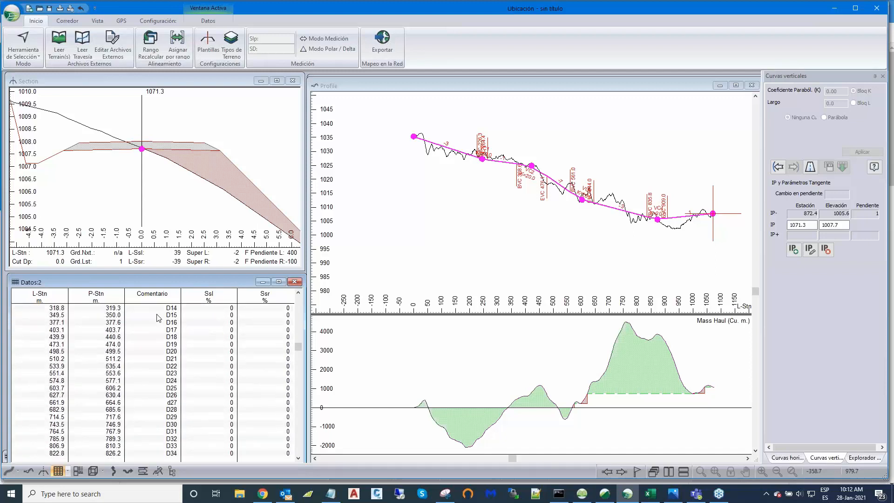
pyautogui.scroll(2, 158, 318)
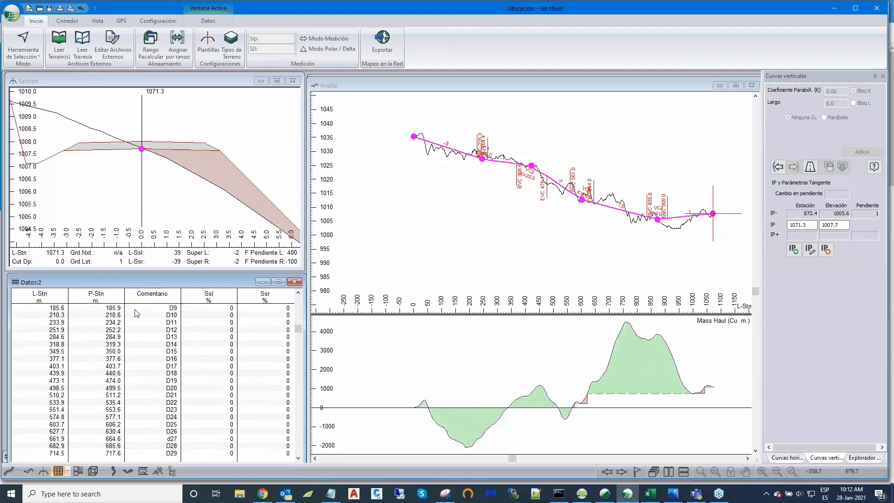
pyautogui.click(168, 308)
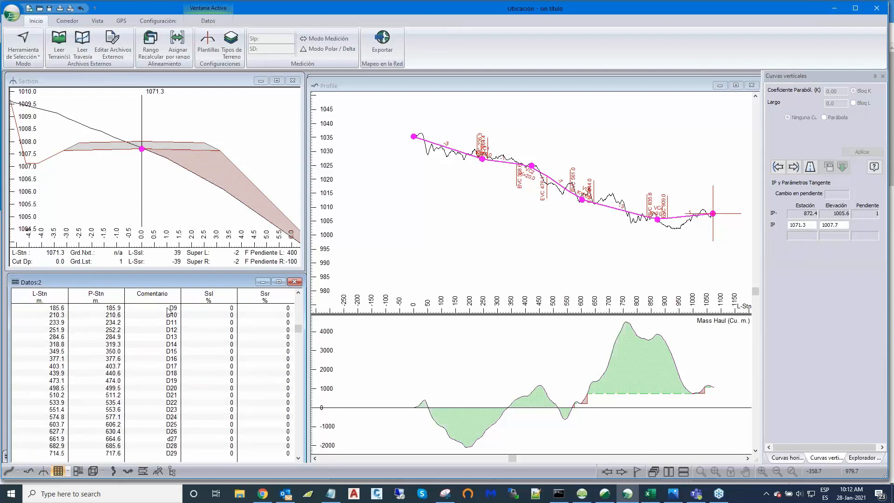
pyautogui.scroll(3, 169, 312)
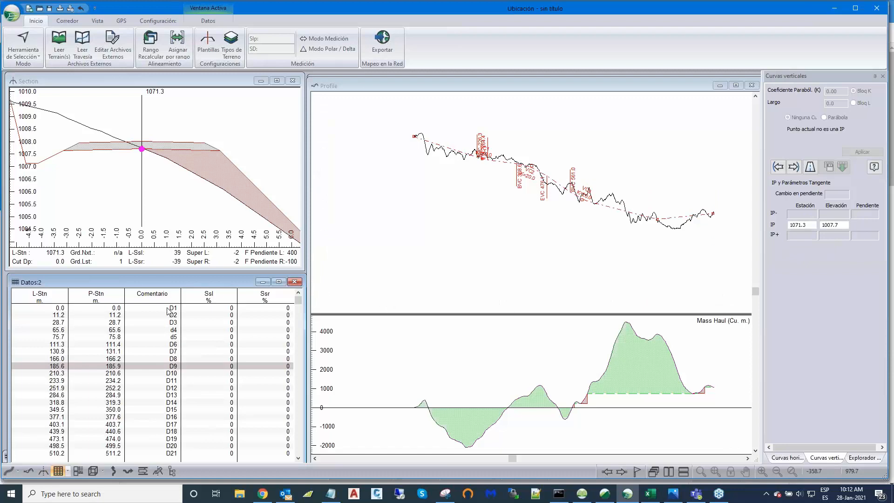
pyautogui.click(167, 346)
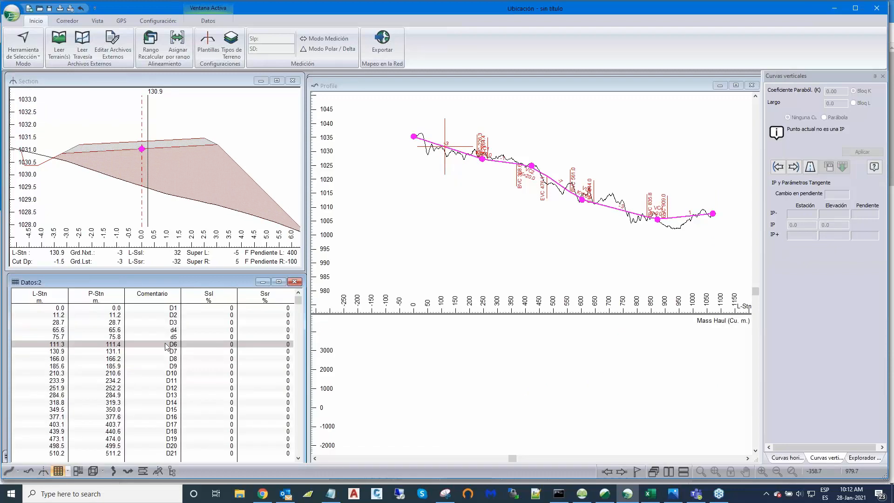
pyautogui.click(168, 336)
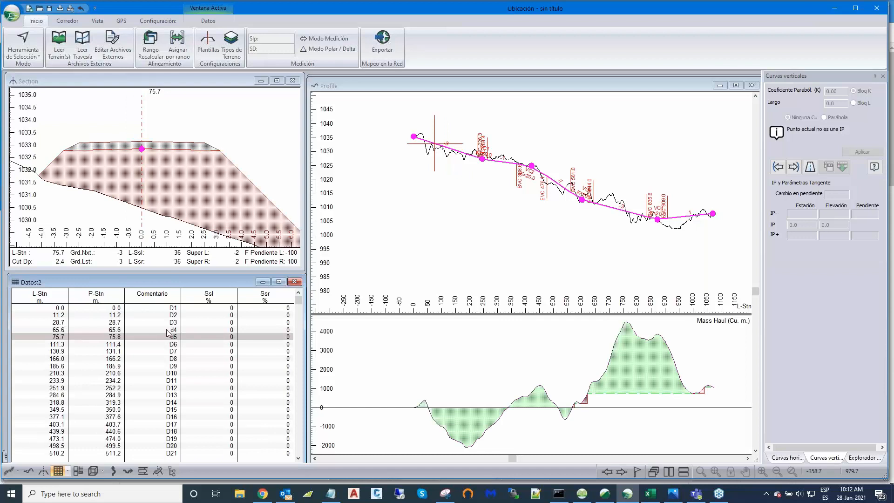
pyautogui.click(168, 330)
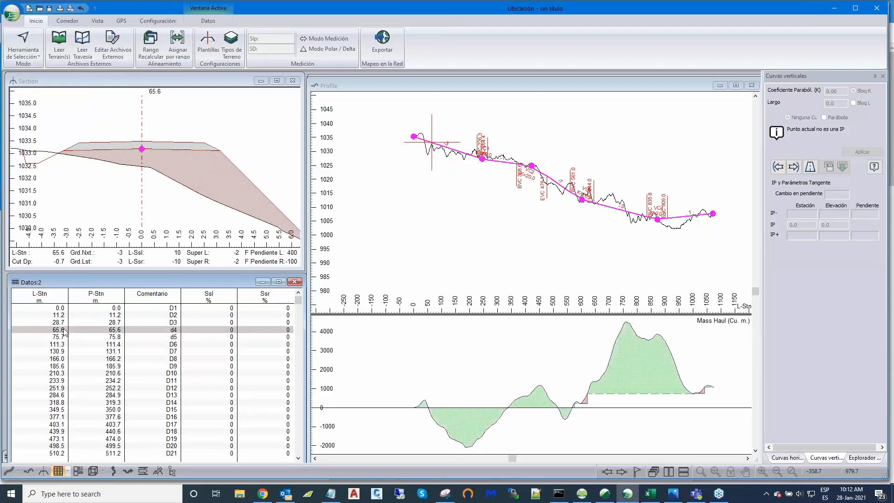
pyautogui.scroll(-3, 95, 355)
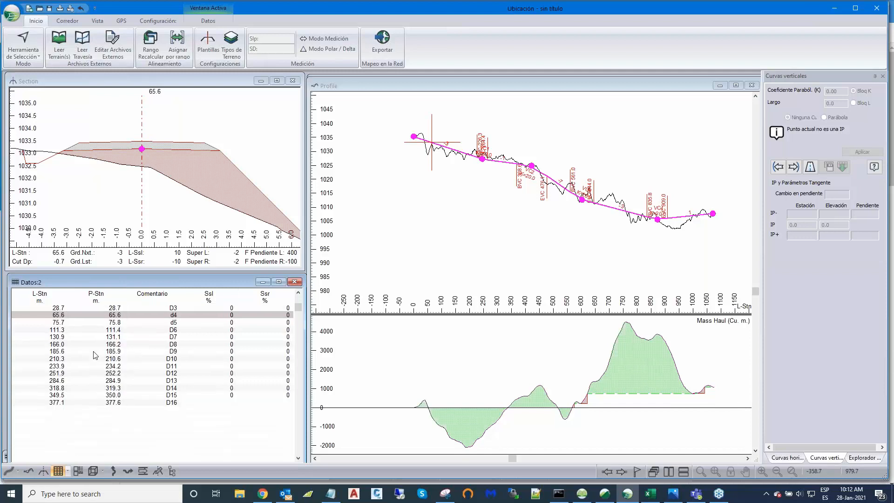
pyautogui.scroll(-3, 192, 376)
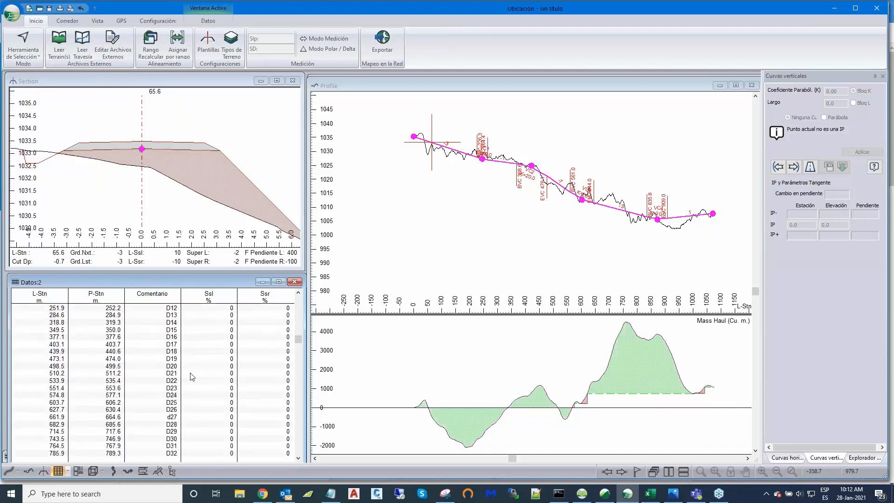
pyautogui.scroll(2, 192, 375)
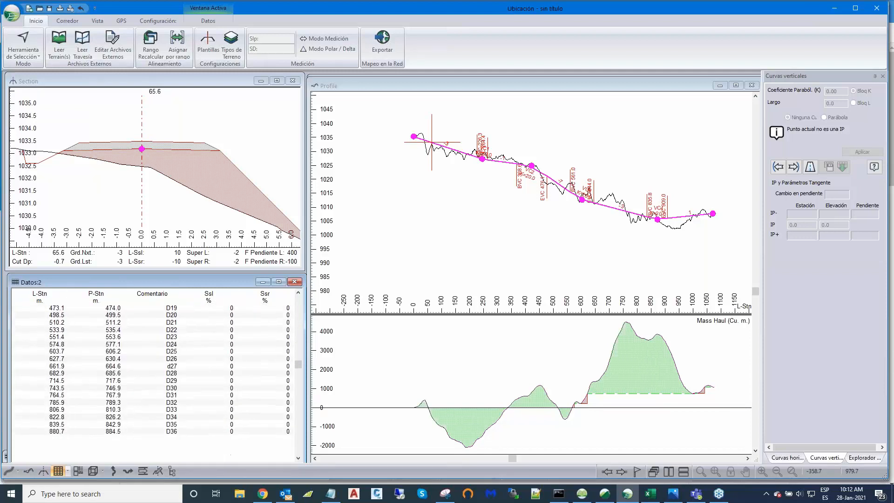
pyautogui.scroll(5, 192, 375)
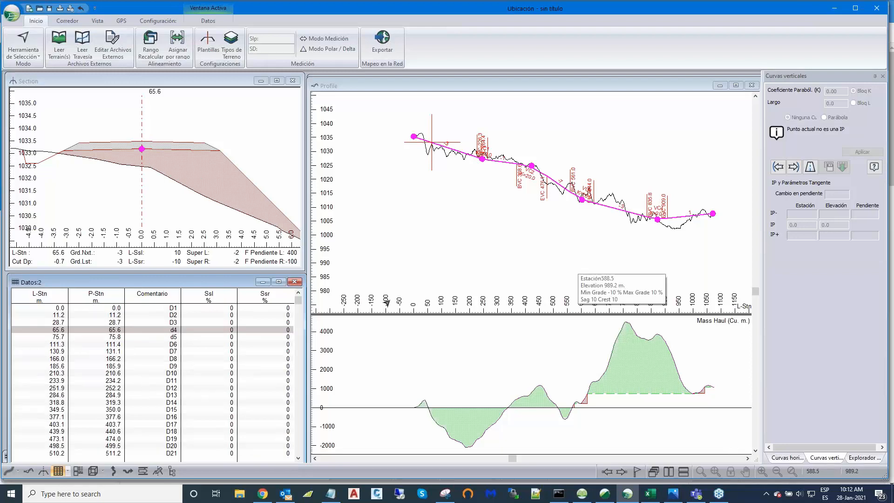
pyautogui.scroll(1, 642, 238)
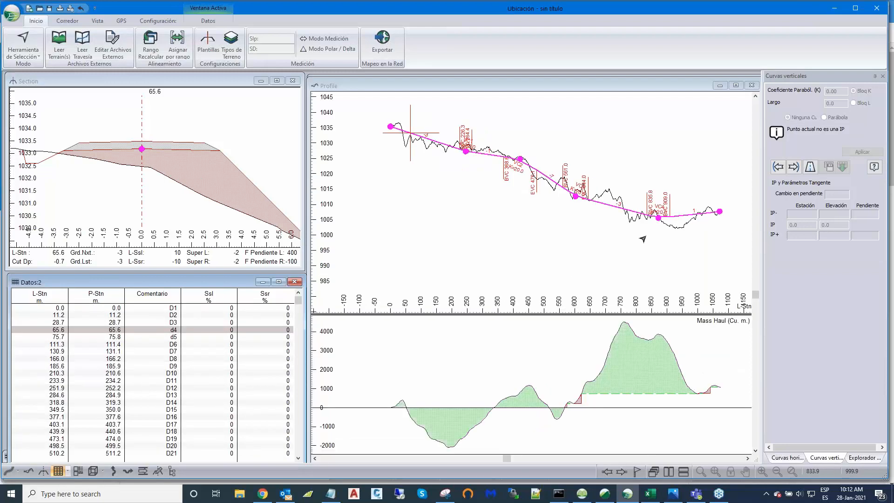
pyautogui.scroll(1, 642, 239)
pyautogui.moveTo(643, 239); pyautogui.dragTo(627, 244, button='middle')
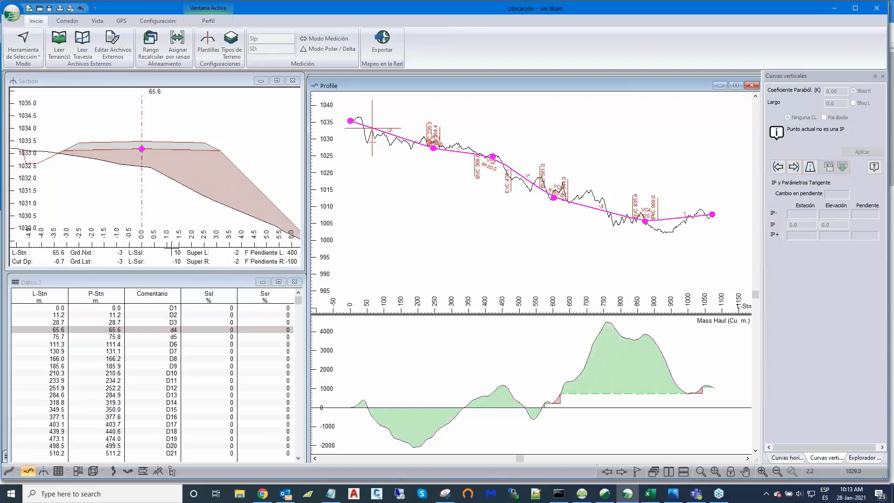
# Open the Multi-Plot window and set the book's page size to Size D.
pyautogui.click(79, 473)
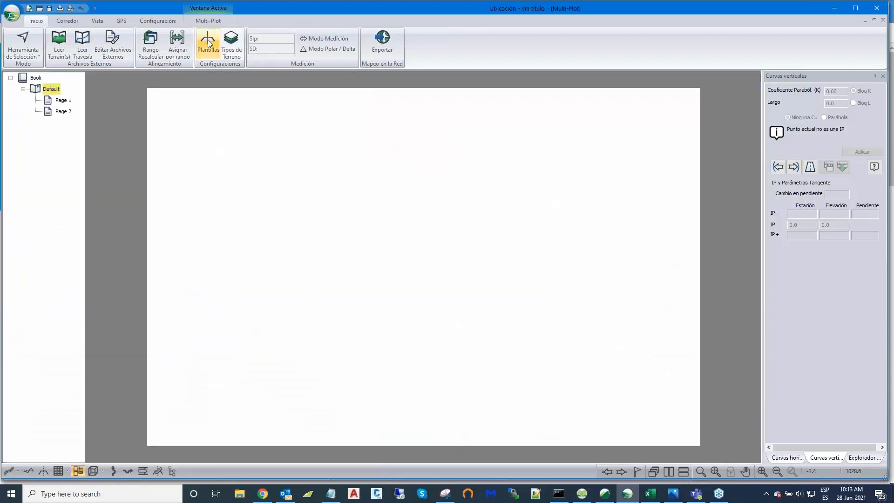
pyautogui.click(206, 21)
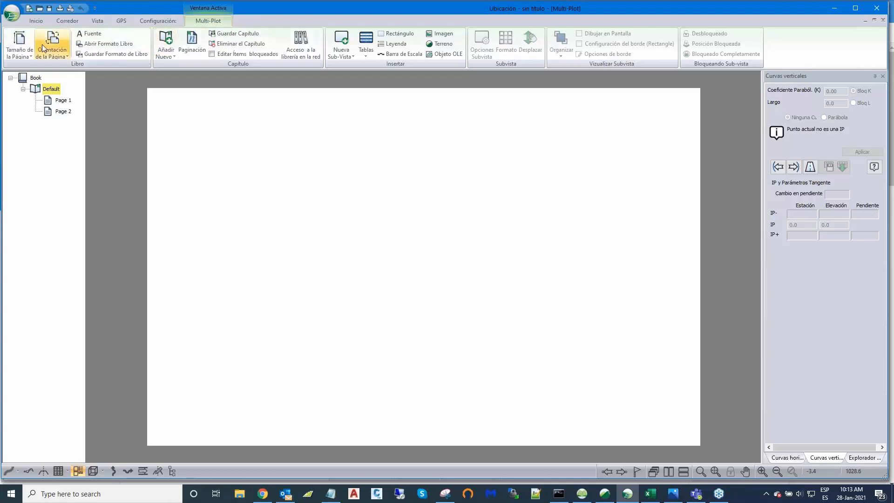
pyautogui.click(19, 46)
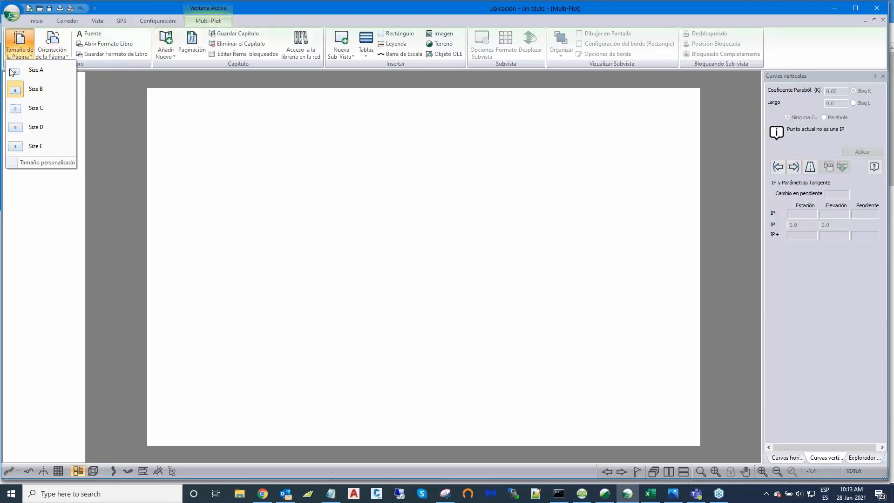
pyautogui.click(30, 133)
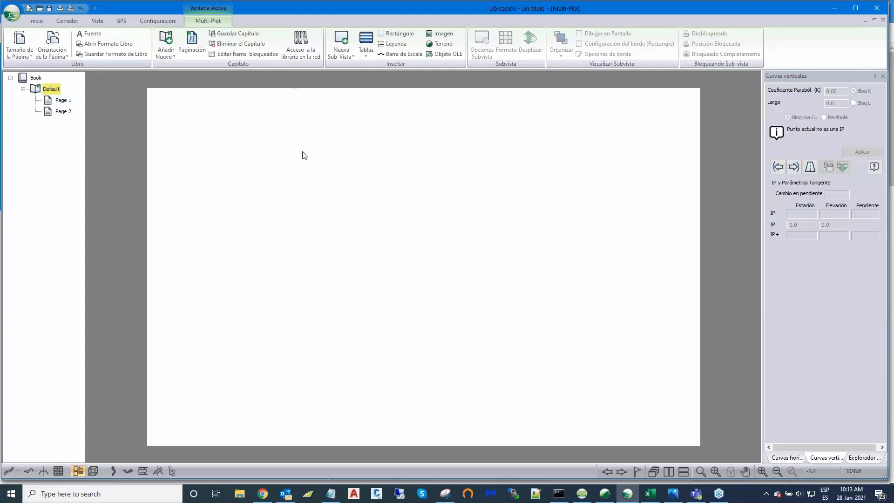
# Add the D_Size_Cross_Section chapter from the library to the book and page through its first cross-section sheets.
pyautogui.click(302, 38)
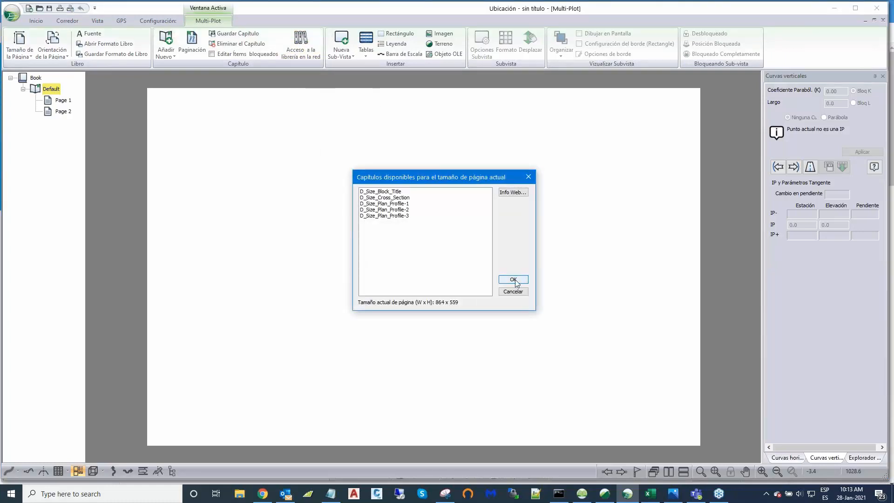
pyautogui.click(389, 198)
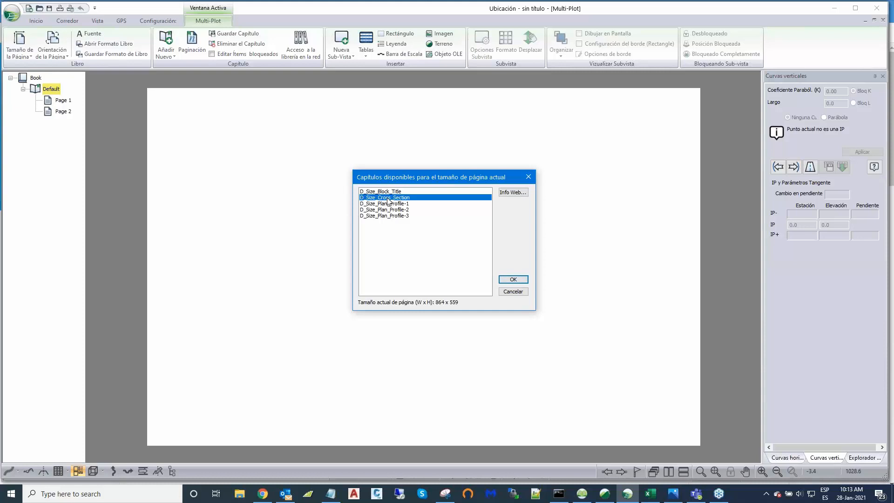
pyautogui.click(503, 280)
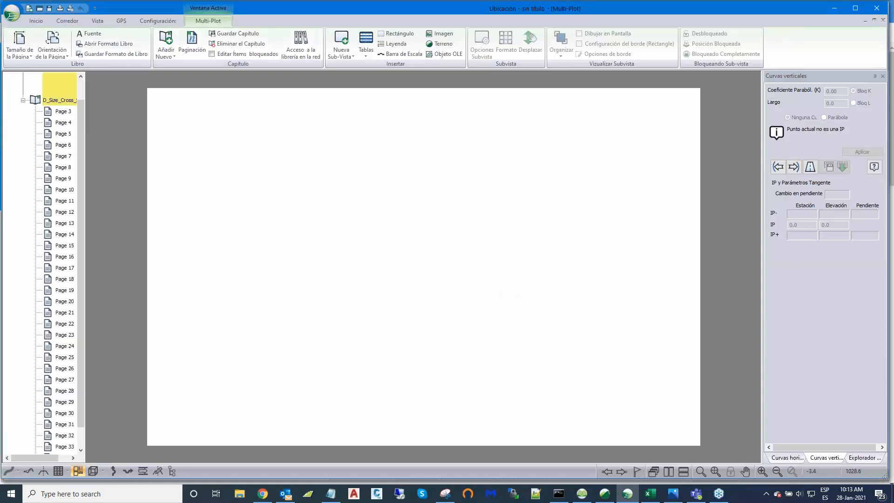
pyautogui.click(64, 122)
pyautogui.click(63, 134)
pyautogui.click(63, 145)
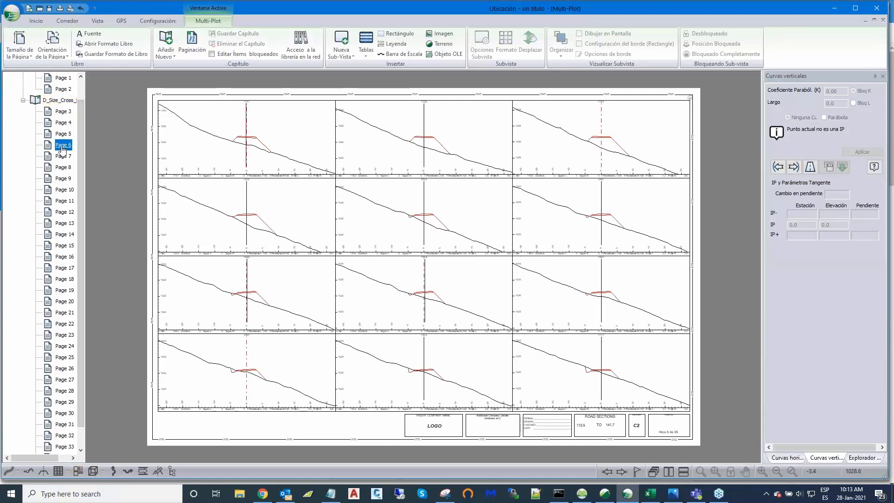
pyautogui.click(63, 157)
pyautogui.click(64, 167)
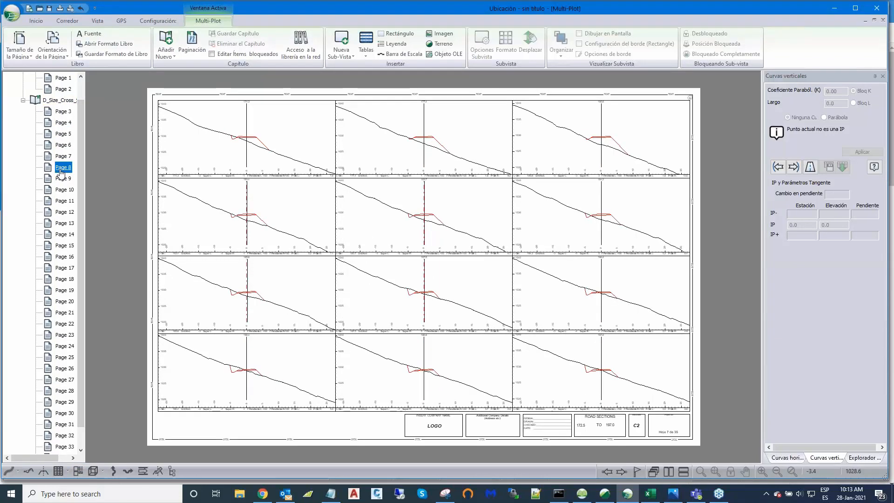
# Add the D_Size_Plan_Profile-3 chapter from the library to the book and inspect its plan and profile sheets.
pyautogui.click(302, 41)
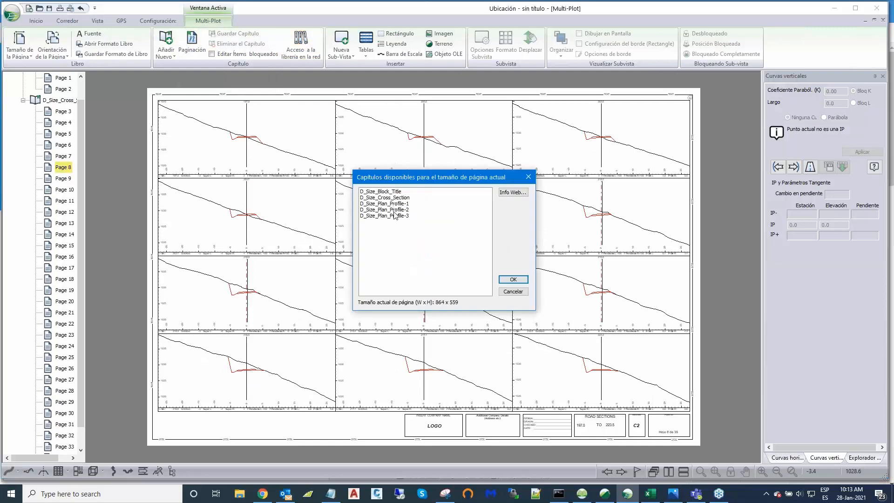
pyautogui.click(397, 216)
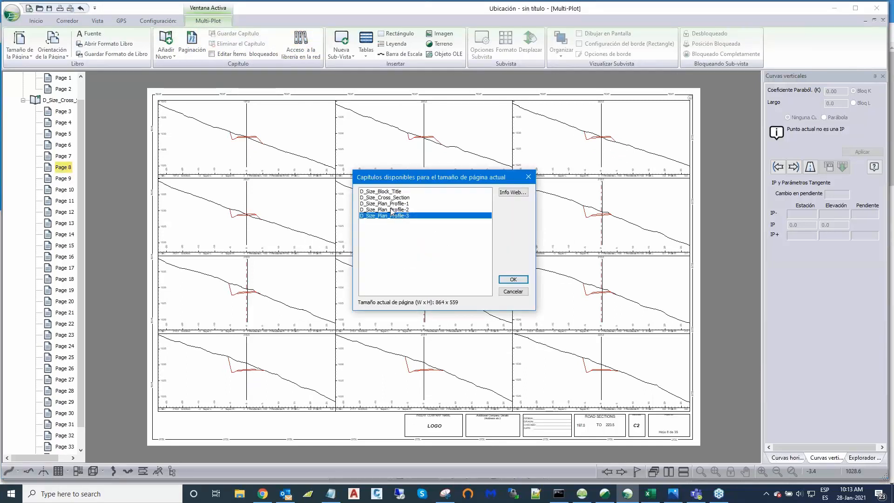
pyautogui.click(520, 281)
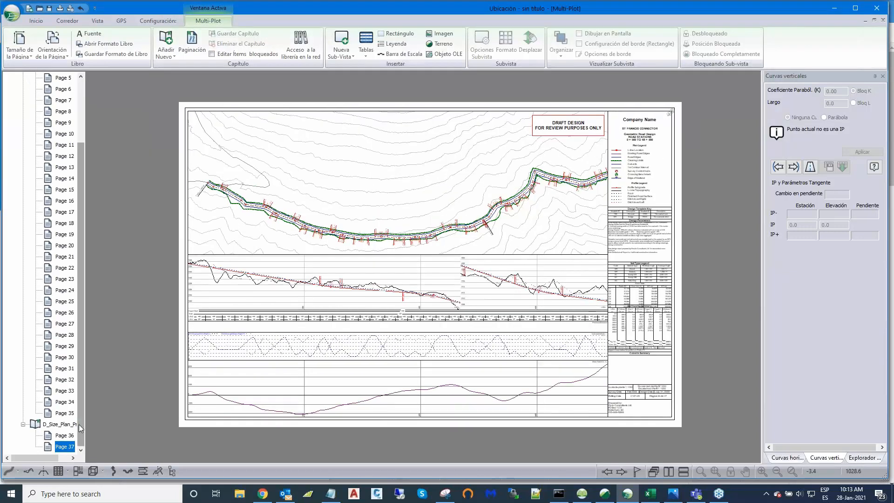
pyautogui.click(70, 437)
pyautogui.click(69, 448)
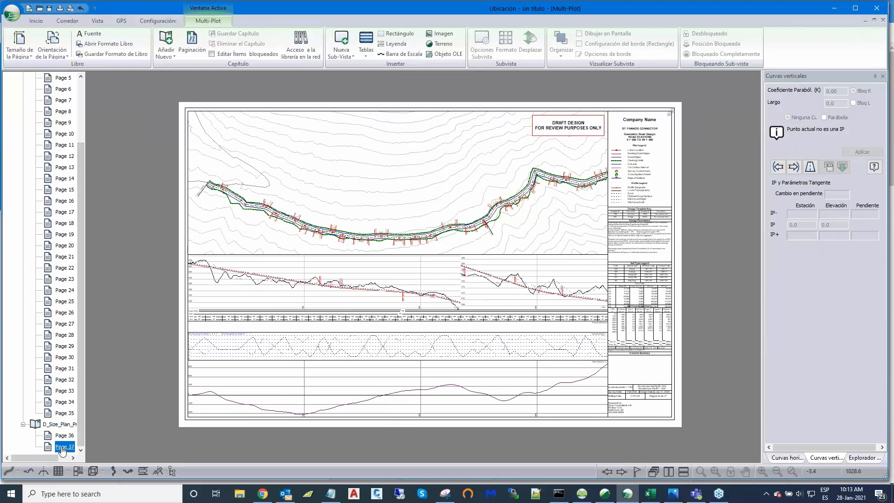
pyautogui.scroll(2, 379, 295)
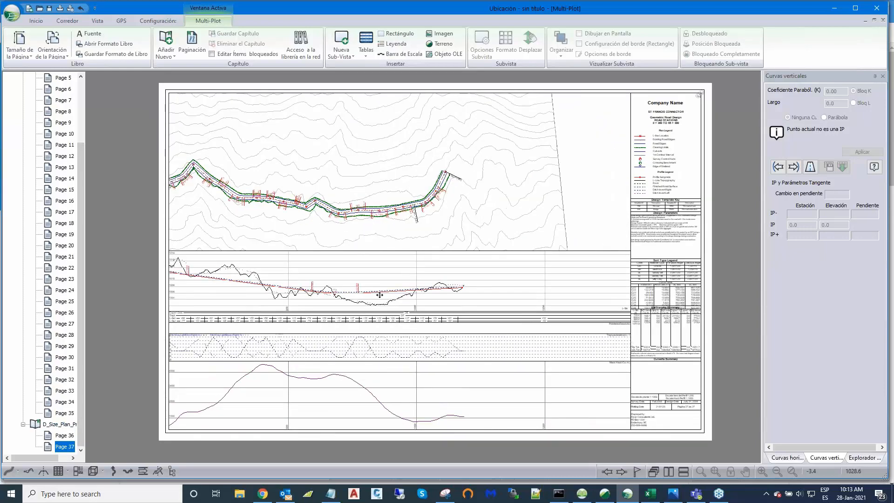
pyautogui.scroll(-1, 381, 295)
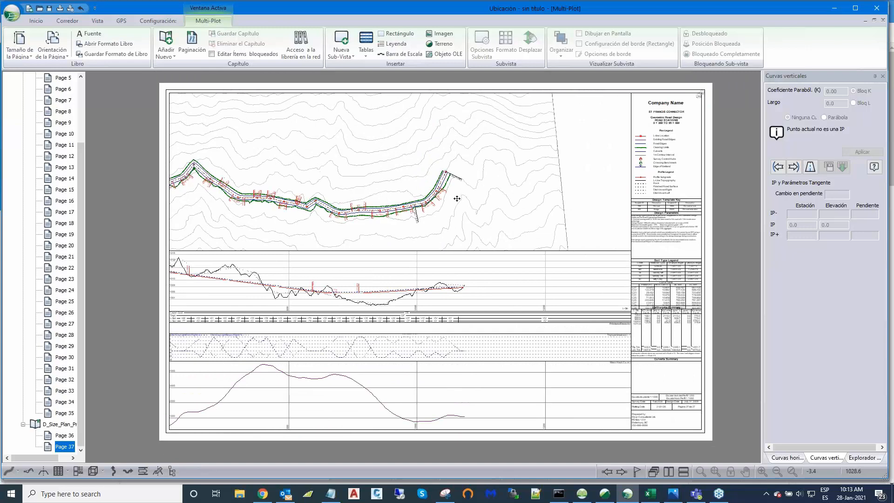
pyautogui.moveTo(452, 210); pyautogui.dragTo(454, 213, button='middle')
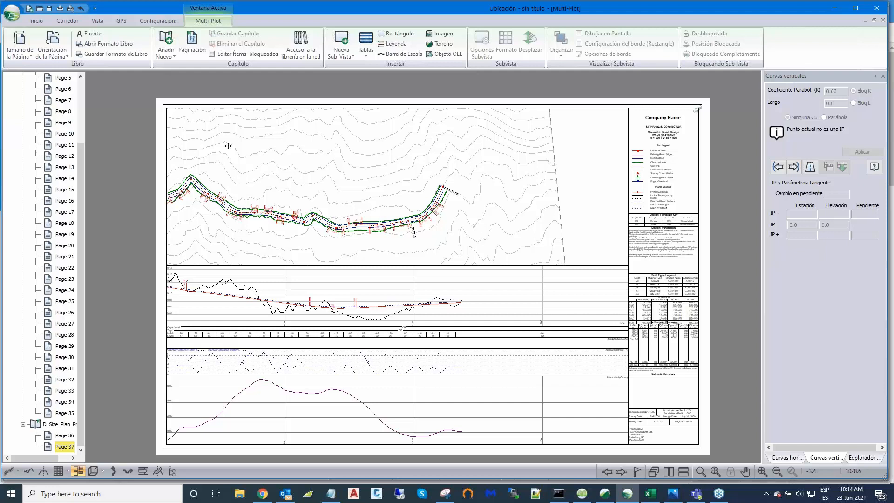
# Check the file formats offered for saving the design under a new name, including the AVENZA archive, without saving.
pyautogui.click(12, 15)
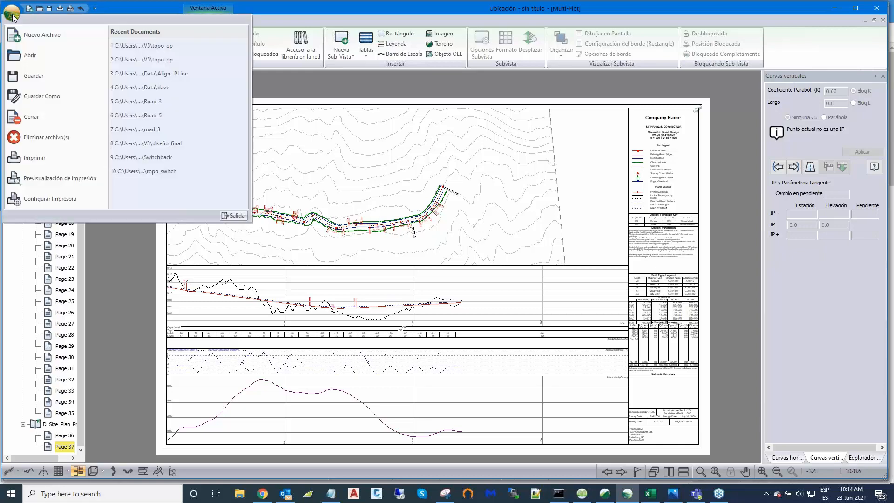
pyautogui.click(37, 97)
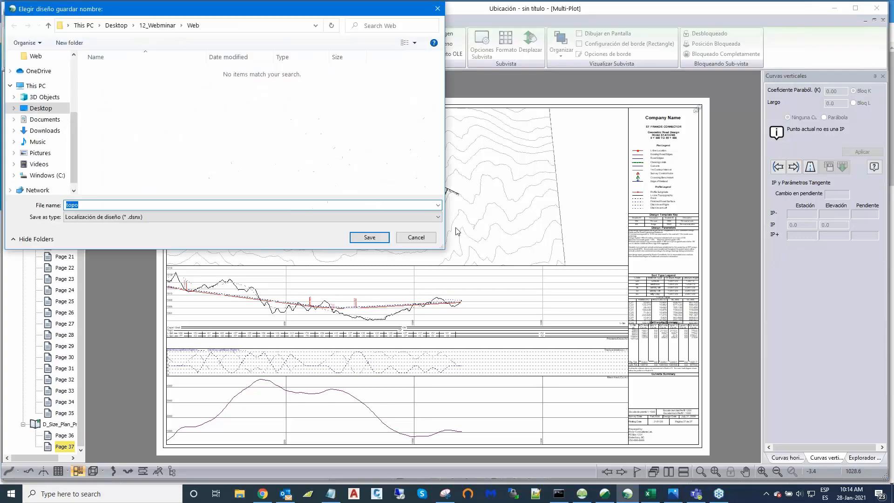
pyautogui.click(439, 217)
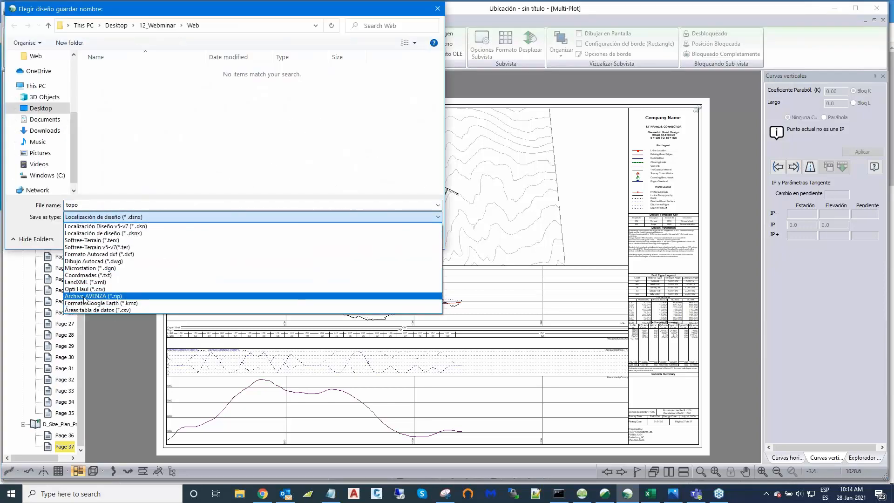
pyautogui.click(522, 85)
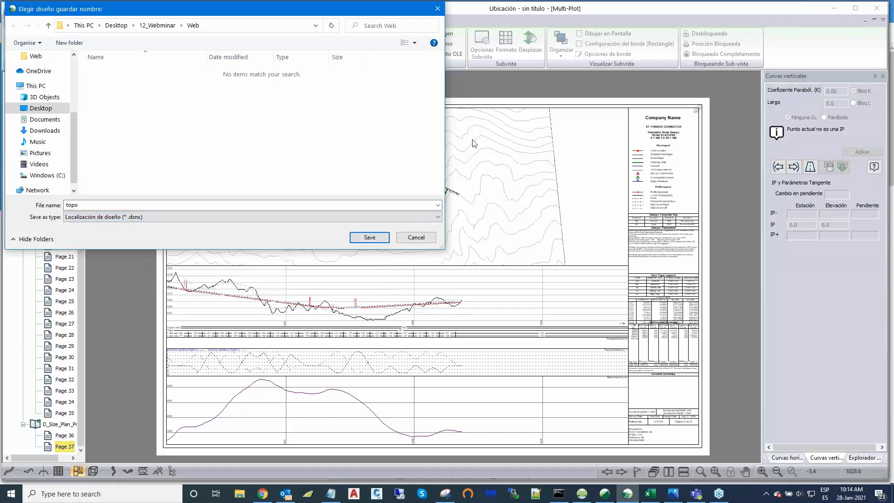
pyautogui.click(409, 239)
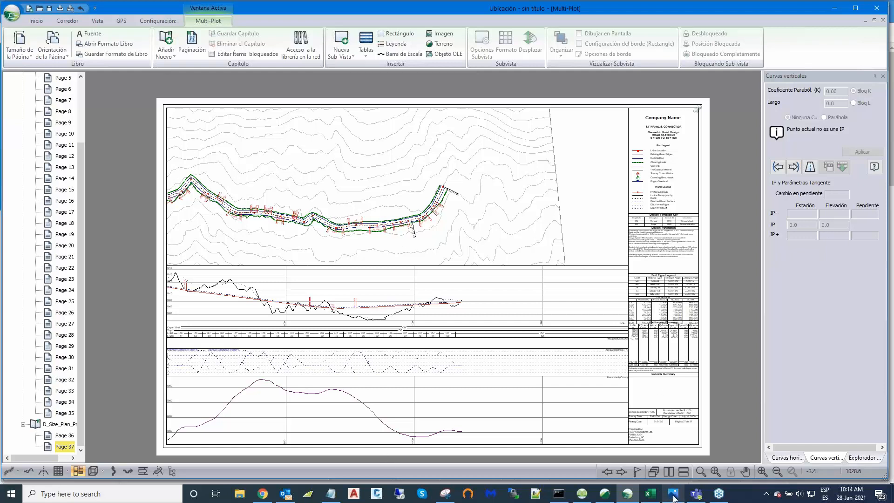
# View the Avenza.JPG image in the Photos app to see the road on a mobile map, and close it.
pyautogui.moveTo(674, 492)
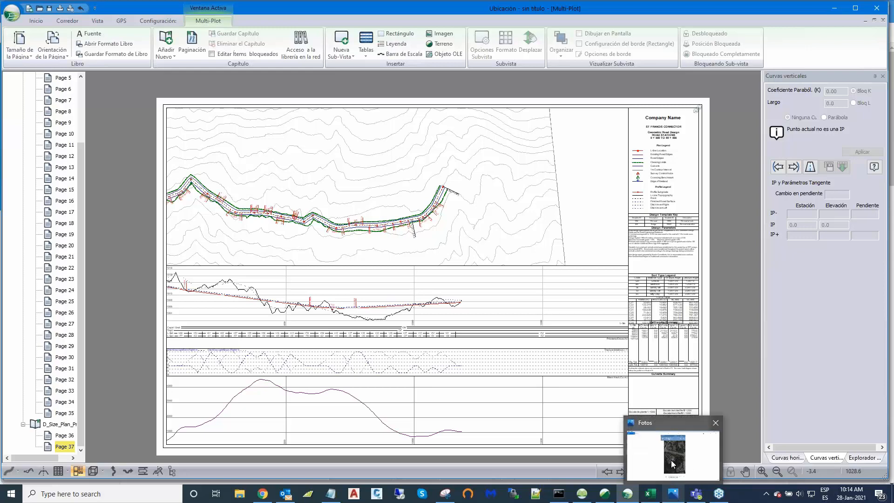
pyautogui.click(672, 460)
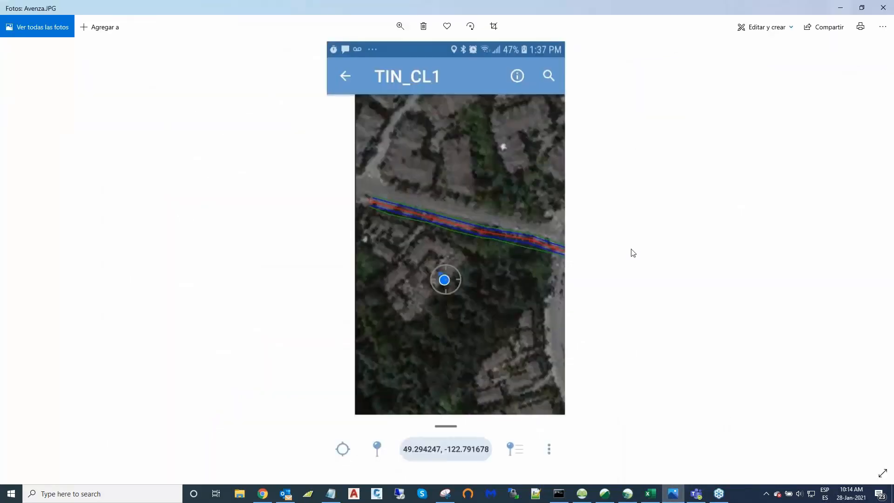
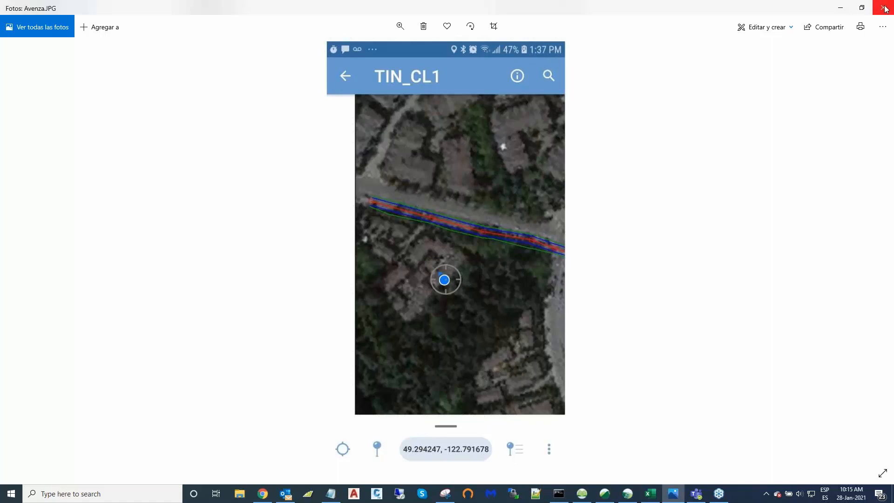
pyautogui.click(884, 8)
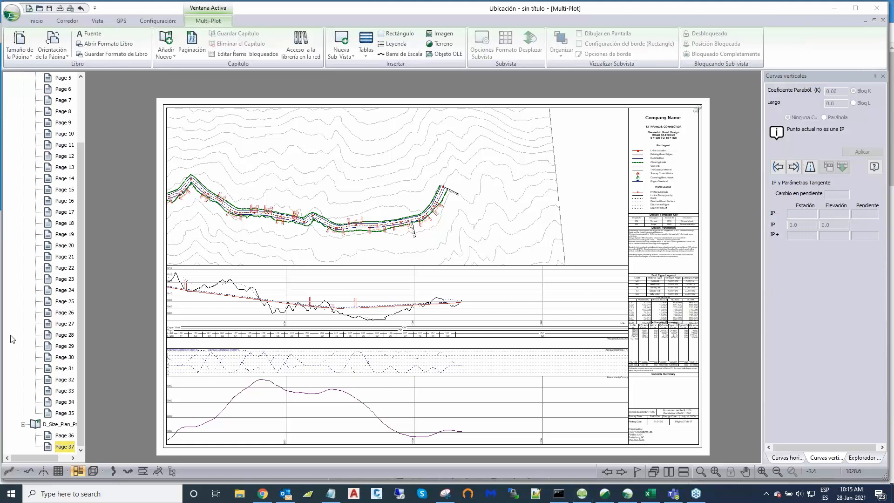
# Show the road alignment in the plan view and review the export formats for the design, leaving without saving.
pyautogui.click(12, 471)
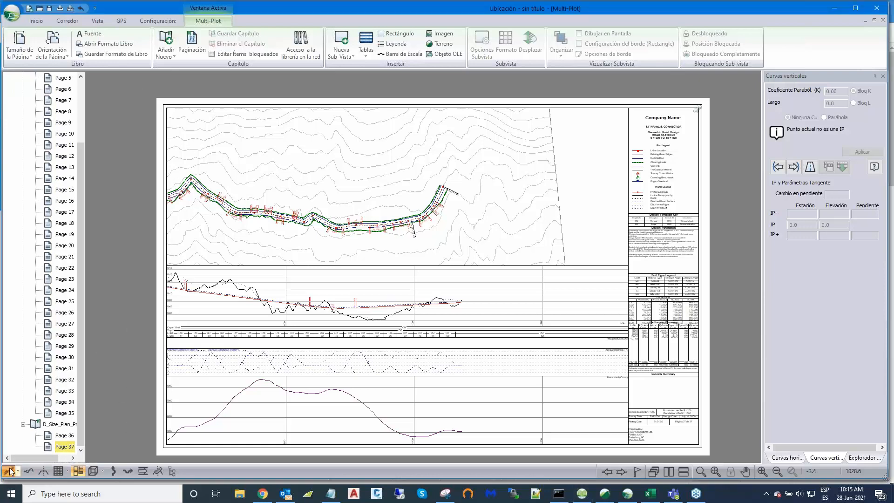
pyautogui.scroll(5, 289, 264)
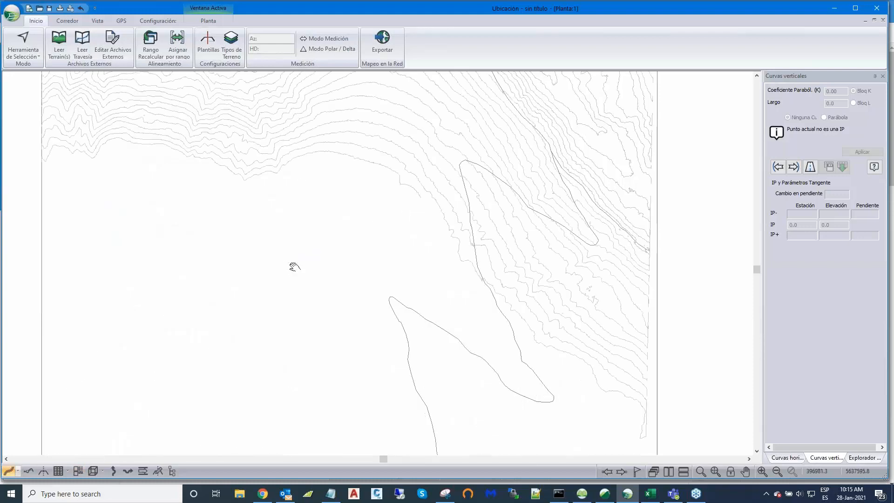
pyautogui.moveTo(295, 267); pyautogui.dragTo(313, 268, button='middle')
pyautogui.click(12, 13)
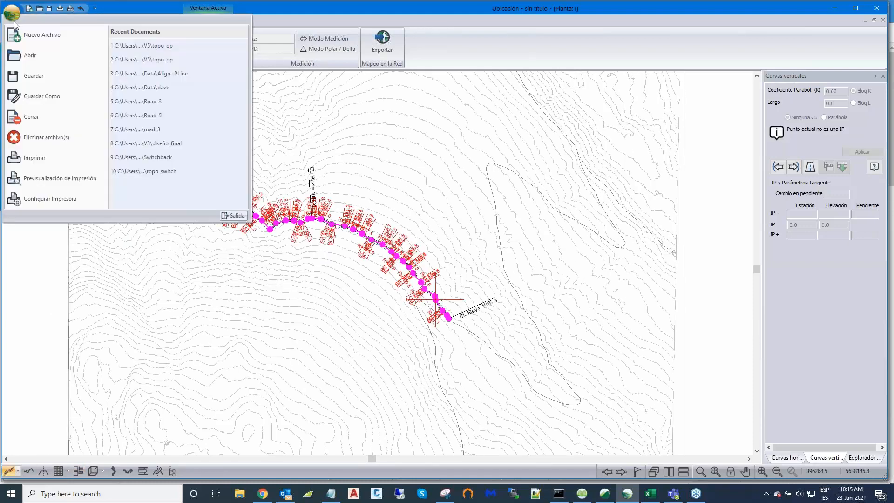
pyautogui.click(34, 97)
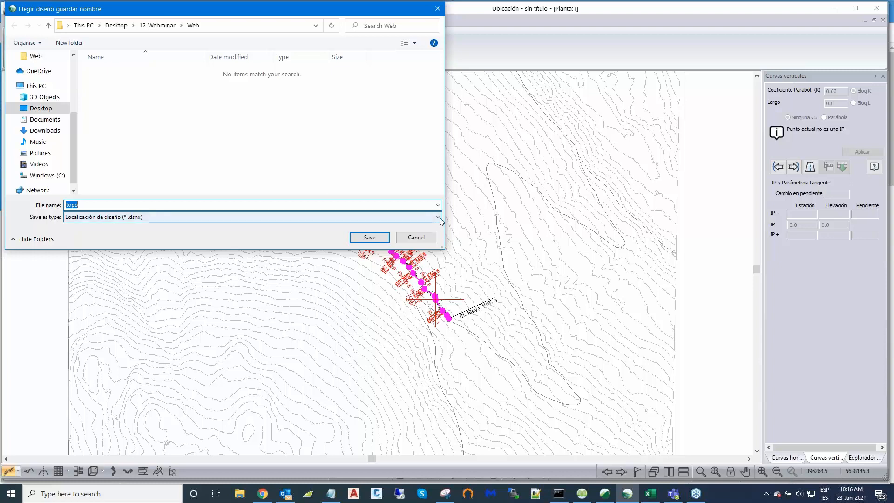
pyautogui.click(440, 217)
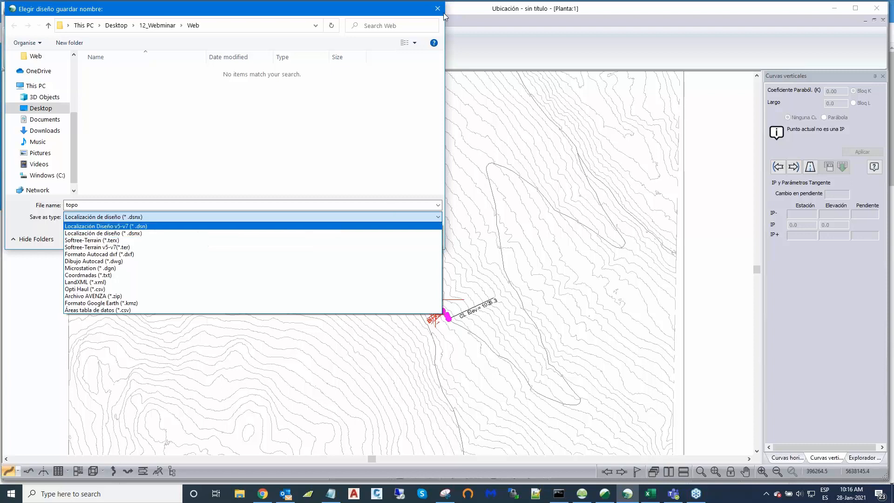
pyautogui.click(467, 81)
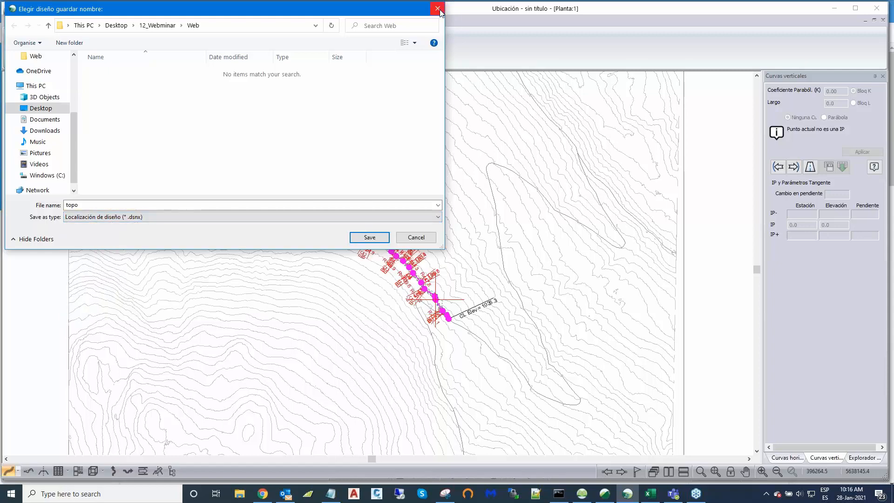
pyautogui.click(411, 238)
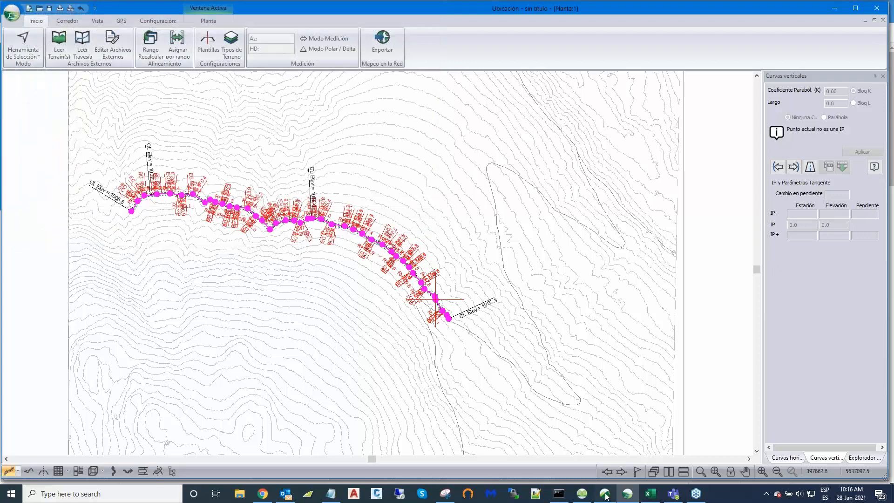
# Switch to the Terrain window and save the topo file.
pyautogui.click(606, 497)
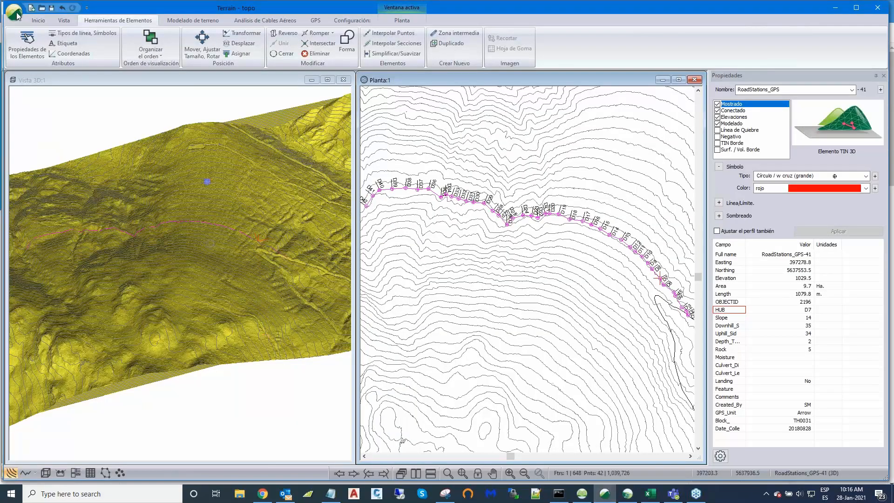
pyautogui.click(15, 13)
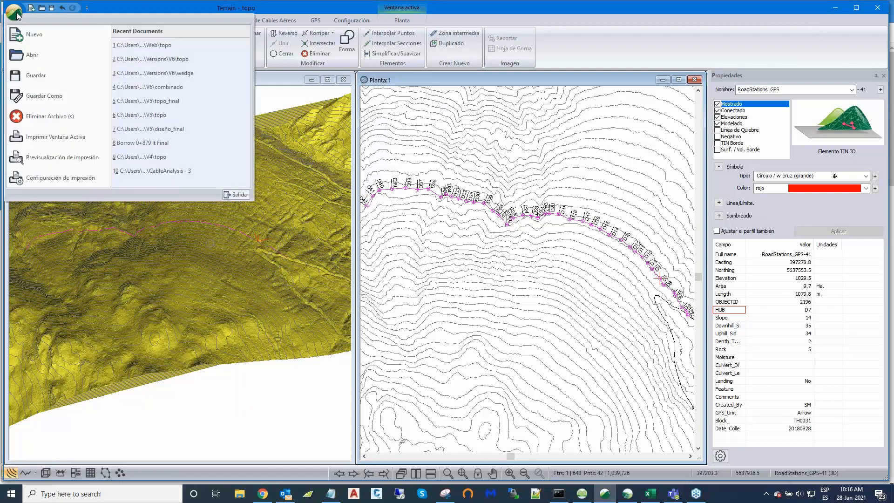
pyautogui.click(37, 76)
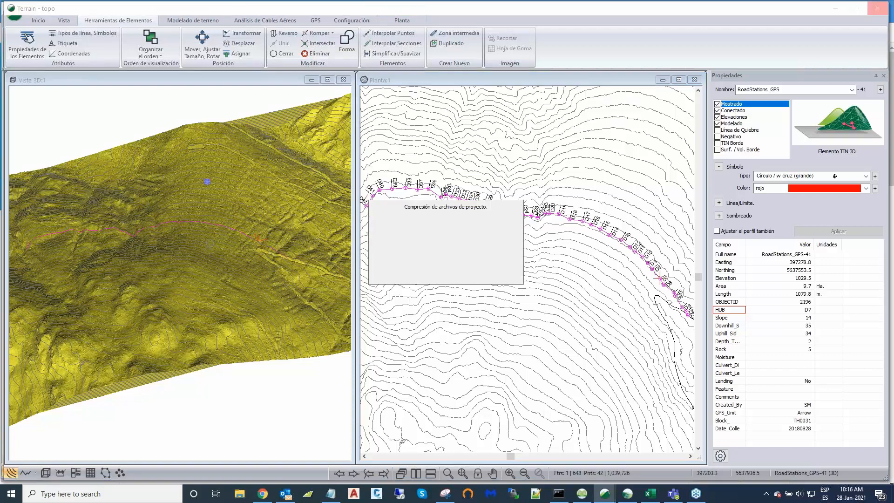
# Start a new terrain file in place of topo, and open the combinado file from the 12_Webminar\Versions\V6 folder.
pyautogui.click(14, 12)
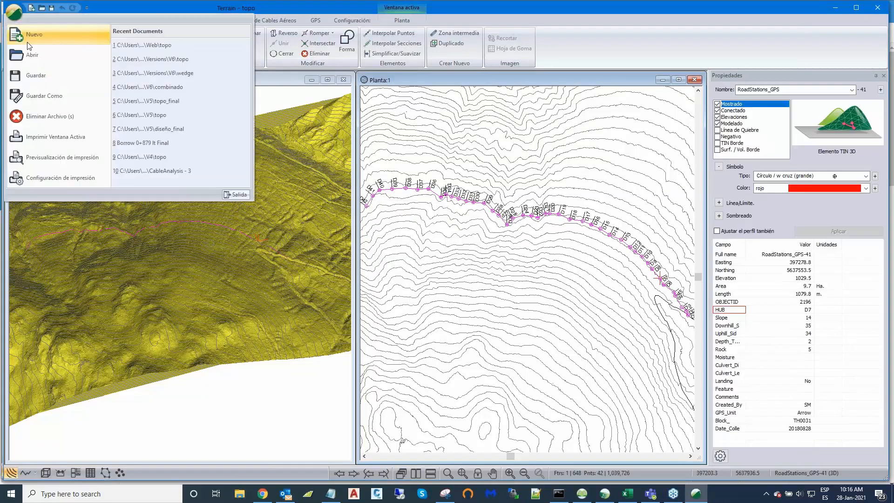
pyautogui.click(30, 37)
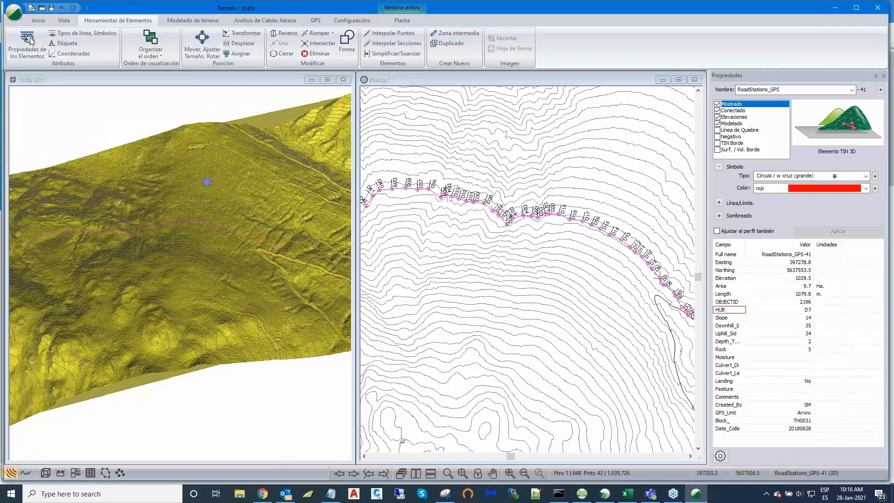
pyautogui.click(14, 13)
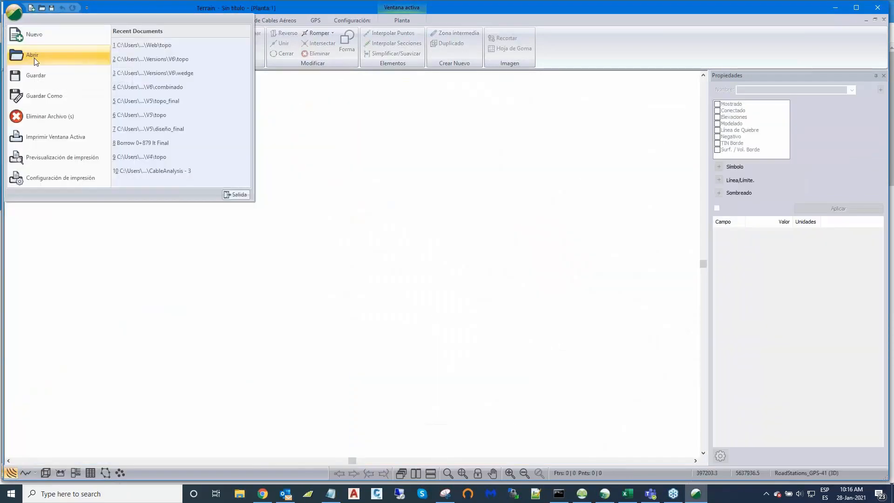
pyautogui.click(30, 57)
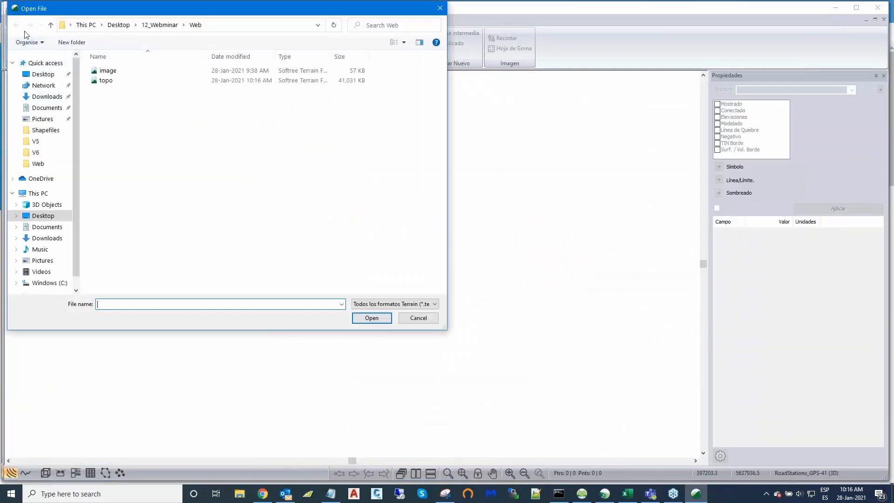
pyautogui.click(51, 24)
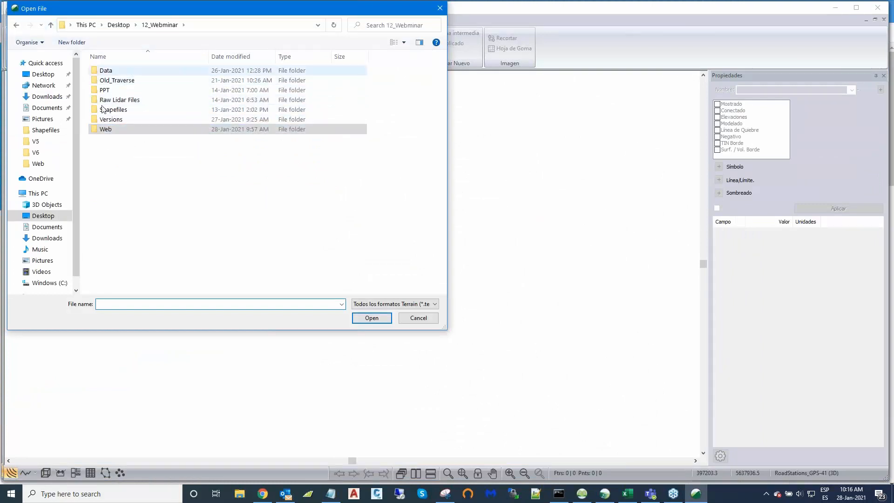
pyautogui.click(109, 123)
pyautogui.doubleClick(110, 123)
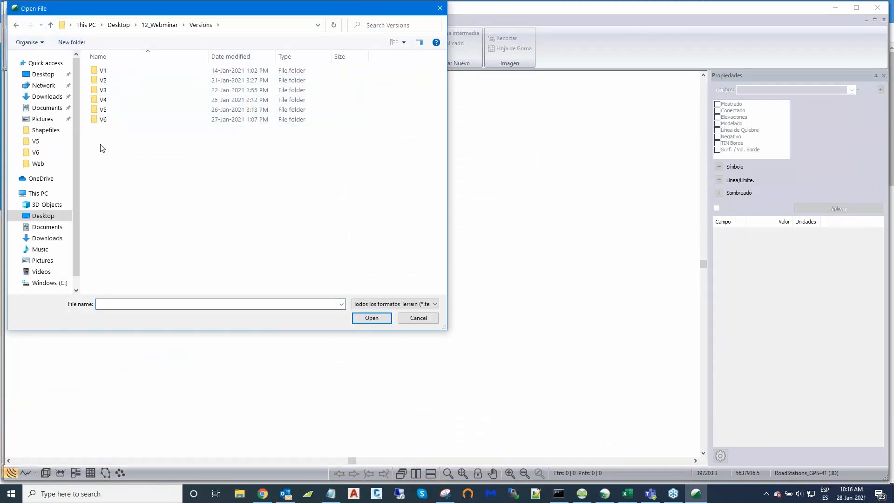
pyautogui.doubleClick(104, 120)
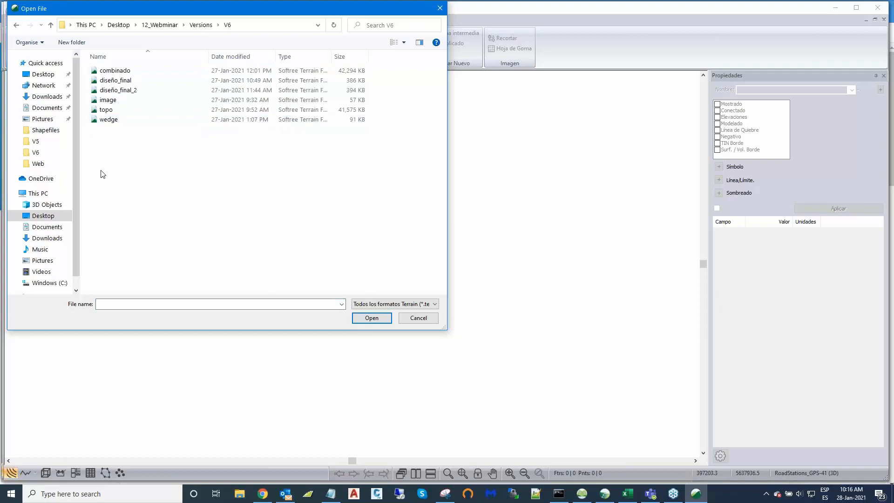
pyautogui.click(119, 71)
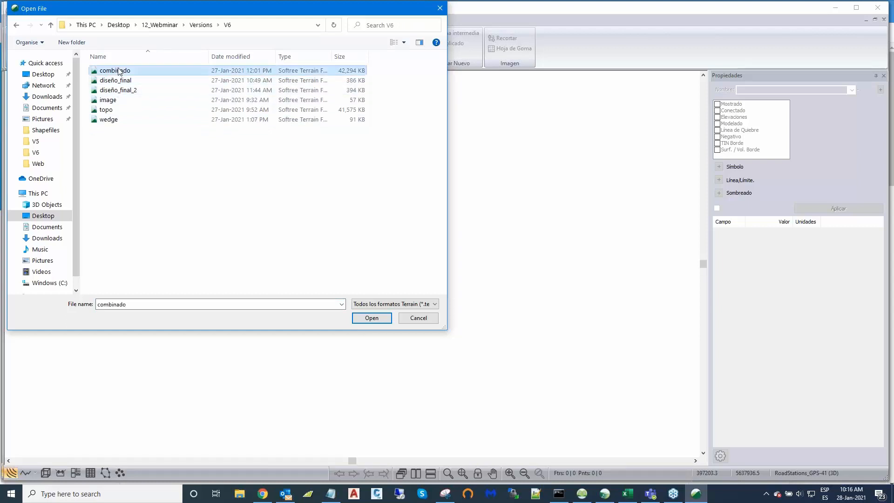
pyautogui.click(371, 318)
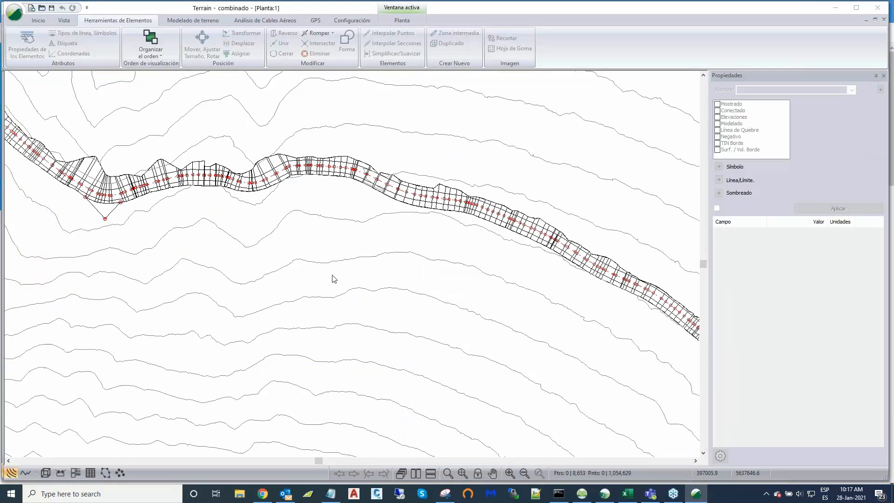
# Show the combinado terrain in a 3D view and examine the designed road along the hillside and its drainage crossings.
pyautogui.click(46, 472)
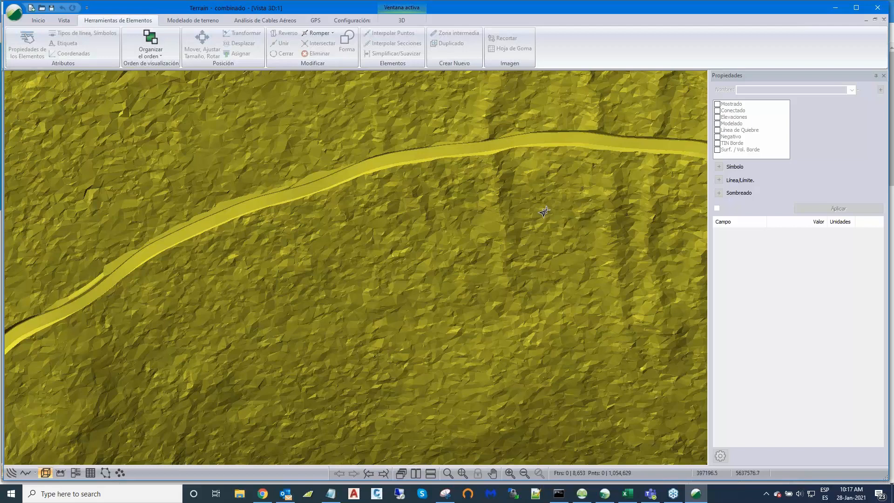
pyautogui.scroll(-1, 546, 210)
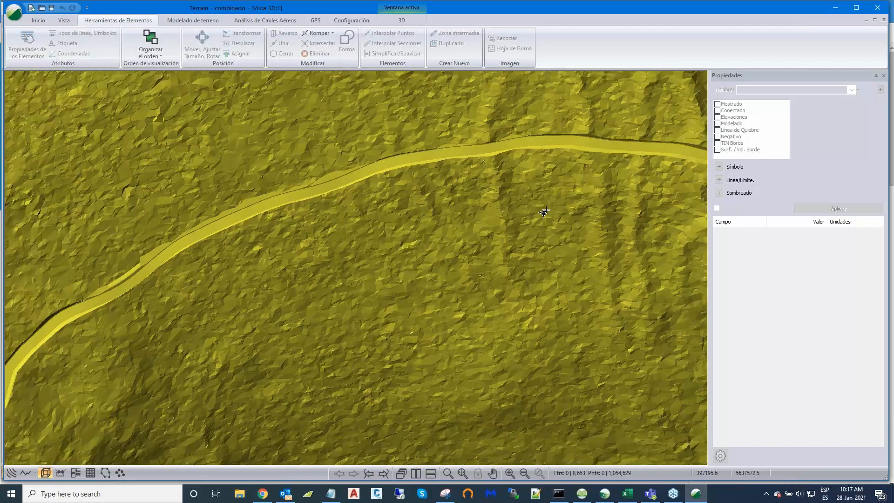
pyautogui.moveTo(544, 212); pyautogui.dragTo(500, 262)
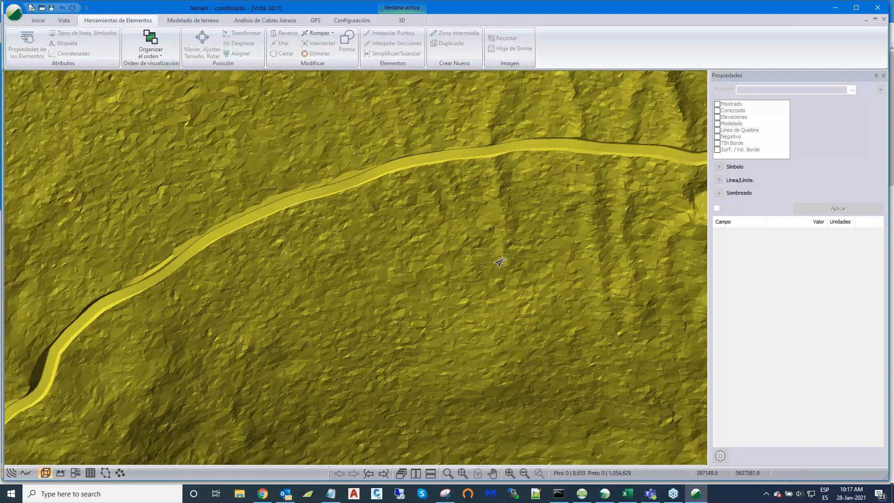
pyautogui.moveTo(500, 262); pyautogui.dragTo(378, 257)
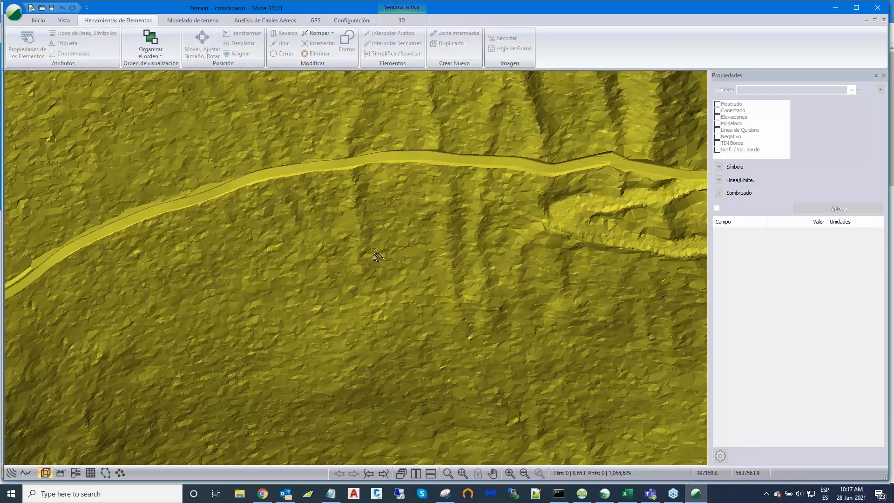
pyautogui.moveTo(378, 257); pyautogui.dragTo(387, 258)
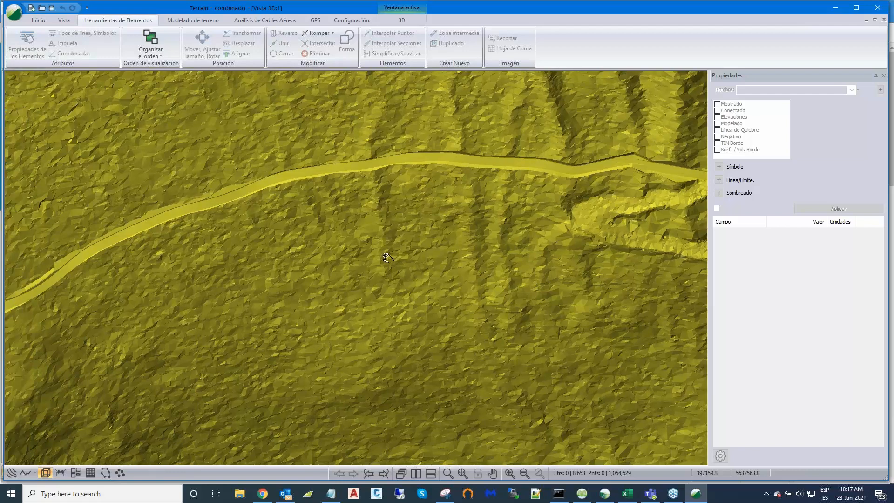
pyautogui.moveTo(388, 257); pyautogui.dragTo(374, 257)
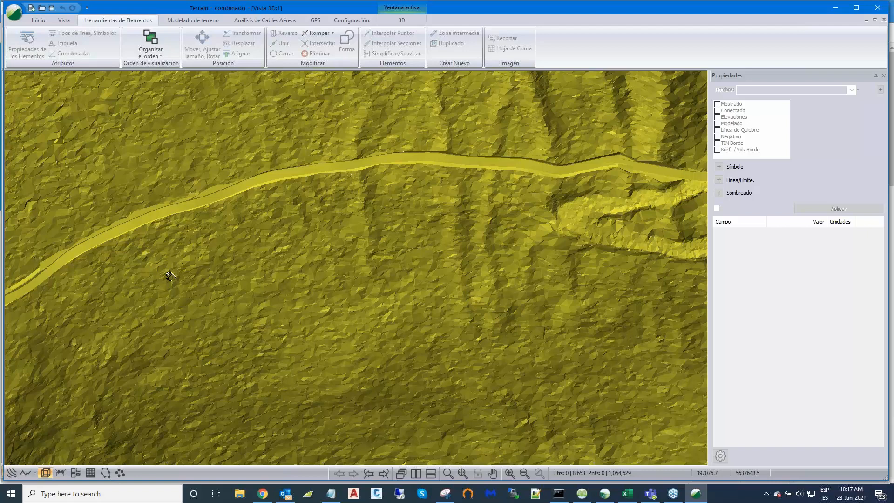
pyautogui.moveTo(170, 277); pyautogui.dragTo(171, 273)
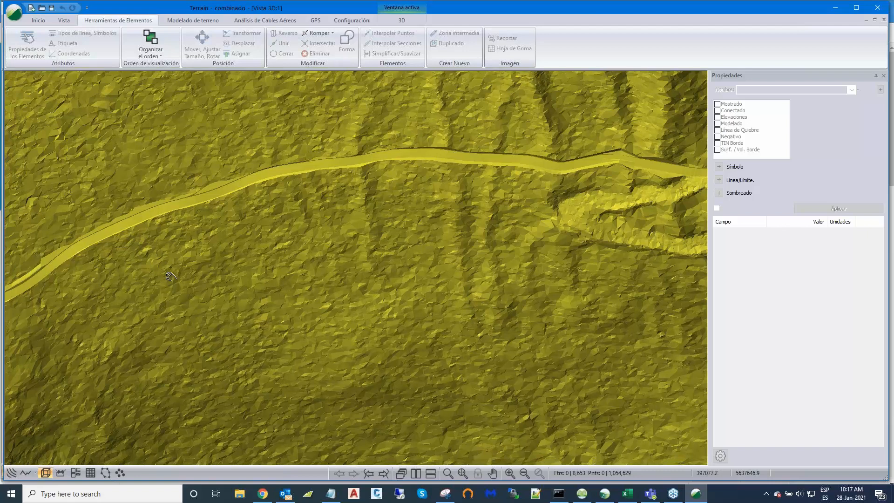
pyautogui.moveTo(170, 277); pyautogui.dragTo(311, 268)
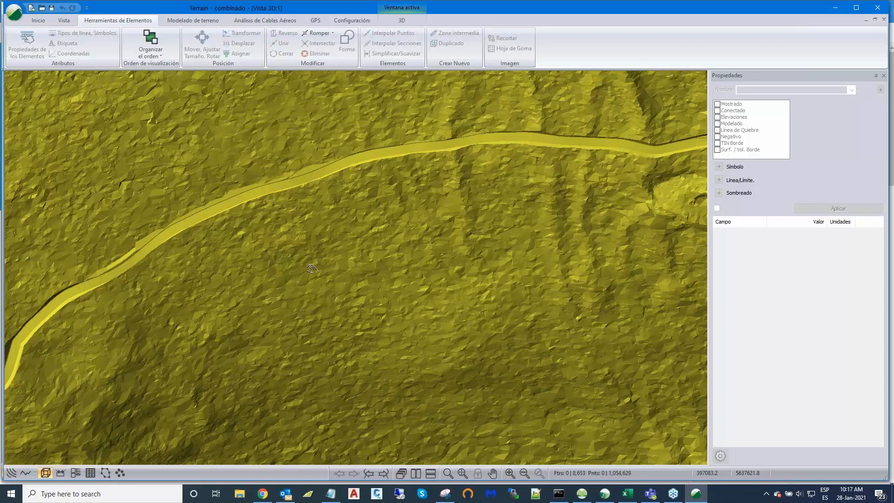
pyautogui.moveTo(312, 268); pyautogui.dragTo(396, 252)
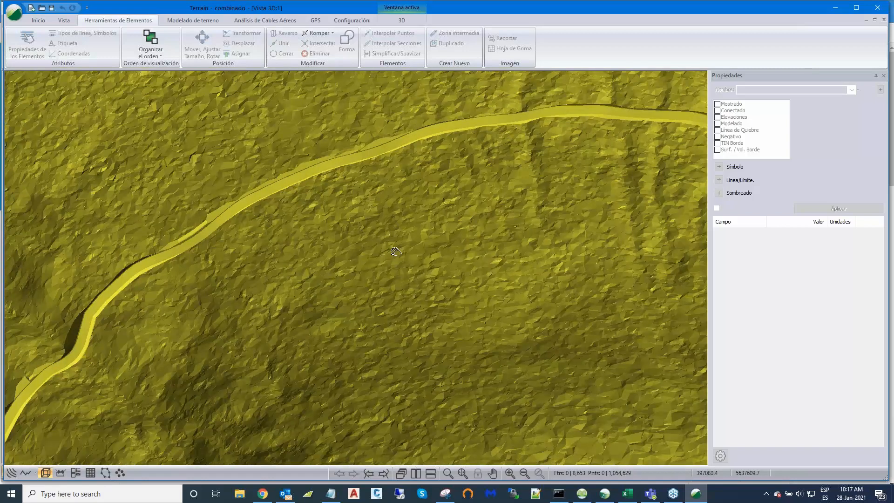
pyautogui.moveTo(395, 252); pyautogui.dragTo(399, 251, button='middle')
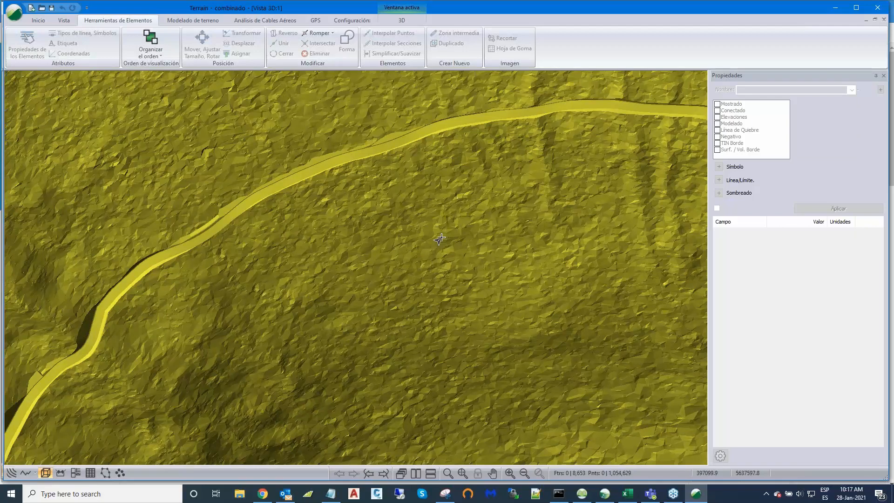
pyautogui.moveTo(411, 243); pyautogui.dragTo(406, 243, button='middle')
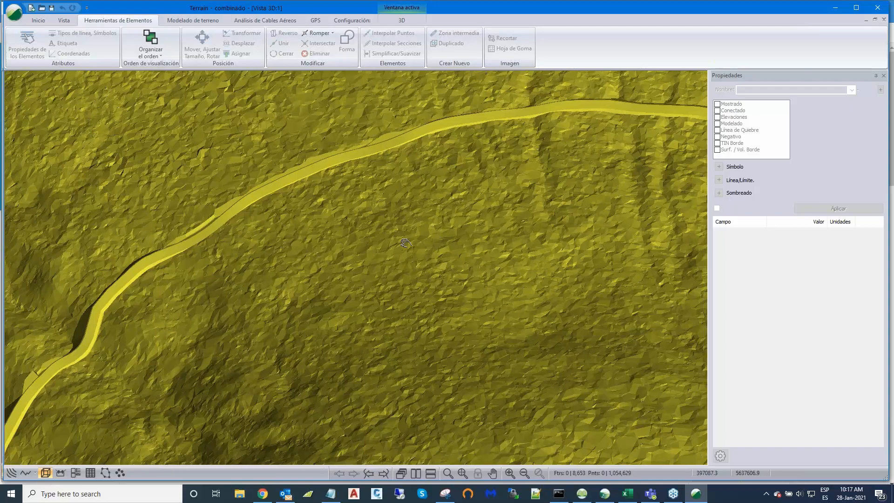
pyautogui.moveTo(406, 242); pyautogui.dragTo(407, 243, button='middle')
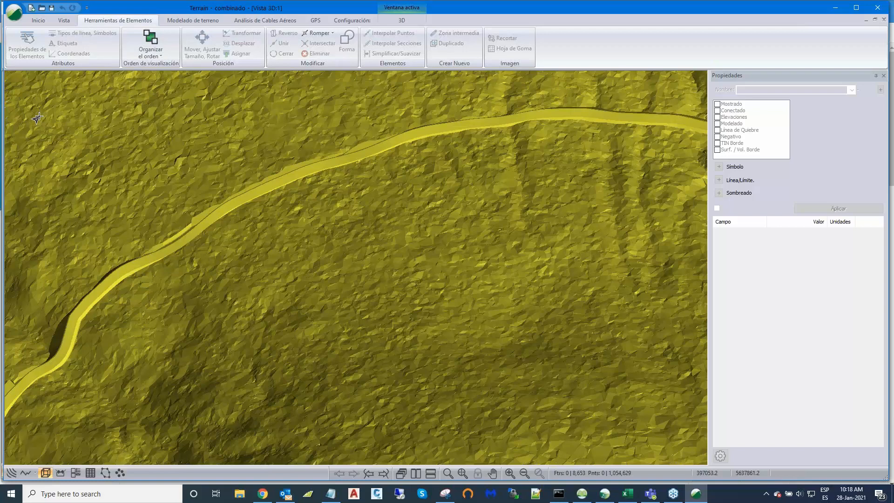
# Switch to the Ubicación design window and examine the road alignment in plan around curve C17.
pyautogui.click(699, 500)
pyautogui.scroll(3, 400, 321)
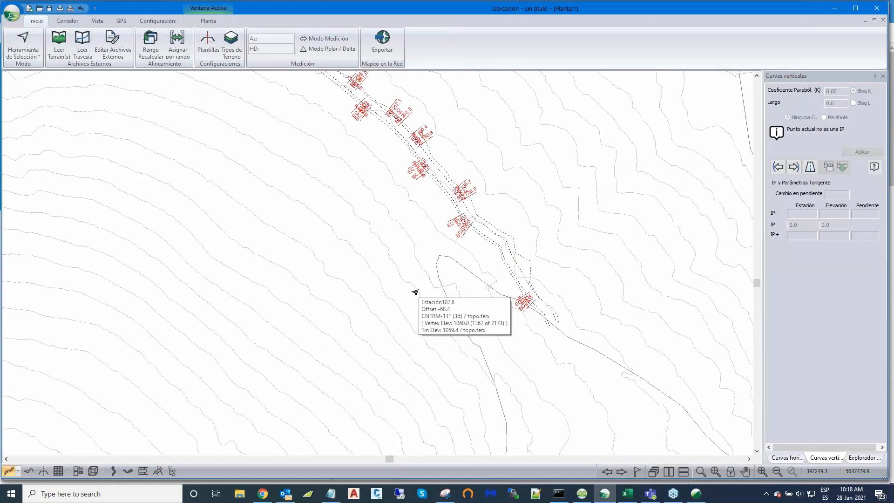
pyautogui.scroll(-1, 415, 290)
pyautogui.moveTo(411, 222); pyautogui.dragTo(543, 354, button='middle')
pyautogui.scroll(1, 430, 213)
pyautogui.moveTo(318, 161); pyautogui.dragTo(524, 281, button='middle')
pyautogui.scroll(2, 216, 257)
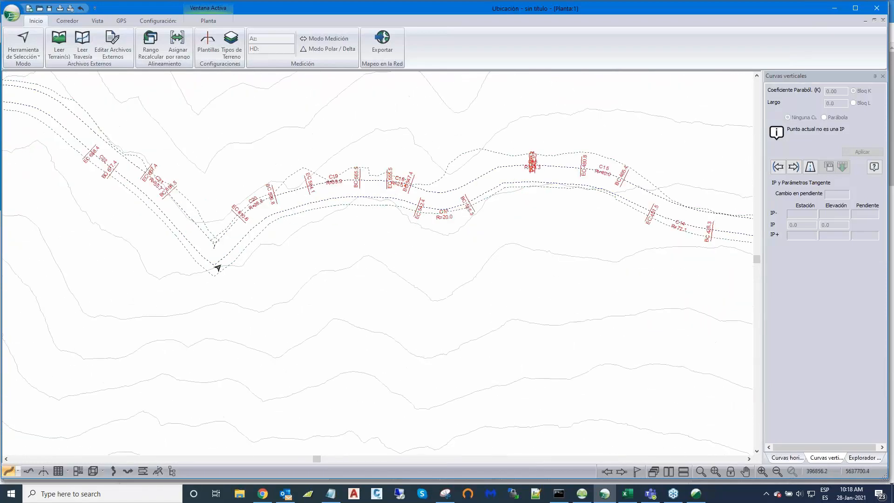
pyautogui.scroll(4, 484, 233)
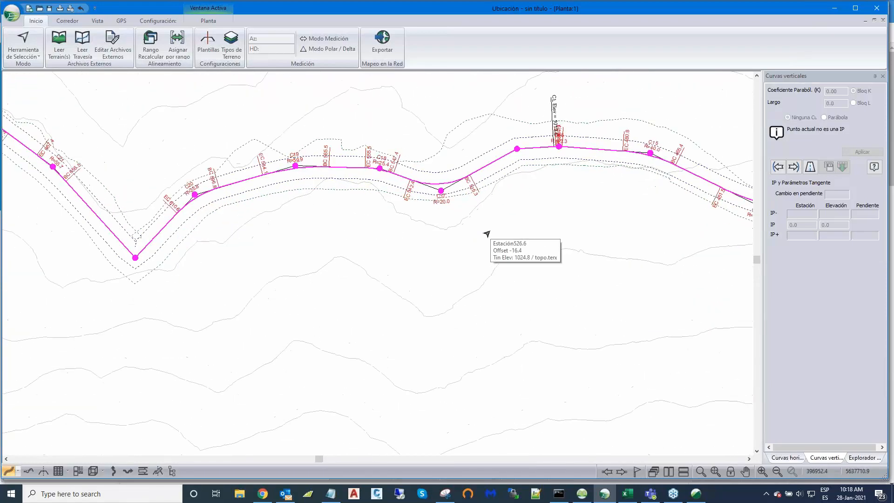
pyautogui.scroll(3, 471, 224)
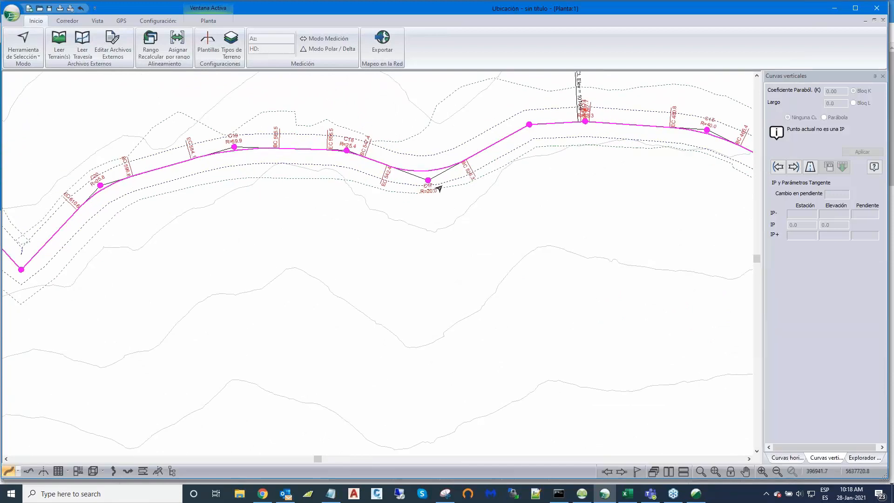
pyautogui.moveTo(449, 195); pyautogui.dragTo(456, 208, button='middle')
pyautogui.scroll(5, 456, 208)
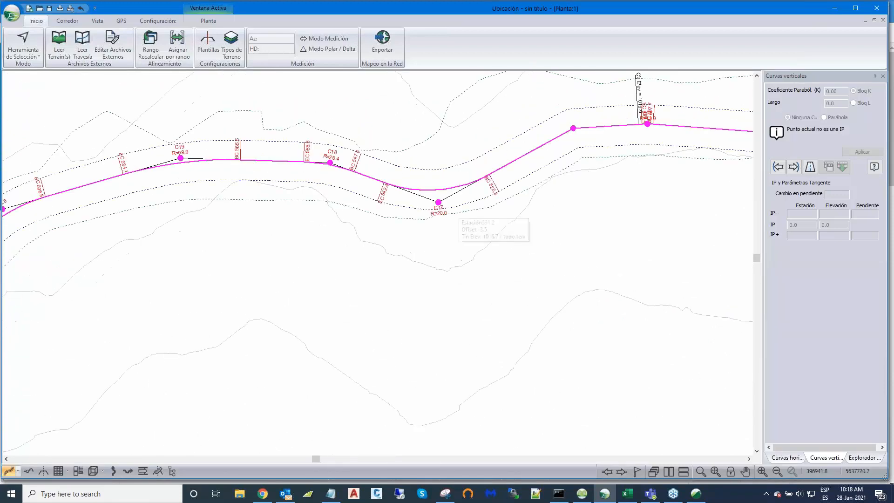
pyautogui.scroll(2, 456, 208)
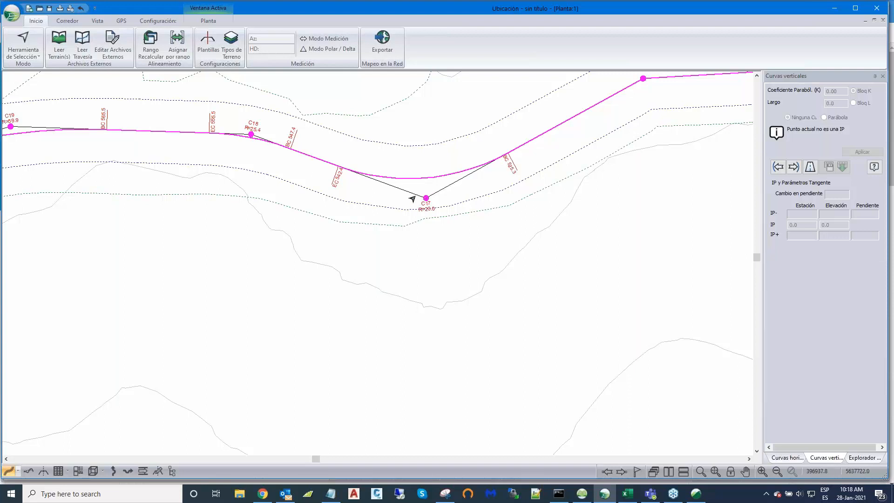
pyautogui.moveTo(355, 175)
pyautogui.scroll(1, 429, 200)
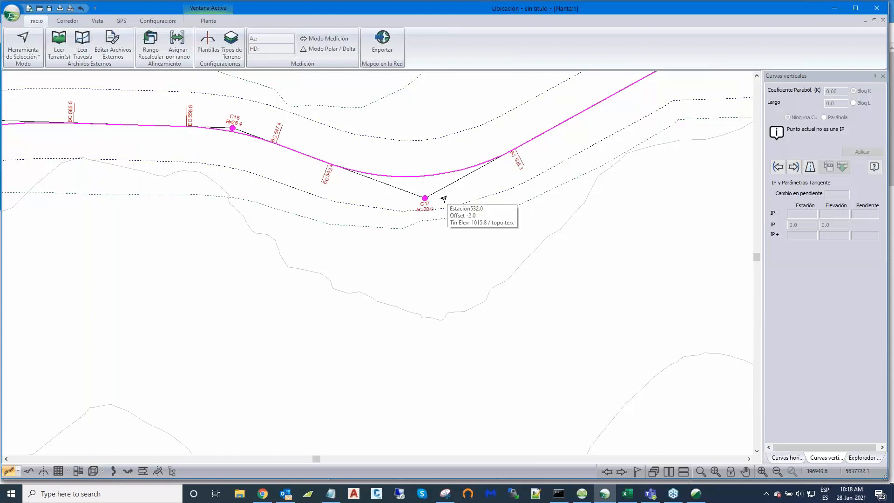
pyautogui.scroll(1, 440, 199)
# Measure outward from the intersection point of curve C17 in the plan, and leave the measurement tool.
pyautogui.rightClick(427, 289)
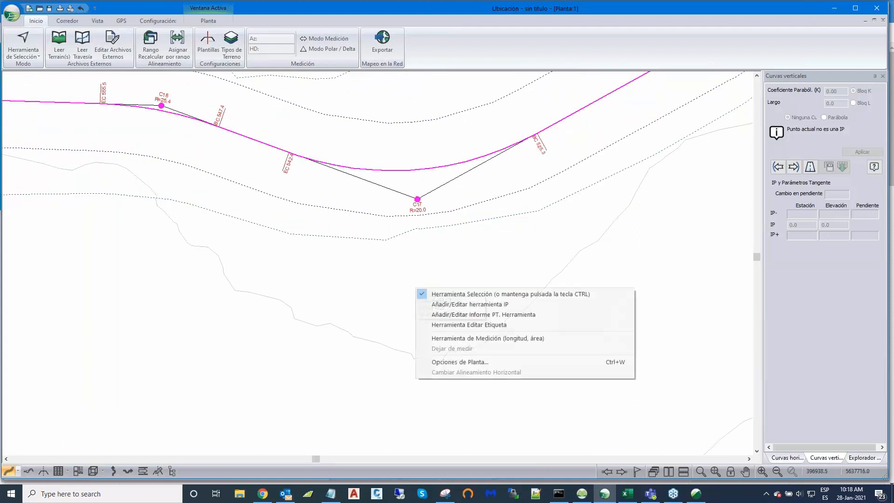
pyautogui.click(440, 338)
pyautogui.click(418, 199)
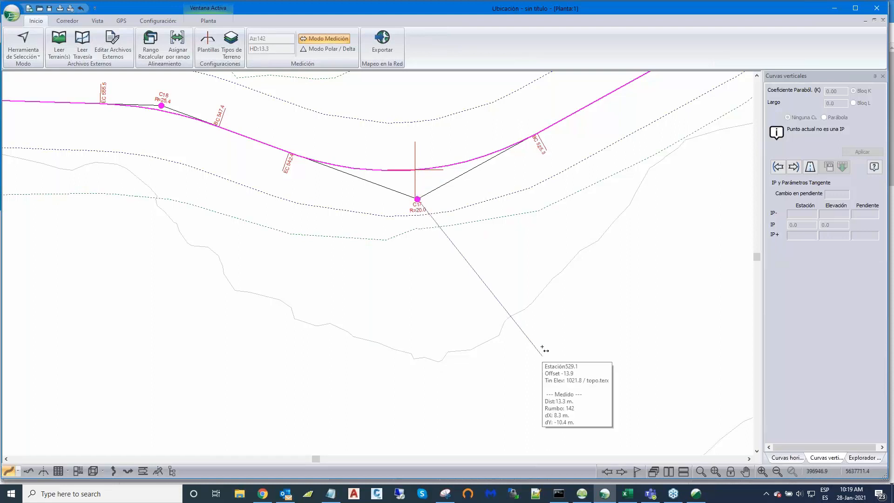
pyautogui.press('Escape')
pyautogui.scroll(-3, 509, 245)
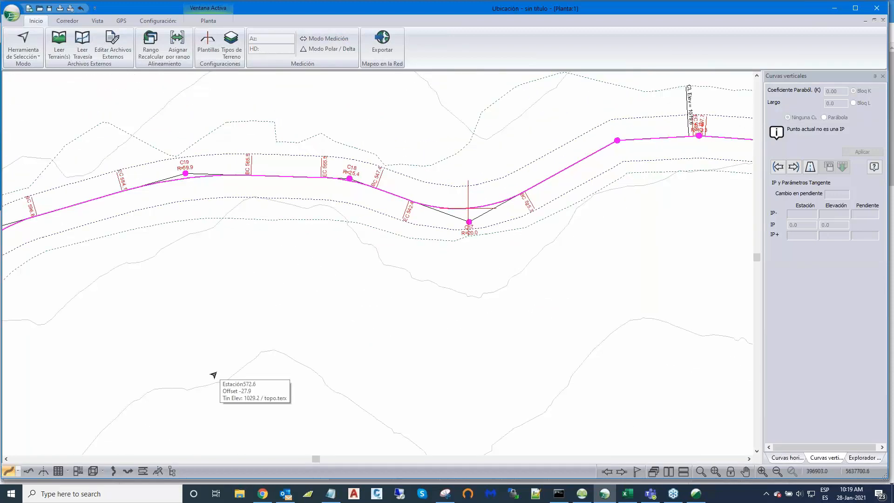
# Switch to the alignment data table and add the L-line field H.Desplazamiento as a column.
pyautogui.click(58, 472)
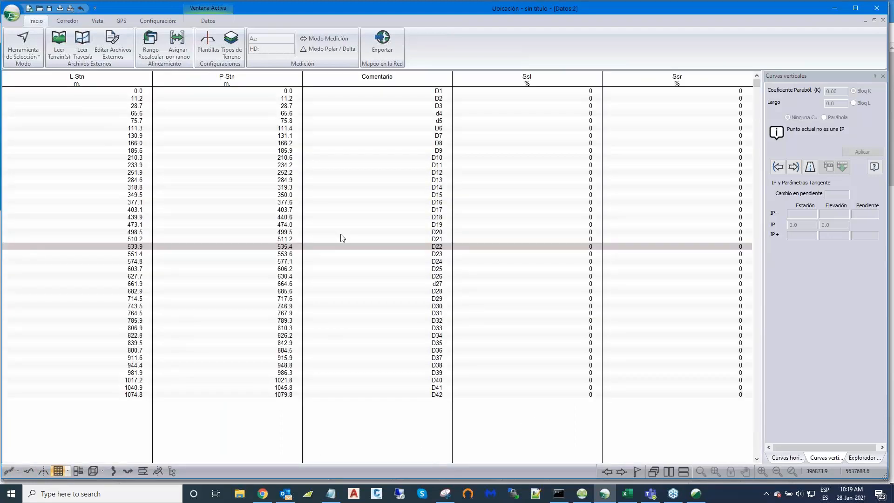
pyautogui.rightClick(340, 234)
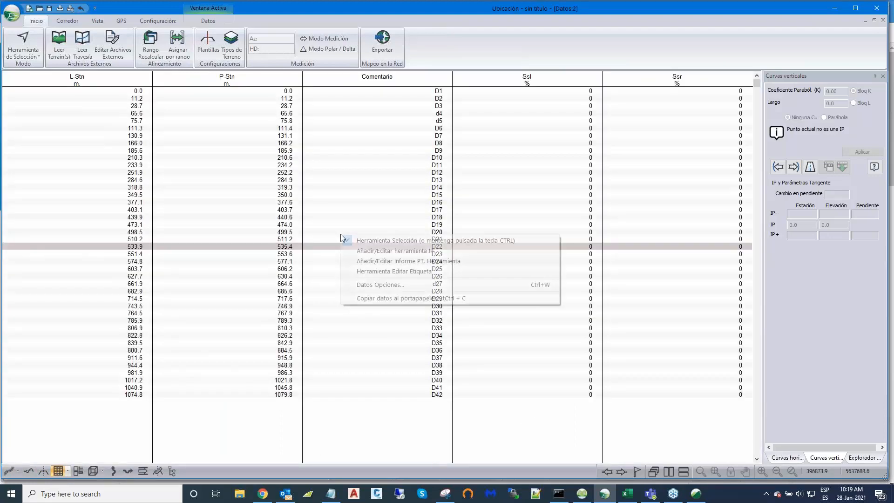
pyautogui.click(371, 286)
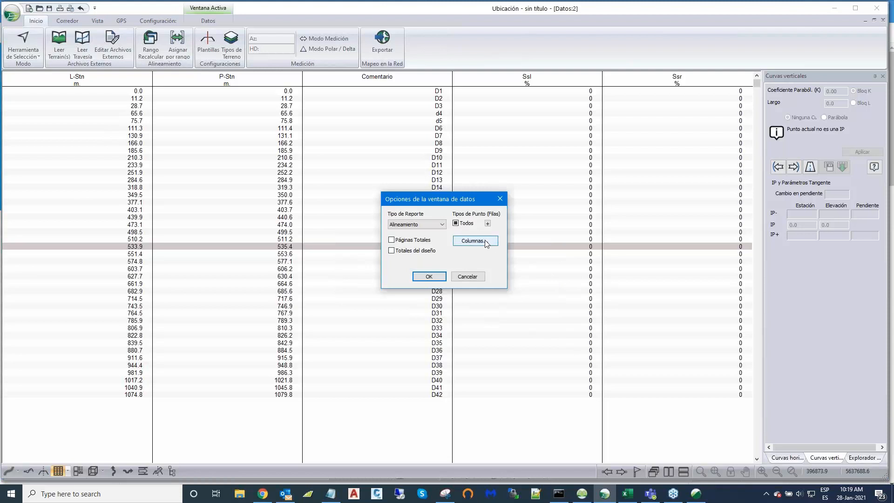
pyautogui.click(486, 242)
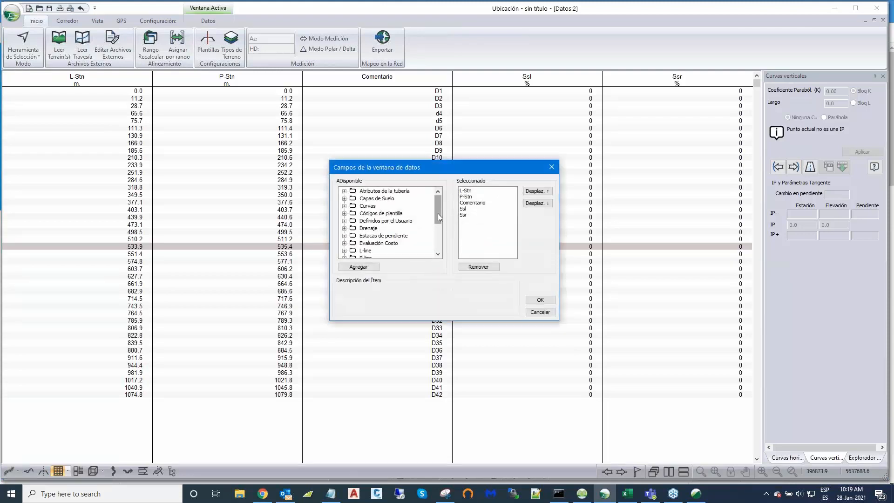
pyautogui.moveTo(438, 213); pyautogui.dragTo(436, 221)
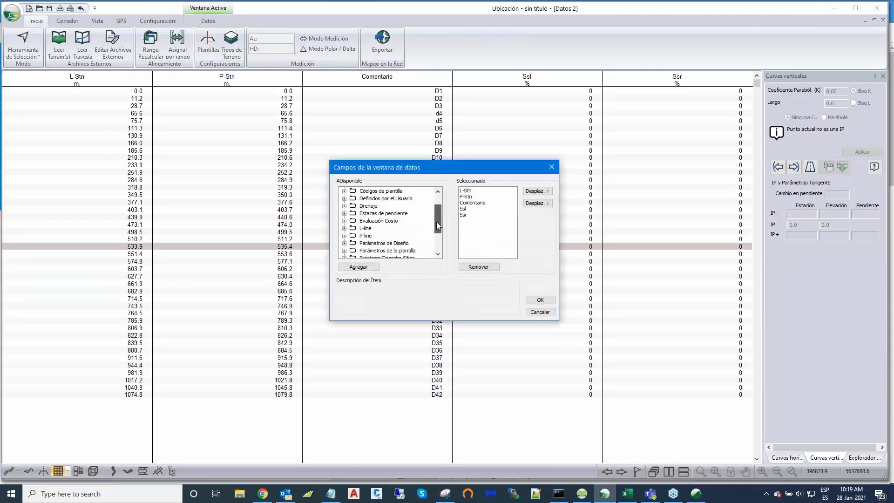
pyautogui.click(344, 229)
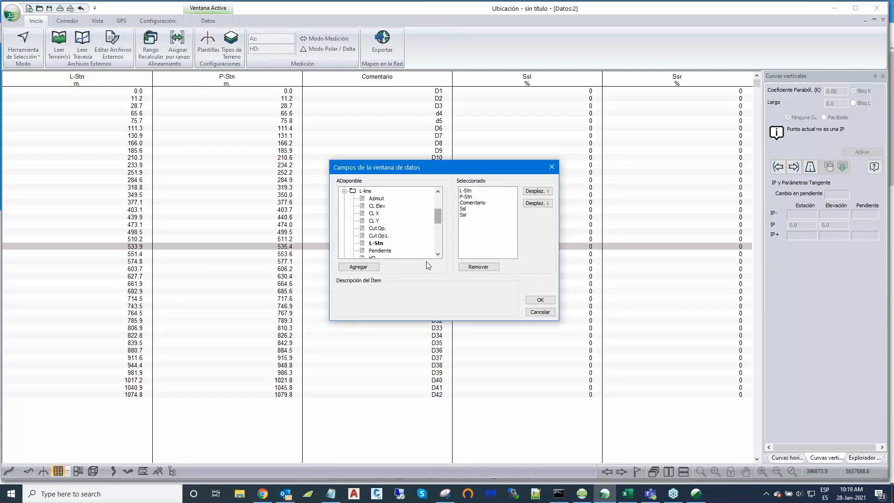
pyautogui.click(438, 254)
pyautogui.click(438, 255)
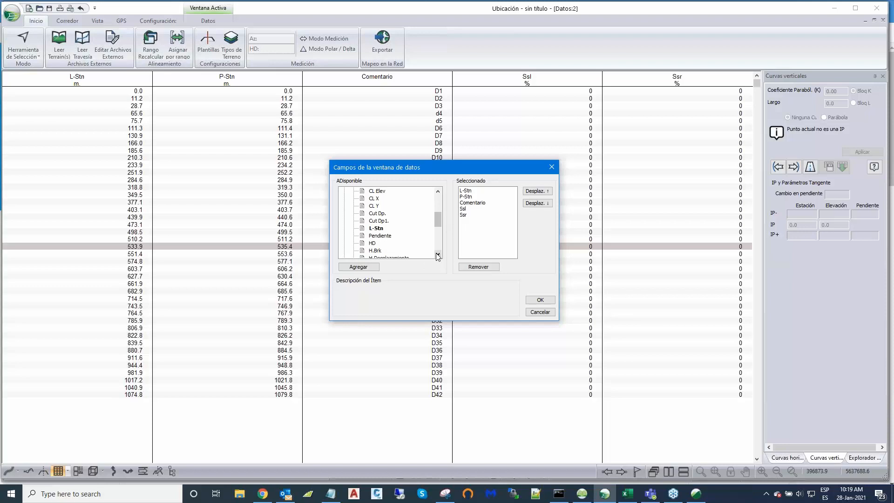
pyautogui.click(438, 255)
pyautogui.click(437, 255)
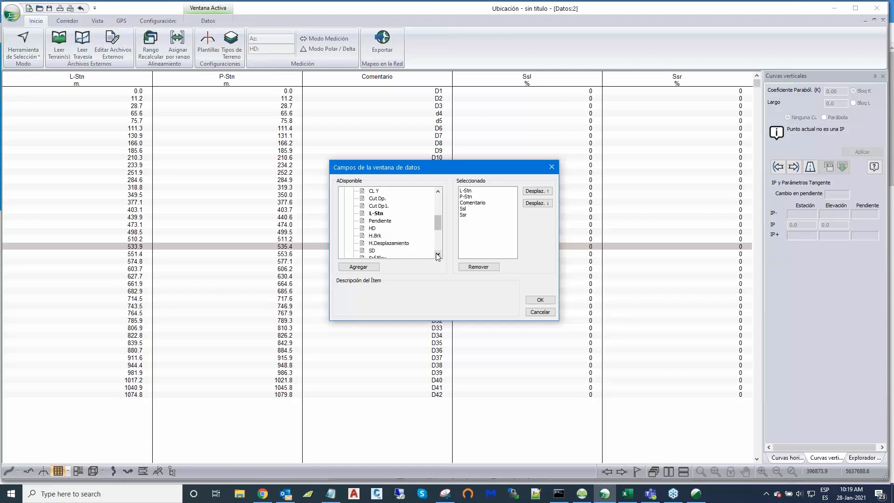
pyautogui.doubleClick(399, 246)
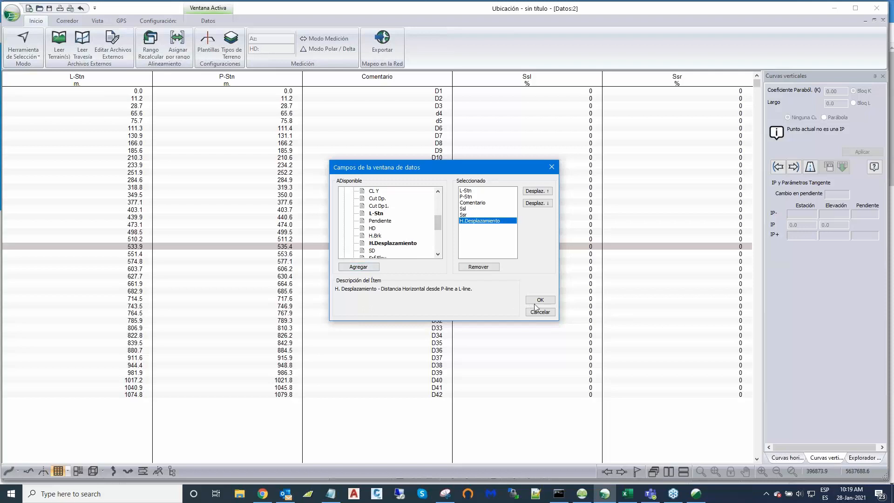
pyautogui.click(539, 301)
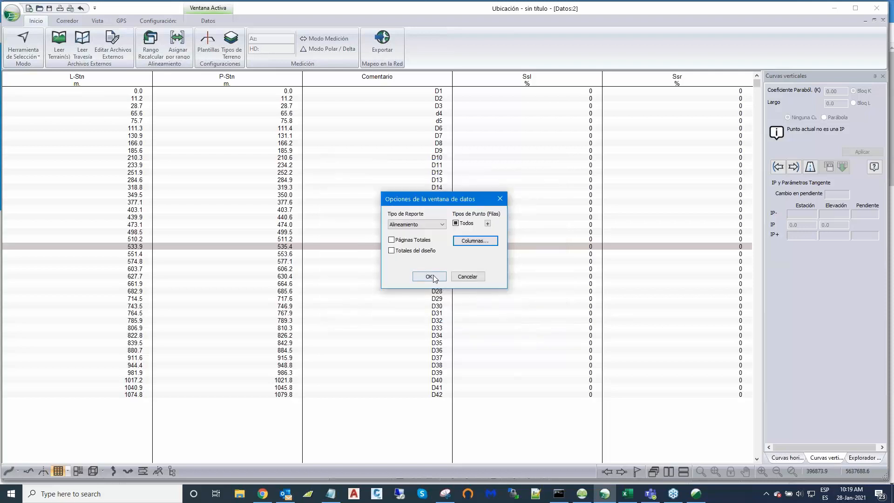
pyautogui.click(433, 276)
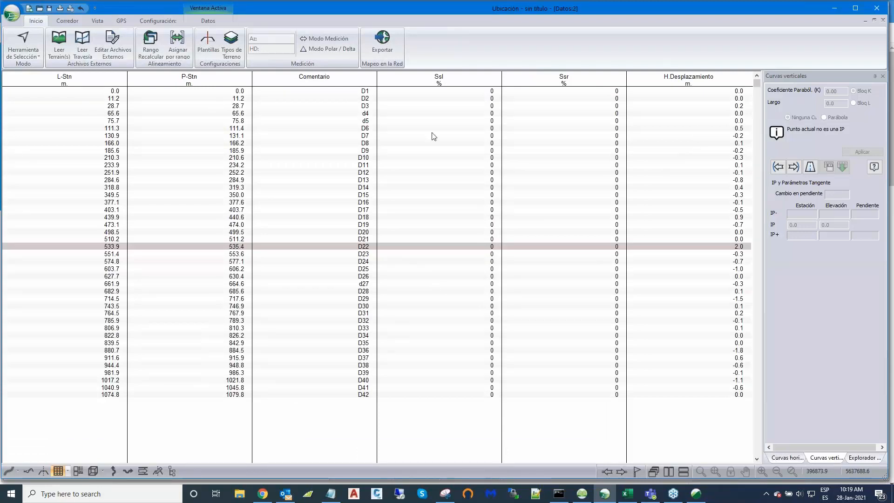
# Examine the horizontal offsets between the P-line and L-line in rows D1, D7, D10, D11, D16 and D22.
pyautogui.click(361, 92)
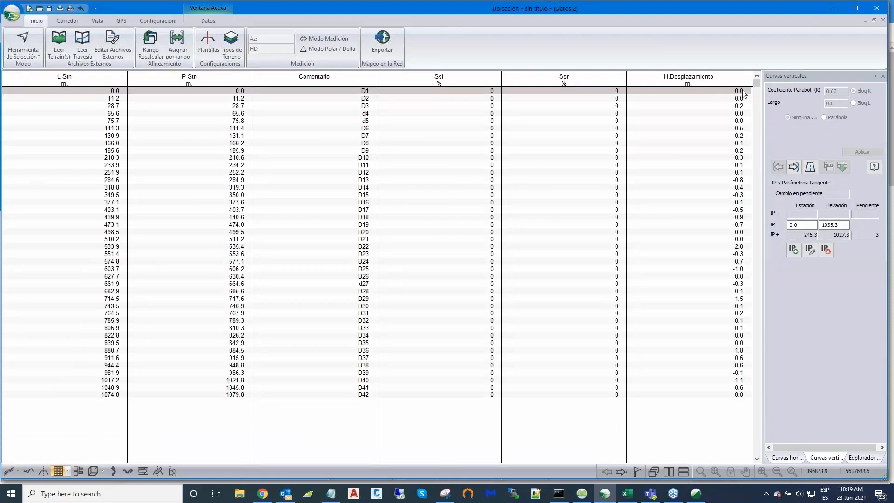
pyautogui.click(739, 136)
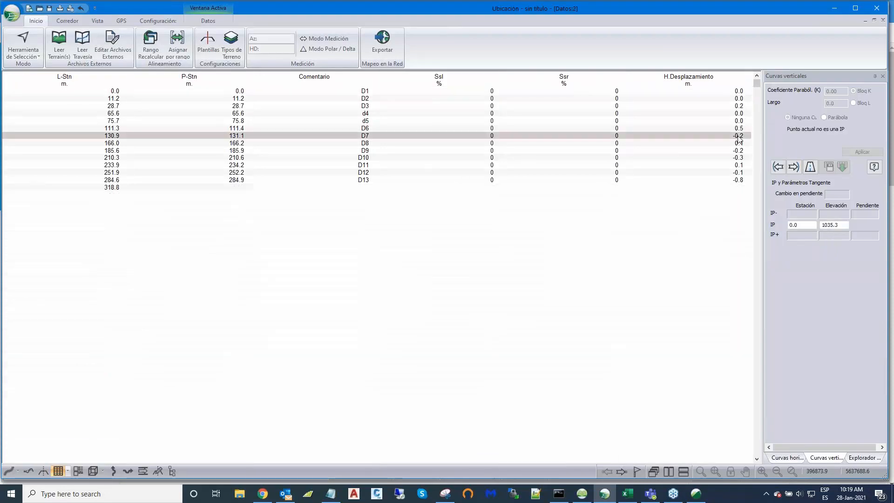
pyautogui.click(737, 159)
pyautogui.click(740, 166)
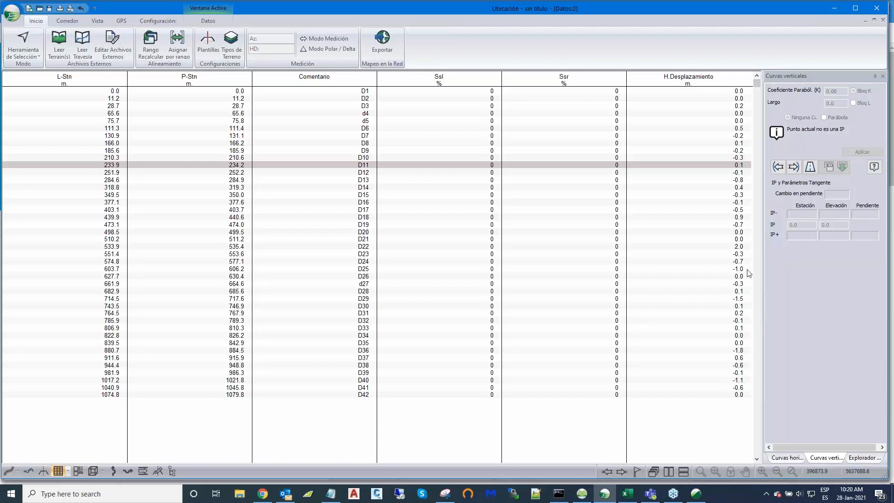
pyautogui.click(740, 204)
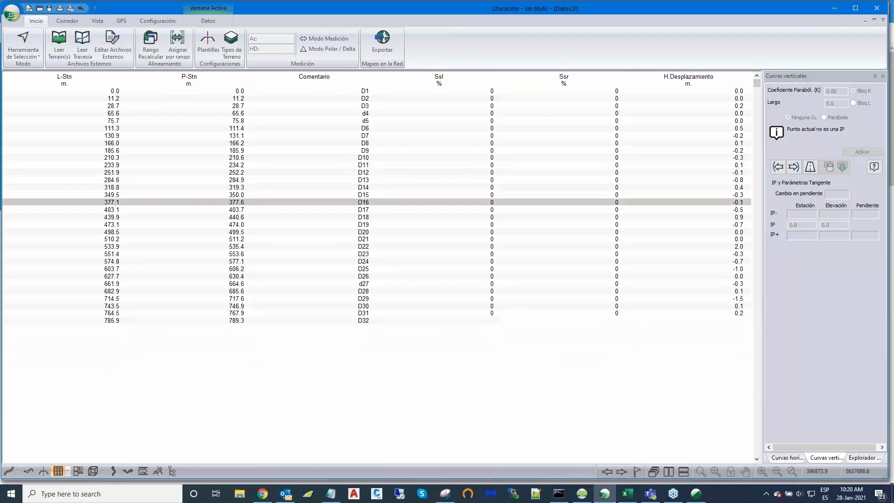
pyautogui.click(738, 137)
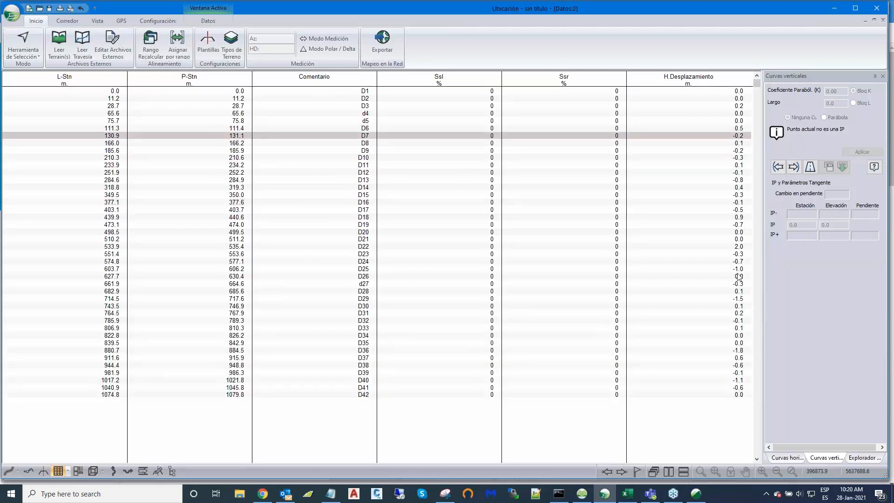
pyautogui.click(737, 247)
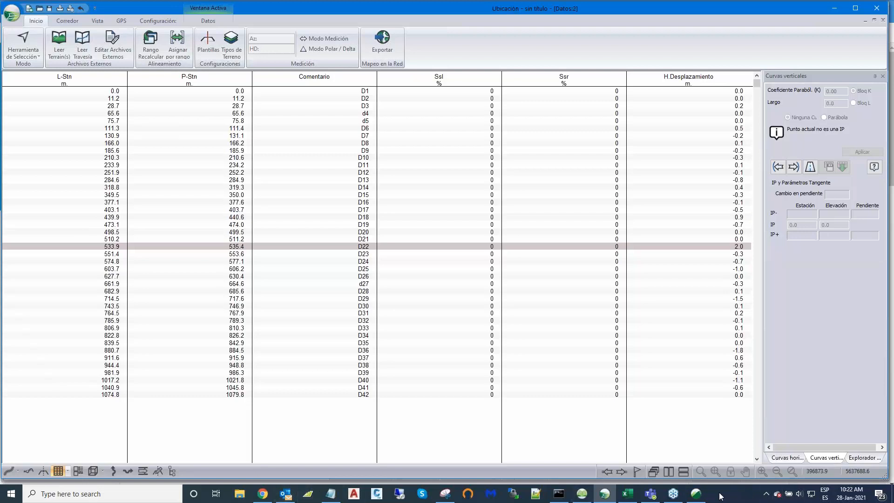
pyautogui.moveTo(669, 496)
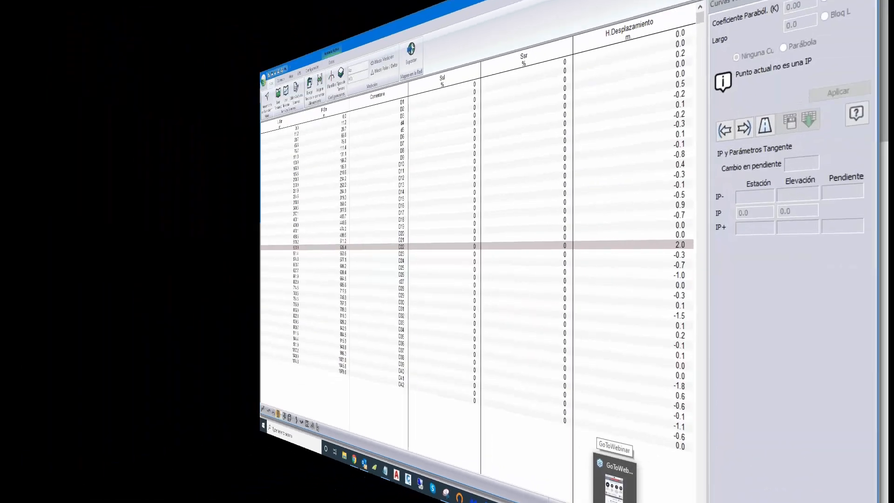